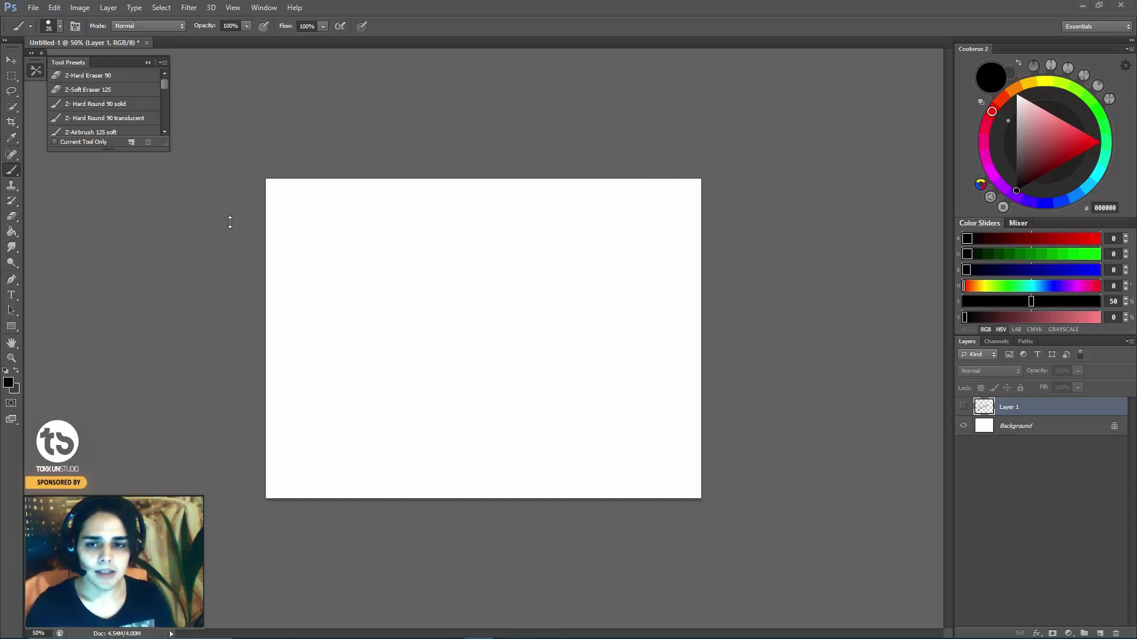
Check the Image Size dialog and accept the canvas size unchanged.
{"action": "left_click", "coordinate": [79, 8]}
{"action": "left_click", "coordinate": [128, 97]}
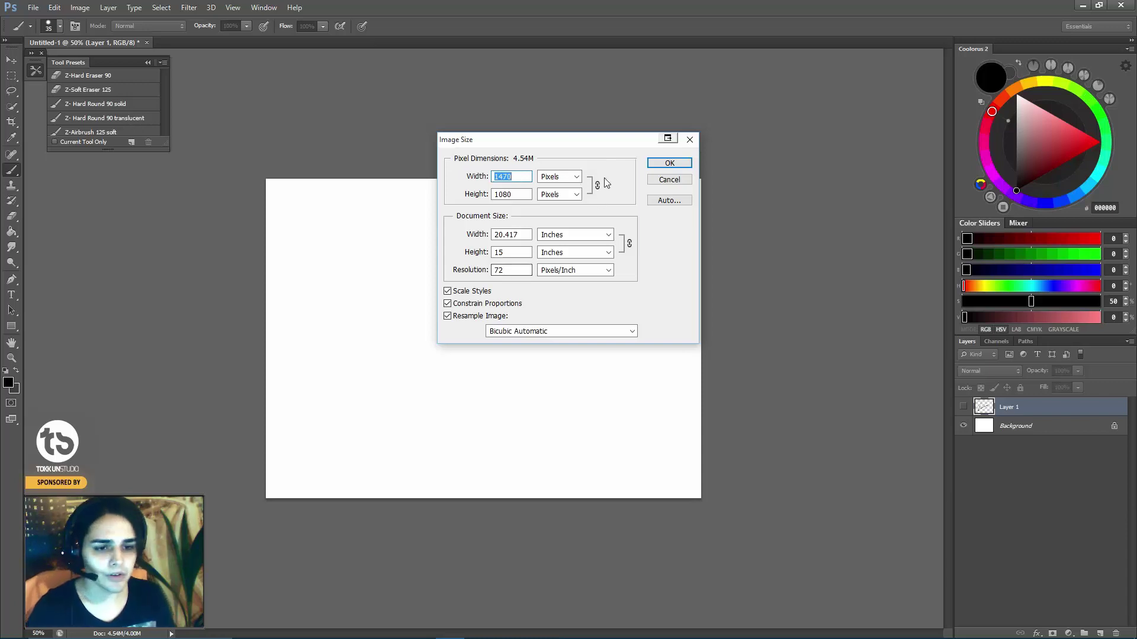
{"action": "left_click", "coordinate": [668, 165]}
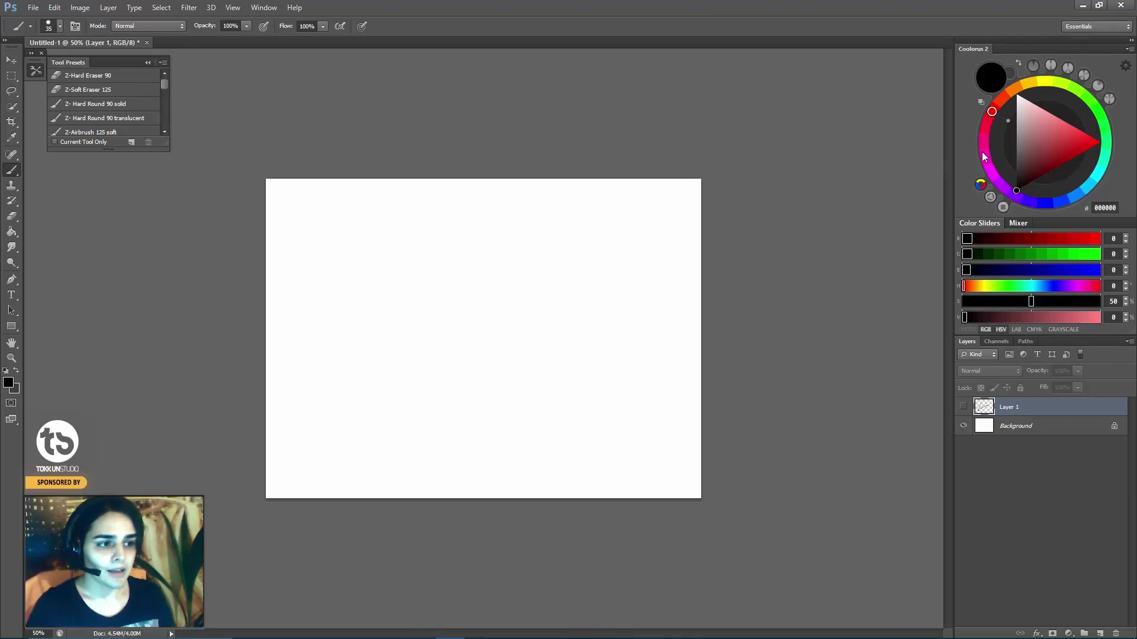
Pick a mid-grey colour and replace the empty Layer 1 with a fresh layer.
{"action": "mouse_move", "coordinate": [1021, 116]}
{"action": "left_mouse_down"}
{"action": "mouse_move", "coordinate": [1009, 112]}
{"action": "mouse_move", "coordinate": [986, 181]}
{"action": "mouse_move", "coordinate": [974, 131]}
{"action": "mouse_move", "coordinate": [949, 135]}
{"action": "left_mouse_up"}
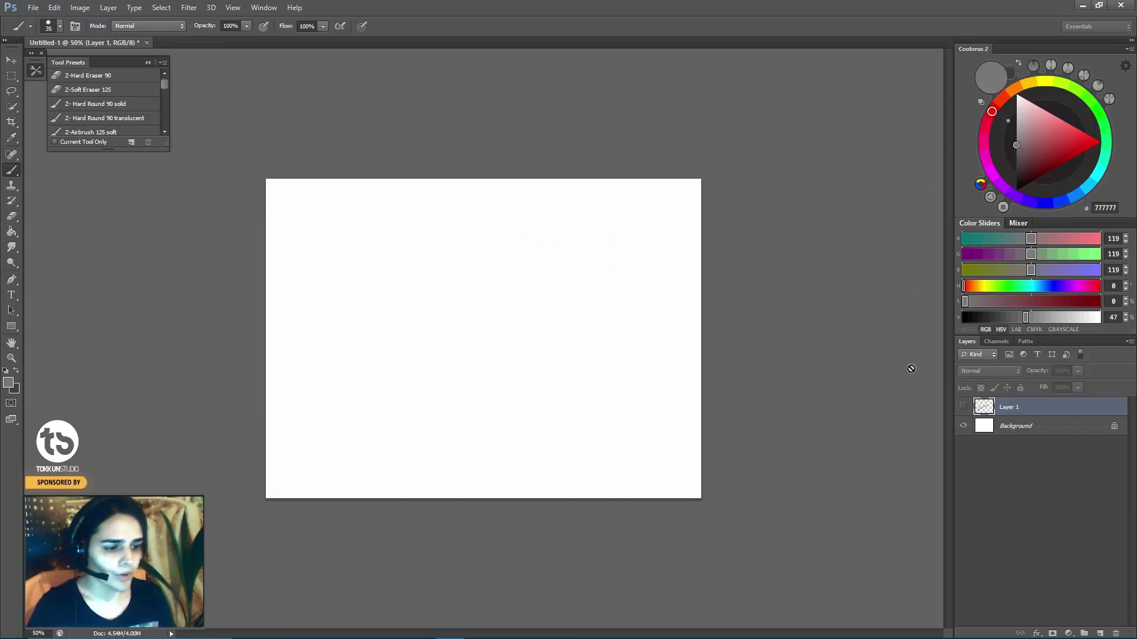
{"action": "left_click_drag", "start_coordinate": [983, 407], "coordinate": [1116, 633]}
{"action": "left_click", "coordinate": [1101, 634]}
Paint grey and black test strokes, switch back to black, then undo them.
{"action": "mouse_move", "coordinate": [434, 241]}
{"action": "left_mouse_down"}
{"action": "mouse_move", "coordinate": [419, 317]}
{"action": "mouse_move", "coordinate": [461, 258]}
{"action": "mouse_move", "coordinate": [497, 259]}
{"action": "mouse_move", "coordinate": [492, 284]}
{"action": "left_mouse_up"}
{"action": "key", "text": "ctrl+z"}
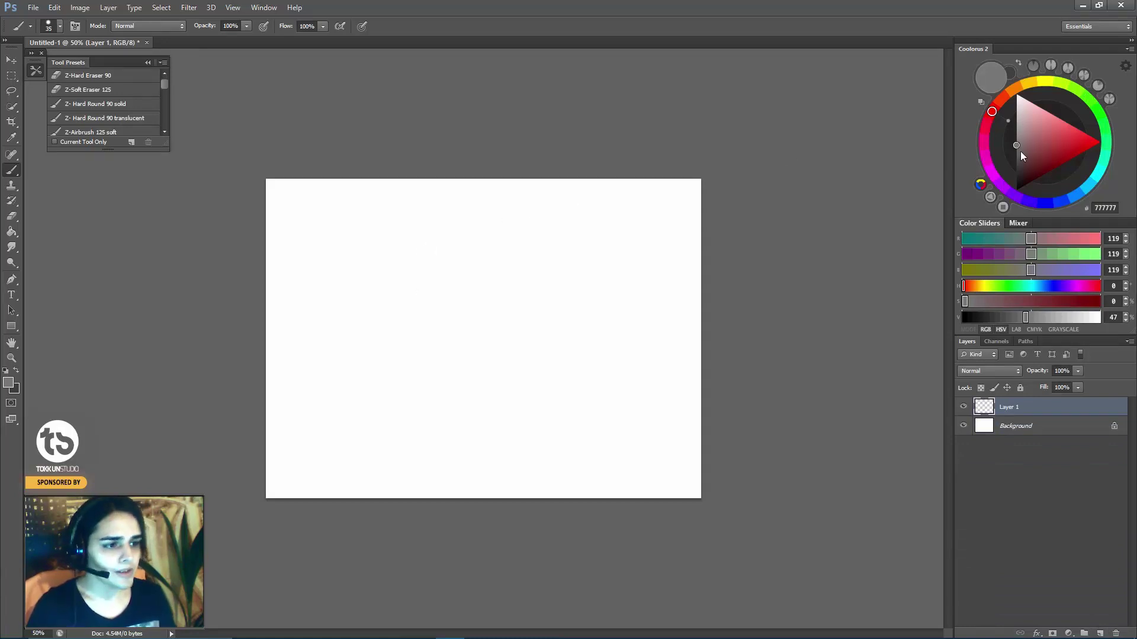
{"action": "mouse_move", "coordinate": [464, 272]}
{"action": "left_mouse_down"}
{"action": "mouse_move", "coordinate": [414, 342]}
{"action": "mouse_move", "coordinate": [508, 286]}
{"action": "mouse_move", "coordinate": [436, 351]}
{"action": "mouse_move", "coordinate": [511, 314]}
{"action": "left_mouse_up"}
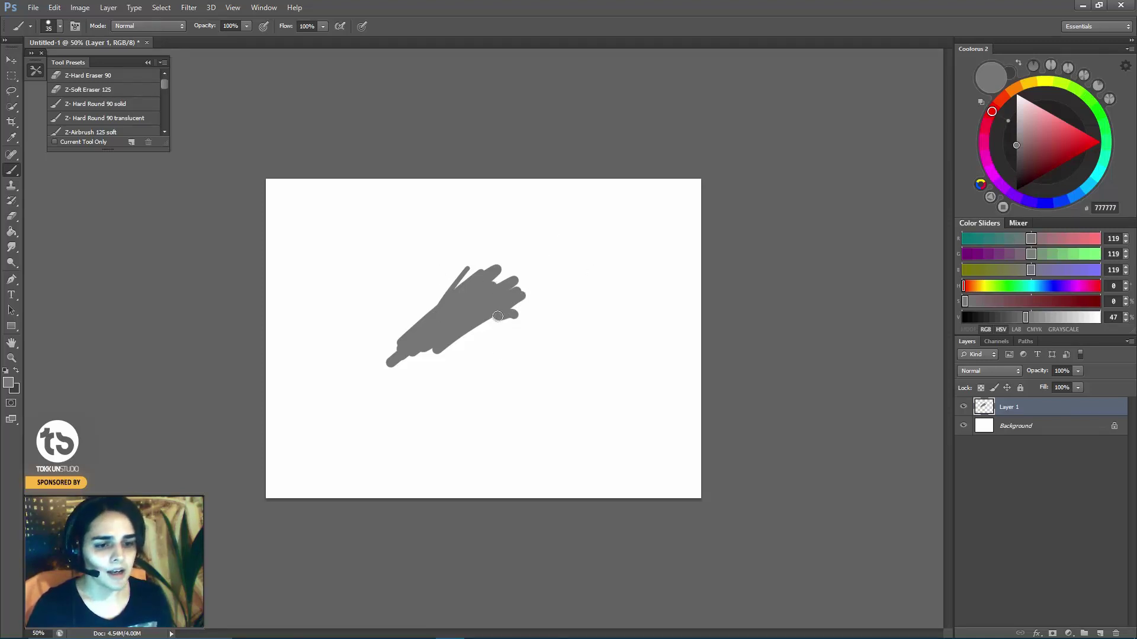
{"action": "left_click_drag", "start_coordinate": [1011, 163], "coordinate": [1016, 190]}
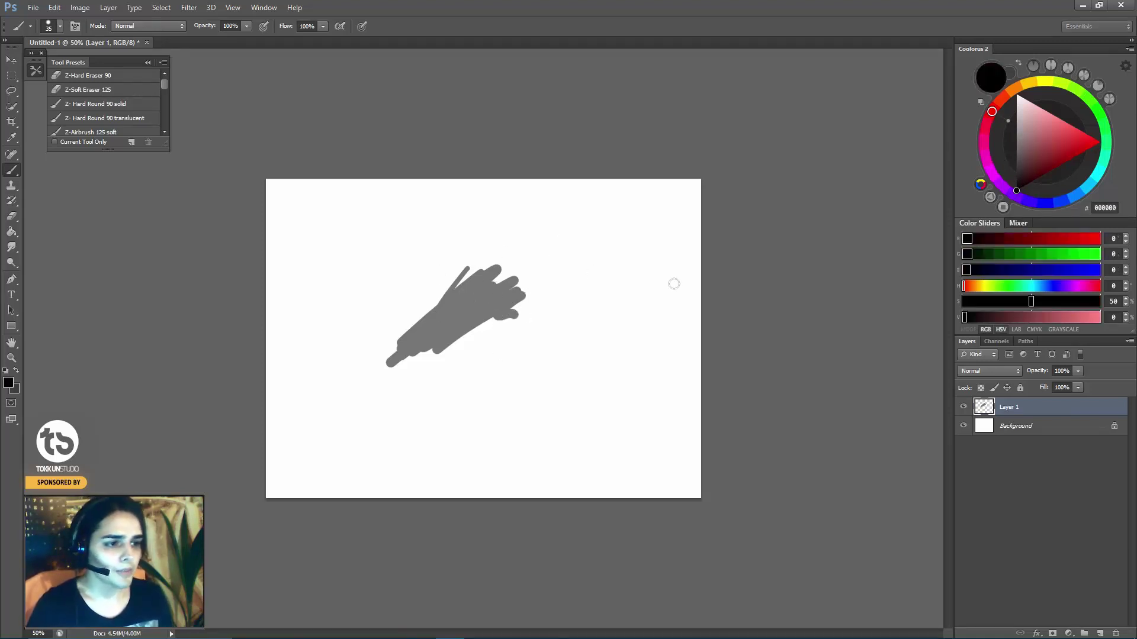
{"action": "mouse_move", "coordinate": [451, 289]}
{"action": "left_mouse_down"}
{"action": "mouse_move", "coordinate": [411, 318]}
{"action": "mouse_move", "coordinate": [489, 277]}
{"action": "mouse_move", "coordinate": [495, 255]}
{"action": "mouse_move", "coordinate": [482, 276]}
{"action": "left_mouse_up"}
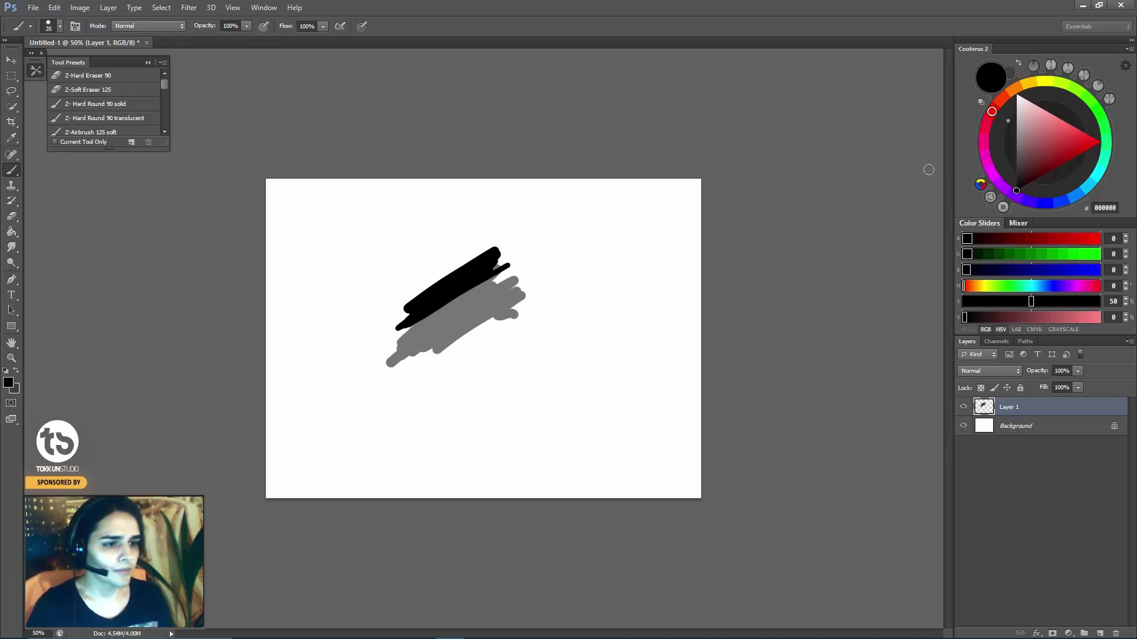
{"action": "key", "text": "ctrl+alt+z"}
{"action": "key", "text": "ctrl+alt+z"}
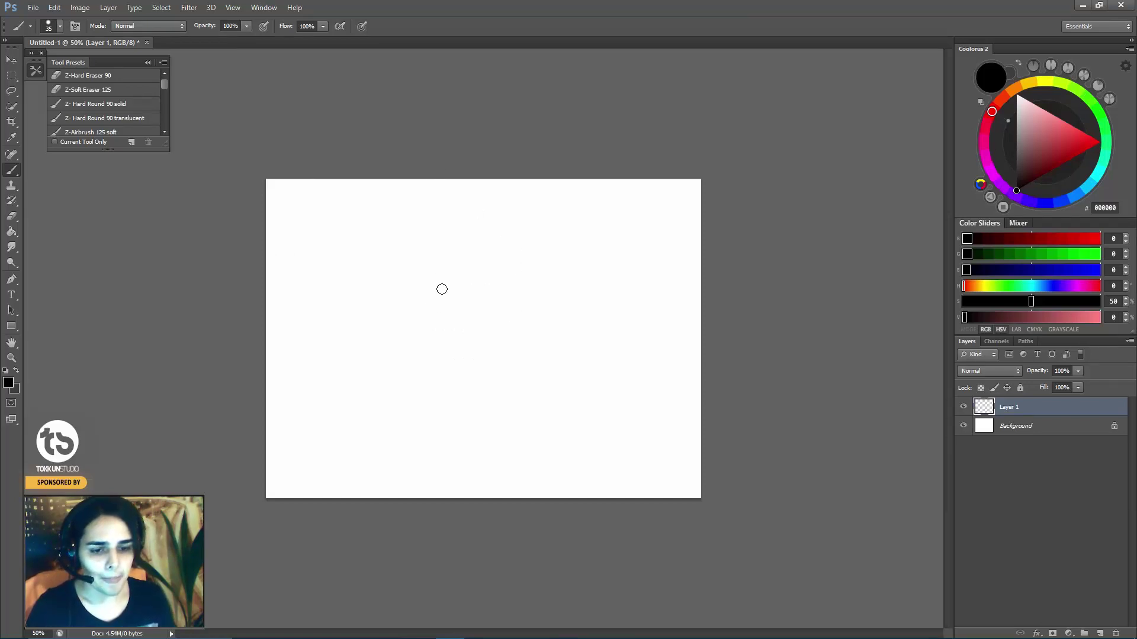
Paint black dabs, parallel diagonal strokes and round dots at the canvas centre.
{"action": "left_click", "coordinate": [434, 287]}
{"action": "left_click", "coordinate": [444, 283]}
{"action": "left_click_drag", "start_coordinate": [463, 279], "coordinate": [396, 350]}
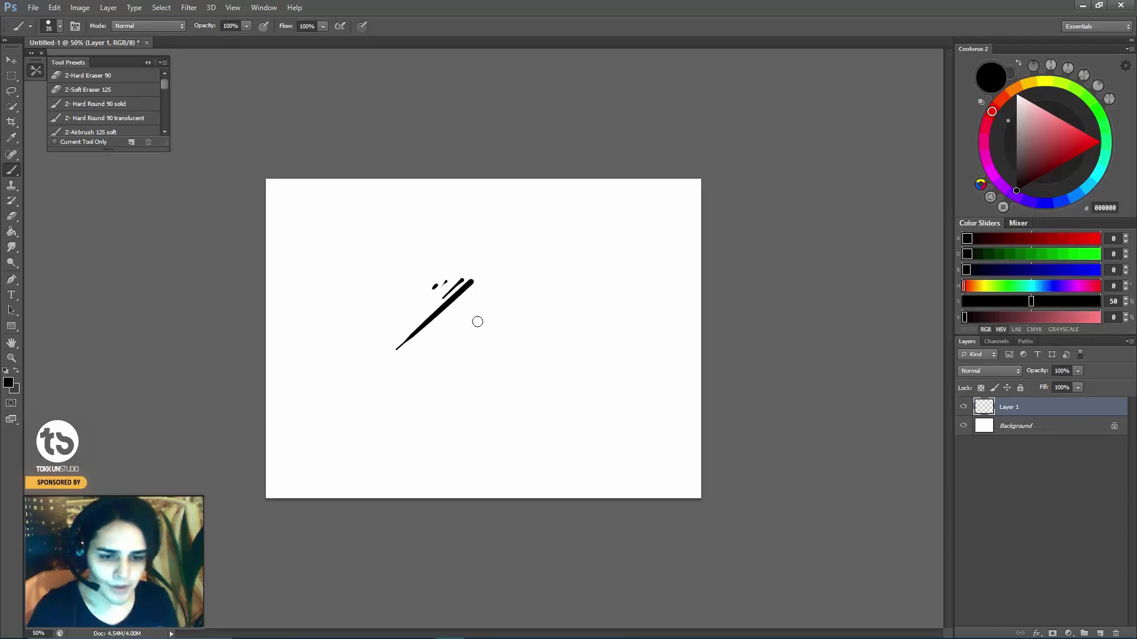
{"action": "mouse_move", "coordinate": [434, 349]}
{"action": "left_mouse_down"}
{"action": "mouse_move", "coordinate": [484, 299]}
{"action": "mouse_move", "coordinate": [467, 353]}
{"action": "mouse_move", "coordinate": [516, 309]}
{"action": "left_mouse_up"}
{"action": "left_click_drag", "start_coordinate": [493, 356], "coordinate": [536, 321]}
{"action": "mouse_move", "coordinate": [500, 370]}
{"action": "left_mouse_down"}
{"action": "mouse_move", "coordinate": [461, 366]}
{"action": "mouse_move", "coordinate": [452, 372]}
{"action": "mouse_move", "coordinate": [495, 341]}
{"action": "mouse_move", "coordinate": [475, 361]}
{"action": "left_mouse_up"}
{"action": "left_click", "coordinate": [493, 371]}
{"action": "left_click", "coordinate": [461, 364]}
{"action": "key", "text": "ctrl+z"}
{"action": "key", "text": "ctrl+z"}
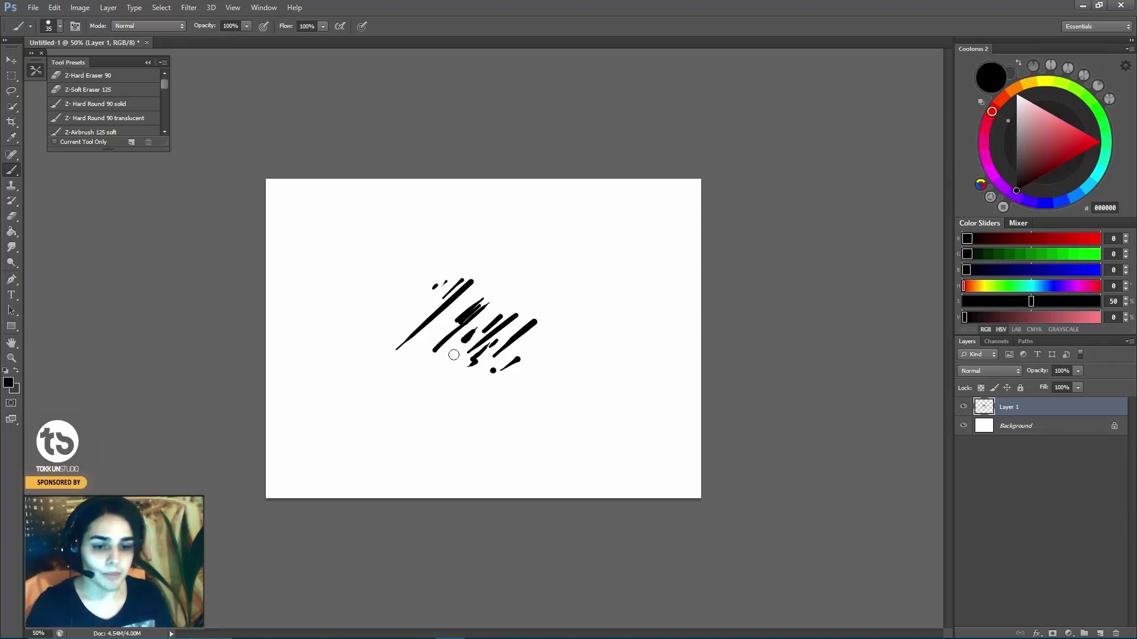
Erase the lower ends of the strokes with a smaller eraser tip at size 40.
{"action": "key", "text": "e"}
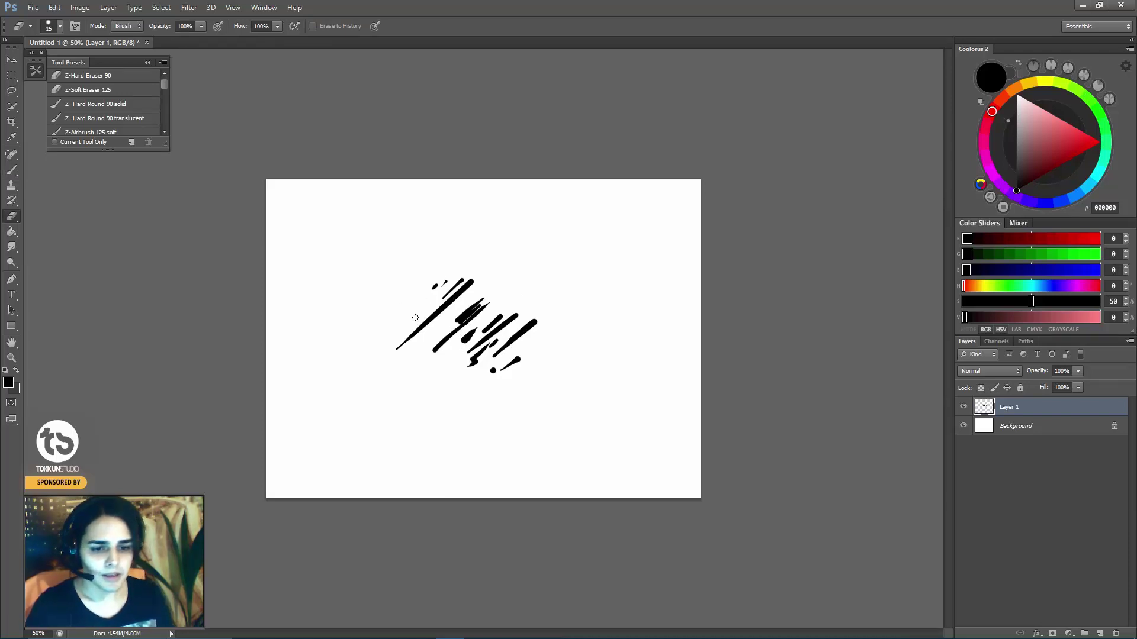
{"action": "left_click_drag", "start_coordinate": [421, 318], "coordinate": [425, 309]}
{"action": "key", "text": "bracketright"}
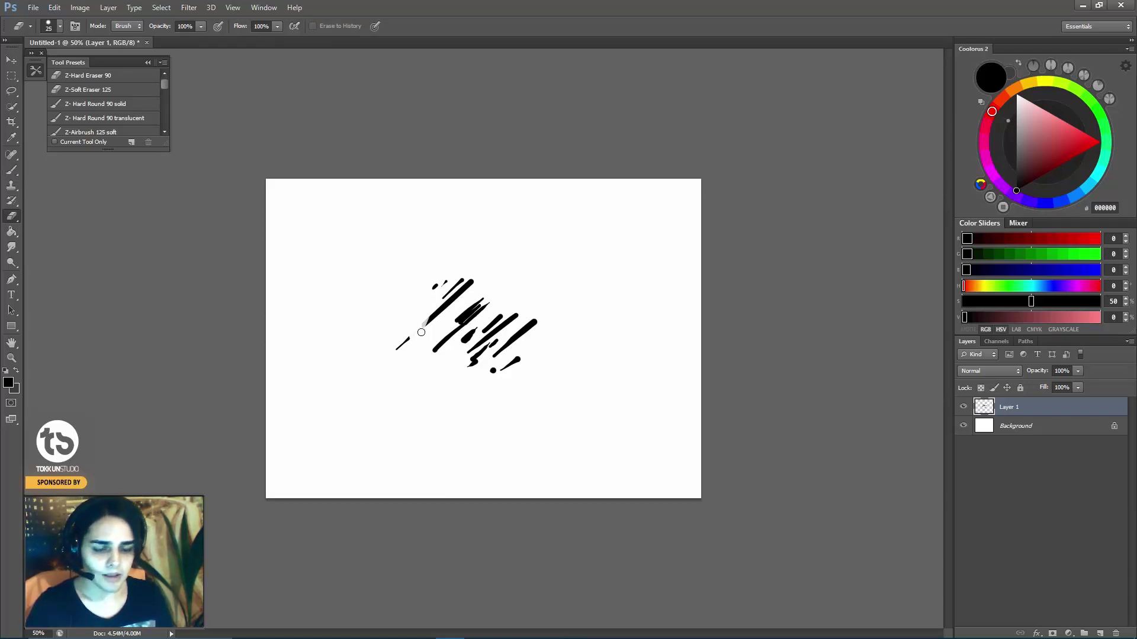
{"action": "right_click", "coordinate": [421, 332]}
{"action": "double_click", "coordinate": [513, 529]}
{"action": "key", "text": "bracketright"}
{"action": "key", "text": "bracketright"}
{"action": "key", "text": "bracketright"}
{"action": "left_click_drag", "start_coordinate": [432, 320], "coordinate": [399, 353]}
{"action": "left_click", "coordinate": [400, 346]}
Trim the long strokes, then erase all black marks with a 175 eraser.
{"action": "left_click_drag", "start_coordinate": [430, 309], "coordinate": [430, 323]}
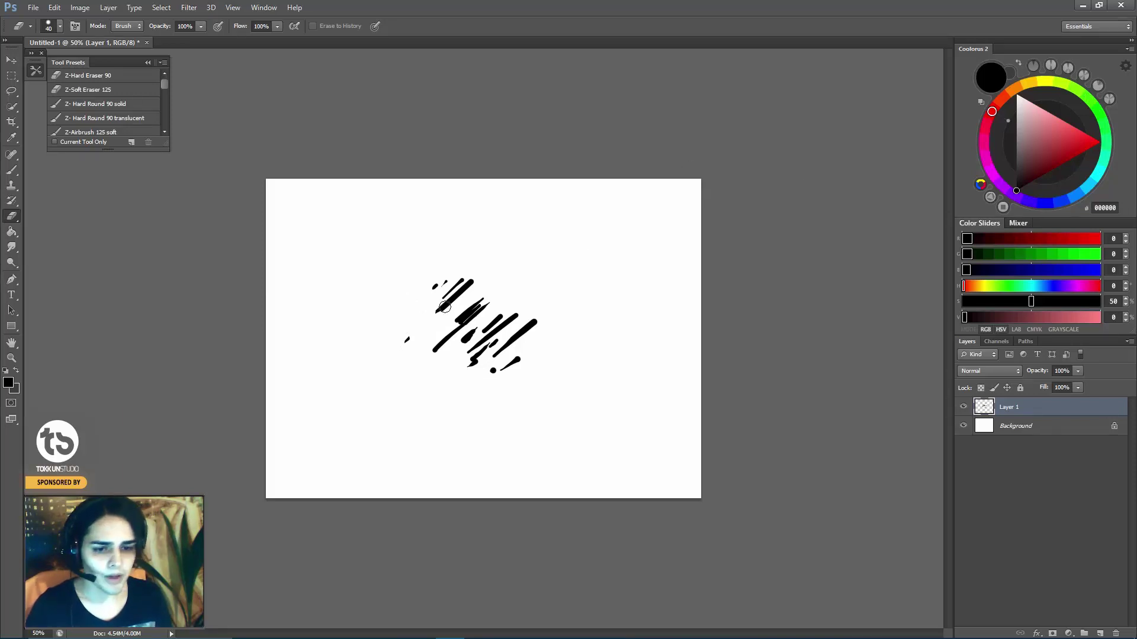
{"action": "mouse_move", "coordinate": [437, 335]}
{"action": "left_mouse_down"}
{"action": "mouse_move", "coordinate": [446, 359]}
{"action": "mouse_move", "coordinate": [452, 336]}
{"action": "mouse_move", "coordinate": [498, 313]}
{"action": "mouse_move", "coordinate": [404, 341]}
{"action": "mouse_move", "coordinate": [425, 331]}
{"action": "mouse_move", "coordinate": [436, 350]}
{"action": "mouse_move", "coordinate": [522, 365]}
{"action": "mouse_move", "coordinate": [473, 363]}
{"action": "mouse_move", "coordinate": [466, 329]}
{"action": "mouse_move", "coordinate": [480, 336]}
{"action": "mouse_move", "coordinate": [453, 289]}
{"action": "mouse_move", "coordinate": [527, 388]}
{"action": "mouse_move", "coordinate": [520, 398]}
{"action": "mouse_move", "coordinate": [511, 371]}
{"action": "left_mouse_up"}
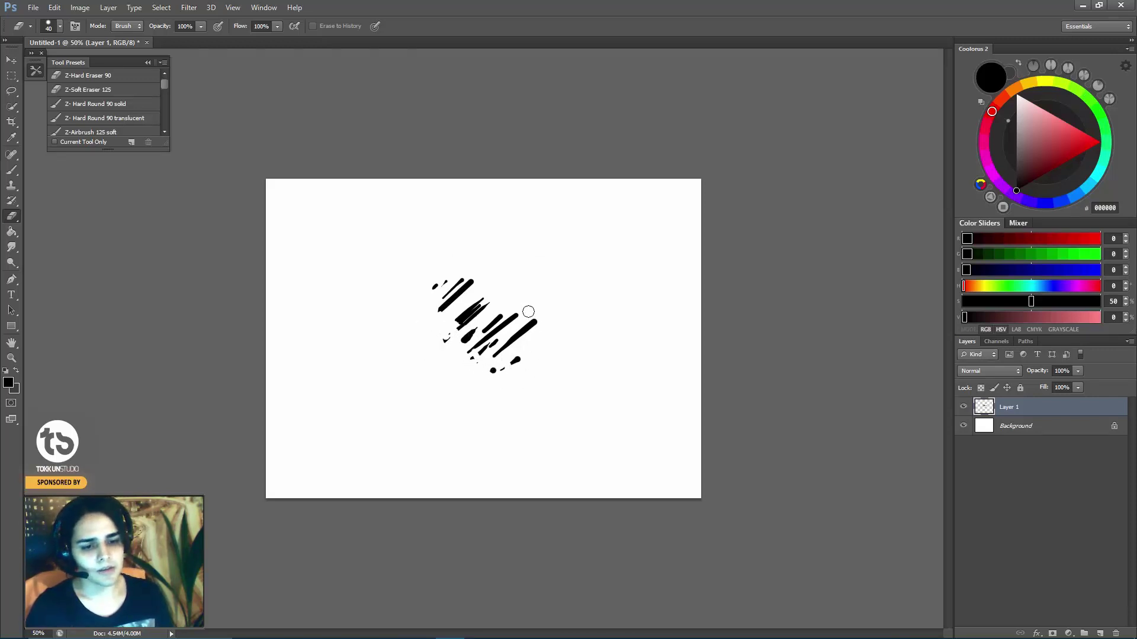
{"action": "left_click_drag", "start_coordinate": [527, 323], "coordinate": [529, 333]}
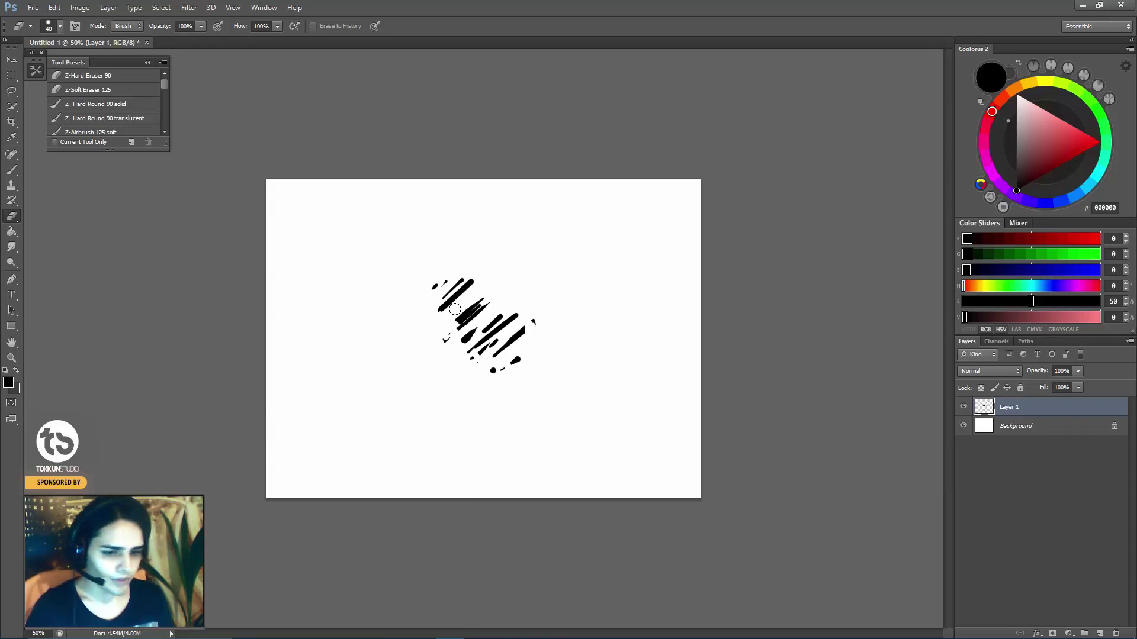
{"action": "key", "text": "bracketright"}
{"action": "key", "text": "bracketright"}
{"action": "key", "text": "bracketright"}
{"action": "key", "text": "bracketright"}
{"action": "key", "text": "bracketright"}
{"action": "key", "text": "bracketright"}
{"action": "key", "text": "bracketright"}
{"action": "key", "text": "bracketright"}
{"action": "key", "text": "bracketright"}
{"action": "key", "text": "bracketright"}
{"action": "key", "text": "bracketright"}
{"action": "key", "text": "bracketright"}
{"action": "key", "text": "bracketright"}
{"action": "key", "text": "bracketleft"}
{"action": "key", "text": "bracketleft"}
{"action": "key", "text": "bracketleft"}
{"action": "key", "text": "bracketleft"}
{"action": "mouse_move", "coordinate": [416, 307]}
{"action": "left_mouse_down"}
{"action": "mouse_move", "coordinate": [473, 283]}
{"action": "mouse_move", "coordinate": [477, 383]}
{"action": "left_mouse_up"}
Paint black strokes and blobs at upper left, lower left and mid-canvas with increasing brush sizes.
{"action": "key", "text": "b"}
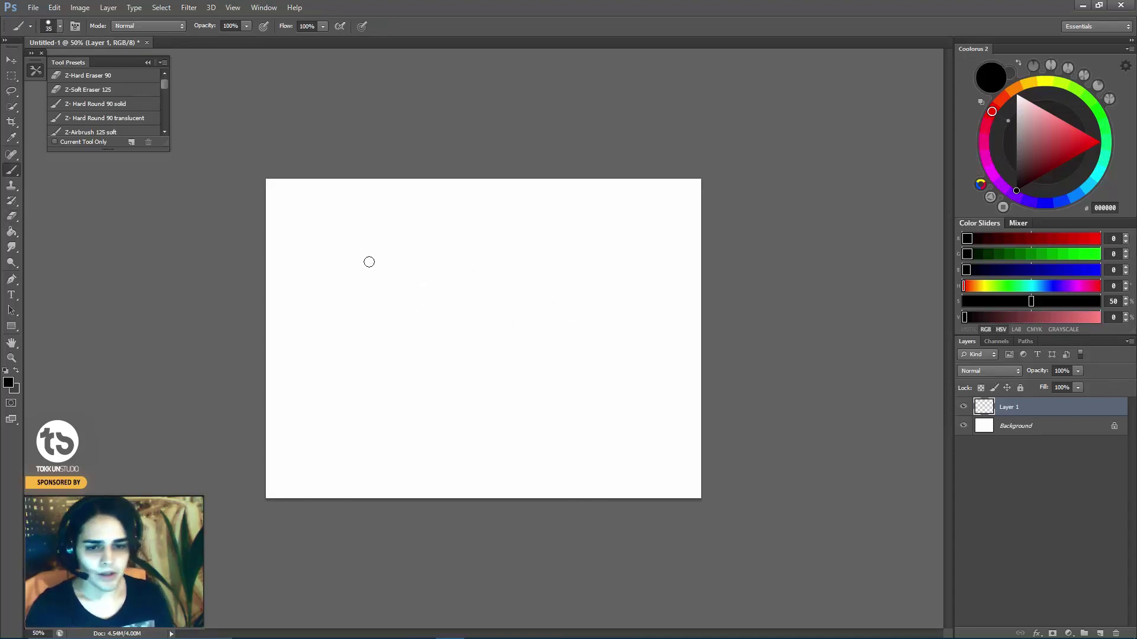
{"action": "mouse_move", "coordinate": [320, 280]}
{"action": "left_mouse_down"}
{"action": "mouse_move", "coordinate": [337, 256]}
{"action": "mouse_move", "coordinate": [323, 290]}
{"action": "left_mouse_up"}
{"action": "key", "text": "bracketright"}
{"action": "key", "text": "bracketright"}
{"action": "key", "text": "bracketright"}
{"action": "key", "text": "bracketright"}
{"action": "left_click_drag", "start_coordinate": [341, 253], "coordinate": [319, 288]}
{"action": "key", "text": "bracketright"}
{"action": "key", "text": "bracketright"}
{"action": "key", "text": "bracketright"}
{"action": "left_click_drag", "start_coordinate": [338, 364], "coordinate": [345, 355]}
{"action": "key", "text": "bracketright"}
{"action": "key", "text": "bracketright"}
{"action": "key", "text": "bracketright"}
{"action": "left_click_drag", "start_coordinate": [406, 331], "coordinate": [422, 319]}
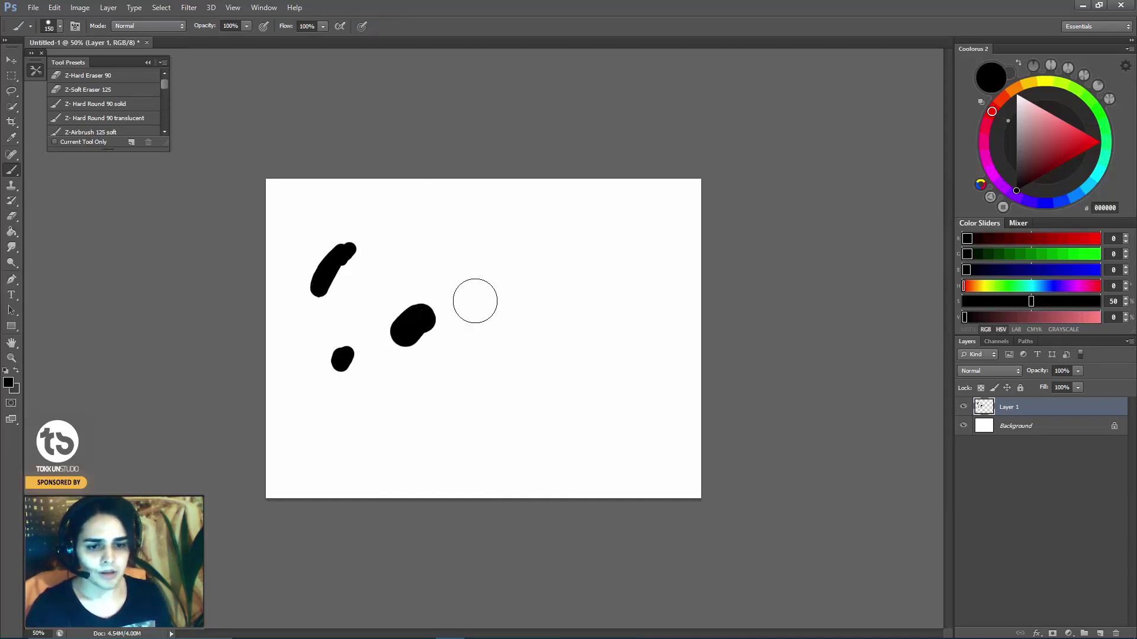
{"action": "left_click", "coordinate": [463, 398]}
{"action": "left_click_drag", "start_coordinate": [486, 398], "coordinate": [492, 390]}
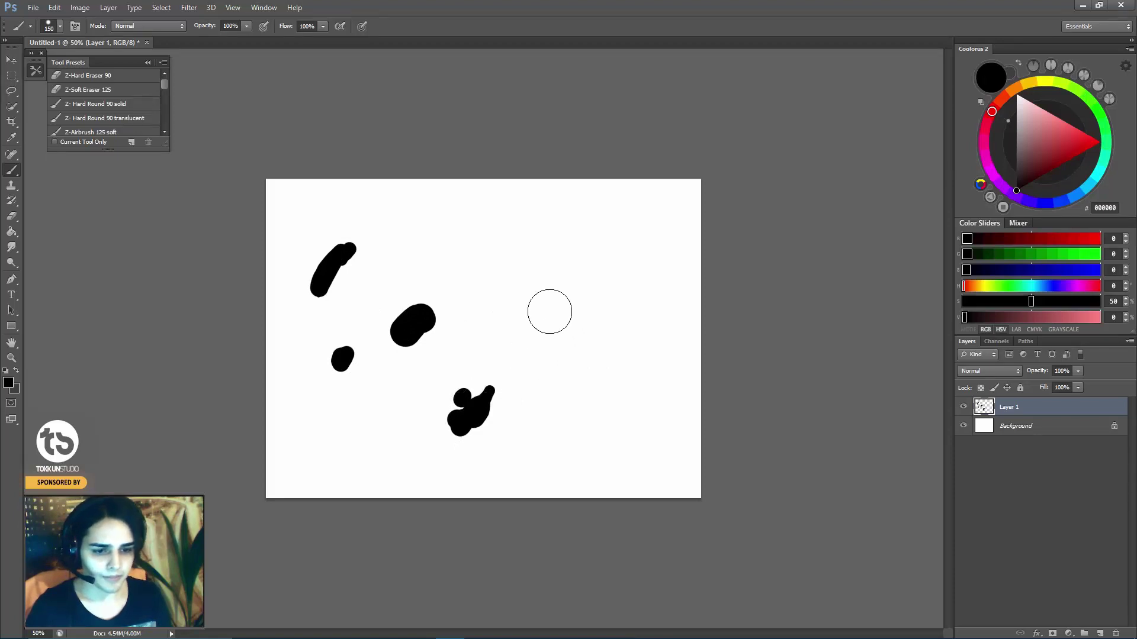
Add diagonal streaks and black dabs on the right side, undoing the last stroke.
{"action": "left_click_drag", "start_coordinate": [536, 343], "coordinate": [589, 299]}
{"action": "left_click", "coordinate": [576, 355]}
{"action": "mouse_move", "coordinate": [569, 374]}
{"action": "left_mouse_down"}
{"action": "mouse_move", "coordinate": [532, 436]}
{"action": "mouse_move", "coordinate": [571, 414]}
{"action": "mouse_move", "coordinate": [579, 447]}
{"action": "mouse_move", "coordinate": [590, 427]}
{"action": "left_mouse_up"}
{"action": "left_click_drag", "start_coordinate": [623, 380], "coordinate": [633, 363]}
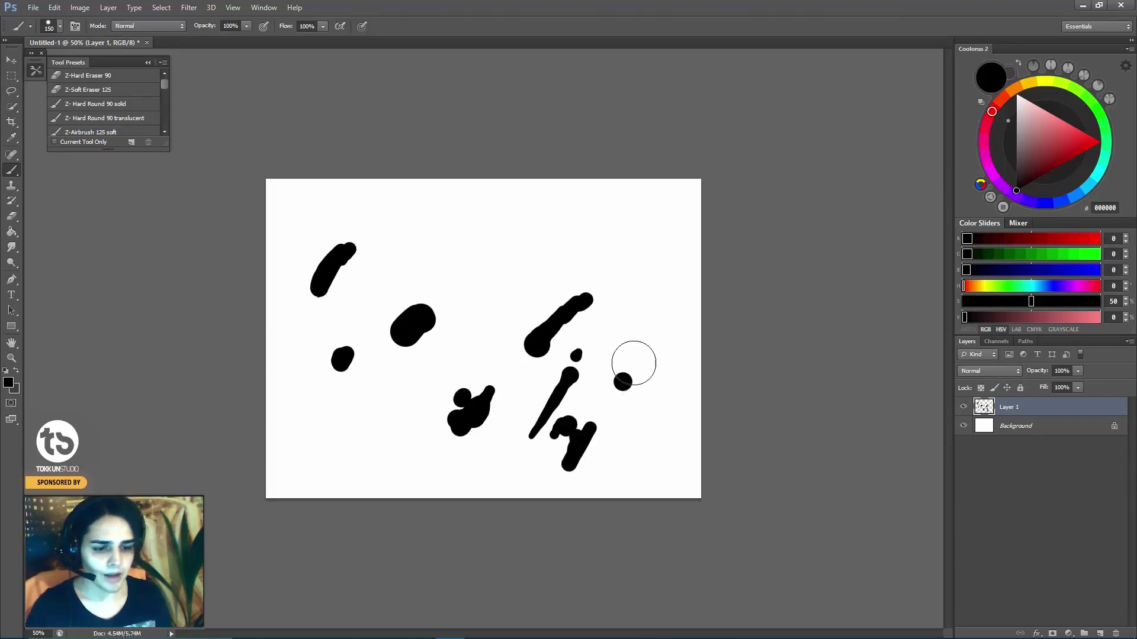
{"action": "left_click", "coordinate": [626, 403]}
{"action": "left_click", "coordinate": [609, 429]}
{"action": "mouse_move", "coordinate": [470, 321]}
{"action": "left_mouse_down"}
{"action": "mouse_move", "coordinate": [458, 345]}
{"action": "mouse_move", "coordinate": [467, 305]}
{"action": "mouse_move", "coordinate": [447, 312]}
{"action": "mouse_move", "coordinate": [503, 251]}
{"action": "left_mouse_up"}
{"action": "key", "text": "ctrl+z"}
At brush size 90, add small tapered strokes and a dot near the top.
{"action": "key", "text": "bracketleft"}
{"action": "key", "text": "bracketleft"}
{"action": "key", "text": "bracketleft"}
{"action": "left_click", "coordinate": [430, 407]}
{"action": "key", "text": "ctrl+alt+z"}
{"action": "key", "text": "ctrl+alt+z"}
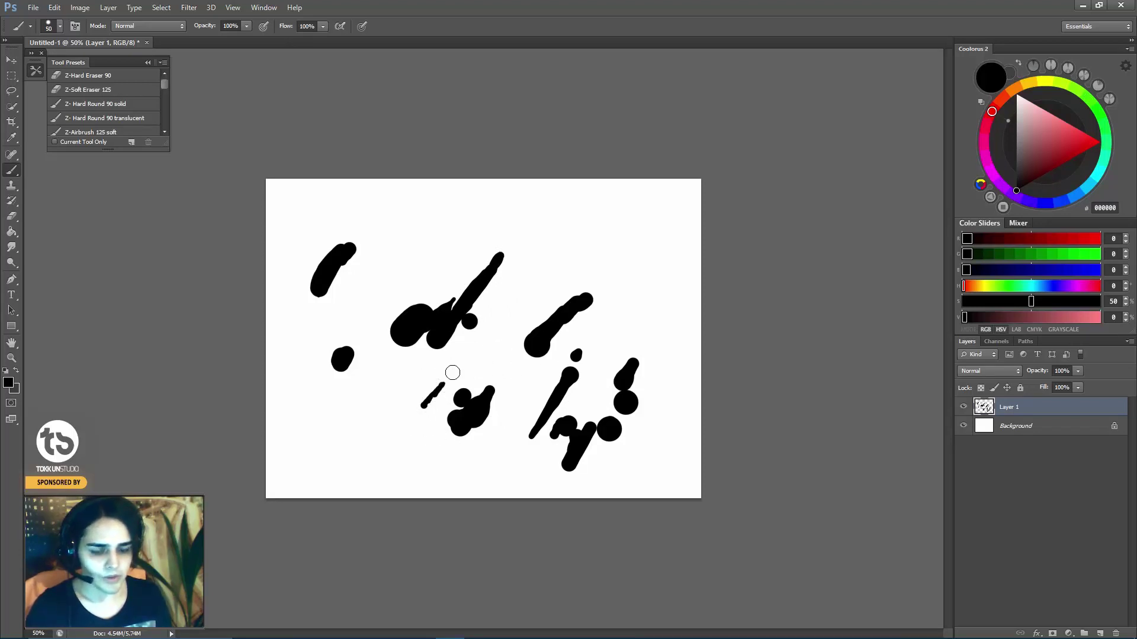
{"action": "left_click_drag", "start_coordinate": [516, 297], "coordinate": [523, 290]}
{"action": "left_click_drag", "start_coordinate": [331, 327], "coordinate": [351, 308]}
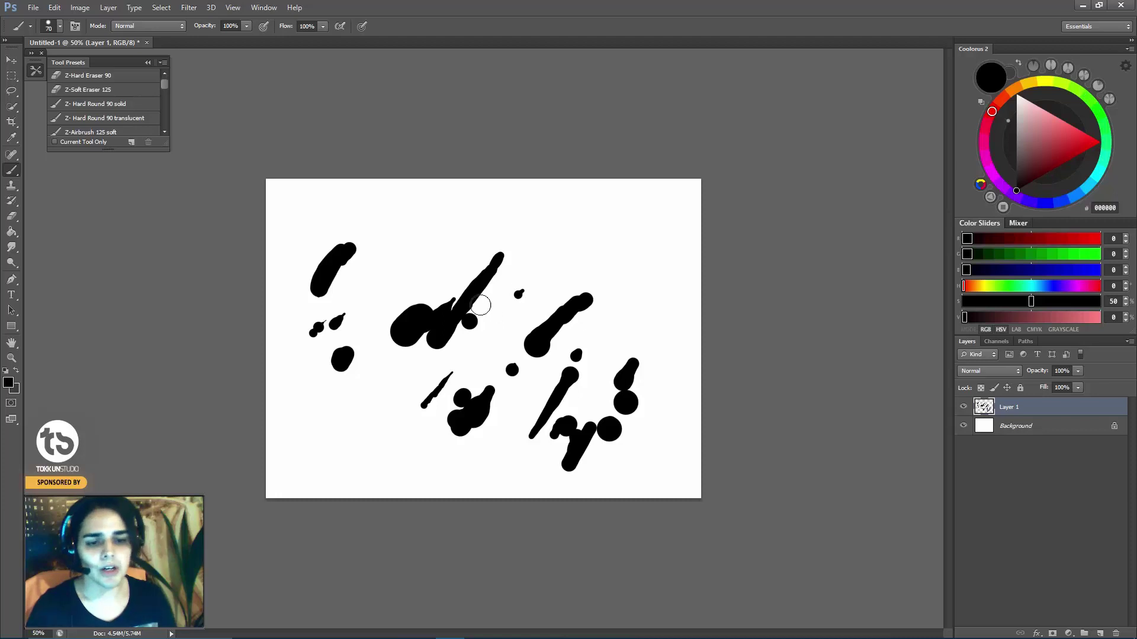
{"action": "key", "text": "ctrl+z"}
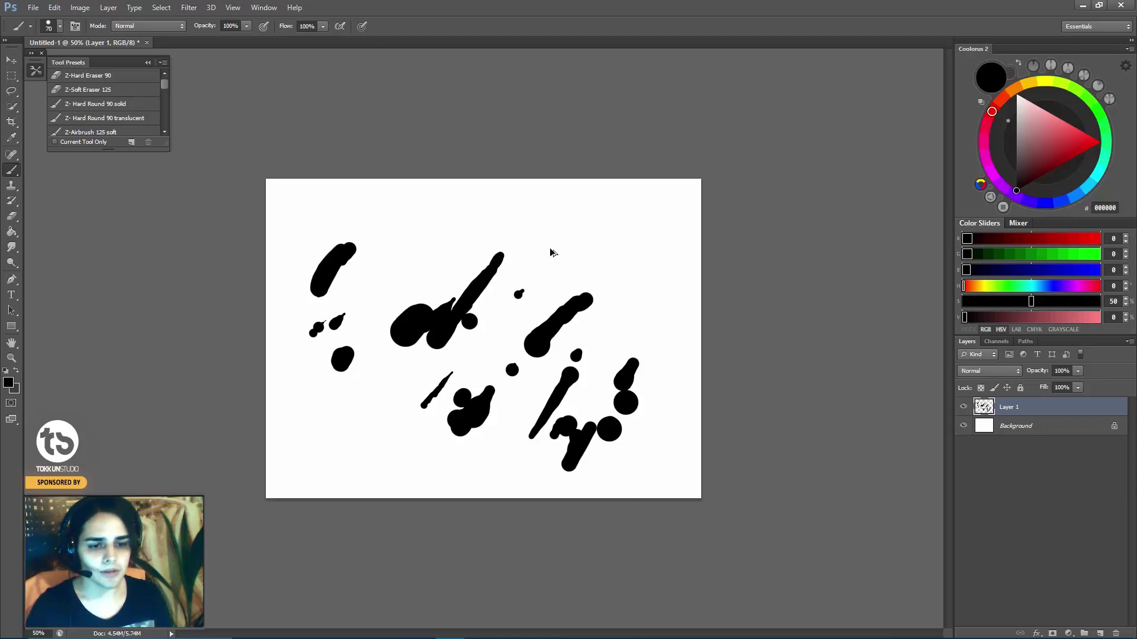
{"action": "left_click_drag", "start_coordinate": [550, 258], "coordinate": [557, 254]}
{"action": "left_click", "coordinate": [436, 245]}
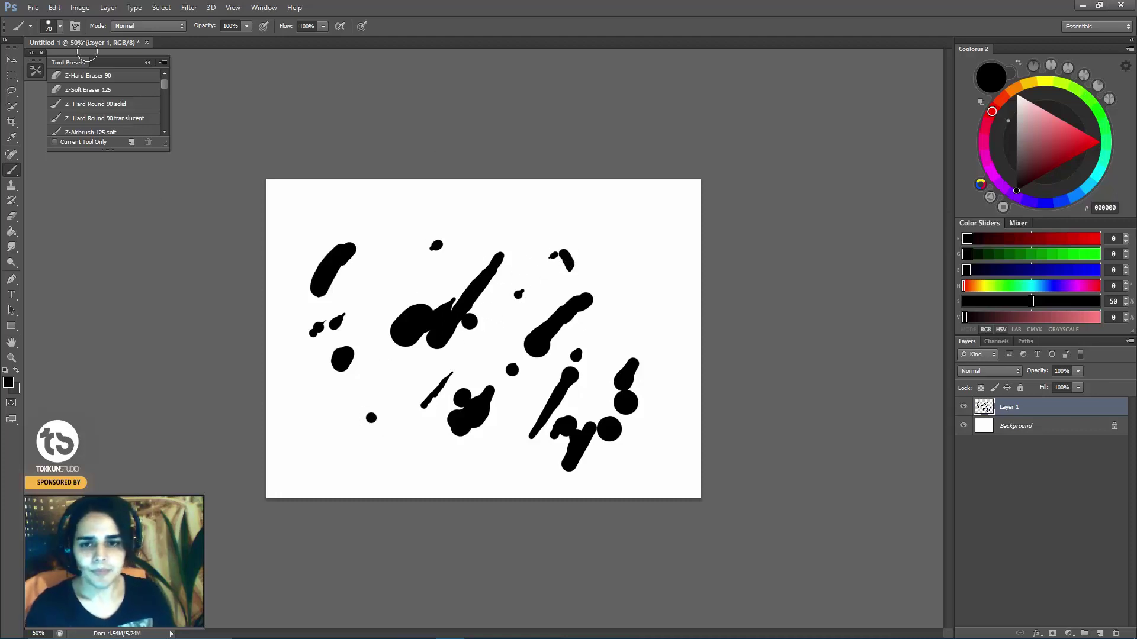
Define a new brush preset named 'hairy' from the black marks via Edit > Define Brush Preset.
{"action": "left_click", "coordinate": [54, 8]}
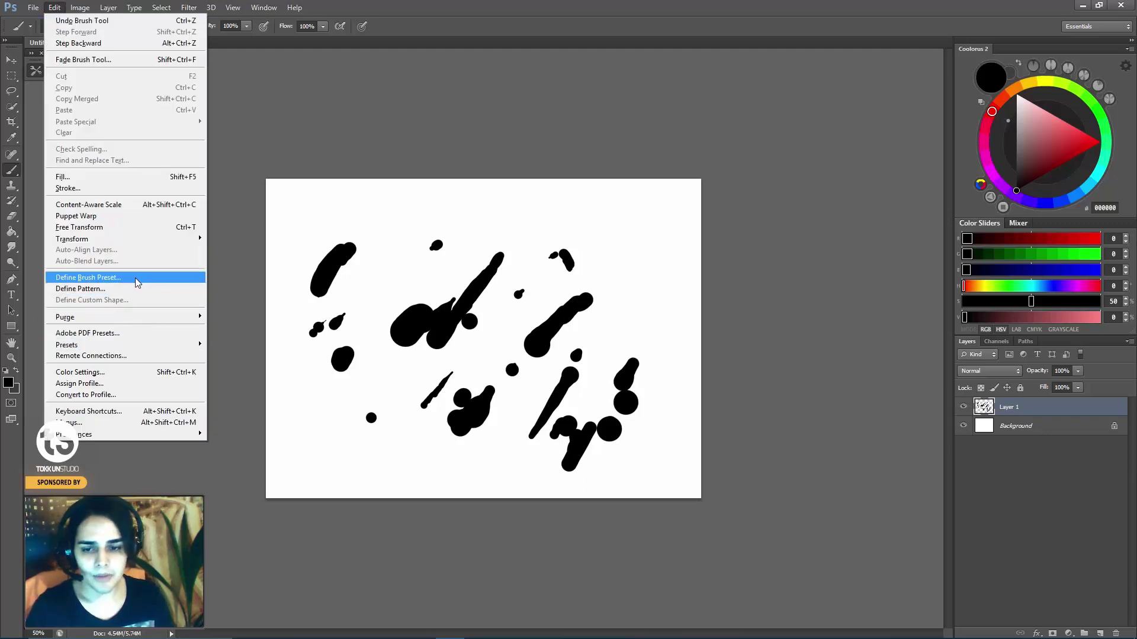
{"action": "left_click", "coordinate": [88, 278]}
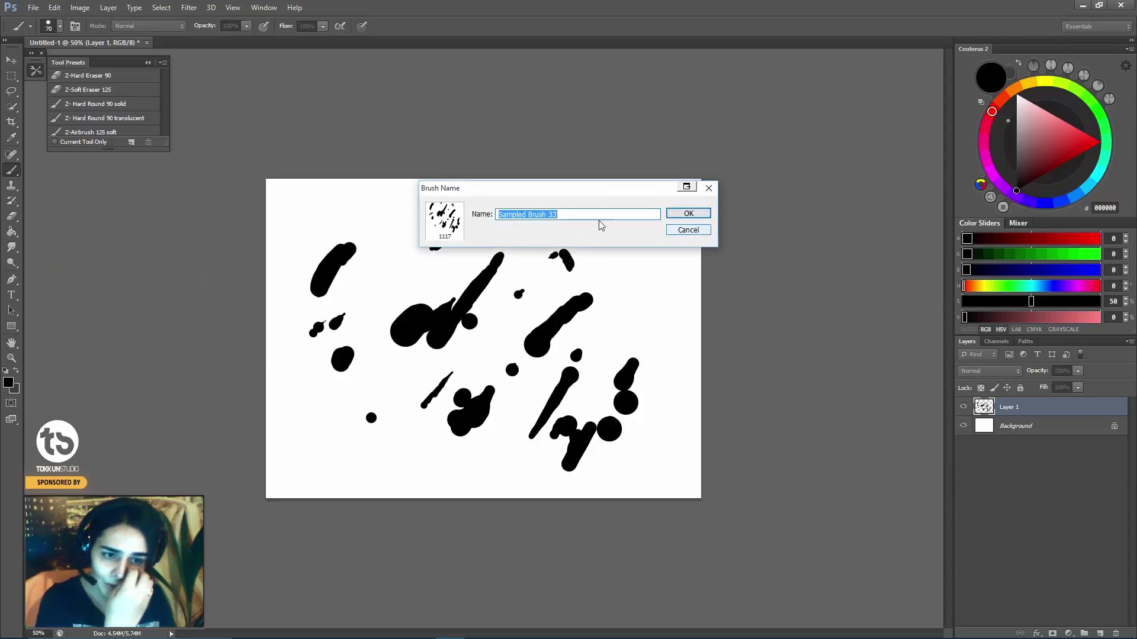
{"action": "type", "text": "hairy"}
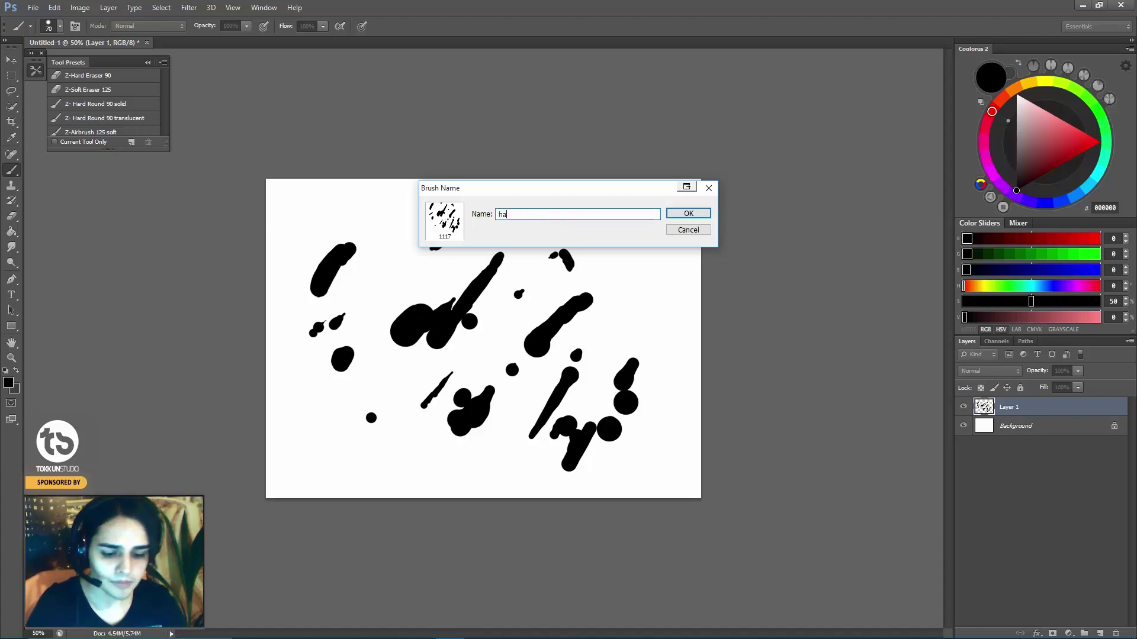
{"action": "left_click", "coordinate": [688, 213]}
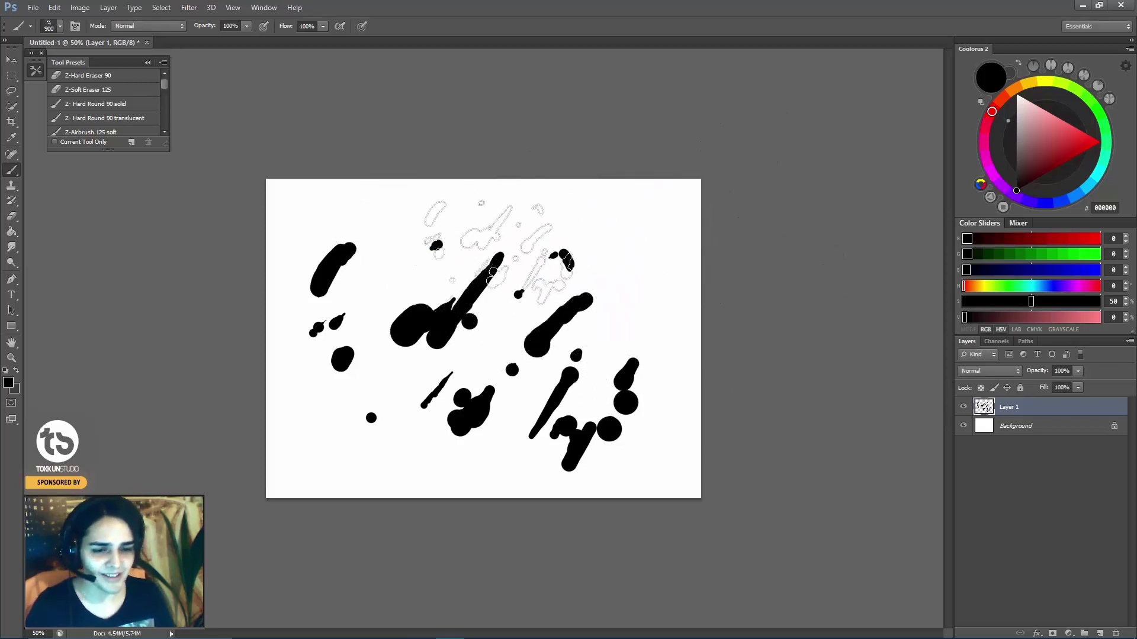
Test the hairy brush at 400 px with stamps and strokes, then undo them all.
{"action": "mouse_move", "coordinate": [583, 237]}
{"action": "left_mouse_down"}
{"action": "mouse_move", "coordinate": [508, 305]}
{"action": "mouse_move", "coordinate": [444, 407]}
{"action": "mouse_move", "coordinate": [355, 229]}
{"action": "mouse_move", "coordinate": [663, 403]}
{"action": "mouse_move", "coordinate": [373, 456]}
{"action": "mouse_move", "coordinate": [627, 331]}
{"action": "left_mouse_up"}
{"action": "key", "text": "ctrl+z"}
{"action": "key", "text": "bracketleft"}
{"action": "key", "text": "bracketleft"}
{"action": "key", "text": "bracketleft"}
{"action": "key", "text": "bracketleft"}
{"action": "left_click", "coordinate": [586, 252]}
{"action": "mouse_move", "coordinate": [568, 270]}
{"action": "left_mouse_down"}
{"action": "mouse_move", "coordinate": [616, 349]}
{"action": "mouse_move", "coordinate": [319, 373]}
{"action": "mouse_move", "coordinate": [509, 243]}
{"action": "mouse_move", "coordinate": [340, 444]}
{"action": "mouse_move", "coordinate": [578, 255]}
{"action": "mouse_move", "coordinate": [281, 427]}
{"action": "mouse_move", "coordinate": [580, 406]}
{"action": "mouse_move", "coordinate": [441, 450]}
{"action": "left_mouse_up"}
{"action": "key", "text": "ctrl+z"}
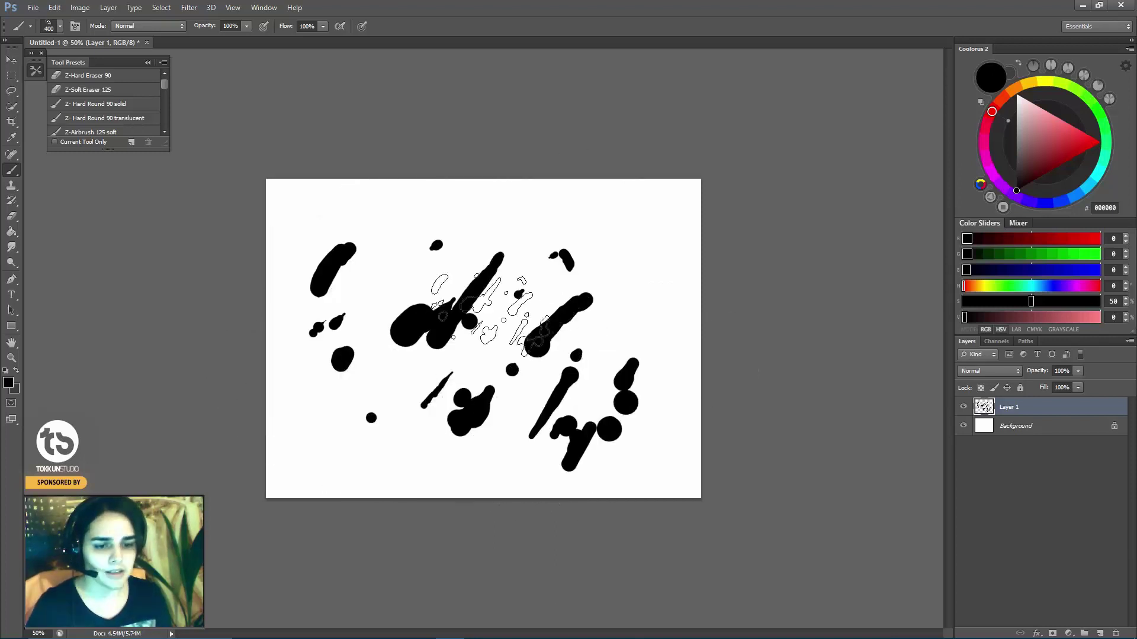
{"action": "mouse_move", "coordinate": [610, 202]}
{"action": "left_mouse_down"}
{"action": "mouse_move", "coordinate": [652, 248]}
{"action": "mouse_move", "coordinate": [586, 313]}
{"action": "left_mouse_up"}
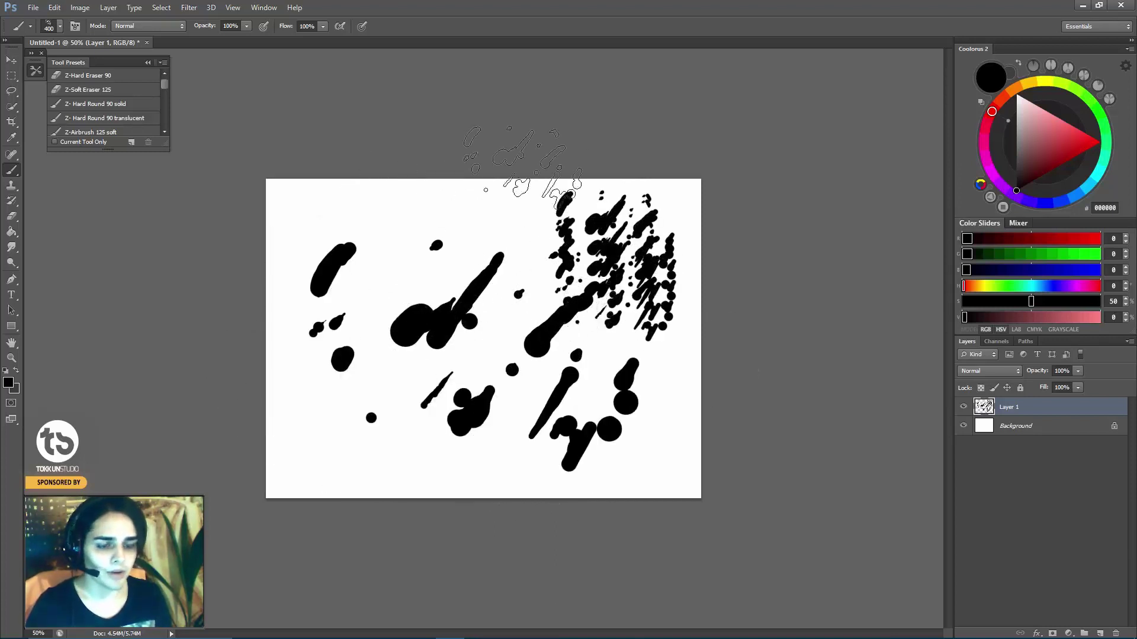
{"action": "key", "text": "ctrl+alt+z"}
{"action": "key", "text": "ctrl+alt+z"}
{"action": "key", "text": "ctrl+alt+z"}
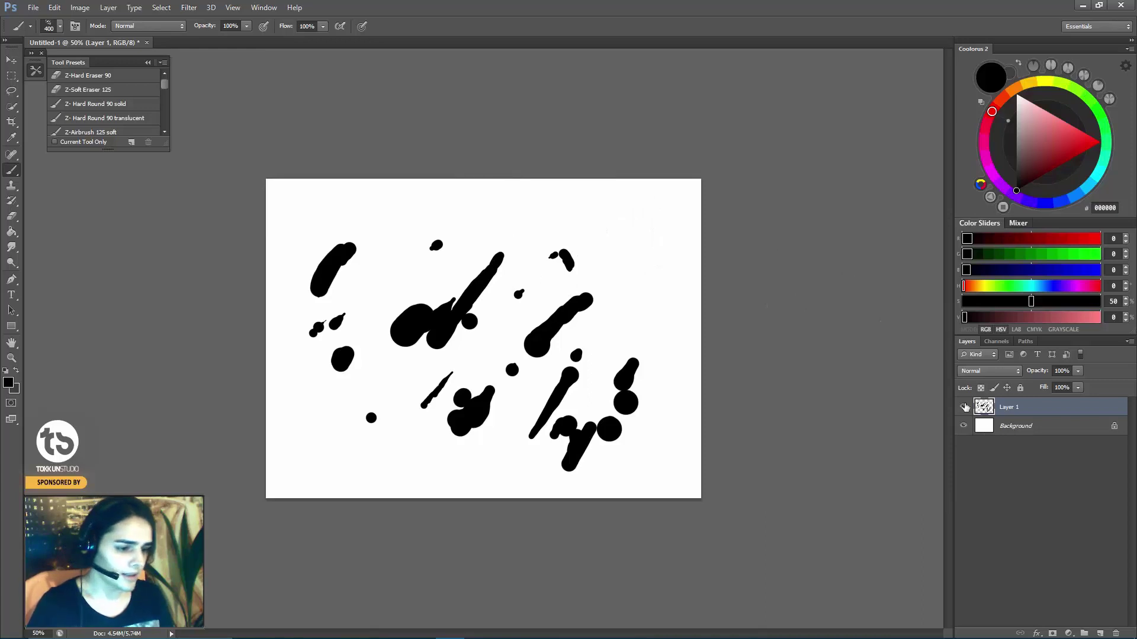
Hide Layer 1 and add a new empty Layer 2 above it.
{"action": "left_click", "coordinate": [964, 407]}
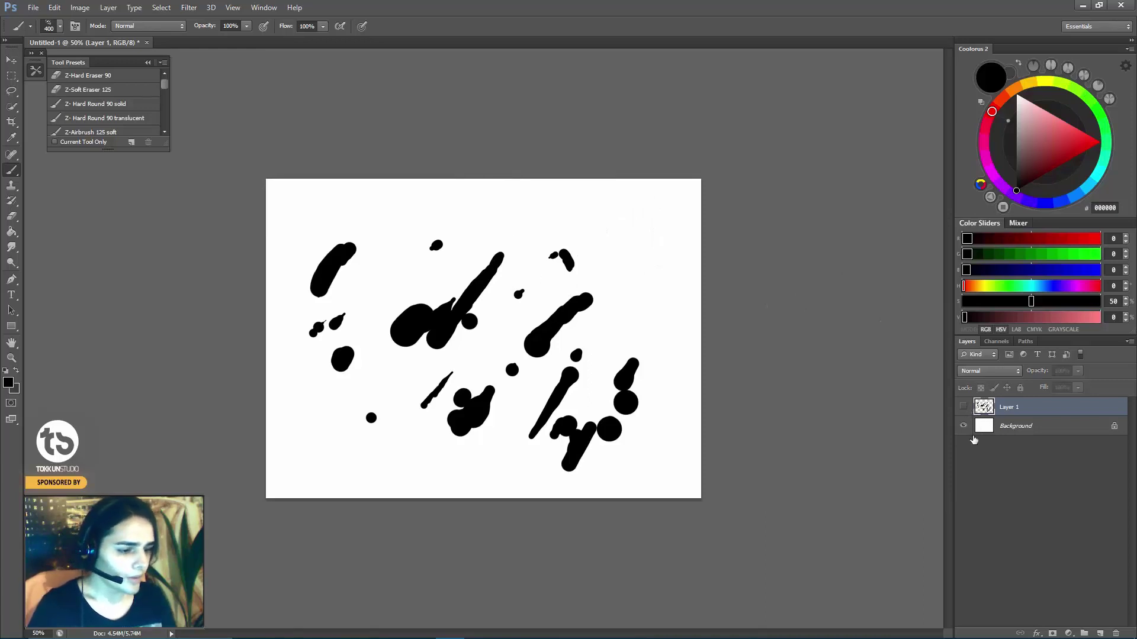
{"action": "left_click", "coordinate": [1100, 635]}
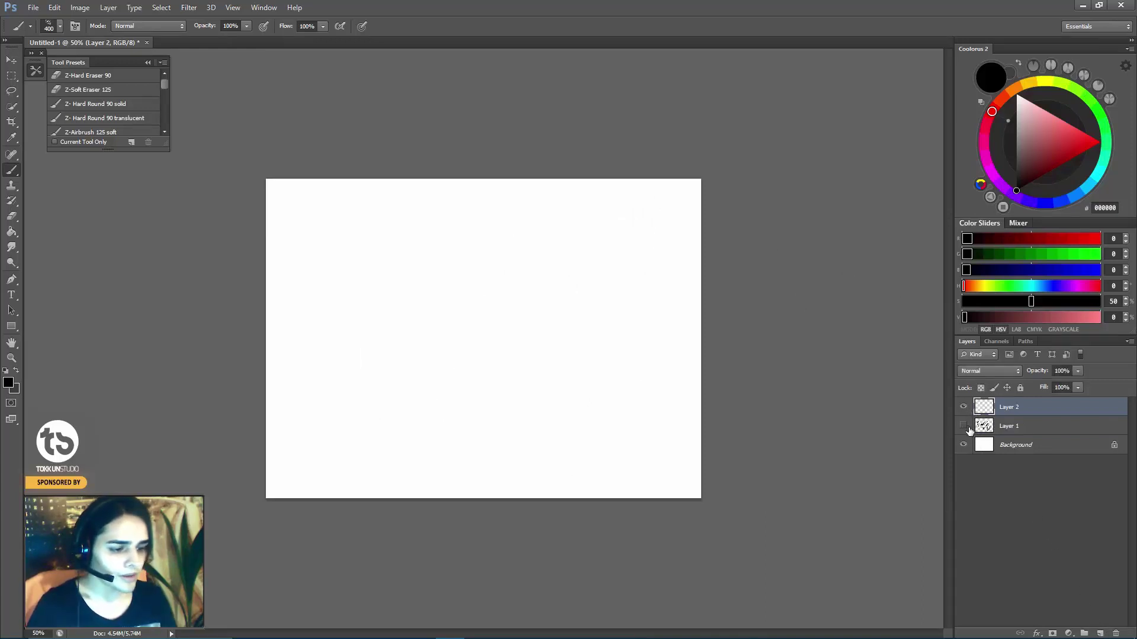
{"action": "left_click", "coordinate": [965, 427]}
{"action": "left_click", "coordinate": [965, 426]}
Stamp and undo test dabs at 900 px, then open the Brush settings with F5.
{"action": "key", "text": "bracketright"}
{"action": "key", "text": "bracketright"}
{"action": "key", "text": "bracketright"}
{"action": "key", "text": "bracketright"}
{"action": "key", "text": "bracketright"}
{"action": "key", "text": "bracketright"}
{"action": "key", "text": "bracketright"}
{"action": "left_click", "coordinate": [463, 314]}
{"action": "key", "text": "ctrl+z"}
{"action": "key", "text": "bracketleft"}
{"action": "key", "text": "bracketleft"}
{"action": "left_click", "coordinate": [464, 320]}
{"action": "key", "text": "ctrl+z"}
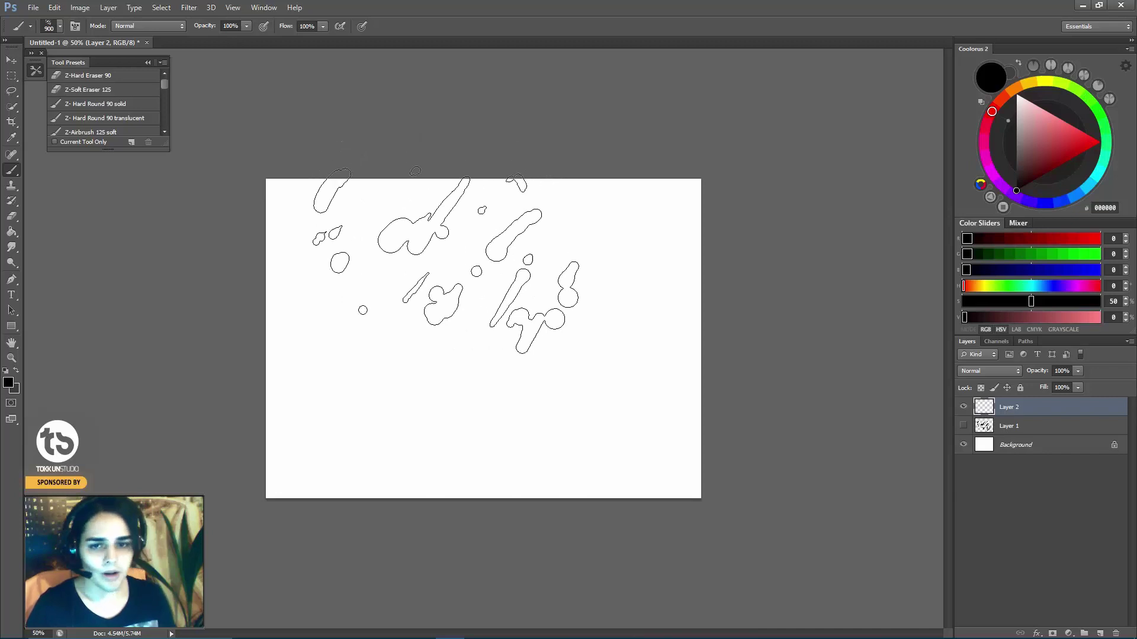
{"action": "key", "text": "F5"}
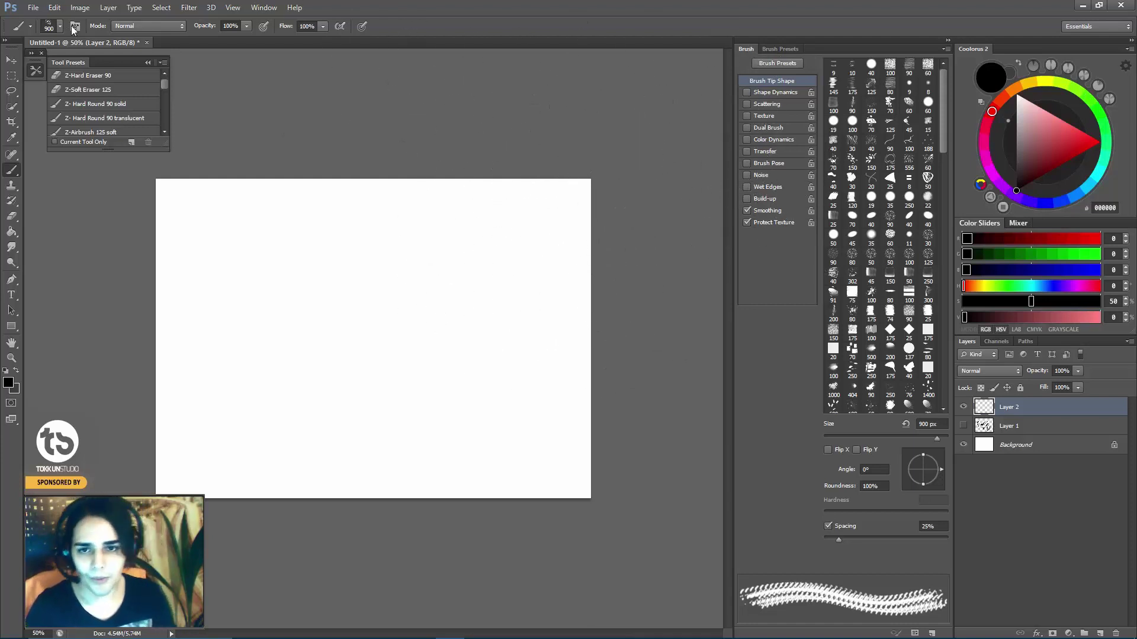
Toggle the Brush panel off and on via the Window menu and test a splatter stroke.
{"action": "left_click", "coordinate": [235, 8]}
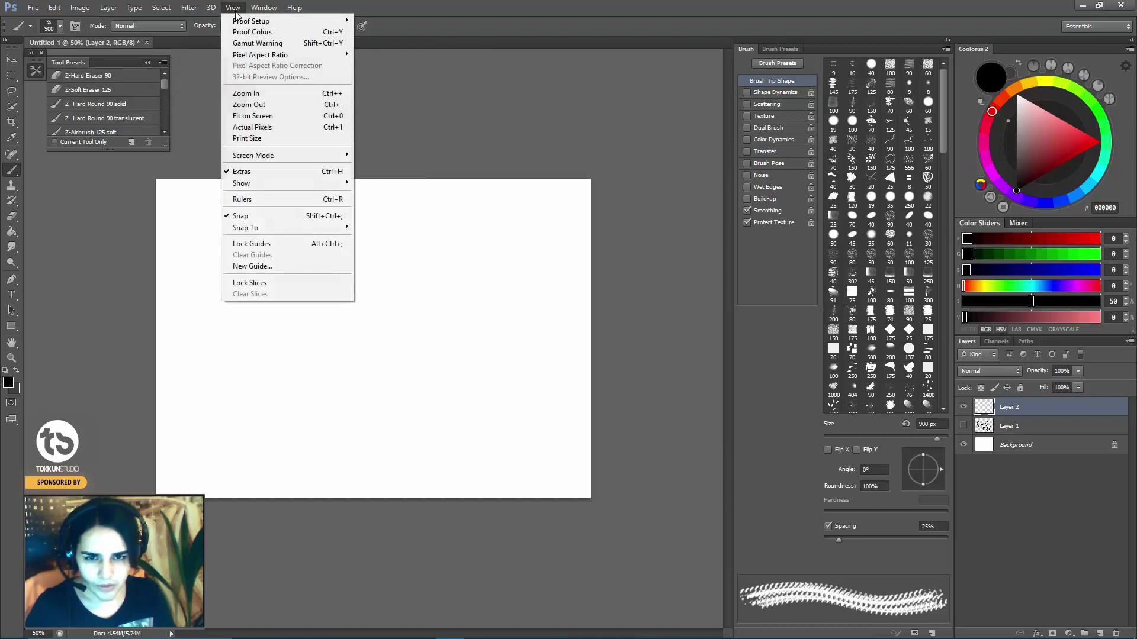
{"action": "mouse_move", "coordinate": [260, 7]}
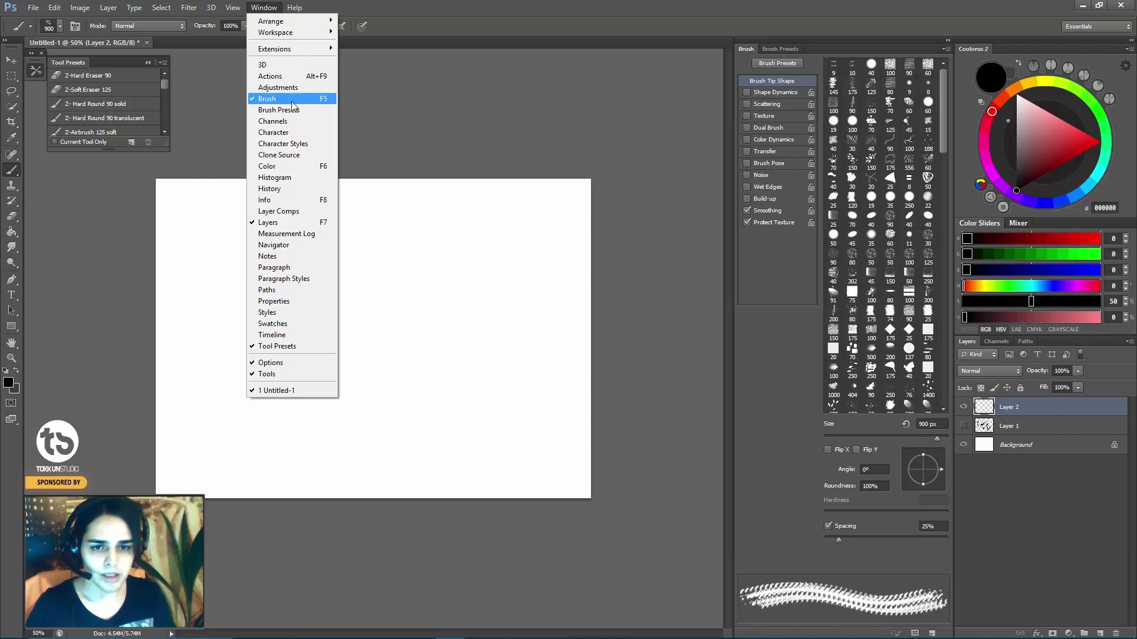
{"action": "left_click", "coordinate": [267, 98]}
{"action": "left_click", "coordinate": [263, 8]}
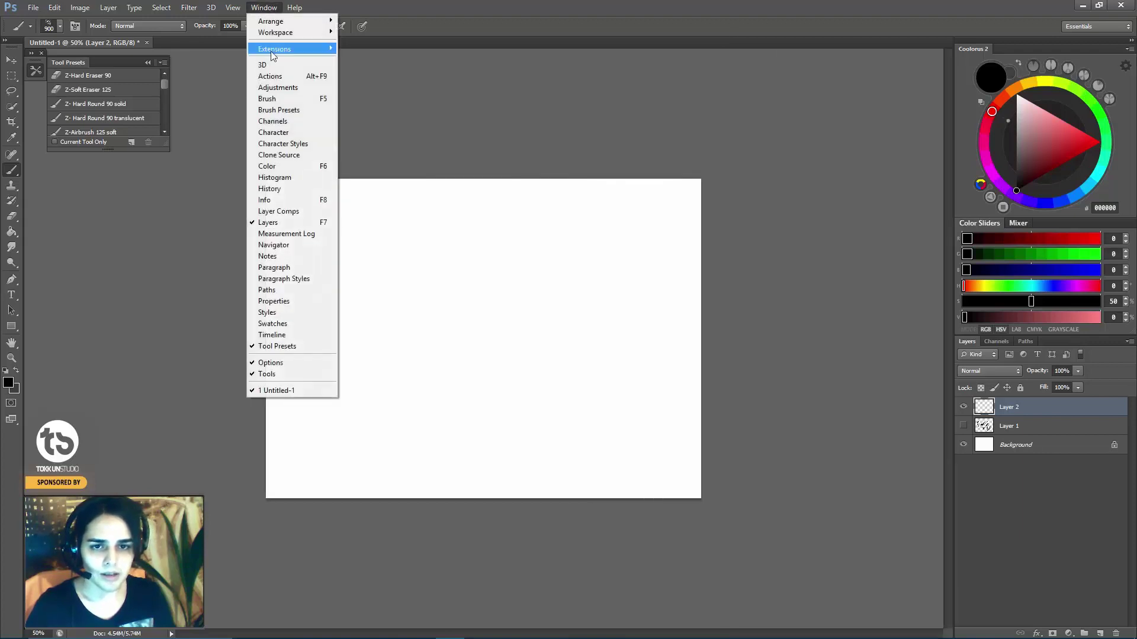
{"action": "left_click", "coordinate": [285, 100]}
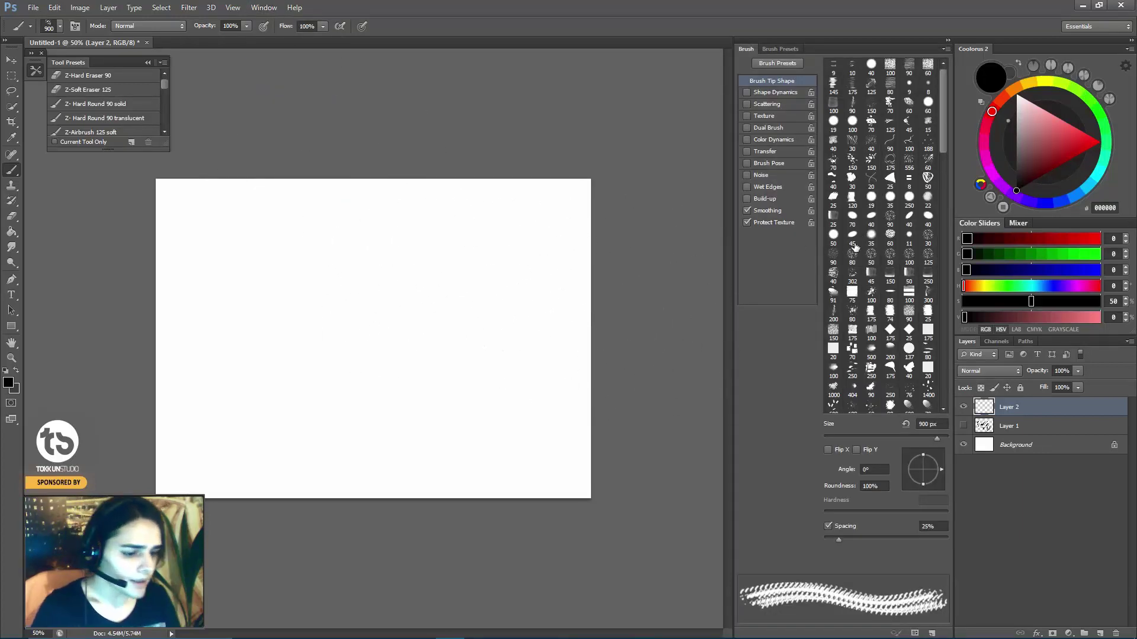
{"action": "left_click_drag", "start_coordinate": [313, 261], "coordinate": [467, 319]}
{"action": "key", "text": "ctrl+z"}
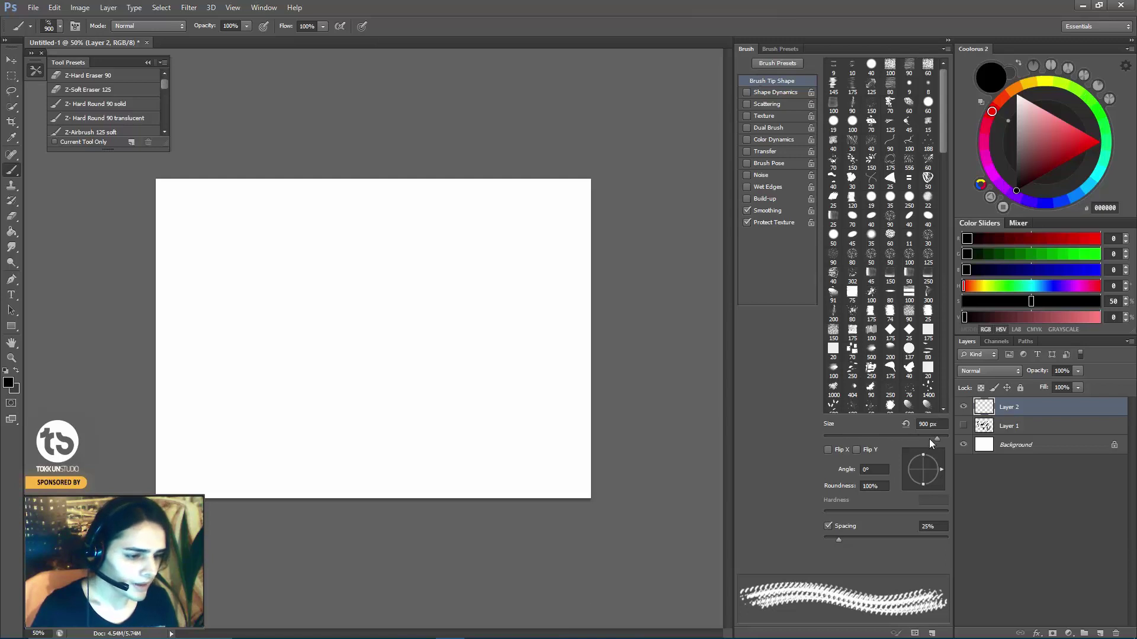
Lower the brush Spacing to 6%, test and undo a stroke, and shrink the brush to 350 px.
{"action": "mouse_move", "coordinate": [837, 538]}
{"action": "left_mouse_down"}
{"action": "mouse_move", "coordinate": [879, 539]}
{"action": "mouse_move", "coordinate": [837, 548]}
{"action": "mouse_move", "coordinate": [879, 541]}
{"action": "mouse_move", "coordinate": [828, 540]}
{"action": "left_mouse_up"}
{"action": "mouse_move", "coordinate": [328, 336]}
{"action": "left_mouse_down"}
{"action": "mouse_move", "coordinate": [373, 308]}
{"action": "mouse_move", "coordinate": [435, 309]}
{"action": "left_mouse_up"}
{"action": "key", "text": "ctrl+z"}
{"action": "key", "text": "bracketleft"}
{"action": "key", "text": "bracketleft"}
{"action": "key", "text": "bracketleft"}
{"action": "key", "text": "bracketleft"}
{"action": "key", "text": "bracketleft"}
{"action": "key", "text": "bracketleft"}
{"action": "key", "text": "bracketleft"}
{"action": "key", "text": "bracketleft"}
{"action": "key", "text": "bracketleft"}
{"action": "key", "text": "bracketleft"}
{"action": "key", "text": "bracketleft"}
Shrink the brush to 150 px and paint test strokes, then undo them all.
{"action": "mouse_move", "coordinate": [238, 354]}
{"action": "left_mouse_down"}
{"action": "mouse_move", "coordinate": [274, 308]}
{"action": "mouse_move", "coordinate": [418, 395]}
{"action": "mouse_move", "coordinate": [349, 471]}
{"action": "mouse_move", "coordinate": [530, 481]}
{"action": "left_mouse_up"}
{"action": "key", "text": "ctrl+z"}
{"action": "key", "text": "bracketleft"}
{"action": "key", "text": "bracketleft"}
{"action": "key", "text": "bracketleft"}
{"action": "key", "text": "bracketleft"}
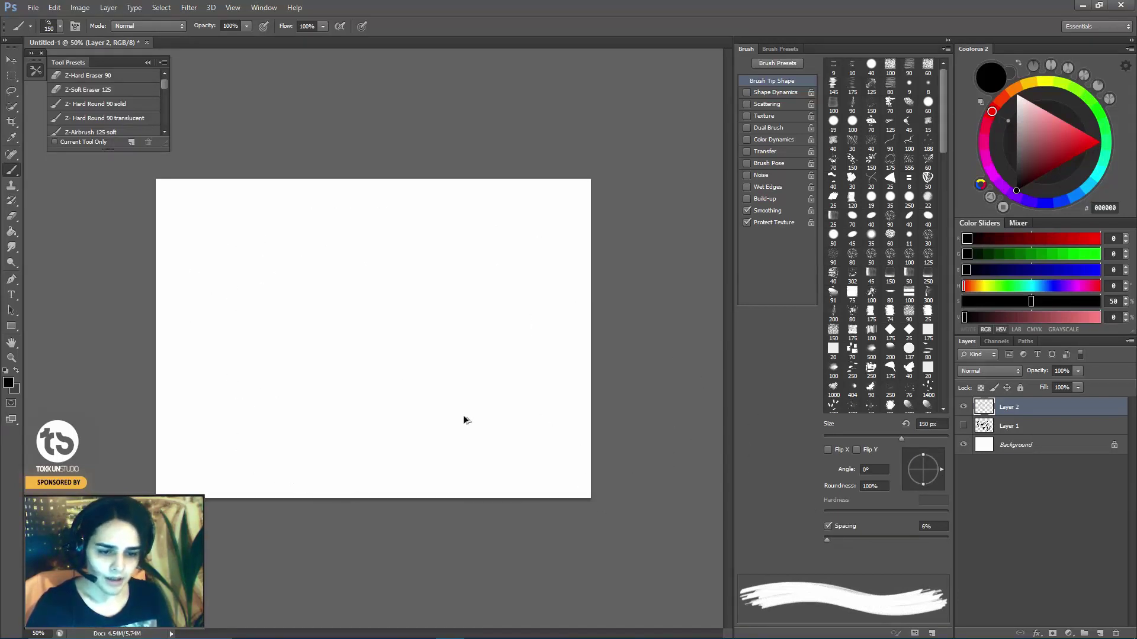
{"action": "left_click_drag", "start_coordinate": [283, 339], "coordinate": [396, 299]}
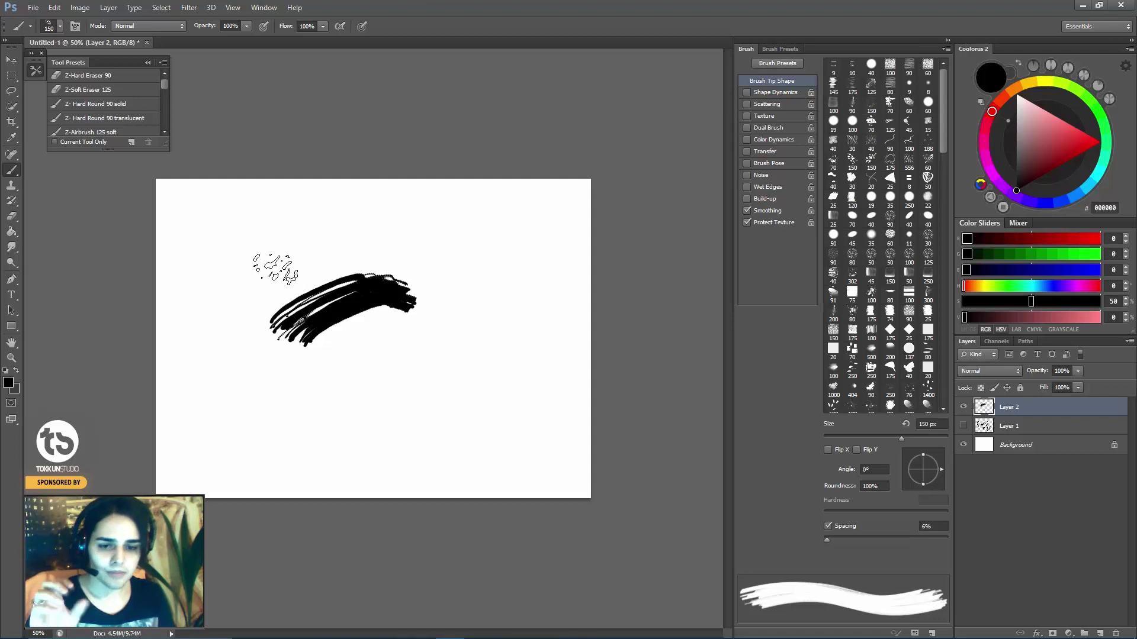
{"action": "mouse_move", "coordinate": [256, 269]}
{"action": "left_mouse_down"}
{"action": "mouse_move", "coordinate": [349, 237]}
{"action": "mouse_move", "coordinate": [432, 246]}
{"action": "mouse_move", "coordinate": [521, 315]}
{"action": "mouse_move", "coordinate": [534, 350]}
{"action": "left_mouse_up"}
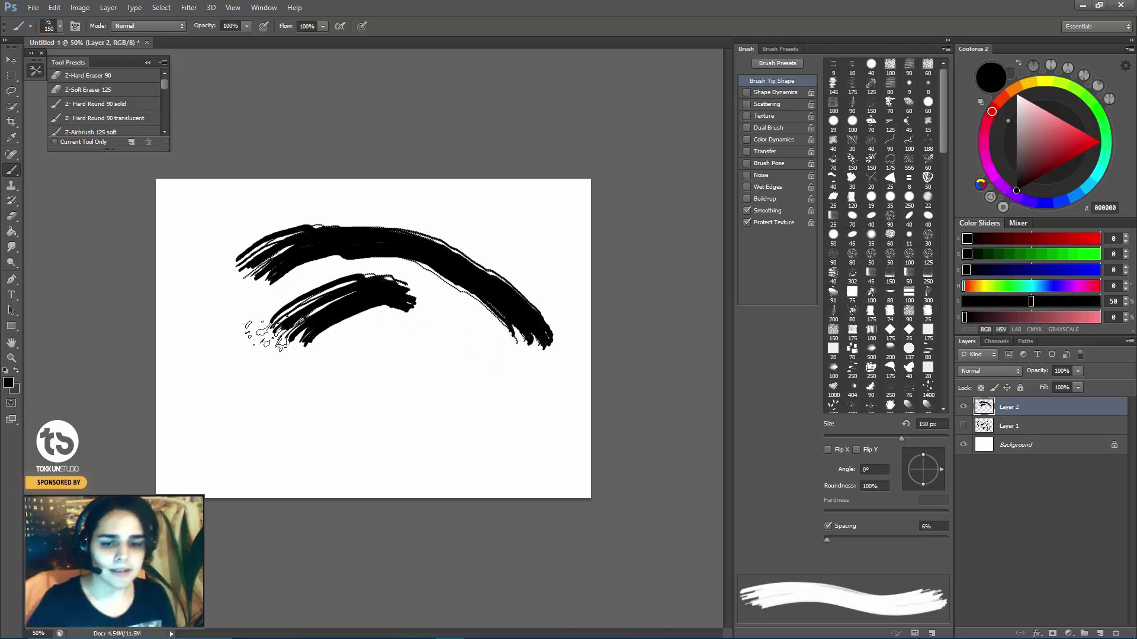
{"action": "left_click_drag", "start_coordinate": [284, 287], "coordinate": [474, 252]}
{"action": "key", "text": "ctrl+alt+z"}
{"action": "key", "text": "ctrl+alt+z"}
{"action": "key", "text": "ctrl+alt+z"}
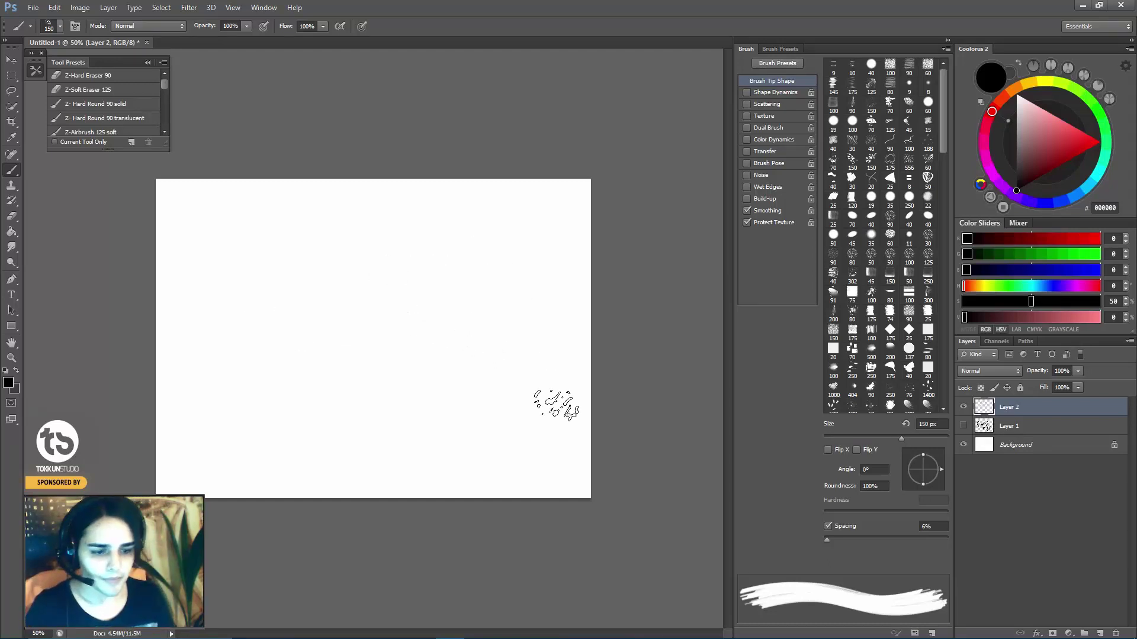
Try Spacing at 1% and 7% with test strokes, undoing each.
{"action": "left_click_drag", "start_coordinate": [826, 539], "coordinate": [856, 540]}
{"action": "mouse_move", "coordinate": [216, 327]}
{"action": "left_mouse_down"}
{"action": "mouse_move", "coordinate": [381, 250]}
{"action": "mouse_move", "coordinate": [506, 305]}
{"action": "mouse_move", "coordinate": [468, 406]}
{"action": "mouse_move", "coordinate": [286, 381]}
{"action": "mouse_move", "coordinate": [303, 444]}
{"action": "left_mouse_up"}
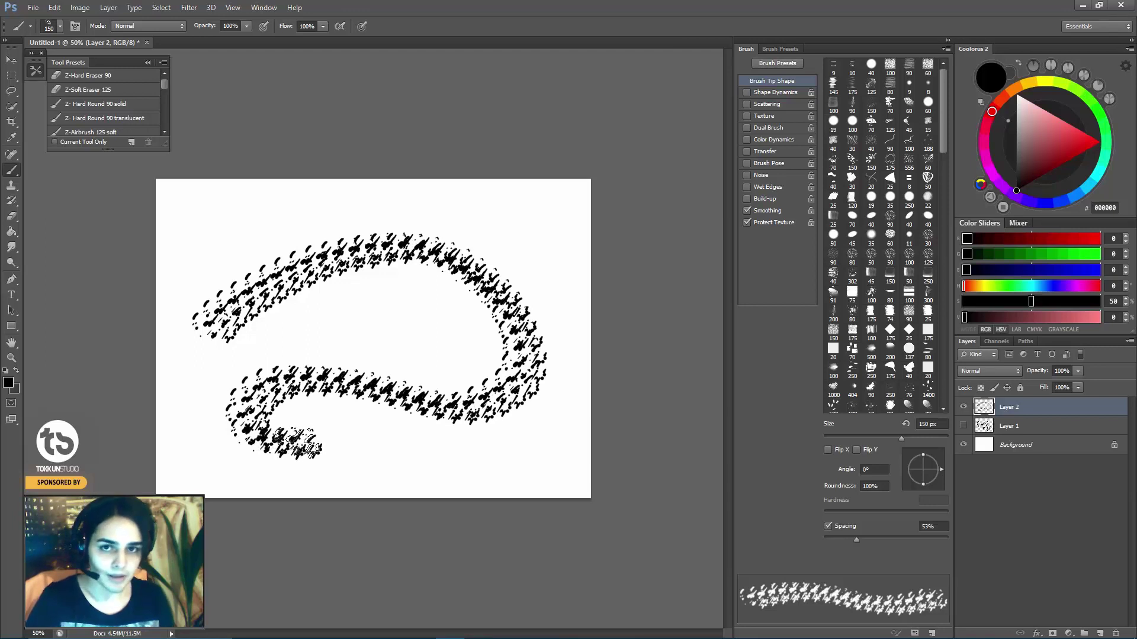
{"action": "left_click_drag", "start_coordinate": [833, 537], "coordinate": [823, 541]}
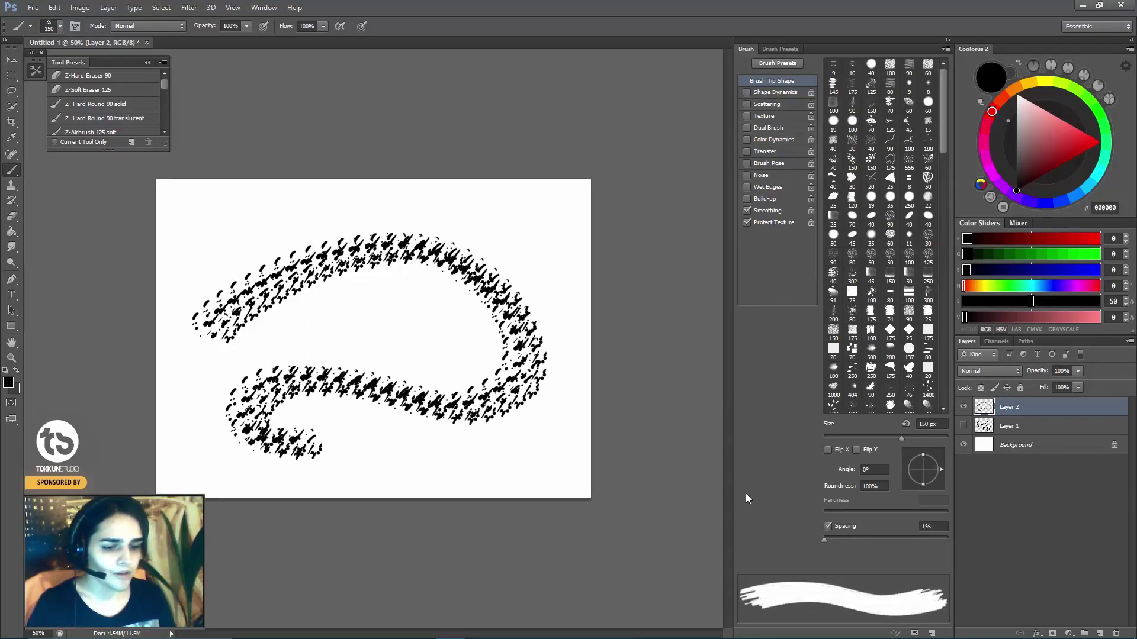
{"action": "key", "text": "ctrl+z"}
{"action": "mouse_move", "coordinate": [265, 344]}
{"action": "left_mouse_down"}
{"action": "mouse_move", "coordinate": [482, 323]}
{"action": "mouse_move", "coordinate": [358, 420]}
{"action": "mouse_move", "coordinate": [421, 237]}
{"action": "mouse_move", "coordinate": [247, 299]}
{"action": "mouse_move", "coordinate": [551, 462]}
{"action": "left_mouse_up"}
{"action": "key", "text": "ctrl+z"}
{"action": "mouse_move", "coordinate": [231, 281]}
{"action": "left_mouse_down"}
{"action": "mouse_move", "coordinate": [276, 200]}
{"action": "mouse_move", "coordinate": [321, 238]}
{"action": "mouse_move", "coordinate": [283, 388]}
{"action": "mouse_move", "coordinate": [438, 302]}
{"action": "mouse_move", "coordinate": [518, 305]}
{"action": "mouse_move", "coordinate": [542, 411]}
{"action": "left_mouse_up"}
{"action": "key", "text": "ctrl+z"}
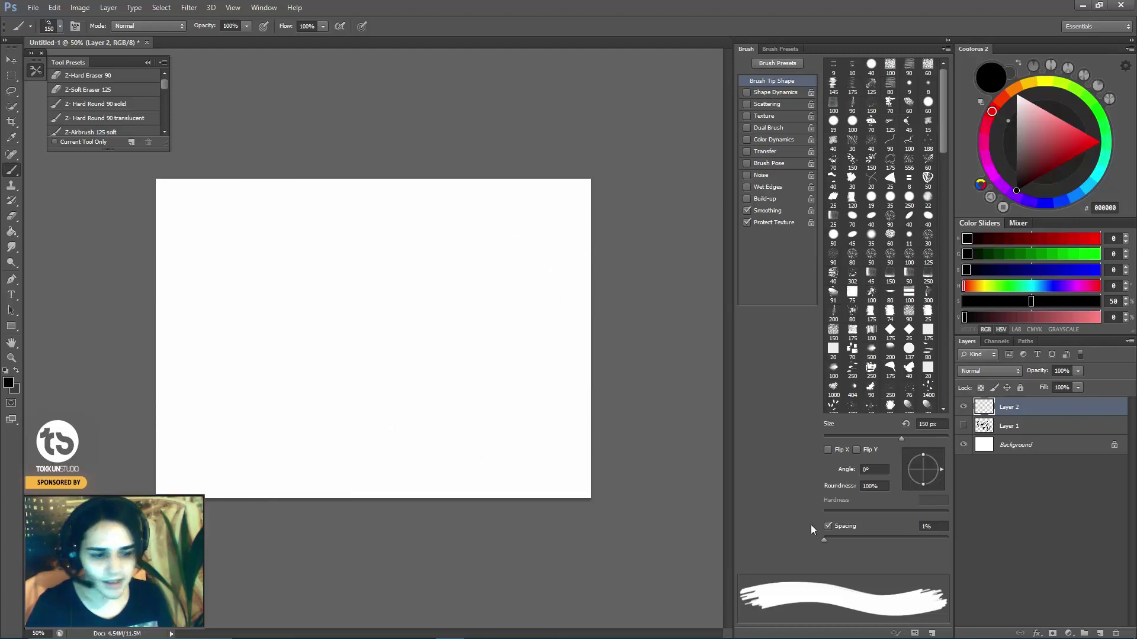
Test Spacing at 8%, then settle it at 18%, undoing each test stroke.
{"action": "left_click_drag", "start_coordinate": [825, 540], "coordinate": [827, 541]}
{"action": "mouse_move", "coordinate": [248, 270]}
{"action": "left_mouse_down"}
{"action": "mouse_move", "coordinate": [527, 299]}
{"action": "mouse_move", "coordinate": [577, 468]}
{"action": "left_mouse_up"}
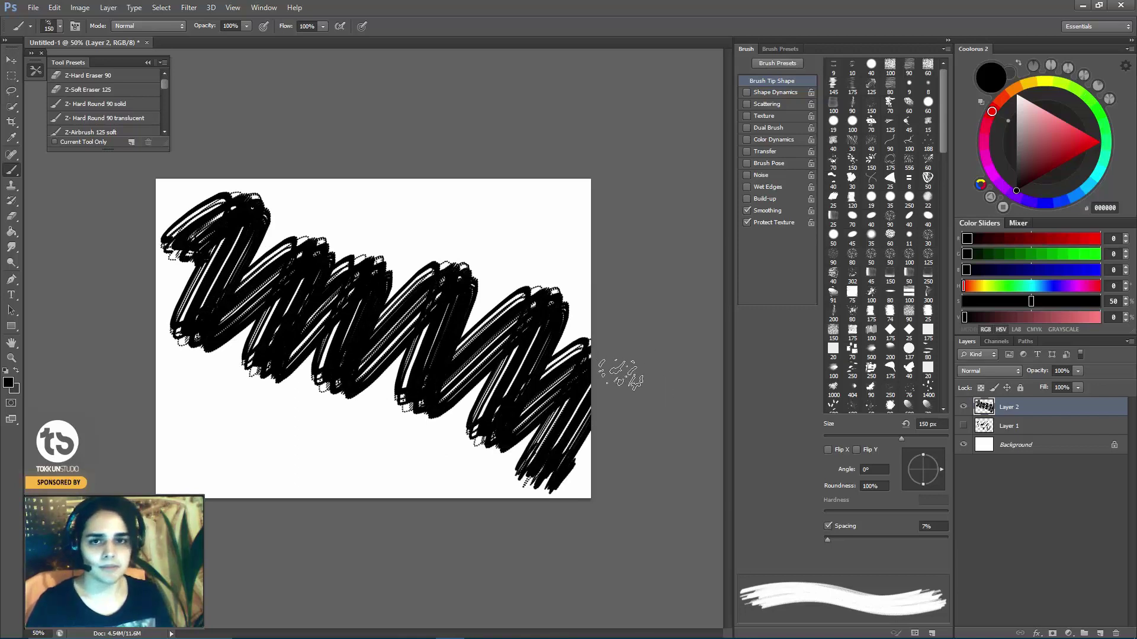
{"action": "key", "text": "ctrl+z"}
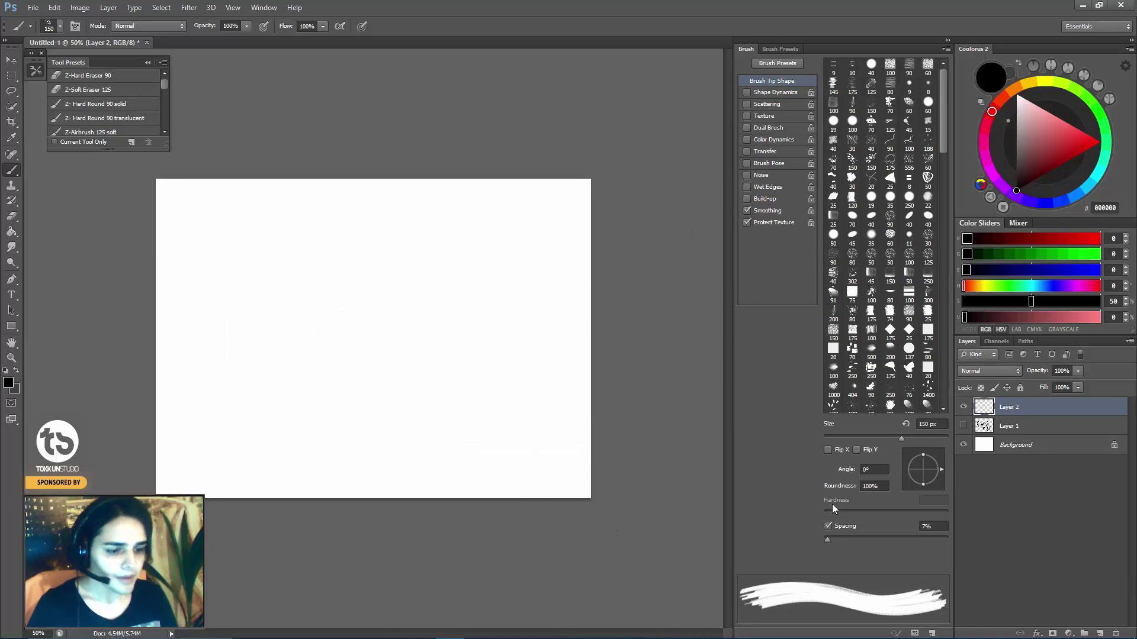
{"action": "left_click_drag", "start_coordinate": [829, 539], "coordinate": [835, 539]}
{"action": "left_click_drag", "start_coordinate": [211, 268], "coordinate": [465, 438]}
{"action": "key", "text": "ctrl+z"}
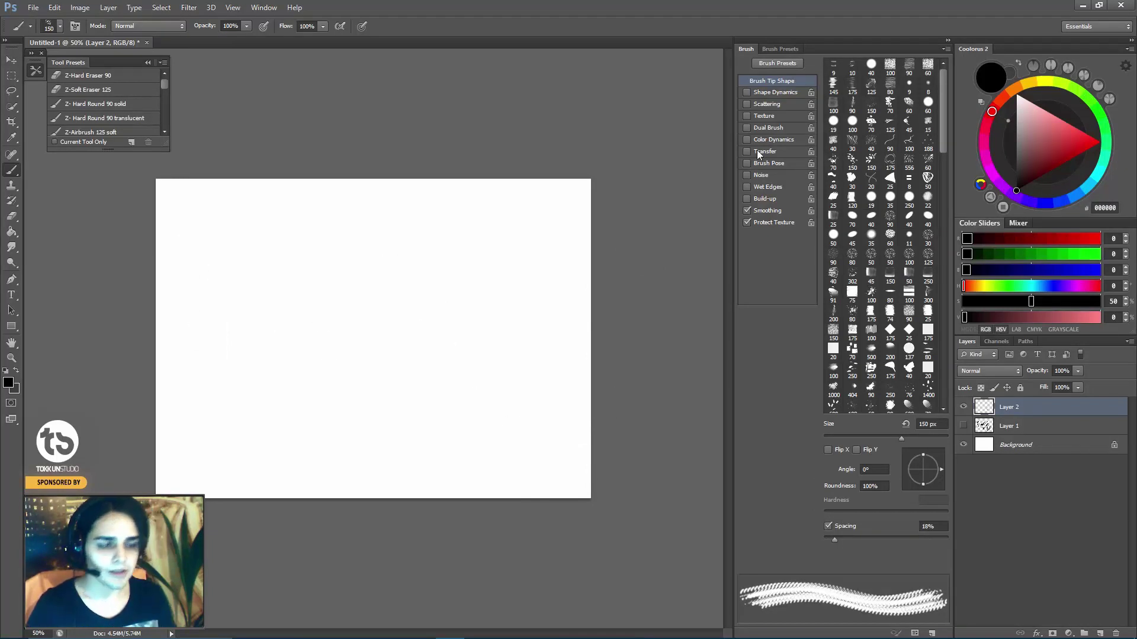
{"action": "left_click", "coordinate": [747, 91]}
Turn on Shape Dynamics, try a 42% minimum diameter with a test stroke, then reset it to 0%.
{"action": "left_click", "coordinate": [763, 91]}
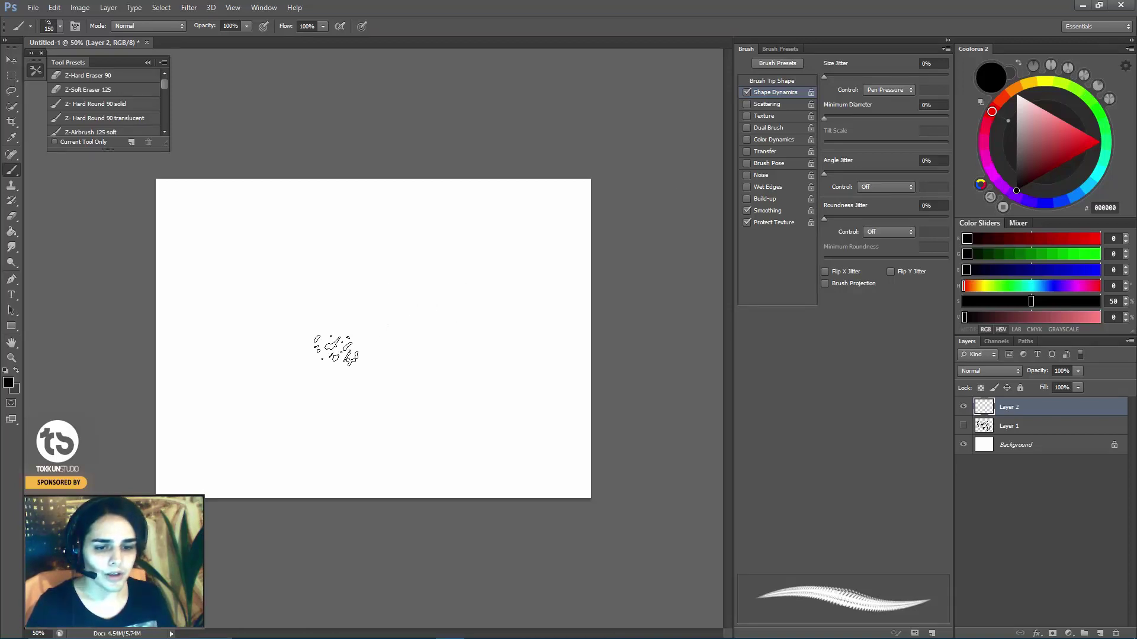
{"action": "left_click_drag", "start_coordinate": [331, 352], "coordinate": [427, 254]}
{"action": "key", "text": "ctrl+z"}
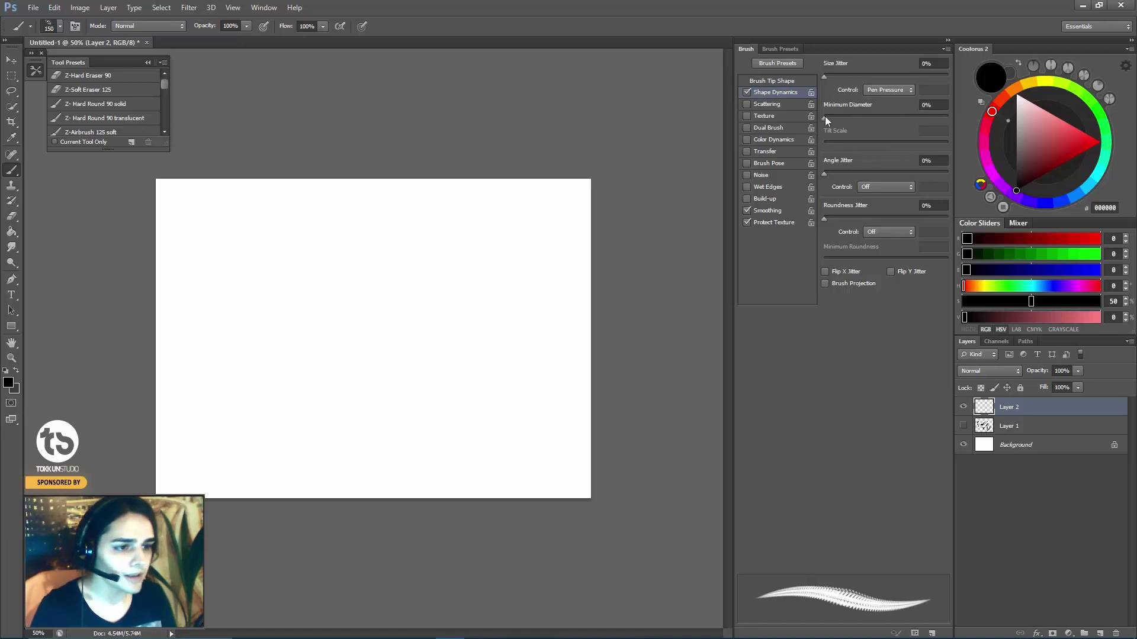
{"action": "mouse_move", "coordinate": [824, 119]}
{"action": "left_mouse_down"}
{"action": "mouse_move", "coordinate": [941, 118]}
{"action": "mouse_move", "coordinate": [811, 135]}
{"action": "mouse_move", "coordinate": [893, 136]}
{"action": "mouse_move", "coordinate": [877, 132]}
{"action": "left_mouse_up"}
{"action": "mouse_move", "coordinate": [474, 220]}
{"action": "left_mouse_down"}
{"action": "mouse_move", "coordinate": [352, 368]}
{"action": "mouse_move", "coordinate": [504, 247]}
{"action": "left_mouse_up"}
{"action": "key", "text": "ctrl+z"}
{"action": "left_click_drag", "start_coordinate": [879, 119], "coordinate": [769, 108]}
{"action": "left_click", "coordinate": [747, 92]}
{"action": "left_click", "coordinate": [765, 90]}
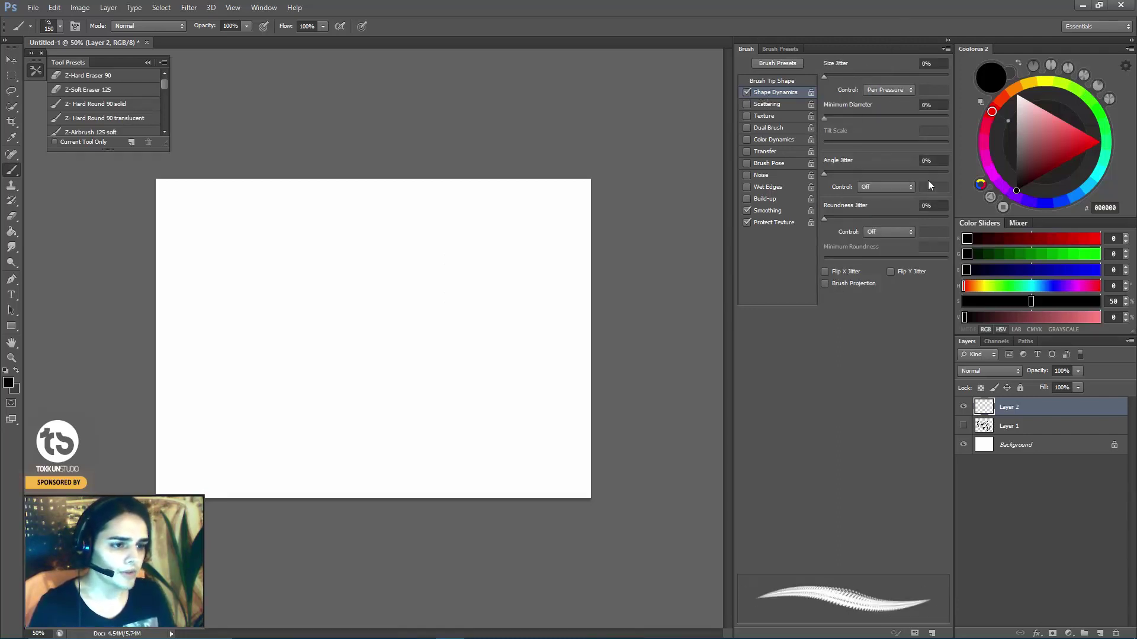
Set Size Jitter Control to Pen Pressure and test it with strokes, clearing each one.
{"action": "left_click", "coordinate": [885, 90]}
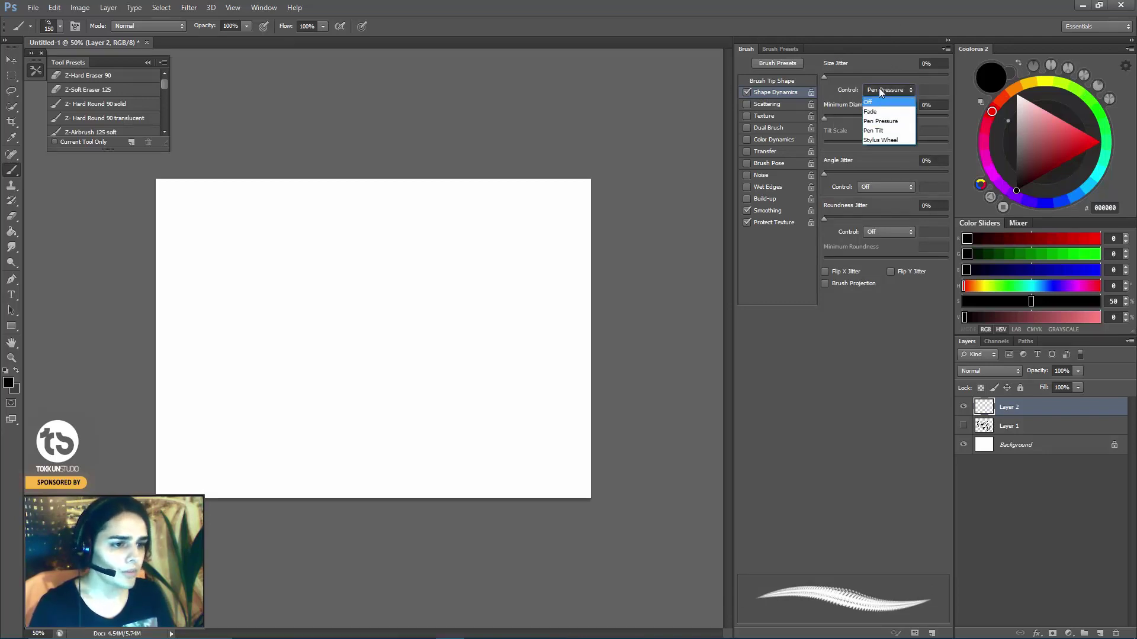
{"action": "left_click", "coordinate": [882, 121]}
{"action": "mouse_move", "coordinate": [510, 237]}
{"action": "left_mouse_down"}
{"action": "mouse_move", "coordinate": [464, 349]}
{"action": "mouse_move", "coordinate": [385, 378]}
{"action": "mouse_move", "coordinate": [305, 374]}
{"action": "mouse_move", "coordinate": [239, 348]}
{"action": "mouse_move", "coordinate": [249, 327]}
{"action": "mouse_move", "coordinate": [328, 291]}
{"action": "left_mouse_up"}
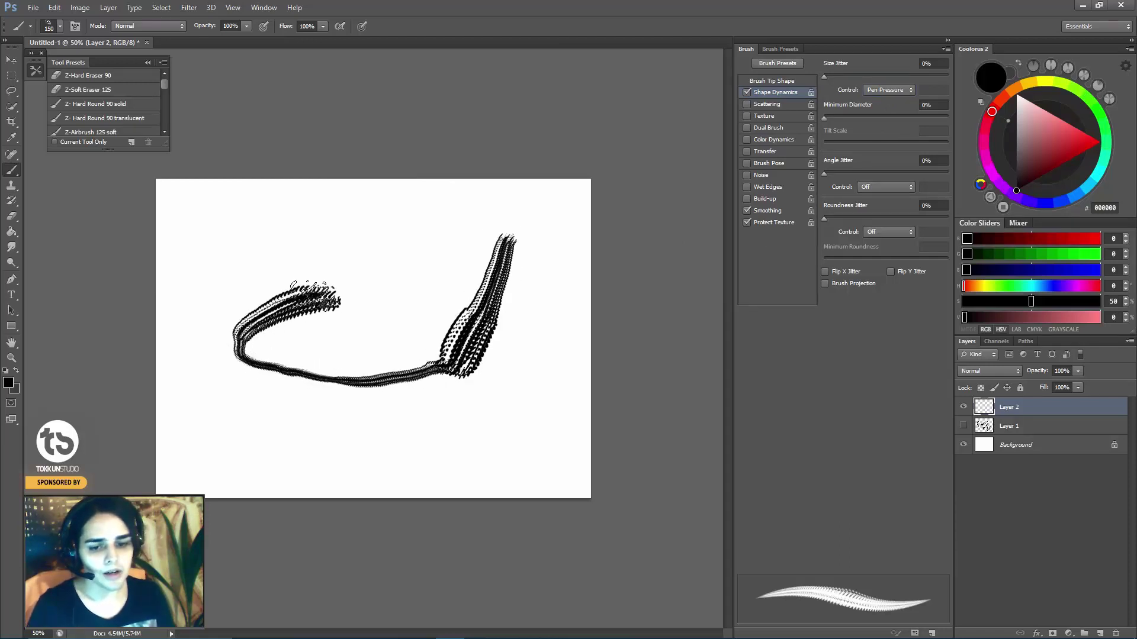
{"action": "key", "text": "ctrl+z"}
{"action": "mouse_move", "coordinate": [249, 318]}
{"action": "left_mouse_down"}
{"action": "mouse_move", "coordinate": [429, 296]}
{"action": "mouse_move", "coordinate": [486, 311]}
{"action": "mouse_move", "coordinate": [538, 346]}
{"action": "mouse_move", "coordinate": [538, 363]}
{"action": "mouse_move", "coordinate": [498, 384]}
{"action": "mouse_move", "coordinate": [400, 408]}
{"action": "mouse_move", "coordinate": [302, 408]}
{"action": "left_mouse_up"}
{"action": "left_click_drag", "start_coordinate": [272, 409], "coordinate": [243, 406]}
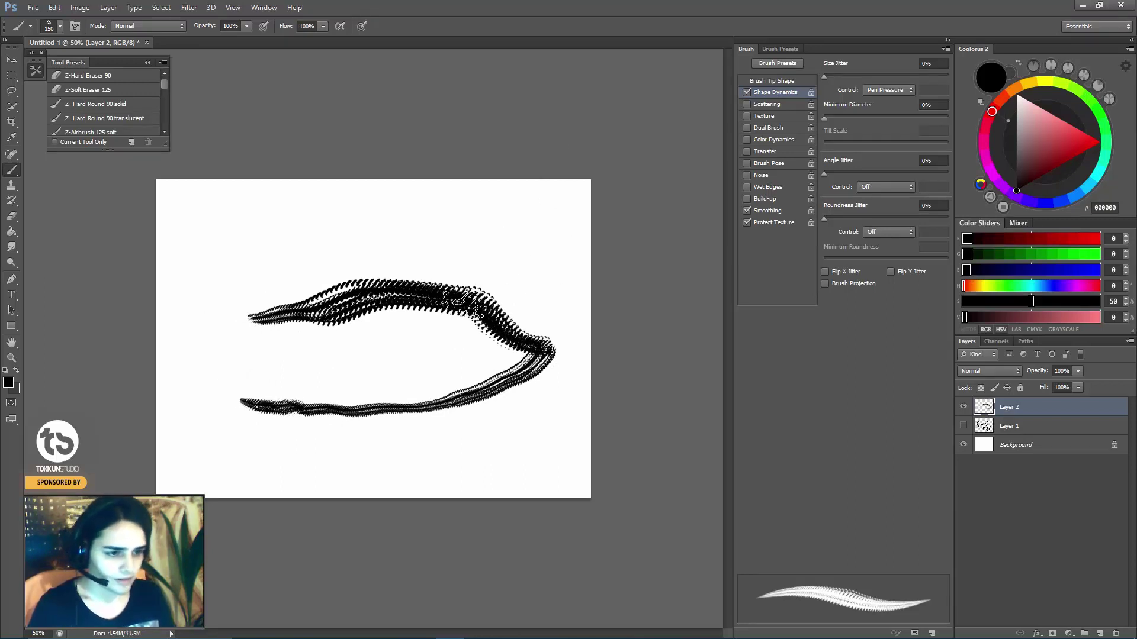
{"action": "key", "text": "ctrl+z"}
{"action": "mouse_move", "coordinate": [517, 245]}
{"action": "left_mouse_down"}
{"action": "mouse_move", "coordinate": [455, 342]}
{"action": "mouse_move", "coordinate": [429, 466]}
{"action": "left_mouse_up"}
{"action": "key", "text": "Delete"}
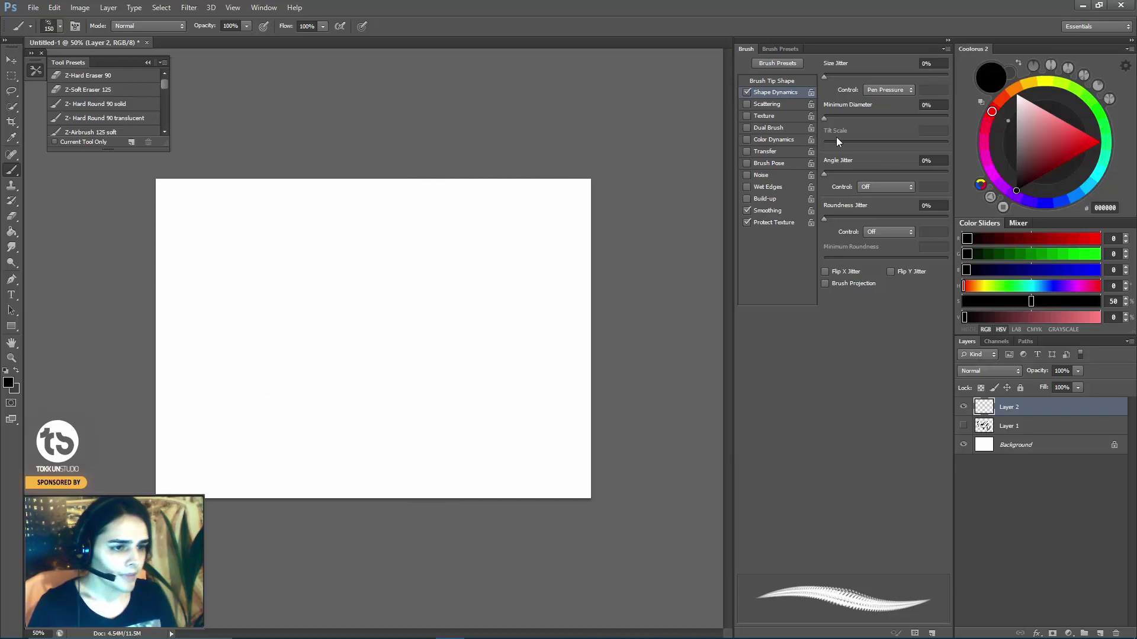
Try a 36% minimum diameter, then settle on 30% and check it with test strokes.
{"action": "left_click_drag", "start_coordinate": [825, 121], "coordinate": [868, 123]}
{"action": "mouse_move", "coordinate": [467, 234]}
{"action": "left_mouse_down"}
{"action": "mouse_move", "coordinate": [350, 361]}
{"action": "mouse_move", "coordinate": [273, 382]}
{"action": "mouse_move", "coordinate": [393, 243]}
{"action": "mouse_move", "coordinate": [519, 355]}
{"action": "mouse_move", "coordinate": [527, 400]}
{"action": "left_mouse_up"}
{"action": "key", "text": "Delete"}
{"action": "left_click_drag", "start_coordinate": [869, 117], "coordinate": [861, 119]}
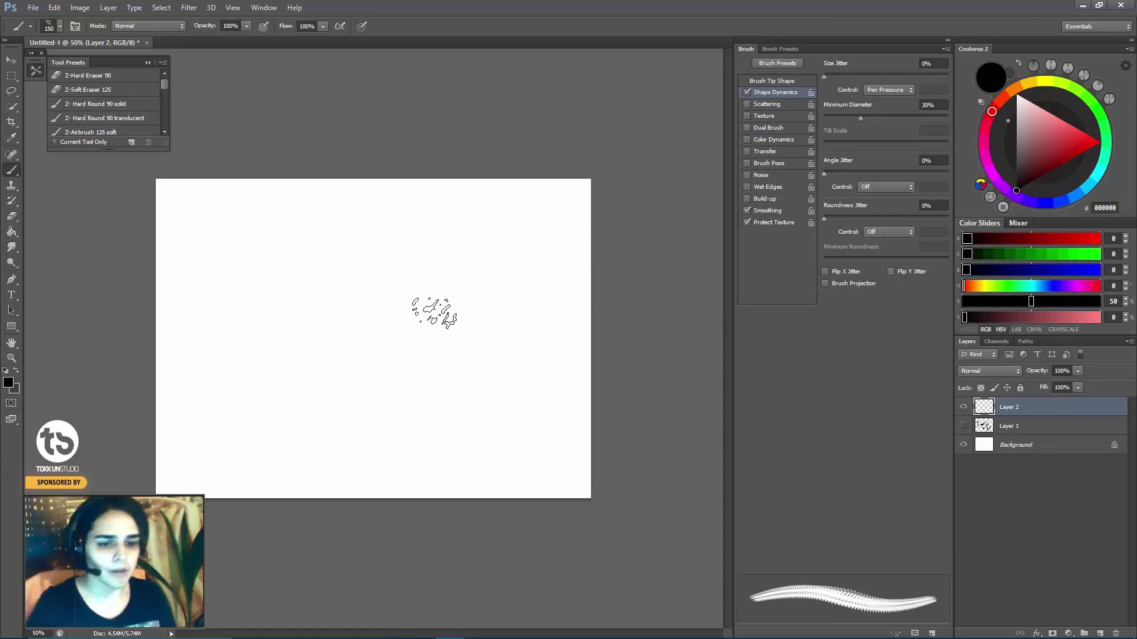
{"action": "mouse_move", "coordinate": [266, 253]}
{"action": "left_mouse_down"}
{"action": "mouse_move", "coordinate": [366, 323]}
{"action": "mouse_move", "coordinate": [509, 356]}
{"action": "mouse_move", "coordinate": [361, 367]}
{"action": "mouse_move", "coordinate": [210, 329]}
{"action": "mouse_move", "coordinate": [204, 284]}
{"action": "left_mouse_up"}
{"action": "key", "text": "ctrl+z"}
{"action": "mouse_move", "coordinate": [328, 267]}
{"action": "left_mouse_down"}
{"action": "mouse_move", "coordinate": [453, 324]}
{"action": "mouse_move", "coordinate": [408, 360]}
{"action": "mouse_move", "coordinate": [316, 365]}
{"action": "mouse_move", "coordinate": [329, 427]}
{"action": "mouse_move", "coordinate": [482, 401]}
{"action": "mouse_move", "coordinate": [534, 352]}
{"action": "mouse_move", "coordinate": [531, 297]}
{"action": "mouse_move", "coordinate": [483, 263]}
{"action": "mouse_move", "coordinate": [354, 241]}
{"action": "mouse_move", "coordinate": [274, 255]}
{"action": "left_mouse_up"}
{"action": "key", "text": "ctrl+z"}
{"action": "key", "text": "ctrl+z"}
{"action": "left_click_drag", "start_coordinate": [386, 255], "coordinate": [346, 422]}
{"action": "key", "text": "ctrl+z"}
{"action": "mouse_move", "coordinate": [236, 354]}
{"action": "left_mouse_down"}
{"action": "mouse_move", "coordinate": [404, 360]}
{"action": "mouse_move", "coordinate": [392, 445]}
{"action": "mouse_move", "coordinate": [442, 299]}
{"action": "mouse_move", "coordinate": [378, 297]}
{"action": "mouse_move", "coordinate": [580, 379]}
{"action": "left_mouse_up"}
{"action": "key", "text": "ctrl+z"}
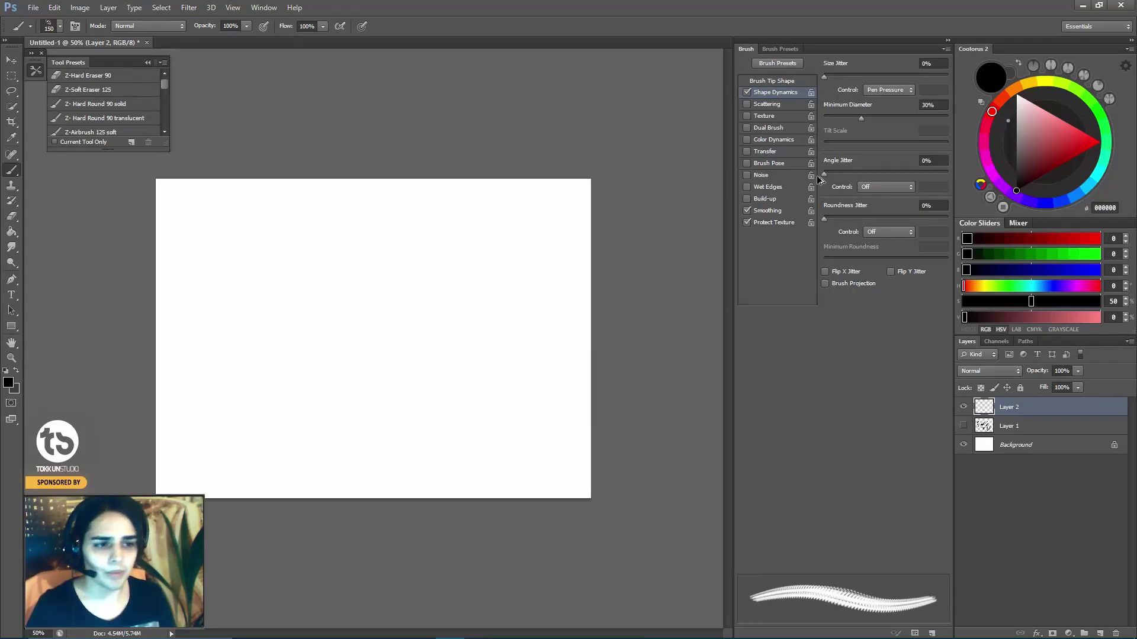
Enable Transfer and paint two vertical test strokes, undoing them.
{"action": "left_click", "coordinate": [748, 151]}
{"action": "left_click", "coordinate": [765, 151]}
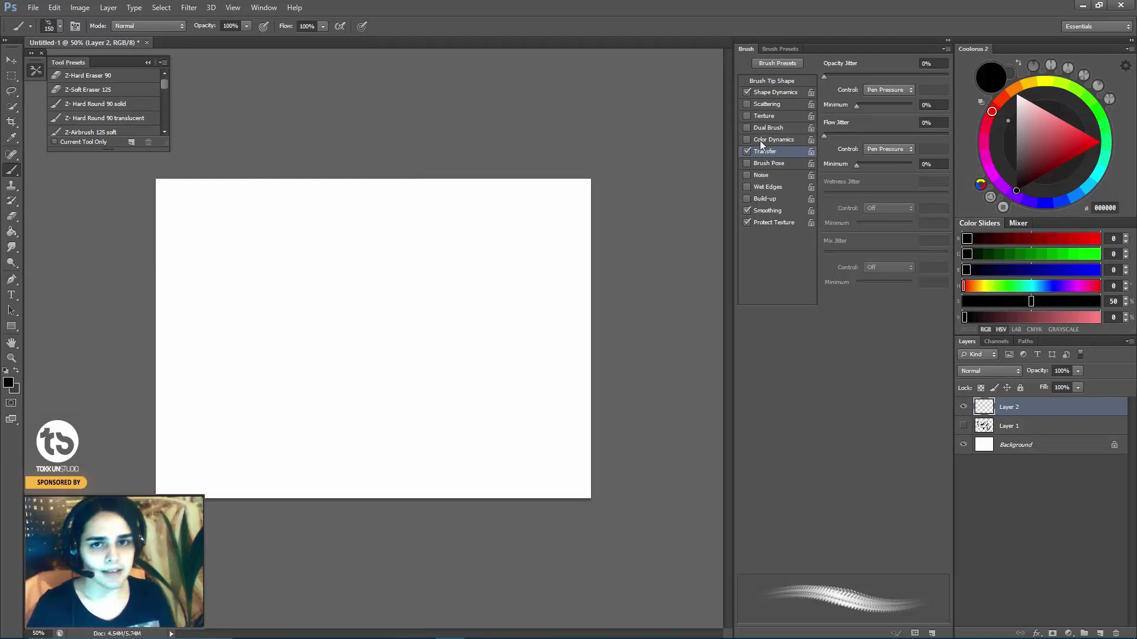
{"action": "mouse_move", "coordinate": [386, 240]}
{"action": "left_mouse_down"}
{"action": "mouse_move", "coordinate": [372, 299]}
{"action": "mouse_move", "coordinate": [377, 368]}
{"action": "left_mouse_up"}
{"action": "key", "text": "ctrl+z"}
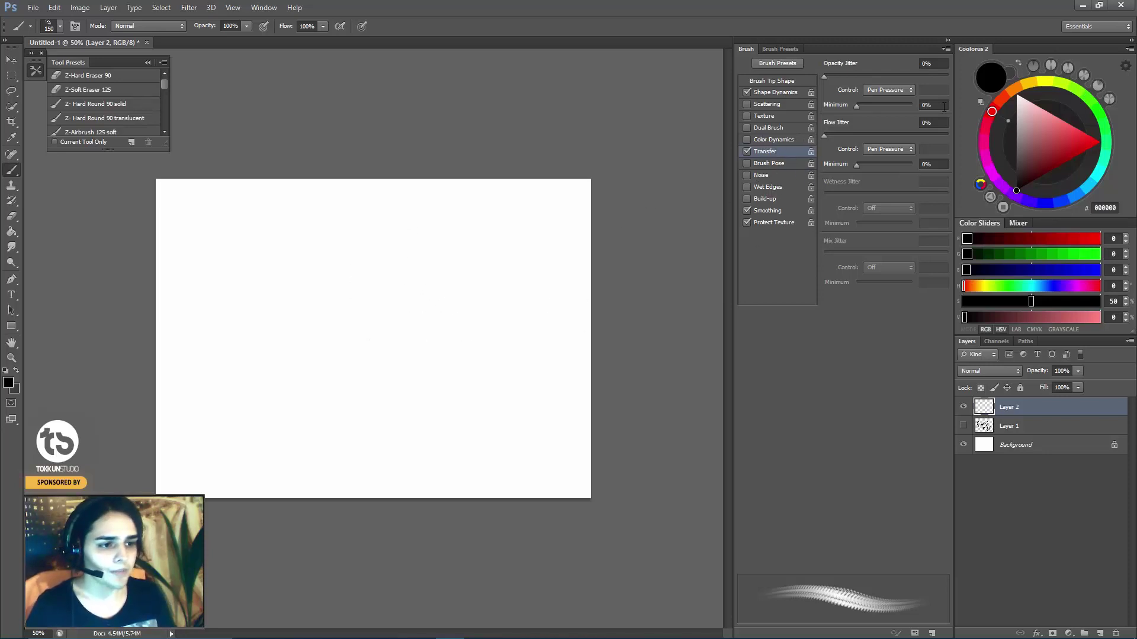
{"action": "mouse_move", "coordinate": [363, 232]}
{"action": "left_mouse_down"}
{"action": "mouse_move", "coordinate": [337, 278]}
{"action": "mouse_move", "coordinate": [348, 321]}
{"action": "mouse_move", "coordinate": [483, 354]}
{"action": "mouse_move", "coordinate": [391, 404]}
{"action": "mouse_move", "coordinate": [309, 409]}
{"action": "mouse_move", "coordinate": [240, 323]}
{"action": "mouse_move", "coordinate": [216, 371]}
{"action": "mouse_move", "coordinate": [317, 346]}
{"action": "mouse_move", "coordinate": [479, 419]}
{"action": "mouse_move", "coordinate": [511, 422]}
{"action": "mouse_move", "coordinate": [545, 332]}
{"action": "mouse_move", "coordinate": [379, 362]}
{"action": "left_mouse_up"}
{"action": "key", "text": "ctrl+z"}
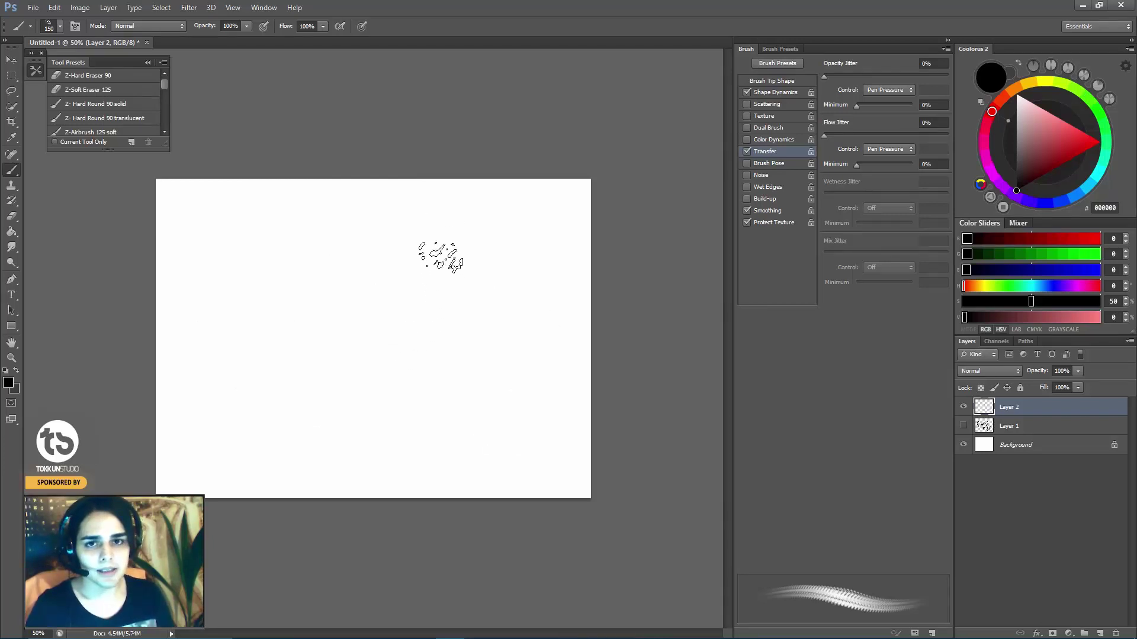
Paint several more test strokes and scribbles at the canvas centre, undoing each.
{"action": "mouse_move", "coordinate": [444, 237]}
{"action": "left_mouse_down"}
{"action": "mouse_move", "coordinate": [367, 391]}
{"action": "mouse_move", "coordinate": [255, 332]}
{"action": "mouse_move", "coordinate": [393, 325]}
{"action": "left_mouse_up"}
{"action": "mouse_move", "coordinate": [440, 366]}
{"action": "left_mouse_down"}
{"action": "mouse_move", "coordinate": [499, 385]}
{"action": "mouse_move", "coordinate": [536, 364]}
{"action": "left_mouse_up"}
{"action": "key", "text": "ctrl+z"}
{"action": "mouse_move", "coordinate": [469, 287]}
{"action": "left_mouse_down"}
{"action": "mouse_move", "coordinate": [424, 329]}
{"action": "mouse_move", "coordinate": [385, 290]}
{"action": "mouse_move", "coordinate": [441, 368]}
{"action": "left_mouse_up"}
{"action": "key", "text": "ctrl+z"}
{"action": "mouse_move", "coordinate": [391, 267]}
{"action": "left_mouse_down"}
{"action": "mouse_move", "coordinate": [380, 352]}
{"action": "mouse_move", "coordinate": [456, 249]}
{"action": "mouse_move", "coordinate": [380, 356]}
{"action": "mouse_move", "coordinate": [284, 364]}
{"action": "mouse_move", "coordinate": [530, 364]}
{"action": "left_mouse_up"}
{"action": "key", "text": "ctrl+z"}
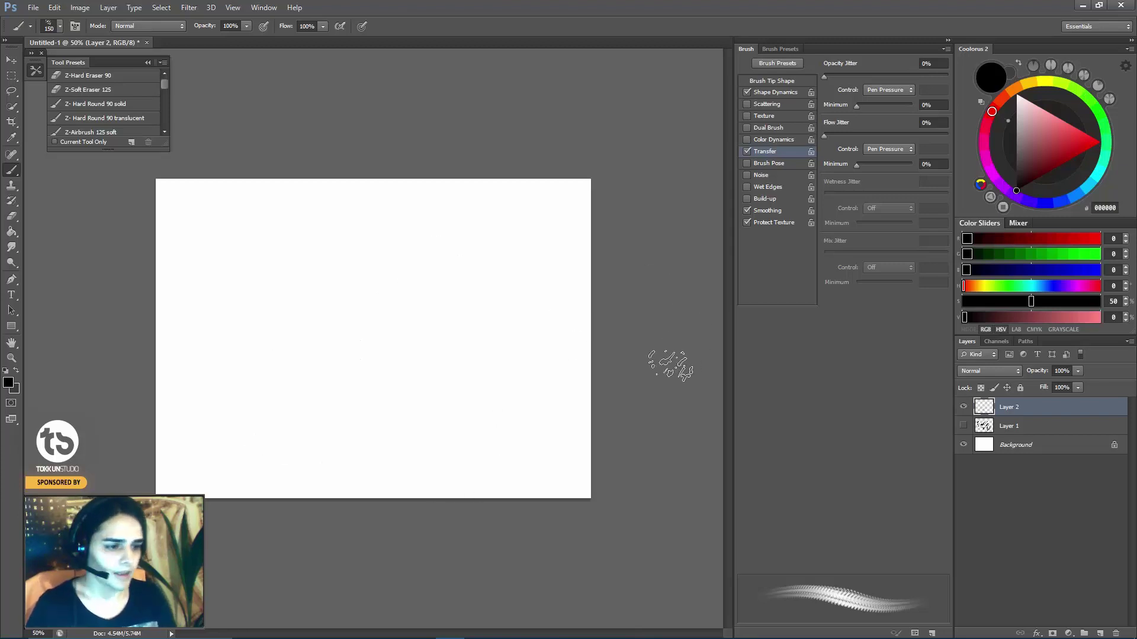
{"action": "mouse_move", "coordinate": [441, 293]}
{"action": "left_mouse_down"}
{"action": "mouse_move", "coordinate": [414, 331]}
{"action": "mouse_move", "coordinate": [462, 320]}
{"action": "left_mouse_up"}
{"action": "key", "text": "ctrl+z"}
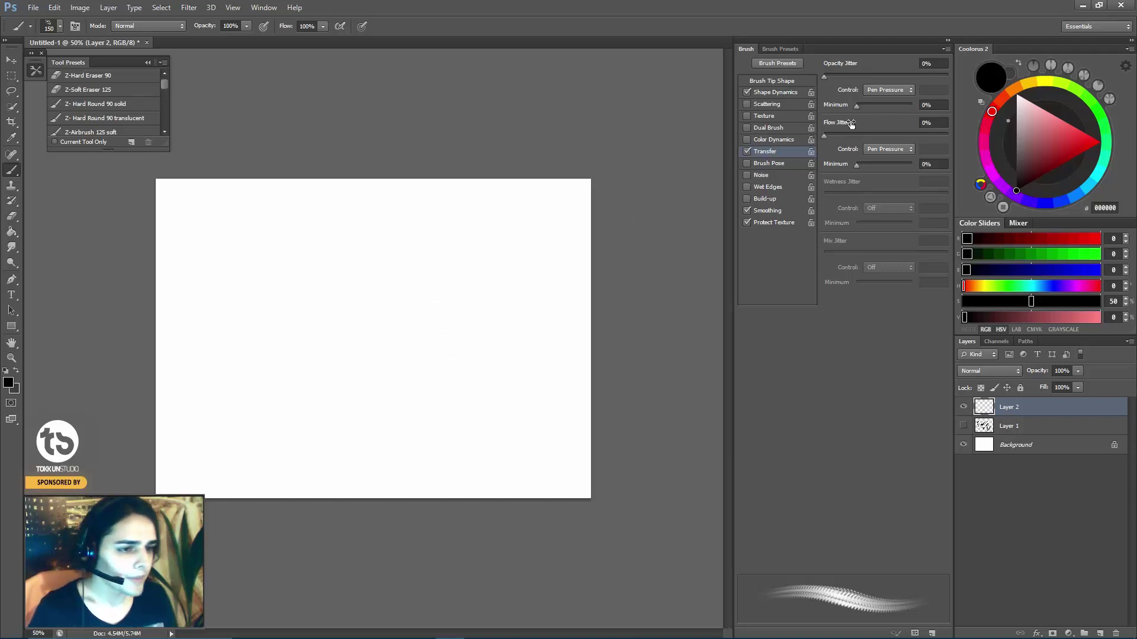
Try higher opacity jitter values up to 62% with test strokes, clearing them.
{"action": "mouse_move", "coordinate": [825, 76]}
{"action": "left_mouse_down"}
{"action": "mouse_move", "coordinate": [866, 75]}
{"action": "mouse_move", "coordinate": [837, 83]}
{"action": "left_mouse_up"}
{"action": "mouse_move", "coordinate": [287, 243]}
{"action": "left_mouse_down"}
{"action": "mouse_move", "coordinate": [384, 359]}
{"action": "mouse_move", "coordinate": [325, 421]}
{"action": "mouse_move", "coordinate": [255, 423]}
{"action": "mouse_move", "coordinate": [229, 340]}
{"action": "mouse_move", "coordinate": [282, 302]}
{"action": "mouse_move", "coordinate": [394, 299]}
{"action": "left_mouse_up"}
{"action": "key", "text": "ctrl+z"}
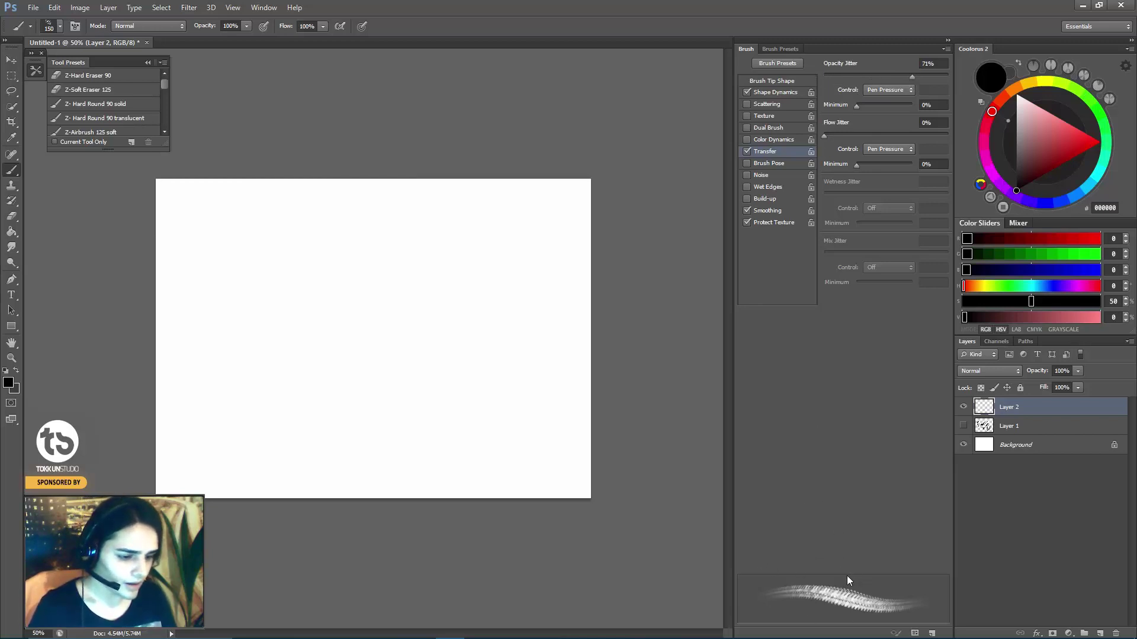
{"action": "left_click_drag", "start_coordinate": [941, 73], "coordinate": [907, 85]}
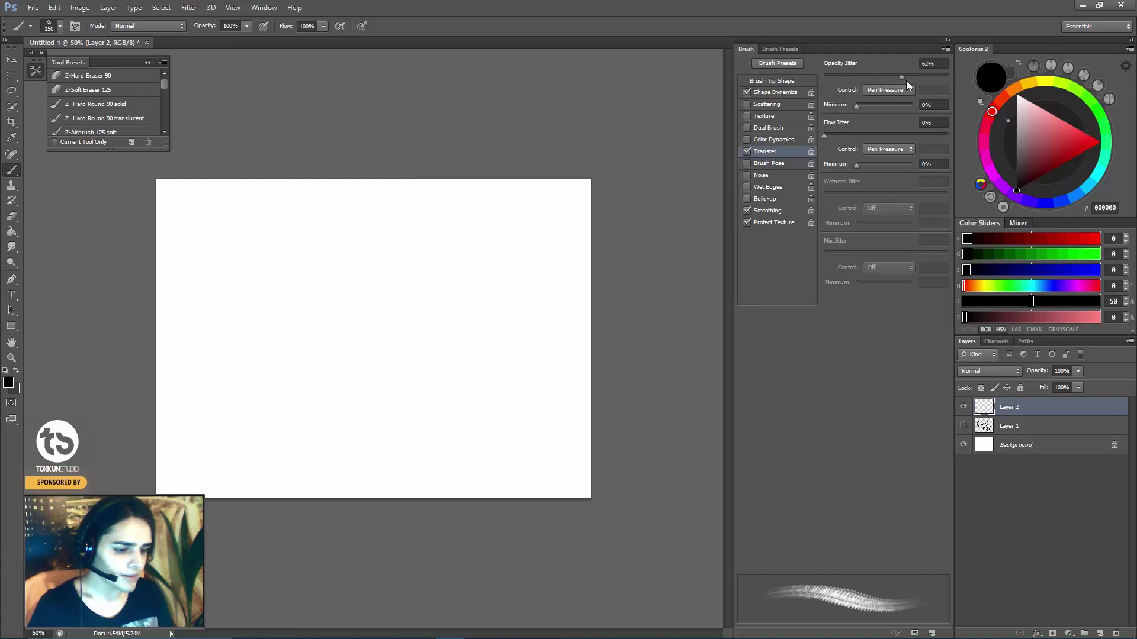
{"action": "mouse_move", "coordinate": [320, 296]}
{"action": "left_mouse_down"}
{"action": "mouse_move", "coordinate": [354, 342]}
{"action": "mouse_move", "coordinate": [358, 382]}
{"action": "mouse_move", "coordinate": [295, 413]}
{"action": "mouse_move", "coordinate": [224, 398]}
{"action": "mouse_move", "coordinate": [430, 302]}
{"action": "mouse_move", "coordinate": [482, 346]}
{"action": "mouse_move", "coordinate": [408, 391]}
{"action": "mouse_move", "coordinate": [447, 370]}
{"action": "mouse_move", "coordinate": [367, 246]}
{"action": "mouse_move", "coordinate": [370, 361]}
{"action": "mouse_move", "coordinate": [477, 352]}
{"action": "mouse_move", "coordinate": [414, 287]}
{"action": "mouse_move", "coordinate": [269, 282]}
{"action": "mouse_move", "coordinate": [352, 346]}
{"action": "mouse_move", "coordinate": [432, 307]}
{"action": "left_mouse_up"}
{"action": "key", "text": "ctrl+z"}
{"action": "key", "text": "Delete"}
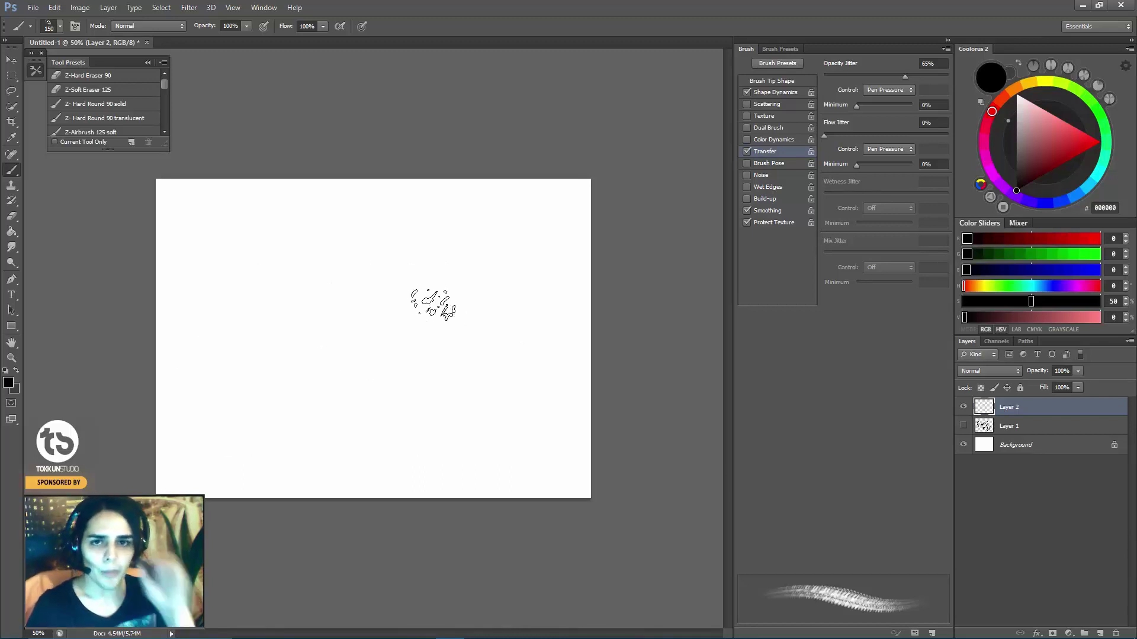
{"action": "mouse_move", "coordinate": [329, 310]}
{"action": "left_mouse_down"}
{"action": "mouse_move", "coordinate": [322, 362]}
{"action": "mouse_move", "coordinate": [430, 308]}
{"action": "mouse_move", "coordinate": [450, 314]}
{"action": "mouse_move", "coordinate": [482, 332]}
{"action": "mouse_move", "coordinate": [469, 366]}
{"action": "mouse_move", "coordinate": [509, 399]}
{"action": "left_mouse_up"}
{"action": "key", "text": "Delete"}
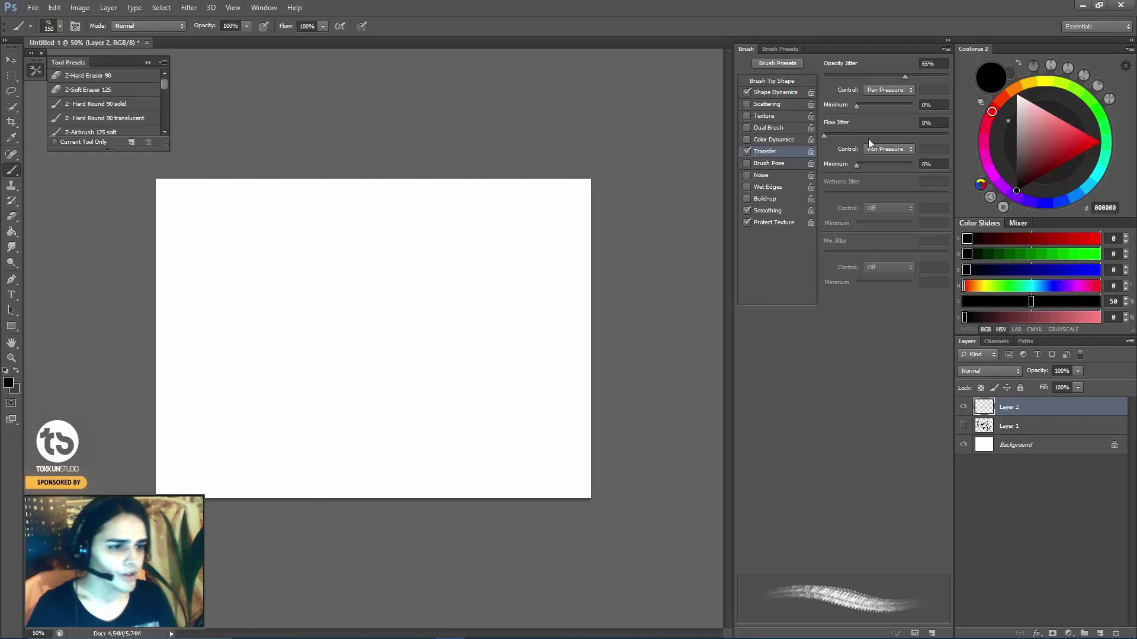
Lower the opacity jitter and try a minimum opacity around 53%, testing and undoing strokes.
{"action": "mouse_move", "coordinate": [897, 76]}
{"action": "left_mouse_down"}
{"action": "mouse_move", "coordinate": [822, 77]}
{"action": "mouse_move", "coordinate": [830, 93]}
{"action": "mouse_move", "coordinate": [869, 106]}
{"action": "mouse_move", "coordinate": [833, 115]}
{"action": "mouse_move", "coordinate": [908, 108]}
{"action": "left_mouse_up"}
{"action": "mouse_move", "coordinate": [414, 228]}
{"action": "left_mouse_down"}
{"action": "mouse_move", "coordinate": [365, 377]}
{"action": "mouse_move", "coordinate": [446, 361]}
{"action": "mouse_move", "coordinate": [443, 397]}
{"action": "mouse_move", "coordinate": [296, 359]}
{"action": "mouse_move", "coordinate": [271, 283]}
{"action": "mouse_move", "coordinate": [309, 255]}
{"action": "mouse_move", "coordinate": [329, 311]}
{"action": "mouse_move", "coordinate": [457, 283]}
{"action": "mouse_move", "coordinate": [537, 303]}
{"action": "mouse_move", "coordinate": [529, 371]}
{"action": "mouse_move", "coordinate": [381, 397]}
{"action": "mouse_move", "coordinate": [233, 372]}
{"action": "mouse_move", "coordinate": [256, 435]}
{"action": "mouse_move", "coordinate": [381, 408]}
{"action": "mouse_move", "coordinate": [476, 443]}
{"action": "mouse_move", "coordinate": [540, 432]}
{"action": "left_mouse_up"}
{"action": "key", "text": "ctrl+z"}
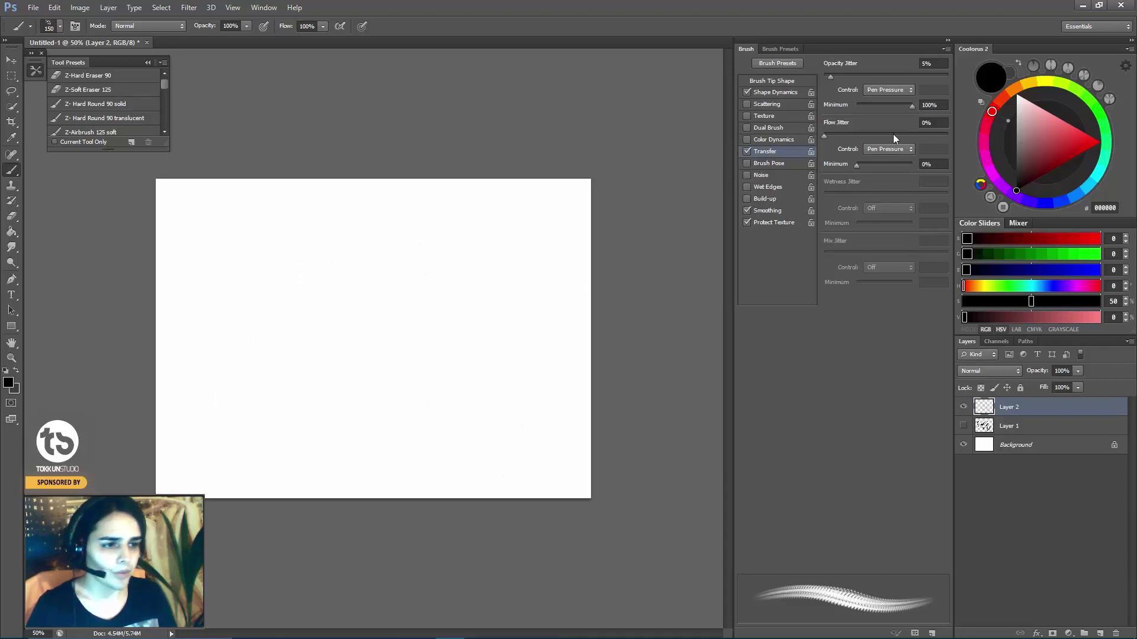
{"action": "mouse_move", "coordinate": [899, 108]}
{"action": "left_mouse_down"}
{"action": "mouse_move", "coordinate": [830, 120]}
{"action": "mouse_move", "coordinate": [887, 114]}
{"action": "left_mouse_up"}
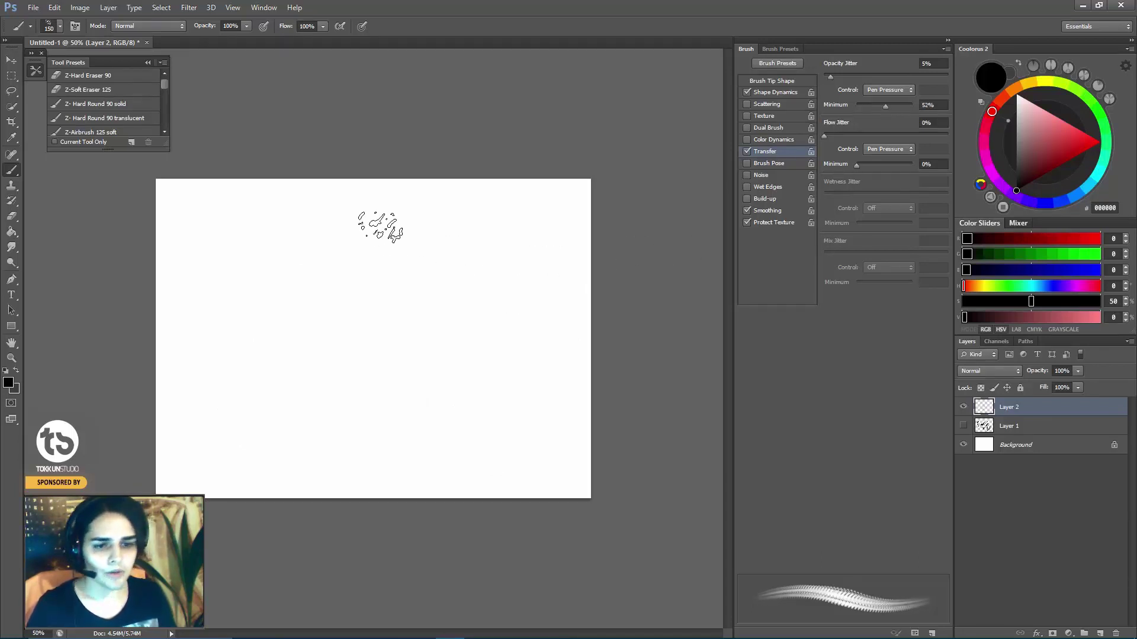
{"action": "mouse_move", "coordinate": [385, 209]}
{"action": "left_mouse_down"}
{"action": "mouse_move", "coordinate": [355, 254]}
{"action": "mouse_move", "coordinate": [409, 329]}
{"action": "mouse_move", "coordinate": [370, 367]}
{"action": "mouse_move", "coordinate": [314, 308]}
{"action": "mouse_move", "coordinate": [445, 343]}
{"action": "left_mouse_up"}
{"action": "key", "text": "ctrl+z"}
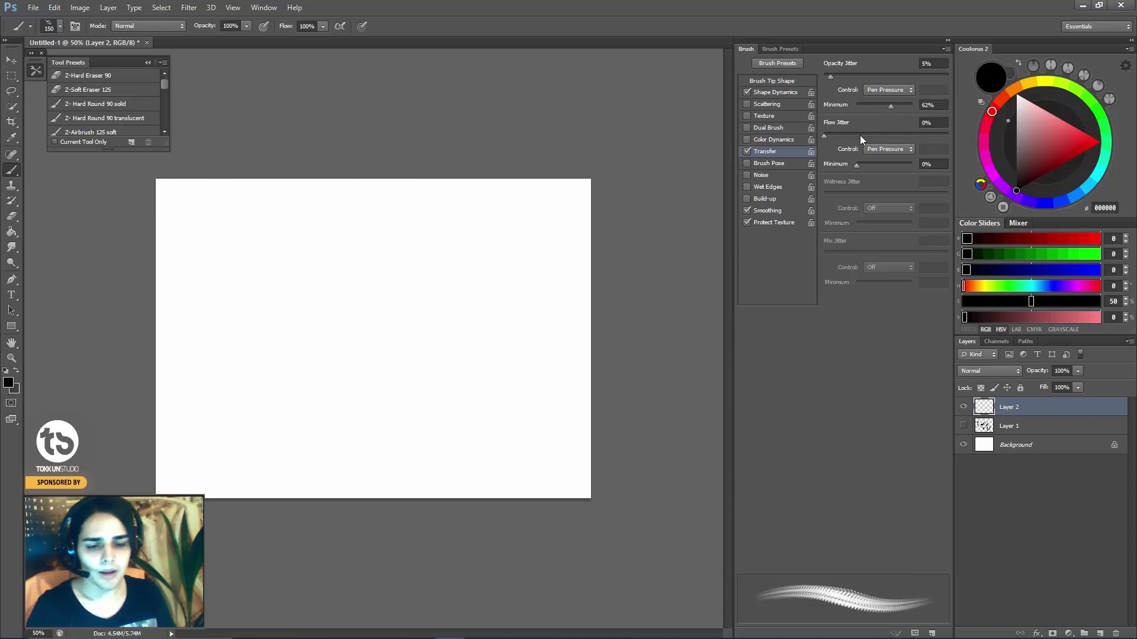
{"action": "mouse_move", "coordinate": [364, 261]}
{"action": "left_mouse_down"}
{"action": "mouse_move", "coordinate": [322, 341]}
{"action": "mouse_move", "coordinate": [374, 339]}
{"action": "mouse_move", "coordinate": [453, 267]}
{"action": "mouse_move", "coordinate": [391, 392]}
{"action": "mouse_move", "coordinate": [324, 406]}
{"action": "mouse_move", "coordinate": [297, 356]}
{"action": "mouse_move", "coordinate": [252, 375]}
{"action": "mouse_move", "coordinate": [361, 385]}
{"action": "left_mouse_up"}
{"action": "key", "text": "ctrl+z"}
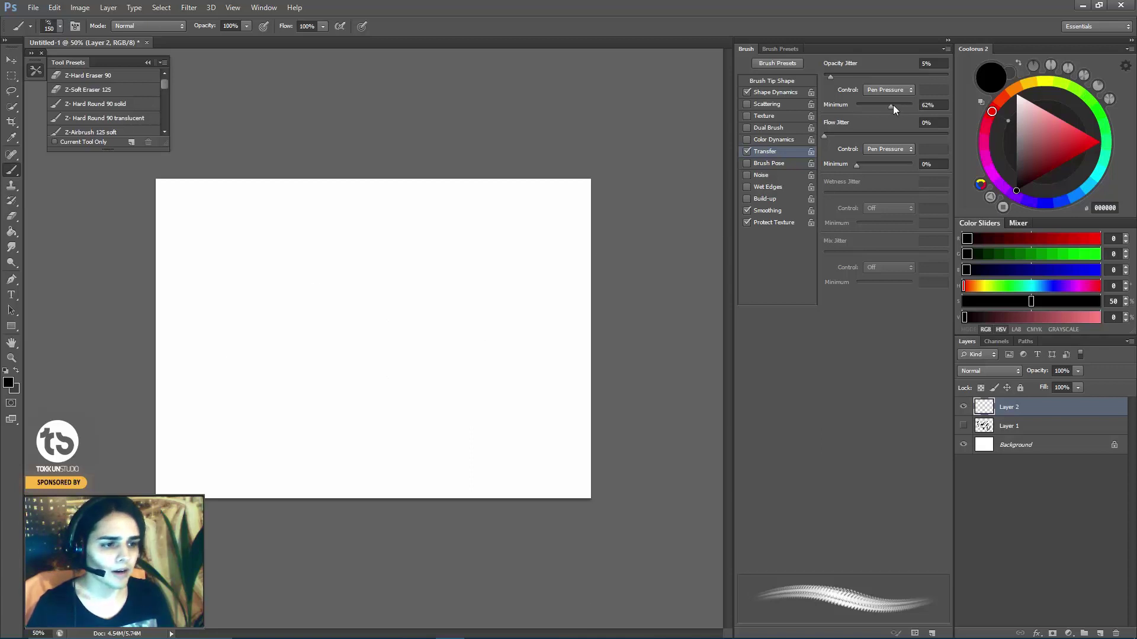
Set the minimum opacity to 70%, test it, and keep the flow minimum at 0%.
{"action": "left_click_drag", "start_coordinate": [896, 105], "coordinate": [895, 105]}
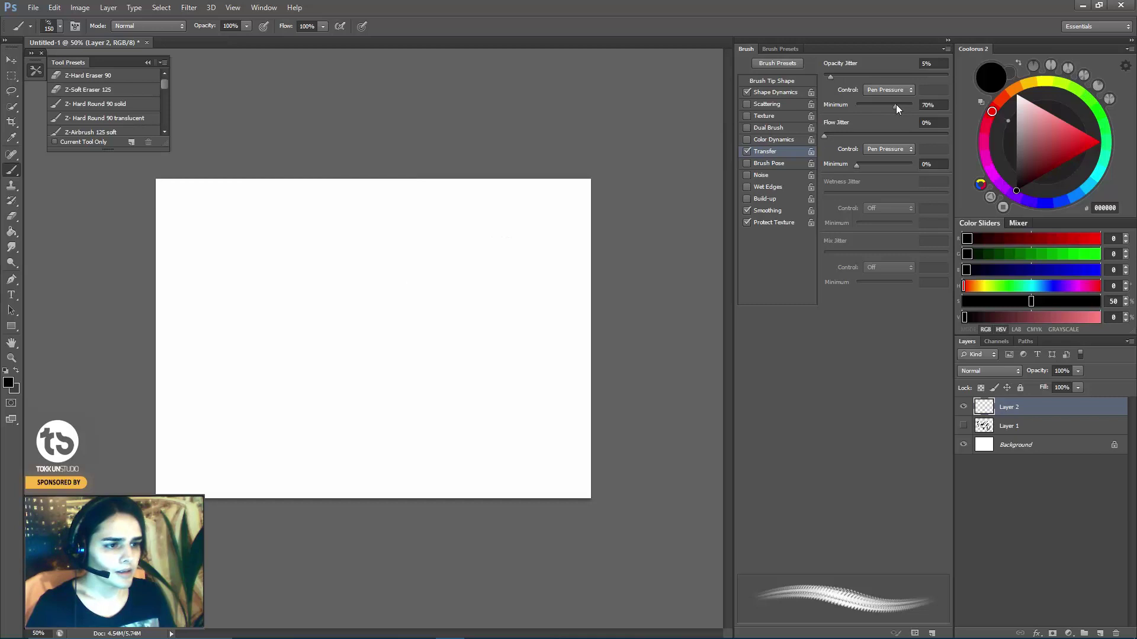
{"action": "mouse_move", "coordinate": [391, 293]}
{"action": "left_mouse_down"}
{"action": "mouse_move", "coordinate": [363, 332]}
{"action": "mouse_move", "coordinate": [395, 310]}
{"action": "mouse_move", "coordinate": [440, 308]}
{"action": "mouse_move", "coordinate": [391, 379]}
{"action": "mouse_move", "coordinate": [290, 395]}
{"action": "mouse_move", "coordinate": [268, 338]}
{"action": "mouse_move", "coordinate": [420, 236]}
{"action": "mouse_move", "coordinate": [485, 252]}
{"action": "mouse_move", "coordinate": [503, 386]}
{"action": "left_mouse_up"}
{"action": "key", "text": "ctrl+z"}
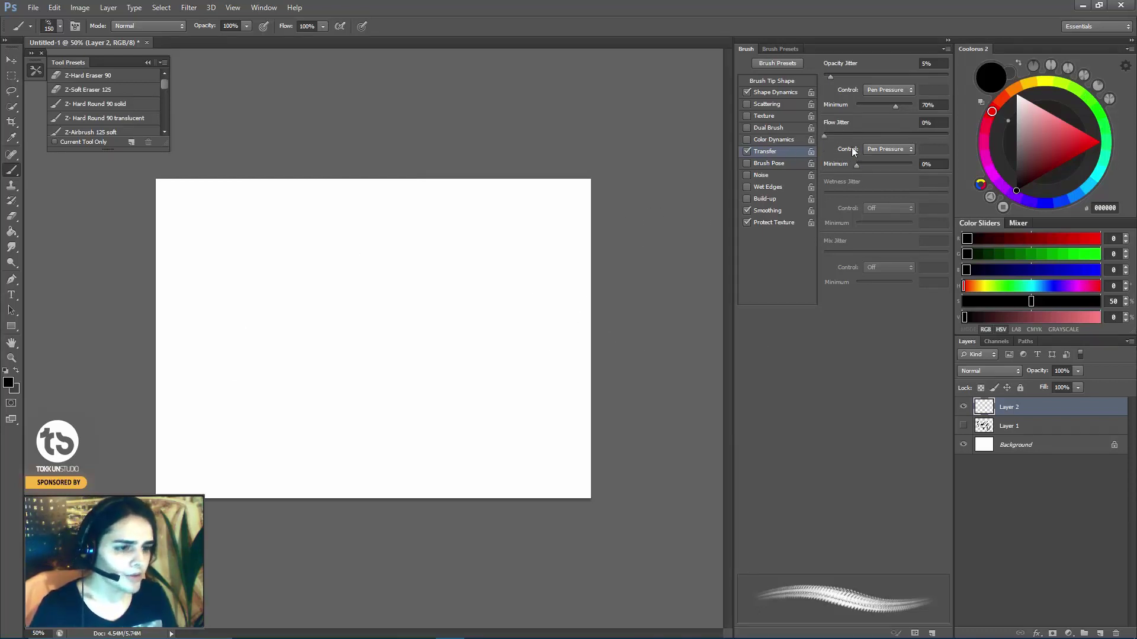
{"action": "mouse_move", "coordinate": [855, 166]}
{"action": "left_mouse_down"}
{"action": "mouse_move", "coordinate": [919, 163]}
{"action": "mouse_move", "coordinate": [784, 198]}
{"action": "left_mouse_up"}
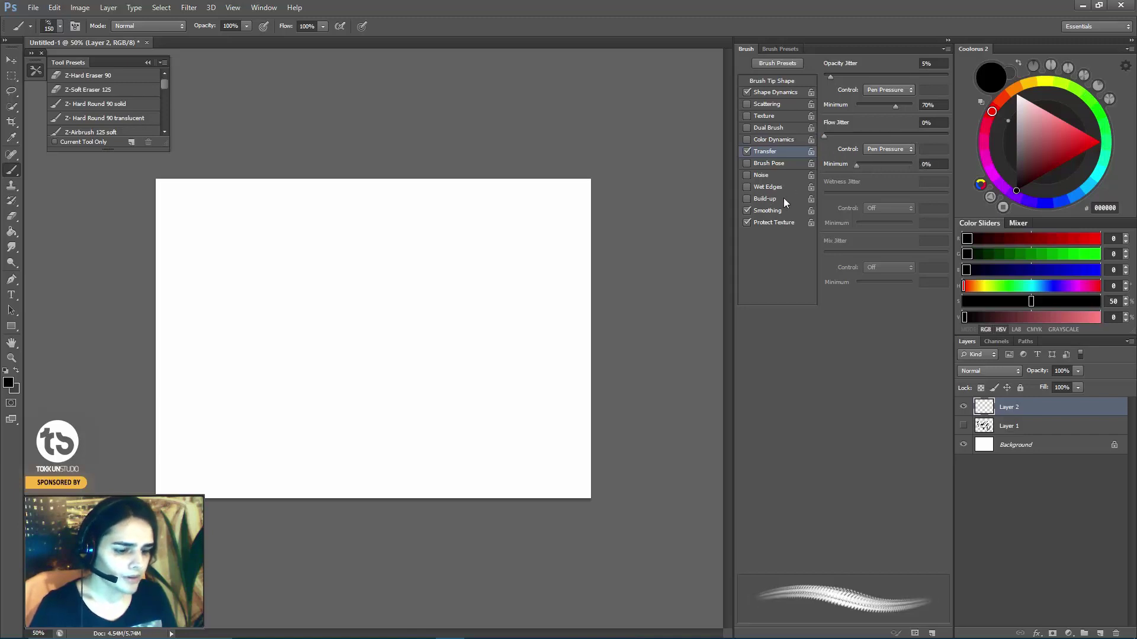
Try 46% and then 67% angle jitter, painting and undoing test scribbles.
{"action": "left_click", "coordinate": [771, 97]}
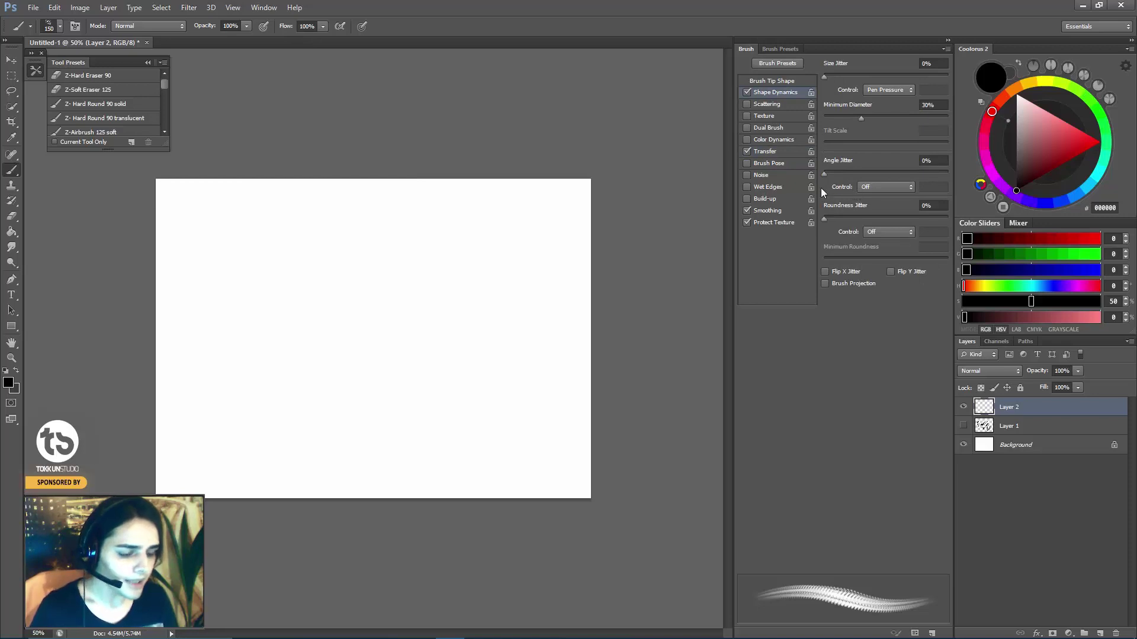
{"action": "mouse_move", "coordinate": [833, 172]}
{"action": "left_mouse_down"}
{"action": "mouse_move", "coordinate": [921, 164]}
{"action": "mouse_move", "coordinate": [859, 169]}
{"action": "mouse_move", "coordinate": [880, 169]}
{"action": "left_mouse_up"}
{"action": "mouse_move", "coordinate": [437, 249]}
{"action": "left_mouse_down"}
{"action": "mouse_move", "coordinate": [278, 382]}
{"action": "mouse_move", "coordinate": [520, 218]}
{"action": "mouse_move", "coordinate": [444, 441]}
{"action": "mouse_move", "coordinate": [477, 424]}
{"action": "left_mouse_up"}
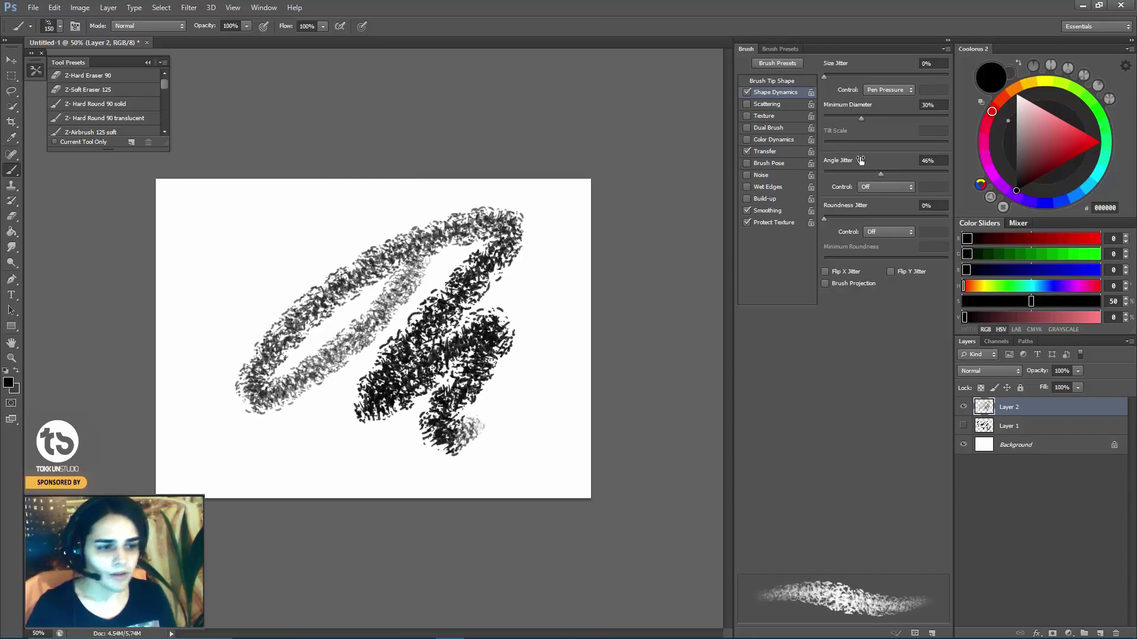
{"action": "key", "text": "ctrl+z"}
{"action": "left_click_drag", "start_coordinate": [883, 170], "coordinate": [907, 173]}
{"action": "mouse_move", "coordinate": [364, 256]}
{"action": "left_mouse_down"}
{"action": "mouse_move", "coordinate": [315, 304]}
{"action": "mouse_move", "coordinate": [406, 269]}
{"action": "mouse_move", "coordinate": [438, 287]}
{"action": "mouse_move", "coordinate": [448, 320]}
{"action": "mouse_move", "coordinate": [518, 317]}
{"action": "mouse_move", "coordinate": [484, 417]}
{"action": "left_mouse_up"}
{"action": "key", "text": "ctrl+z"}
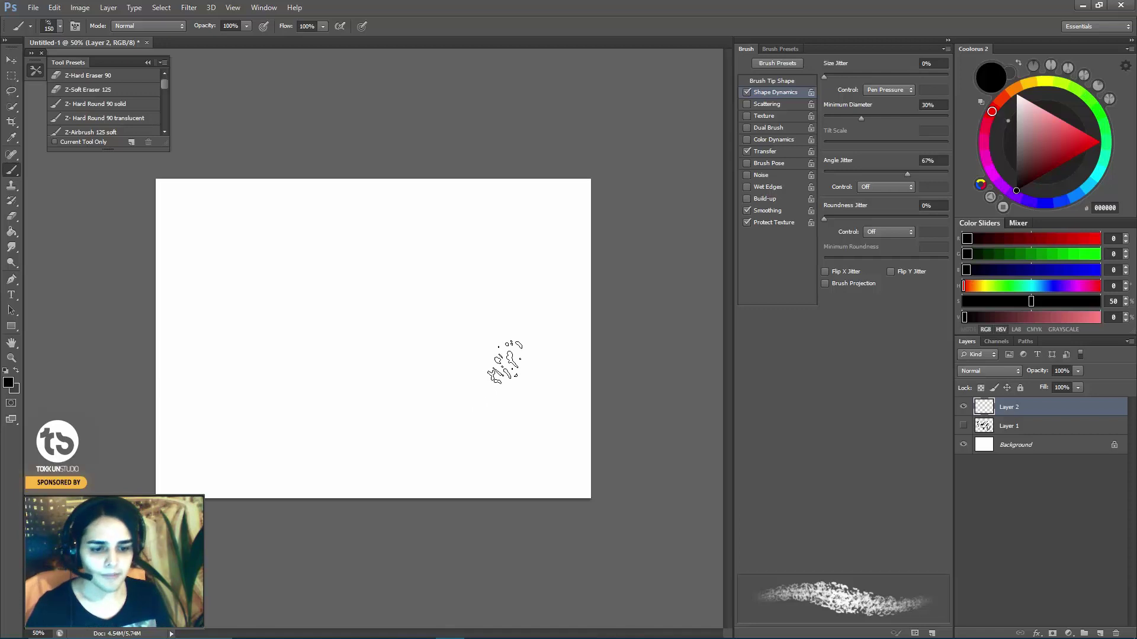
{"action": "mouse_move", "coordinate": [387, 335]}
{"action": "left_mouse_down"}
{"action": "mouse_move", "coordinate": [381, 261]}
{"action": "mouse_move", "coordinate": [468, 276]}
{"action": "left_mouse_up"}
{"action": "mouse_move", "coordinate": [405, 389]}
{"action": "left_mouse_down"}
{"action": "mouse_move", "coordinate": [265, 359]}
{"action": "mouse_move", "coordinate": [219, 371]}
{"action": "mouse_move", "coordinate": [456, 332]}
{"action": "left_mouse_up"}
{"action": "key", "text": "ctrl+z"}
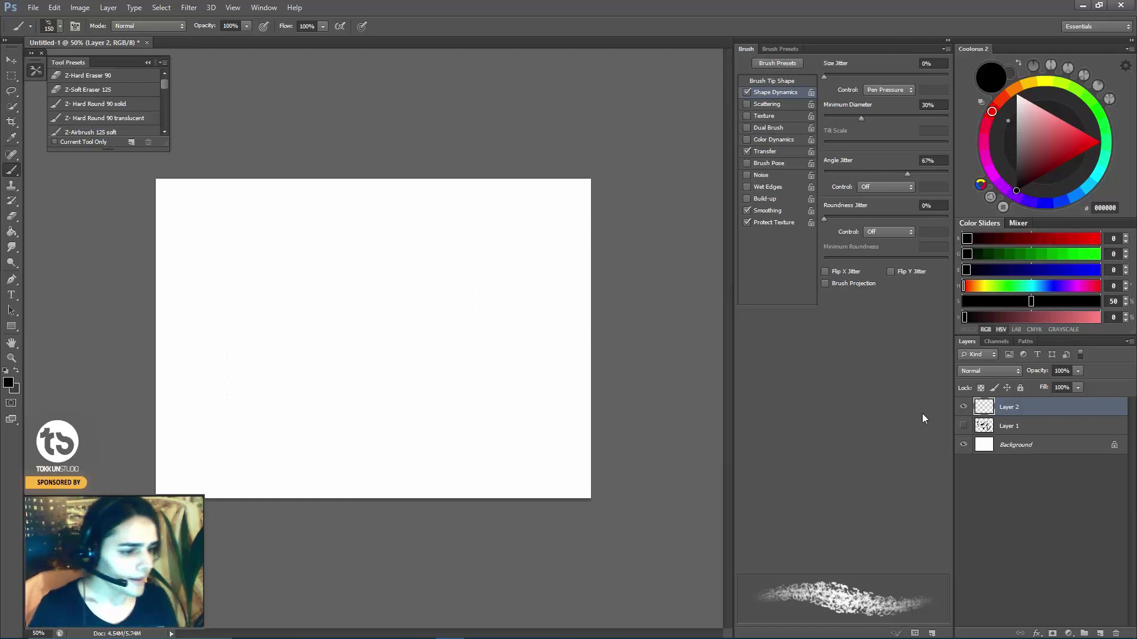
Reset the angle jitter to 0% and paint several long sweeping test strokes.
{"action": "left_click_drag", "start_coordinate": [888, 174], "coordinate": [786, 197]}
{"action": "mouse_move", "coordinate": [444, 237]}
{"action": "left_mouse_down"}
{"action": "mouse_move", "coordinate": [390, 279]}
{"action": "mouse_move", "coordinate": [358, 385]}
{"action": "mouse_move", "coordinate": [553, 415]}
{"action": "left_mouse_up"}
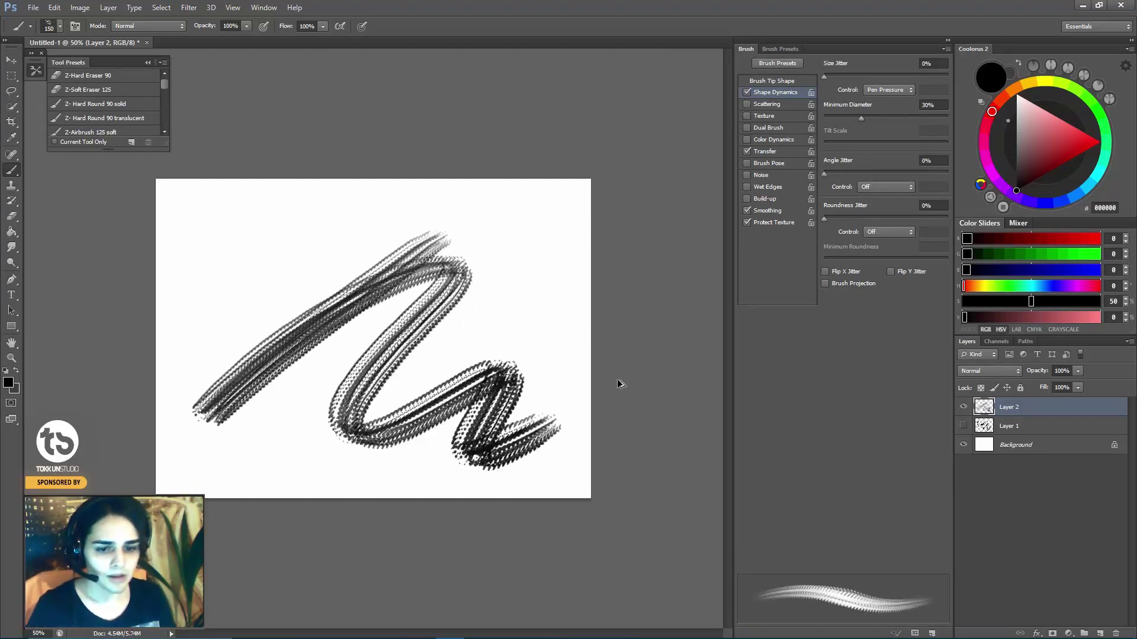
{"action": "key", "text": "ctrl+z"}
{"action": "mouse_move", "coordinate": [491, 231]}
{"action": "left_mouse_down"}
{"action": "mouse_move", "coordinate": [348, 355]}
{"action": "mouse_move", "coordinate": [344, 438]}
{"action": "mouse_move", "coordinate": [370, 456]}
{"action": "left_mouse_up"}
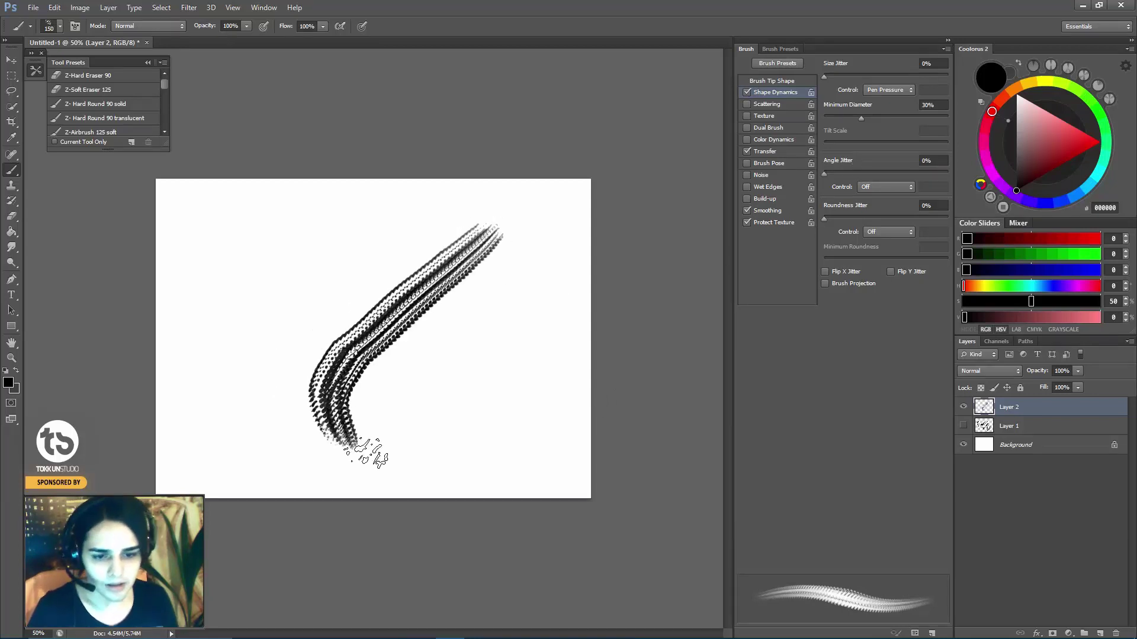
{"action": "key", "text": "ctrl+z"}
{"action": "mouse_move", "coordinate": [427, 254]}
{"action": "left_mouse_down"}
{"action": "mouse_move", "coordinate": [329, 384]}
{"action": "mouse_move", "coordinate": [456, 408]}
{"action": "mouse_move", "coordinate": [515, 453]}
{"action": "left_mouse_up"}
{"action": "mouse_move", "coordinate": [160, 224]}
{"action": "left_mouse_down"}
{"action": "mouse_move", "coordinate": [409, 270]}
{"action": "mouse_move", "coordinate": [533, 429]}
{"action": "left_mouse_up"}
{"action": "mouse_move", "coordinate": [376, 214]}
{"action": "left_mouse_down"}
{"action": "mouse_move", "coordinate": [586, 408]}
{"action": "mouse_move", "coordinate": [557, 443]}
{"action": "left_mouse_up"}
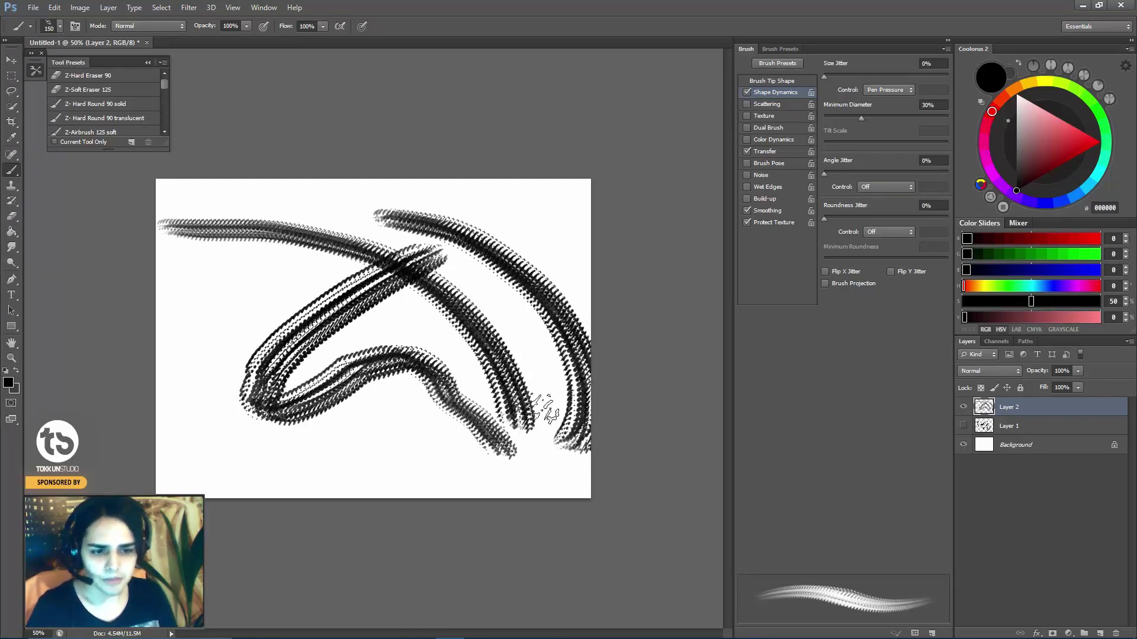
{"action": "key", "text": "ctrl+alt+z"}
{"action": "key", "text": "ctrl+alt+z"}
{"action": "key", "text": "ctrl+alt+z"}
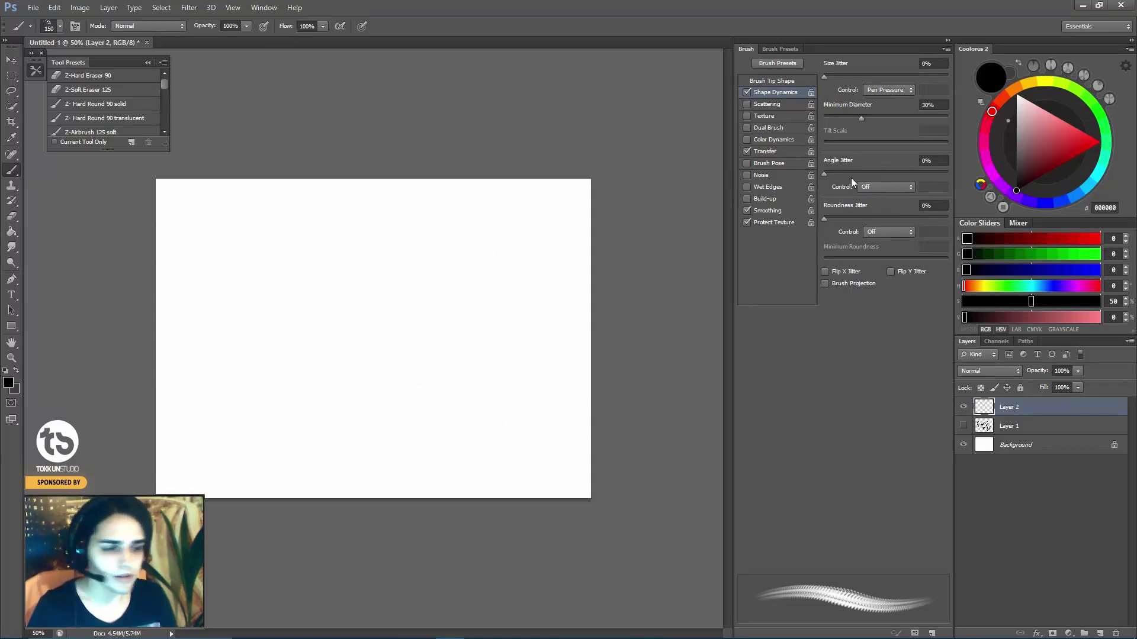
Toggle Scattering and Texture on and off, leaving both off, and test a stroke.
{"action": "left_click", "coordinate": [748, 104]}
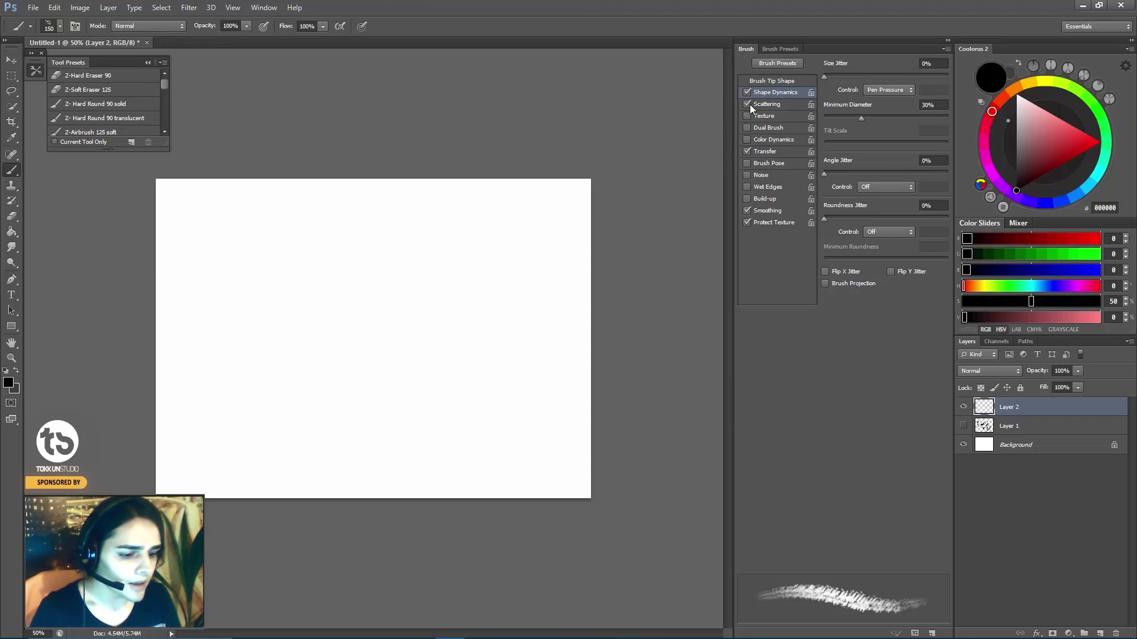
{"action": "left_click", "coordinate": [748, 104]}
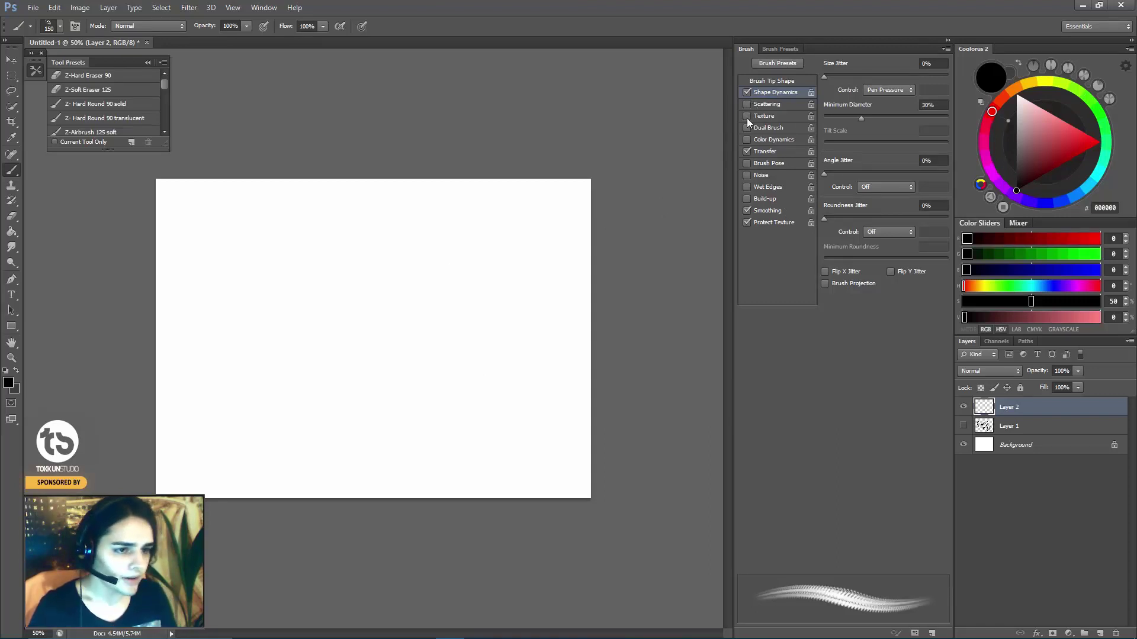
{"action": "left_click", "coordinate": [747, 116]}
{"action": "left_click", "coordinate": [747, 116]}
{"action": "left_click", "coordinate": [746, 116]}
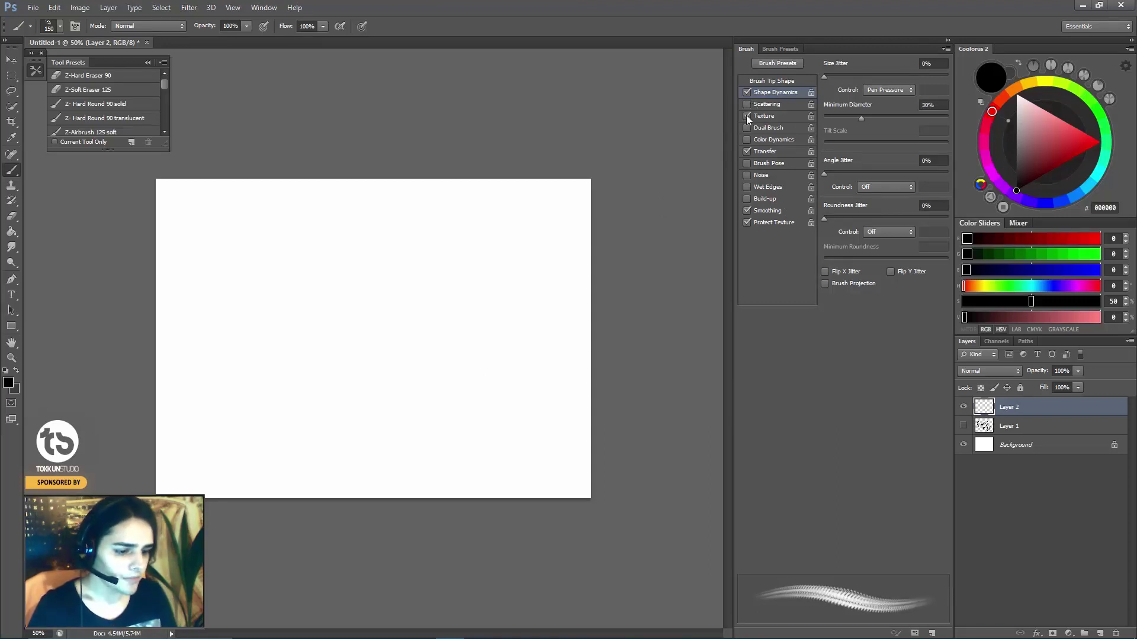
{"action": "left_click", "coordinate": [746, 115]}
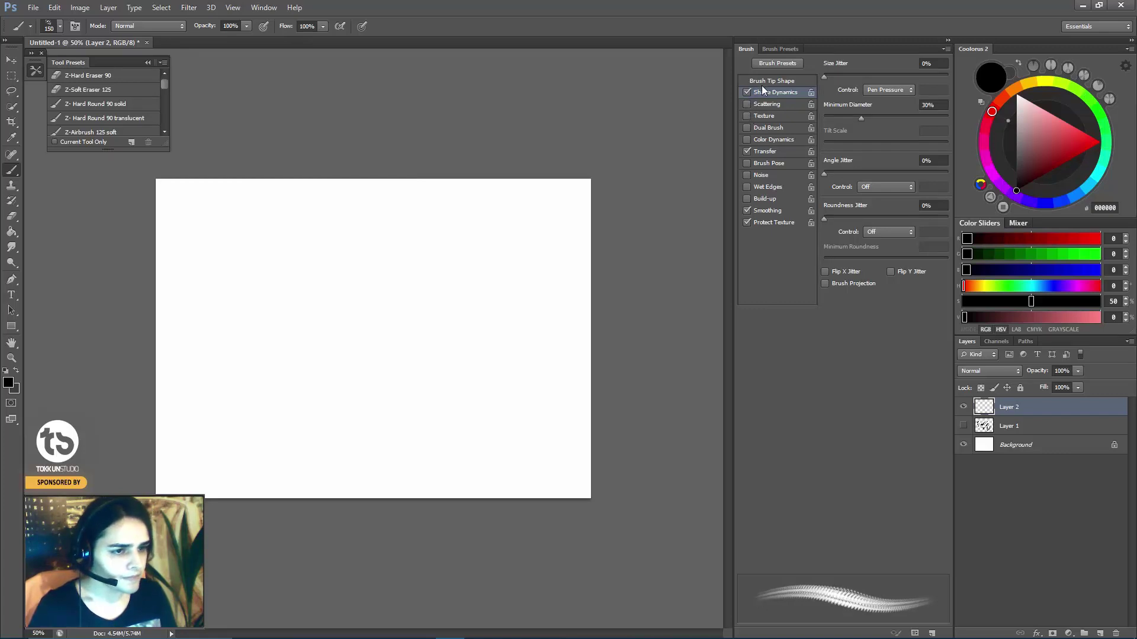
{"action": "left_click", "coordinate": [747, 116]}
{"action": "left_click", "coordinate": [746, 116]}
{"action": "left_click", "coordinate": [758, 116]}
{"action": "left_click", "coordinate": [747, 116]}
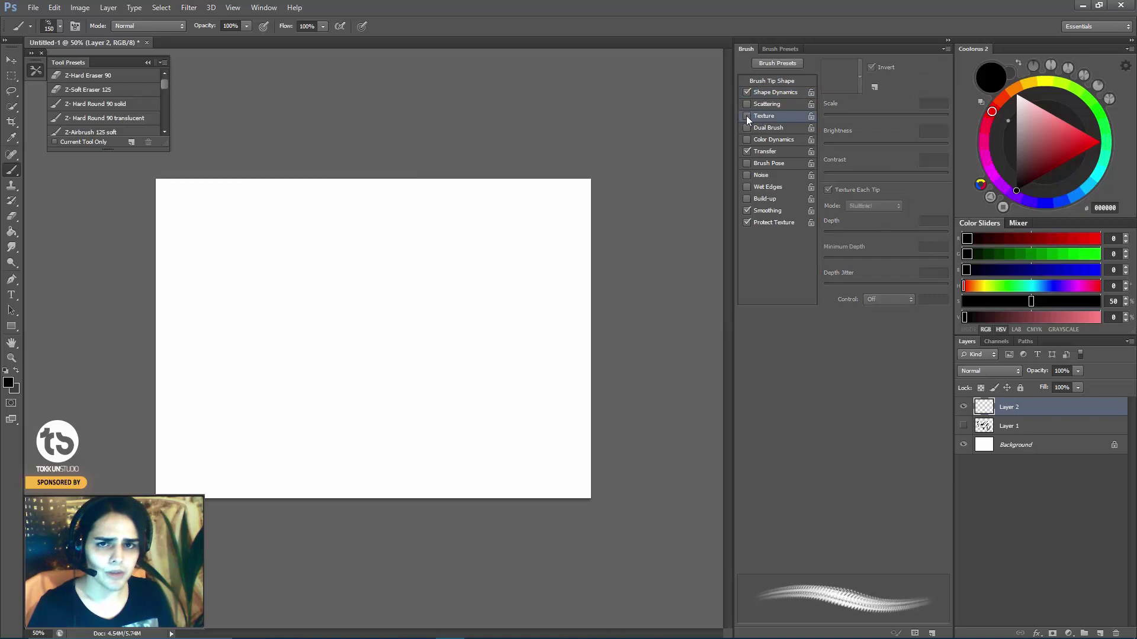
{"action": "mouse_move", "coordinate": [385, 228]}
{"action": "left_mouse_down"}
{"action": "mouse_move", "coordinate": [330, 312]}
{"action": "mouse_move", "coordinate": [425, 298]}
{"action": "mouse_move", "coordinate": [455, 375]}
{"action": "mouse_move", "coordinate": [416, 415]}
{"action": "mouse_move", "coordinate": [506, 398]}
{"action": "mouse_move", "coordinate": [545, 443]}
{"action": "mouse_move", "coordinate": [577, 467]}
{"action": "left_mouse_up"}
{"action": "key", "text": "ctrl+z"}
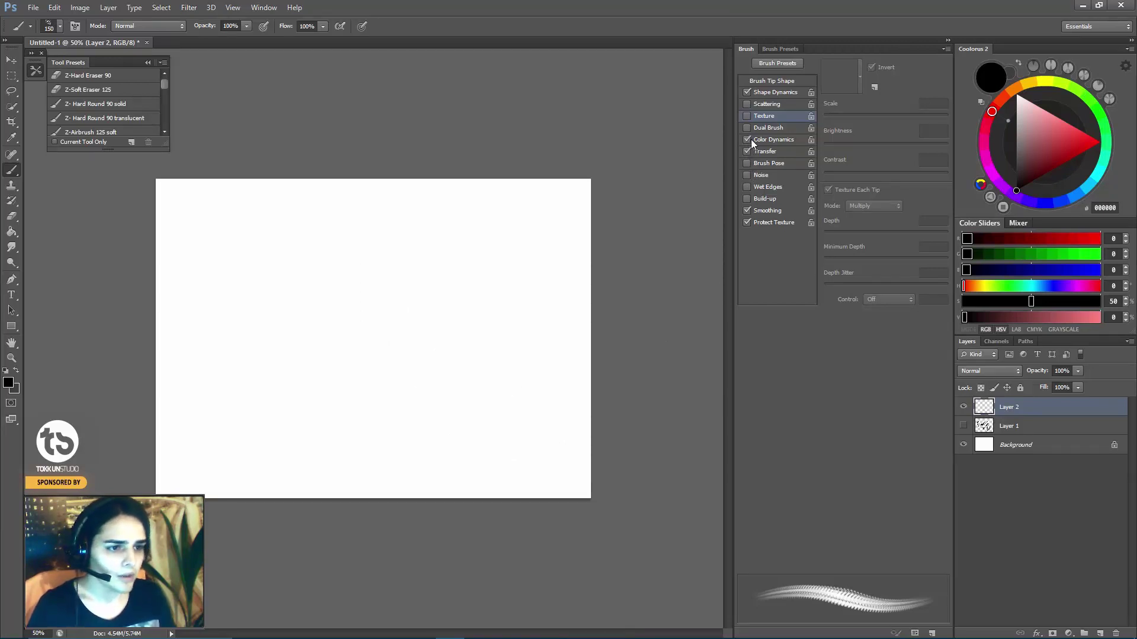
Enable Color Dynamics with a 0% jitter and paint brightness test strokes, undoing each.
{"action": "left_click", "coordinate": [749, 140]}
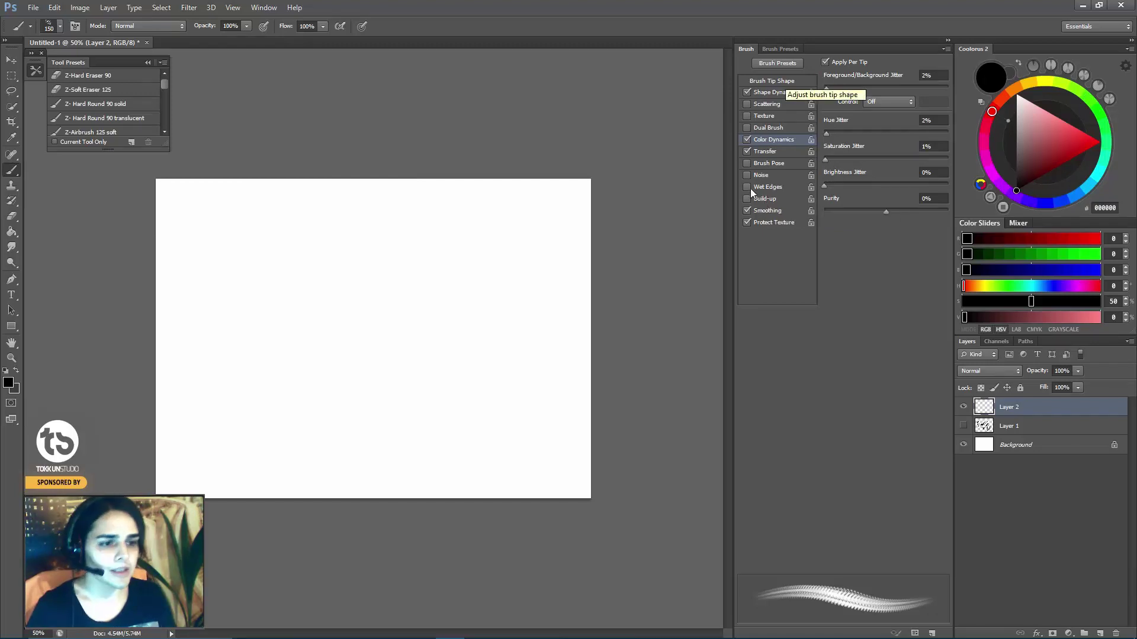
{"action": "left_click_drag", "start_coordinate": [826, 160], "coordinate": [816, 160]}
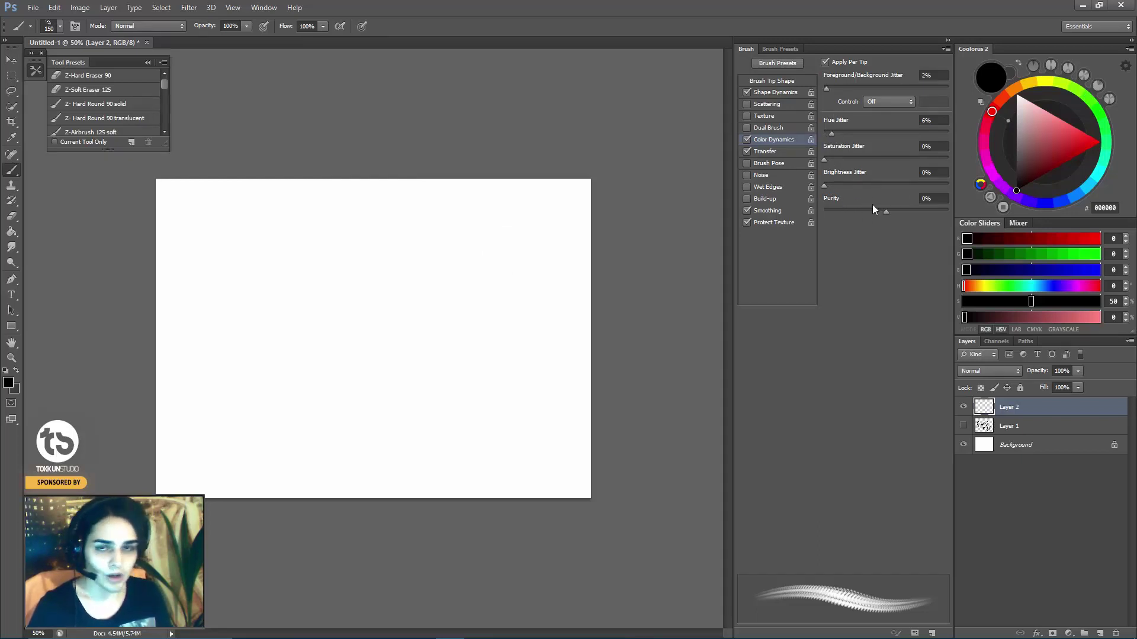
{"action": "mouse_move", "coordinate": [438, 303]}
{"action": "left_mouse_down"}
{"action": "mouse_move", "coordinate": [356, 357]}
{"action": "mouse_move", "coordinate": [453, 394]}
{"action": "left_mouse_up"}
{"action": "key", "text": "ctrl+z"}
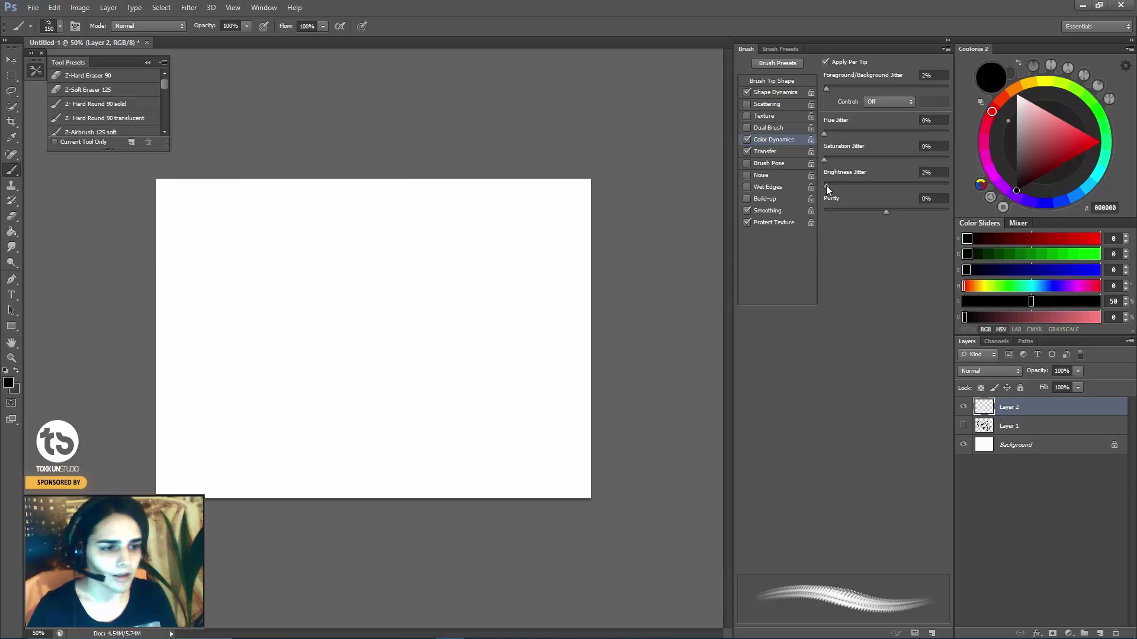
{"action": "mouse_move", "coordinate": [483, 278]}
{"action": "left_mouse_down"}
{"action": "mouse_move", "coordinate": [417, 270]}
{"action": "mouse_move", "coordinate": [332, 364]}
{"action": "mouse_move", "coordinate": [447, 356]}
{"action": "left_mouse_up"}
{"action": "key", "text": "ctrl+z"}
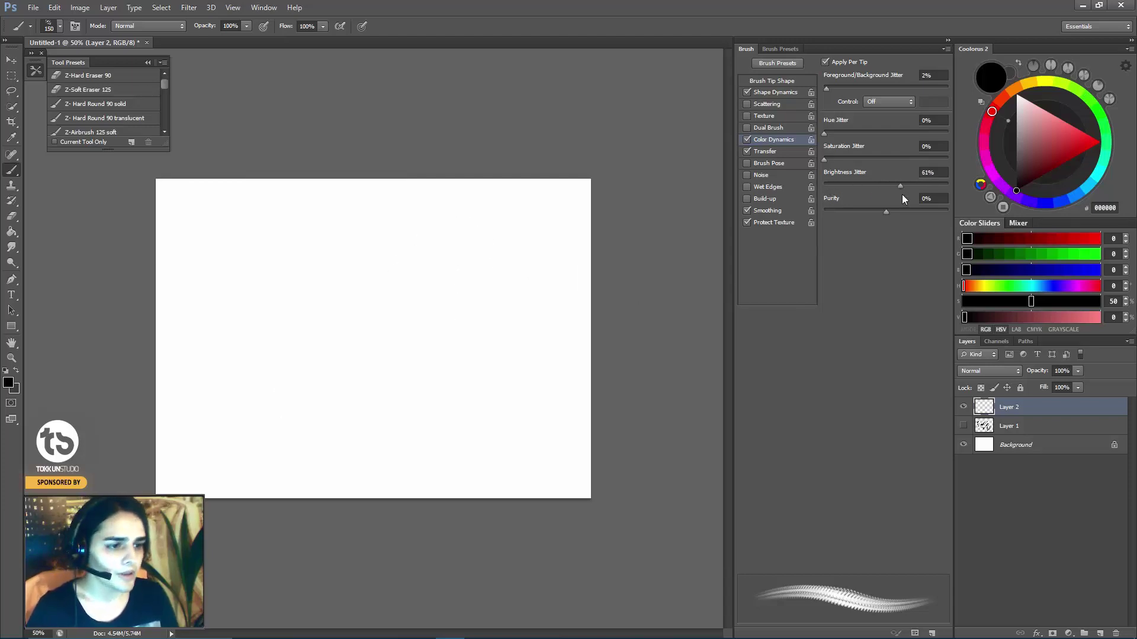
{"action": "mouse_move", "coordinate": [355, 254]}
{"action": "left_mouse_down"}
{"action": "mouse_move", "coordinate": [336, 340]}
{"action": "mouse_move", "coordinate": [364, 356]}
{"action": "mouse_move", "coordinate": [470, 323]}
{"action": "mouse_move", "coordinate": [444, 362]}
{"action": "mouse_move", "coordinate": [350, 362]}
{"action": "mouse_move", "coordinate": [306, 330]}
{"action": "mouse_move", "coordinate": [242, 318]}
{"action": "mouse_move", "coordinate": [236, 275]}
{"action": "mouse_move", "coordinate": [340, 268]}
{"action": "mouse_move", "coordinate": [350, 341]}
{"action": "mouse_move", "coordinate": [436, 316]}
{"action": "mouse_move", "coordinate": [418, 397]}
{"action": "mouse_move", "coordinate": [467, 385]}
{"action": "mouse_move", "coordinate": [467, 404]}
{"action": "mouse_move", "coordinate": [234, 433]}
{"action": "mouse_move", "coordinate": [297, 467]}
{"action": "mouse_move", "coordinate": [425, 434]}
{"action": "mouse_move", "coordinate": [485, 336]}
{"action": "mouse_move", "coordinate": [395, 373]}
{"action": "mouse_move", "coordinate": [337, 370]}
{"action": "mouse_move", "coordinate": [535, 276]}
{"action": "mouse_move", "coordinate": [476, 252]}
{"action": "mouse_move", "coordinate": [418, 253]}
{"action": "mouse_move", "coordinate": [376, 218]}
{"action": "mouse_move", "coordinate": [353, 216]}
{"action": "mouse_move", "coordinate": [494, 212]}
{"action": "mouse_move", "coordinate": [395, 225]}
{"action": "mouse_move", "coordinate": [543, 212]}
{"action": "mouse_move", "coordinate": [427, 264]}
{"action": "mouse_move", "coordinate": [539, 273]}
{"action": "left_mouse_up"}
{"action": "key", "text": "ctrl+z"}
{"action": "mouse_move", "coordinate": [393, 254]}
{"action": "left_mouse_down"}
{"action": "mouse_move", "coordinate": [384, 385]}
{"action": "mouse_move", "coordinate": [284, 379]}
{"action": "mouse_move", "coordinate": [249, 249]}
{"action": "mouse_move", "coordinate": [442, 323]}
{"action": "mouse_move", "coordinate": [427, 377]}
{"action": "left_mouse_up"}
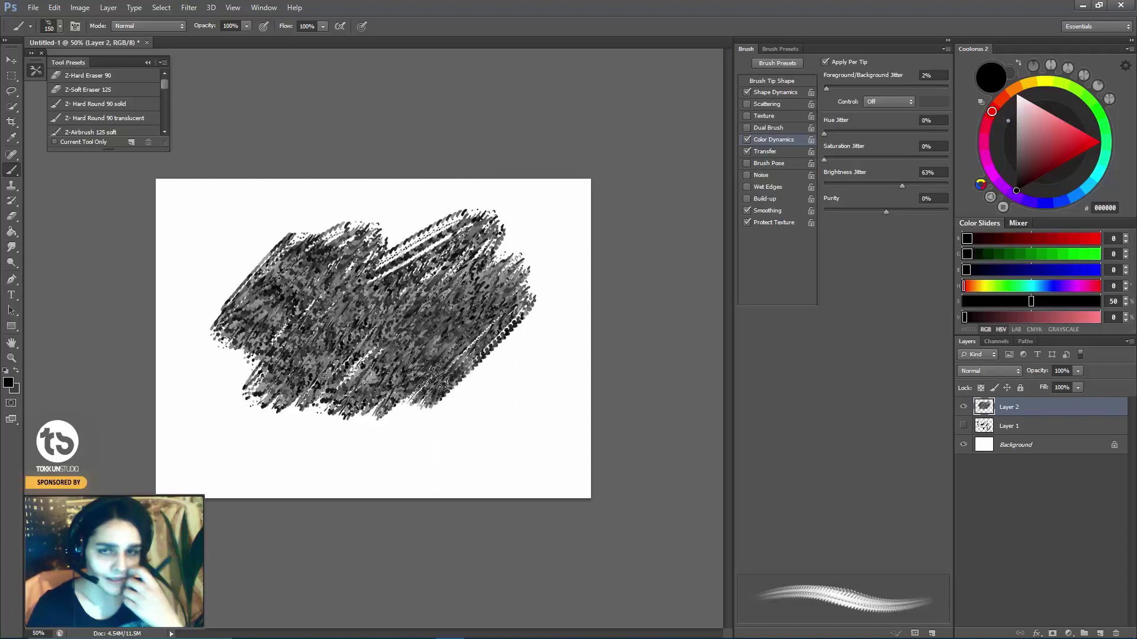
{"action": "key", "text": "ctrl+z"}
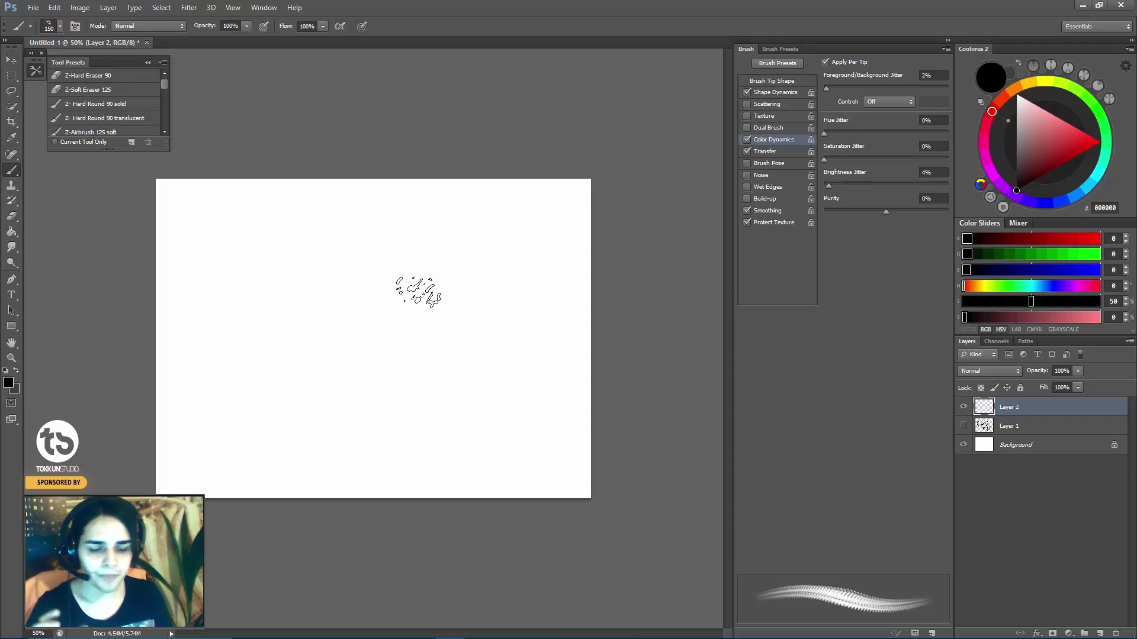
Paint a series of dark test scribbles across the canvas, undoing each to empty the layer.
{"action": "mouse_move", "coordinate": [414, 254]}
{"action": "left_mouse_down"}
{"action": "mouse_move", "coordinate": [377, 356]}
{"action": "mouse_move", "coordinate": [416, 268]}
{"action": "mouse_move", "coordinate": [408, 360]}
{"action": "mouse_move", "coordinate": [440, 359]}
{"action": "mouse_move", "coordinate": [443, 393]}
{"action": "mouse_move", "coordinate": [444, 370]}
{"action": "mouse_move", "coordinate": [394, 340]}
{"action": "mouse_move", "coordinate": [337, 347]}
{"action": "mouse_move", "coordinate": [355, 341]}
{"action": "mouse_move", "coordinate": [392, 362]}
{"action": "left_mouse_up"}
{"action": "key", "text": "ctrl+z"}
{"action": "key", "text": "ctrl+z"}
{"action": "mouse_move", "coordinate": [491, 296]}
{"action": "left_mouse_down"}
{"action": "mouse_move", "coordinate": [289, 363]}
{"action": "mouse_move", "coordinate": [342, 318]}
{"action": "mouse_move", "coordinate": [290, 383]}
{"action": "mouse_move", "coordinate": [324, 388]}
{"action": "mouse_move", "coordinate": [441, 353]}
{"action": "left_mouse_up"}
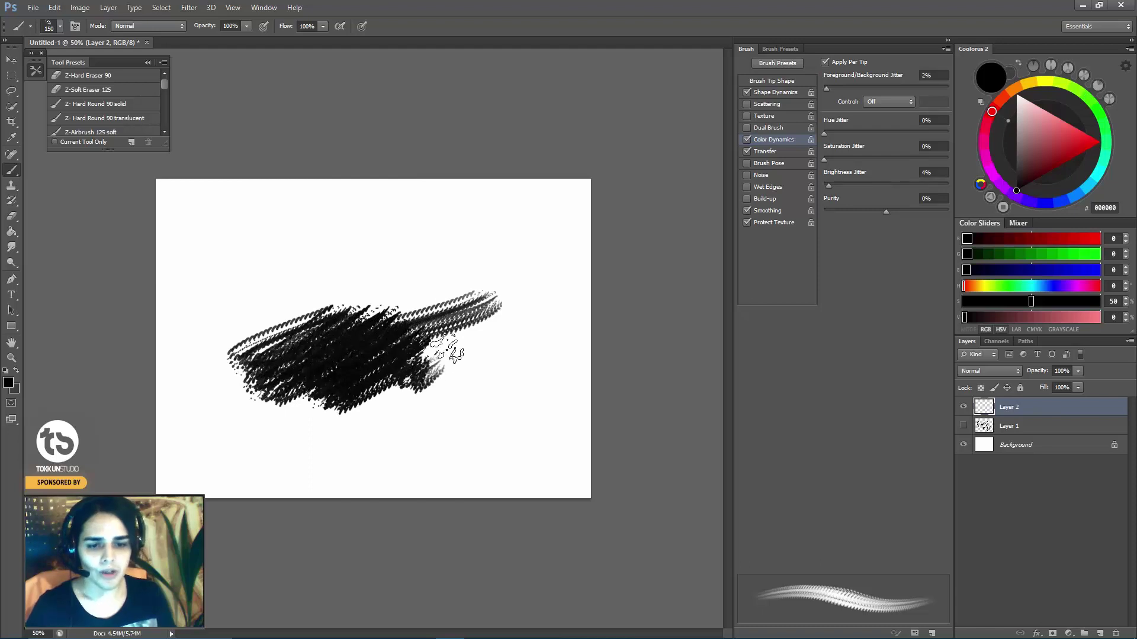
{"action": "key", "text": "Delete"}
{"action": "mouse_move", "coordinate": [355, 296]}
{"action": "left_mouse_down"}
{"action": "mouse_move", "coordinate": [343, 325]}
{"action": "mouse_move", "coordinate": [290, 329]}
{"action": "mouse_move", "coordinate": [409, 322]}
{"action": "left_mouse_up"}
{"action": "key", "text": "ctrl+z"}
{"action": "left_click_drag", "start_coordinate": [290, 338], "coordinate": [384, 372]}
{"action": "mouse_move", "coordinate": [408, 340]}
{"action": "left_mouse_down"}
{"action": "mouse_move", "coordinate": [379, 337]}
{"action": "mouse_move", "coordinate": [356, 375]}
{"action": "mouse_move", "coordinate": [493, 328]}
{"action": "mouse_move", "coordinate": [344, 362]}
{"action": "mouse_move", "coordinate": [431, 330]}
{"action": "left_mouse_up"}
{"action": "key", "text": "ctrl+z"}
{"action": "key", "text": "ctrl+alt+z"}
{"action": "key", "text": "ctrl+alt+z"}
{"action": "mouse_move", "coordinate": [286, 333]}
{"action": "left_mouse_down"}
{"action": "mouse_move", "coordinate": [333, 347]}
{"action": "mouse_move", "coordinate": [471, 318]}
{"action": "left_mouse_up"}
{"action": "key", "text": "ctrl+z"}
Inspect textured test strokes zoomed in, shrink the brush to 50, then clear the strokes and zoom back out.
{"action": "mouse_move", "coordinate": [284, 337]}
{"action": "left_mouse_down"}
{"action": "mouse_move", "coordinate": [417, 343]}
{"action": "mouse_move", "coordinate": [360, 361]}
{"action": "mouse_move", "coordinate": [448, 349]}
{"action": "left_mouse_up"}
{"action": "key", "text": "ctrl+z"}
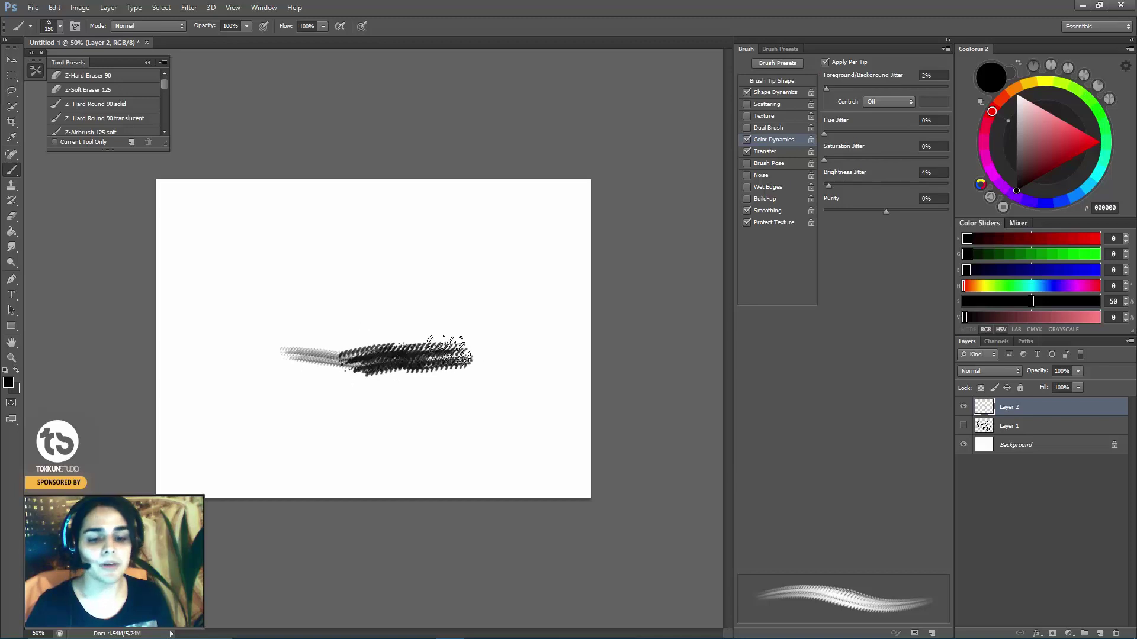
{"action": "key", "text": "Delete"}
{"action": "mouse_move", "coordinate": [284, 358]}
{"action": "left_mouse_down"}
{"action": "mouse_move", "coordinate": [342, 361]}
{"action": "mouse_move", "coordinate": [473, 310]}
{"action": "mouse_move", "coordinate": [516, 320]}
{"action": "mouse_move", "coordinate": [492, 308]}
{"action": "mouse_move", "coordinate": [398, 336]}
{"action": "left_mouse_up"}
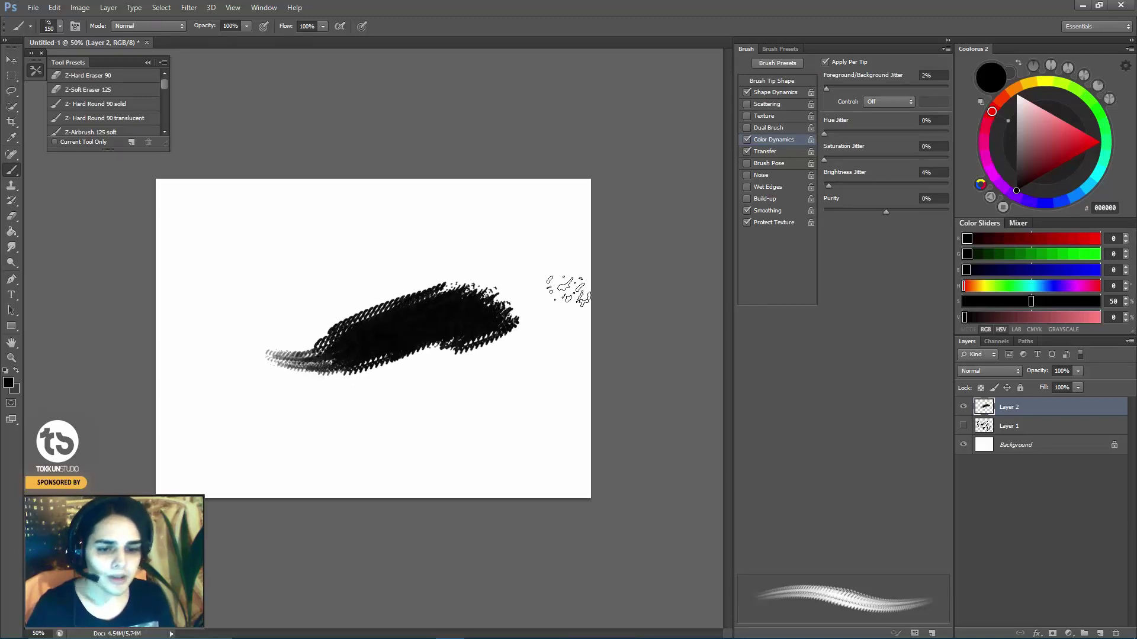
{"action": "key", "text": "Delete"}
{"action": "key", "text": "ctrl+plus"}
{"action": "mouse_move", "coordinate": [389, 282]}
{"action": "left_mouse_down"}
{"action": "mouse_move", "coordinate": [378, 335]}
{"action": "mouse_move", "coordinate": [403, 348]}
{"action": "mouse_move", "coordinate": [324, 311]}
{"action": "mouse_move", "coordinate": [252, 343]}
{"action": "mouse_move", "coordinate": [391, 293]}
{"action": "mouse_move", "coordinate": [465, 338]}
{"action": "mouse_move", "coordinate": [348, 353]}
{"action": "mouse_move", "coordinate": [450, 284]}
{"action": "mouse_move", "coordinate": [295, 361]}
{"action": "mouse_move", "coordinate": [486, 286]}
{"action": "mouse_move", "coordinate": [457, 342]}
{"action": "mouse_move", "coordinate": [444, 488]}
{"action": "mouse_move", "coordinate": [450, 391]}
{"action": "mouse_move", "coordinate": [371, 410]}
{"action": "mouse_move", "coordinate": [392, 334]}
{"action": "mouse_move", "coordinate": [370, 269]}
{"action": "mouse_move", "coordinate": [252, 359]}
{"action": "mouse_move", "coordinate": [243, 335]}
{"action": "mouse_move", "coordinate": [301, 246]}
{"action": "mouse_move", "coordinate": [339, 251]}
{"action": "mouse_move", "coordinate": [367, 356]}
{"action": "left_mouse_up"}
{"action": "key", "text": "ctrl+plus"}
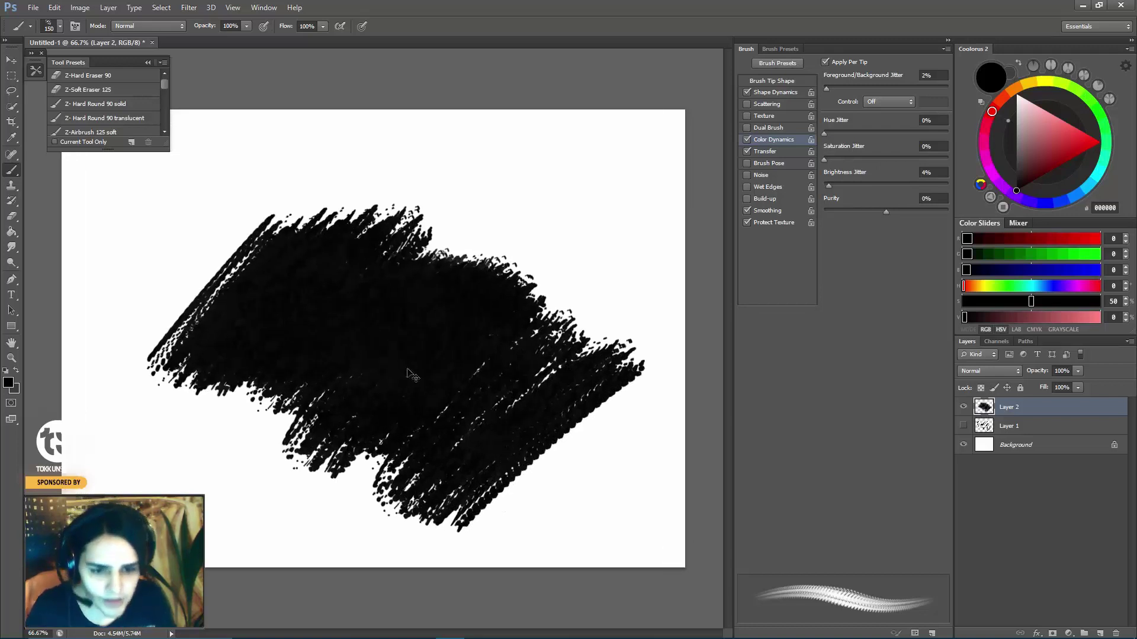
{"action": "key", "text": "bracketleft"}
{"action": "key", "text": "bracketleft"}
{"action": "key", "text": "bracketleft"}
{"action": "key", "text": "bracketleft"}
{"action": "key", "text": "bracketleft"}
{"action": "key", "text": "bracketleft"}
{"action": "key", "text": "bracketleft"}
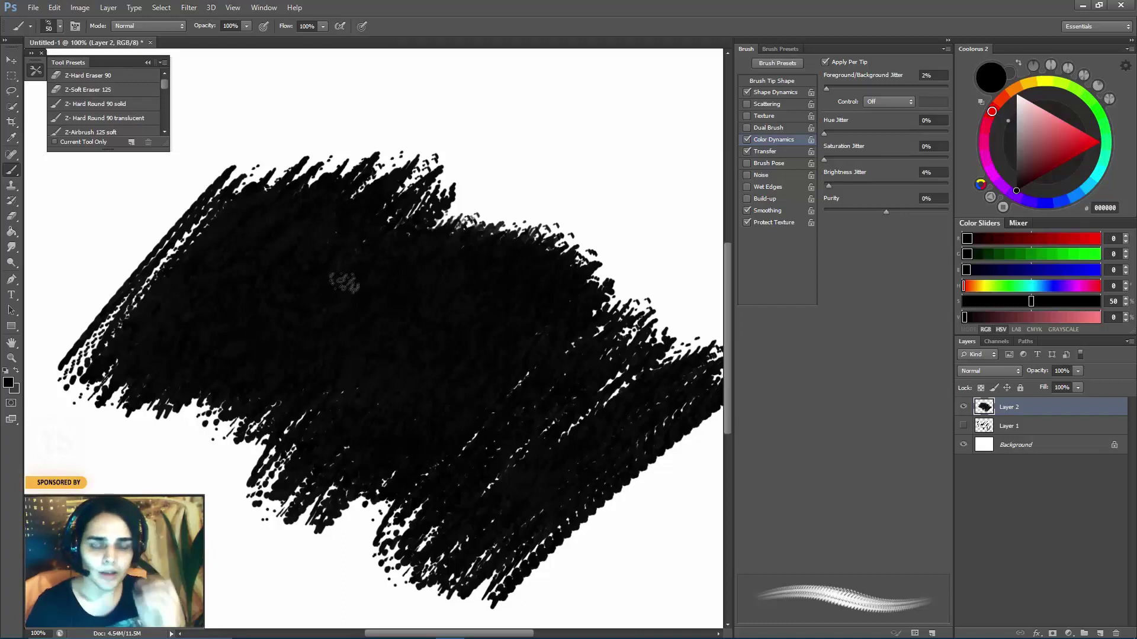
{"action": "key", "text": "Delete"}
{"action": "key", "text": "ctrl+minus"}
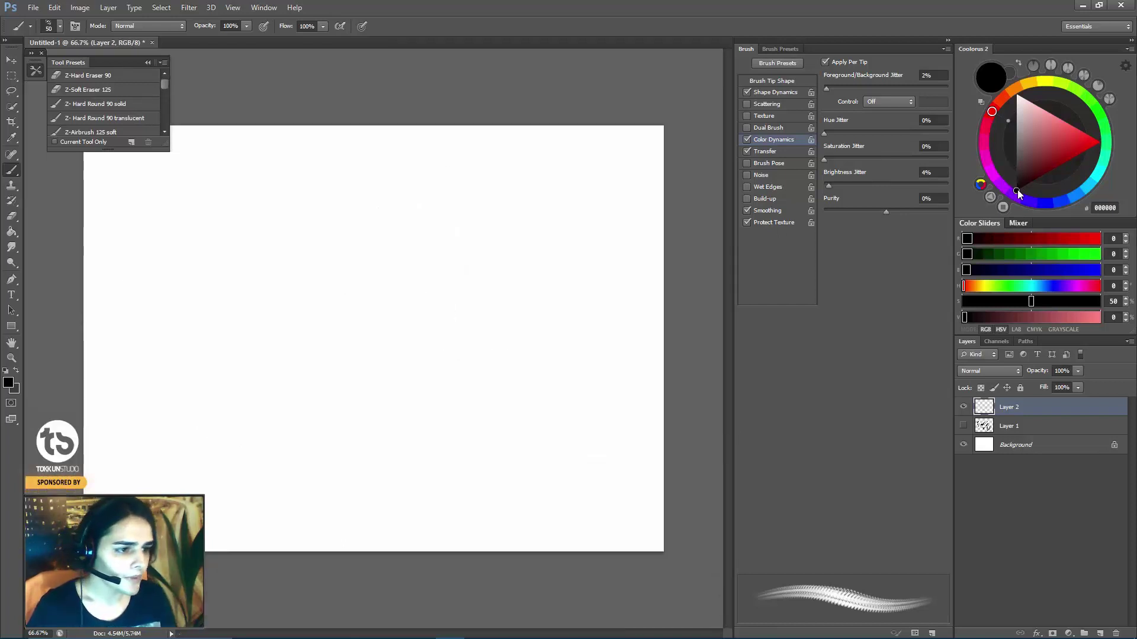
Pick a dark red in Coolorus and try reddish test scribbles, clearing each one.
{"action": "left_click", "coordinate": [1043, 142]}
{"action": "left_click_drag", "start_coordinate": [322, 337], "coordinate": [429, 296]}
{"action": "key", "text": "ctrl+z"}
{"action": "mouse_move", "coordinate": [358, 305]}
{"action": "left_mouse_down"}
{"action": "mouse_move", "coordinate": [379, 332]}
{"action": "mouse_move", "coordinate": [403, 338]}
{"action": "mouse_move", "coordinate": [320, 378]}
{"action": "mouse_move", "coordinate": [521, 308]}
{"action": "mouse_move", "coordinate": [541, 385]}
{"action": "mouse_move", "coordinate": [391, 474]}
{"action": "mouse_move", "coordinate": [237, 196]}
{"action": "left_mouse_up"}
{"action": "key", "text": "ctrl+z"}
{"action": "key", "text": "bracketright"}
{"action": "key", "text": "bracketright"}
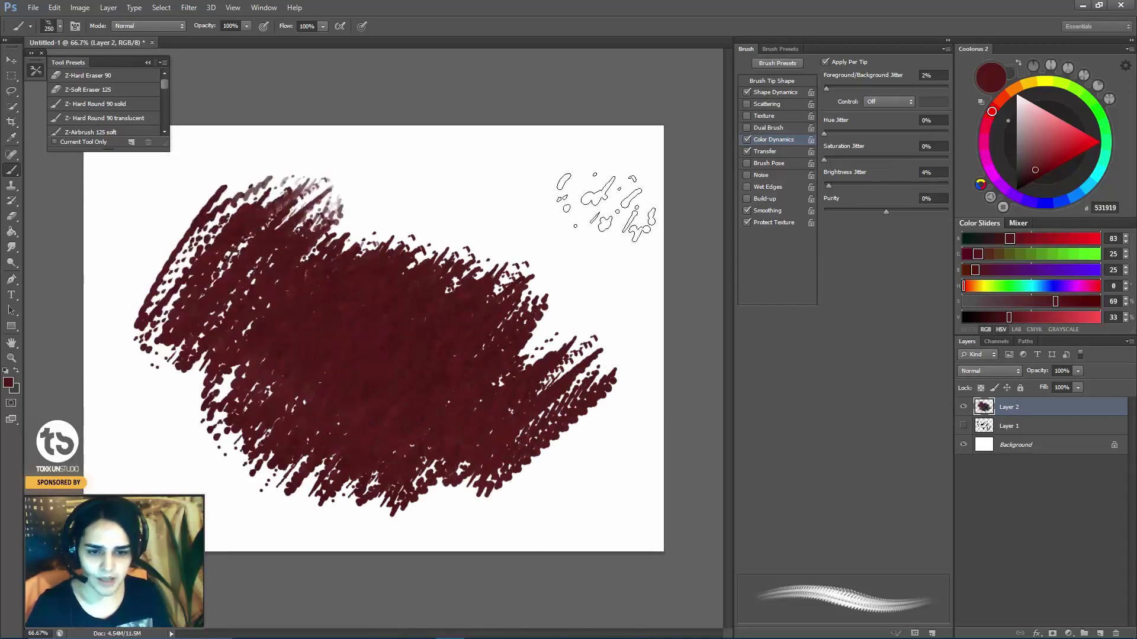
{"action": "key", "text": "Delete"}
Try more dark red strokes with a 45 px brush, then undo all remaining test strokes.
{"action": "mouse_move", "coordinate": [408, 245]}
{"action": "left_mouse_down"}
{"action": "mouse_move", "coordinate": [379, 355]}
{"action": "mouse_move", "coordinate": [349, 364]}
{"action": "mouse_move", "coordinate": [426, 337]}
{"action": "left_mouse_up"}
{"action": "key", "text": "Delete"}
{"action": "key", "text": "bracketleft"}
{"action": "key", "text": "bracketleft"}
{"action": "key", "text": "bracketleft"}
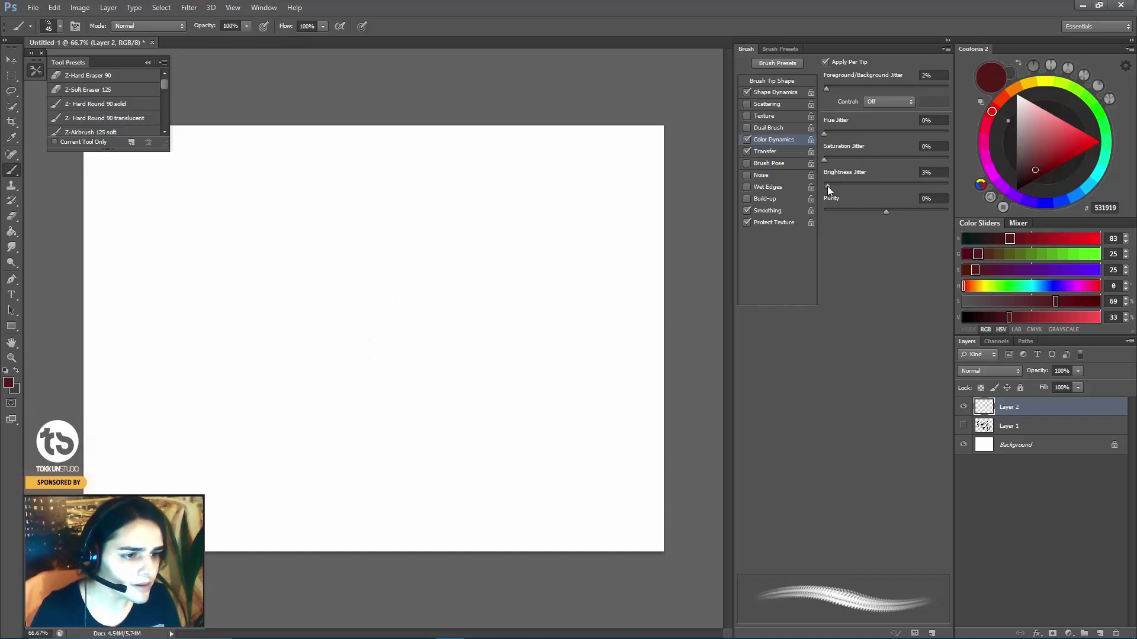
{"action": "mouse_move", "coordinate": [400, 249]}
{"action": "left_mouse_down"}
{"action": "mouse_move", "coordinate": [305, 382]}
{"action": "mouse_move", "coordinate": [352, 367]}
{"action": "mouse_move", "coordinate": [366, 413]}
{"action": "mouse_move", "coordinate": [385, 284]}
{"action": "mouse_move", "coordinate": [436, 246]}
{"action": "mouse_move", "coordinate": [379, 355]}
{"action": "mouse_move", "coordinate": [454, 307]}
{"action": "left_mouse_up"}
{"action": "key", "text": "ctrl+z"}
{"action": "key", "text": "ctrl+alt+z"}
{"action": "key", "text": "ctrl+alt+z"}
{"action": "key", "text": "ctrl+alt+z"}
{"action": "key", "text": "ctrl+alt+z"}
{"action": "key", "text": "ctrl+alt+z"}
{"action": "key", "text": "ctrl+alt+z"}
{"action": "key", "text": "ctrl+alt+z"}
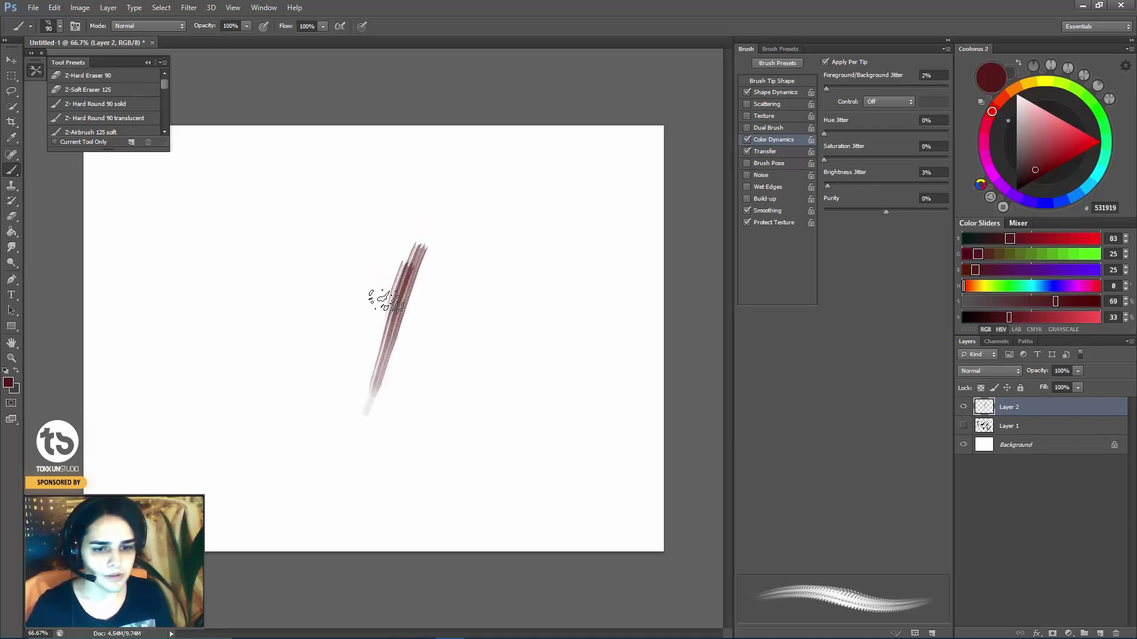
Paint the maroon ball's curved outline near the centre and choose a lighter pink for highlights.
{"action": "mouse_move", "coordinate": [379, 296]}
{"action": "left_mouse_down"}
{"action": "mouse_move", "coordinate": [440, 330]}
{"action": "mouse_move", "coordinate": [414, 308]}
{"action": "mouse_move", "coordinate": [368, 332]}
{"action": "mouse_move", "coordinate": [383, 362]}
{"action": "mouse_move", "coordinate": [395, 290]}
{"action": "mouse_move", "coordinate": [394, 351]}
{"action": "mouse_move", "coordinate": [360, 304]}
{"action": "mouse_move", "coordinate": [351, 323]}
{"action": "mouse_move", "coordinate": [405, 287]}
{"action": "mouse_move", "coordinate": [432, 293]}
{"action": "mouse_move", "coordinate": [355, 332]}
{"action": "mouse_move", "coordinate": [331, 296]}
{"action": "mouse_move", "coordinate": [338, 317]}
{"action": "left_mouse_up"}
{"action": "left_click", "coordinate": [1039, 136]}
{"action": "key", "text": "bracketleft"}
{"action": "key", "text": "bracketleft"}
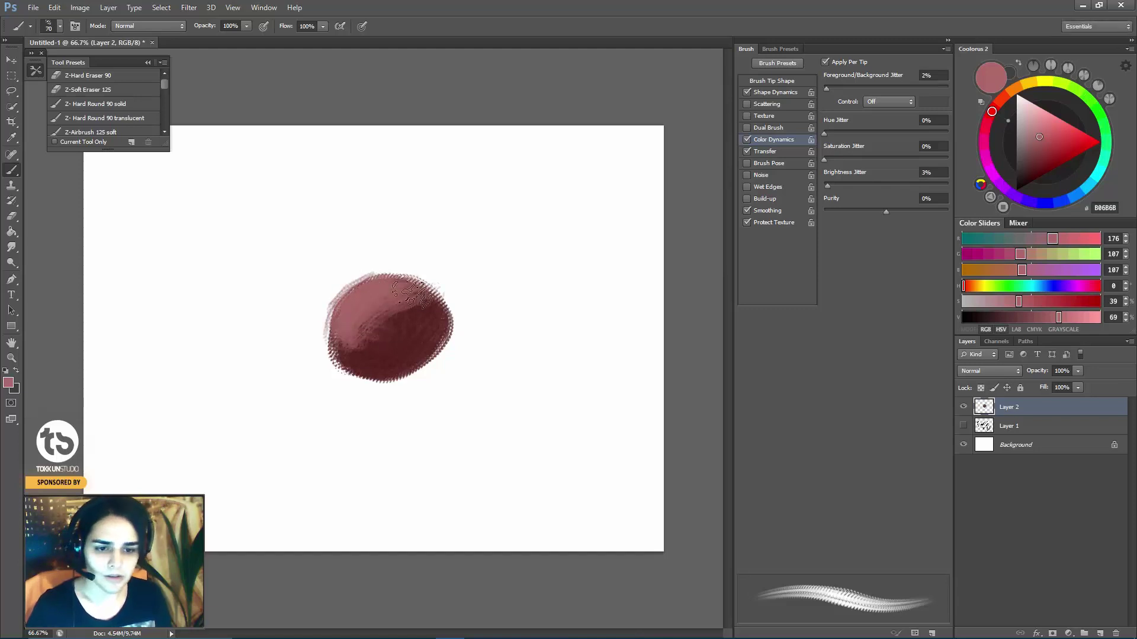
{"action": "key", "text": "bracketright"}
{"action": "key", "text": "bracketright"}
{"action": "key", "text": "bracketright"}
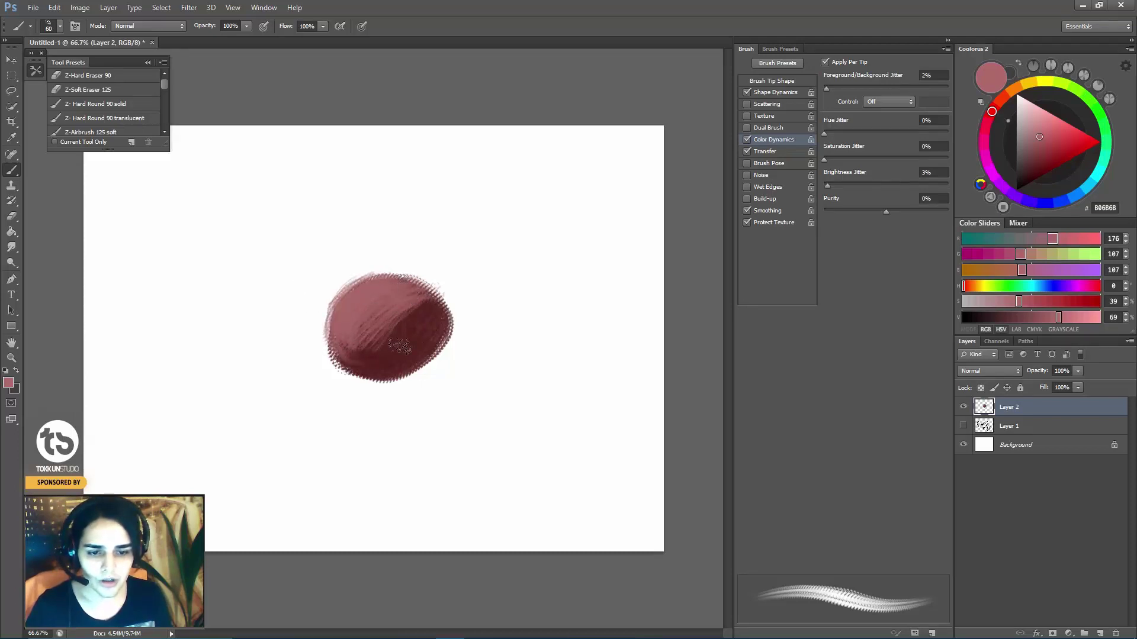
At 100% zoom, shade the ball's shadow side with sampled dark maroon, then sample the lighter red.
{"action": "key", "text": "ctrl+plus"}
{"action": "left_click", "coordinate": [438, 308], "text": "alt"}
{"action": "mouse_move", "coordinate": [436, 285]}
{"action": "left_mouse_down"}
{"action": "mouse_move", "coordinate": [382, 341]}
{"action": "mouse_move", "coordinate": [449, 272]}
{"action": "mouse_move", "coordinate": [409, 347]}
{"action": "left_mouse_up"}
{"action": "key", "text": "ctrl+z"}
{"action": "mouse_move", "coordinate": [441, 279]}
{"action": "left_mouse_down"}
{"action": "mouse_move", "coordinate": [441, 316]}
{"action": "mouse_move", "coordinate": [397, 367]}
{"action": "mouse_move", "coordinate": [367, 311]}
{"action": "mouse_move", "coordinate": [359, 379]}
{"action": "mouse_move", "coordinate": [326, 355]}
{"action": "mouse_move", "coordinate": [382, 352]}
{"action": "left_mouse_up"}
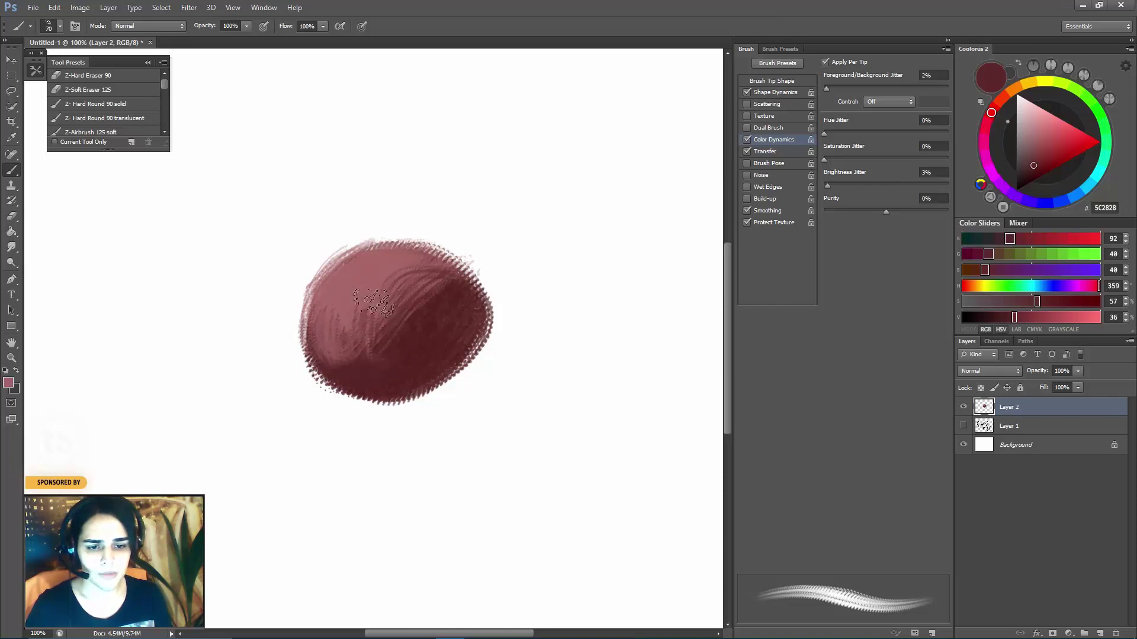
{"action": "left_click", "coordinate": [395, 291], "text": "alt"}
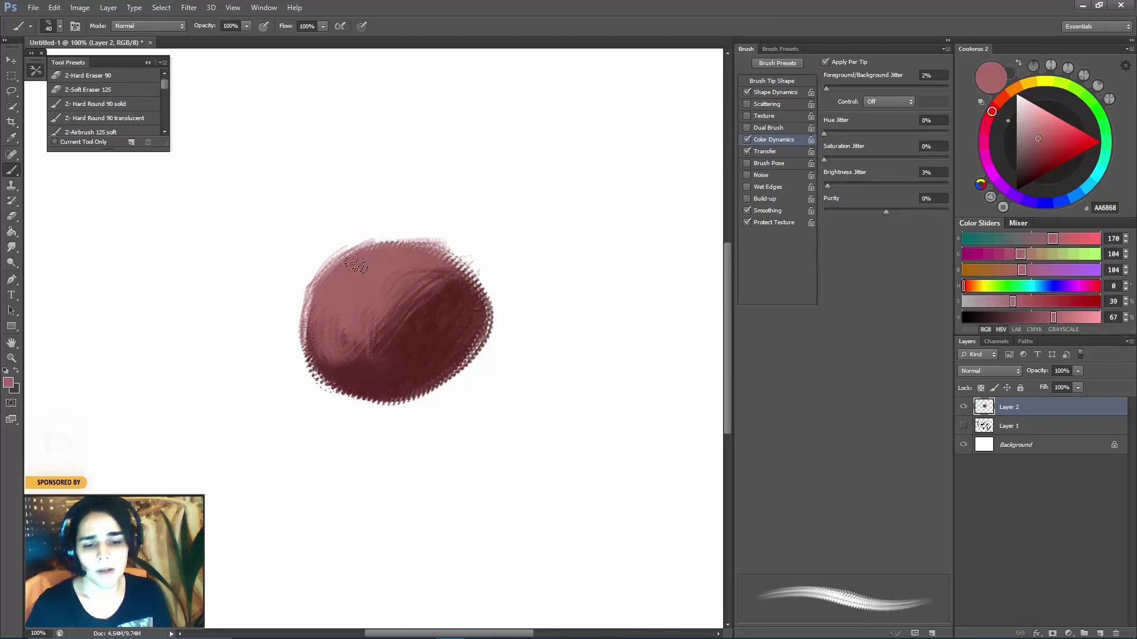
Test erasing part of the ball's edge with the Eraser, then undo the erasure.
{"action": "key", "text": "e"}
{"action": "right_click", "coordinate": [383, 238]}
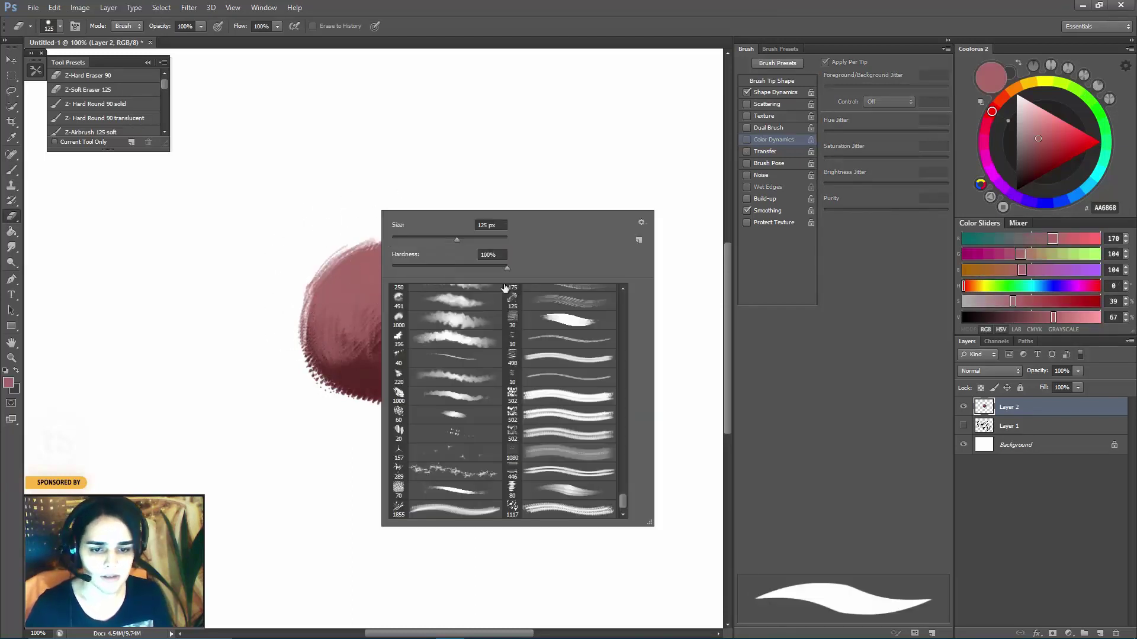
{"action": "left_click", "coordinate": [257, 365]}
{"action": "mouse_move", "coordinate": [343, 278]}
{"action": "left_mouse_down"}
{"action": "mouse_move", "coordinate": [399, 347]}
{"action": "mouse_move", "coordinate": [359, 314]}
{"action": "mouse_move", "coordinate": [337, 358]}
{"action": "mouse_move", "coordinate": [339, 321]}
{"action": "mouse_move", "coordinate": [387, 346]}
{"action": "mouse_move", "coordinate": [372, 358]}
{"action": "mouse_move", "coordinate": [355, 326]}
{"action": "mouse_move", "coordinate": [333, 368]}
{"action": "mouse_move", "coordinate": [391, 357]}
{"action": "mouse_move", "coordinate": [319, 350]}
{"action": "left_mouse_up"}
{"action": "key", "text": "ctrl+z"}
Return to the Brush, sample dark maroon from the ball, and resize the brush.
{"action": "key", "text": "b"}
{"action": "left_click", "coordinate": [357, 374], "text": "alt"}
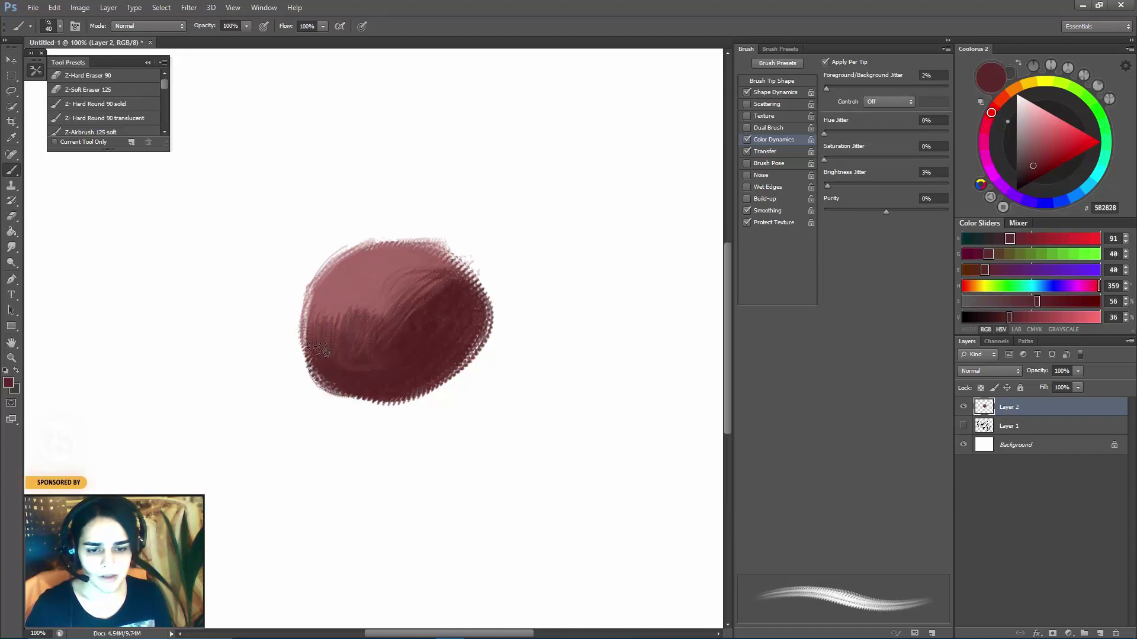
{"action": "key", "text": "ctrl+minus"}
{"action": "key", "text": "ctrl+minus"}
{"action": "key", "text": "ctrl+plus"}
{"action": "key", "text": "ctrl+plus"}
{"action": "key", "text": "bracketright"}
{"action": "key", "text": "bracketright"}
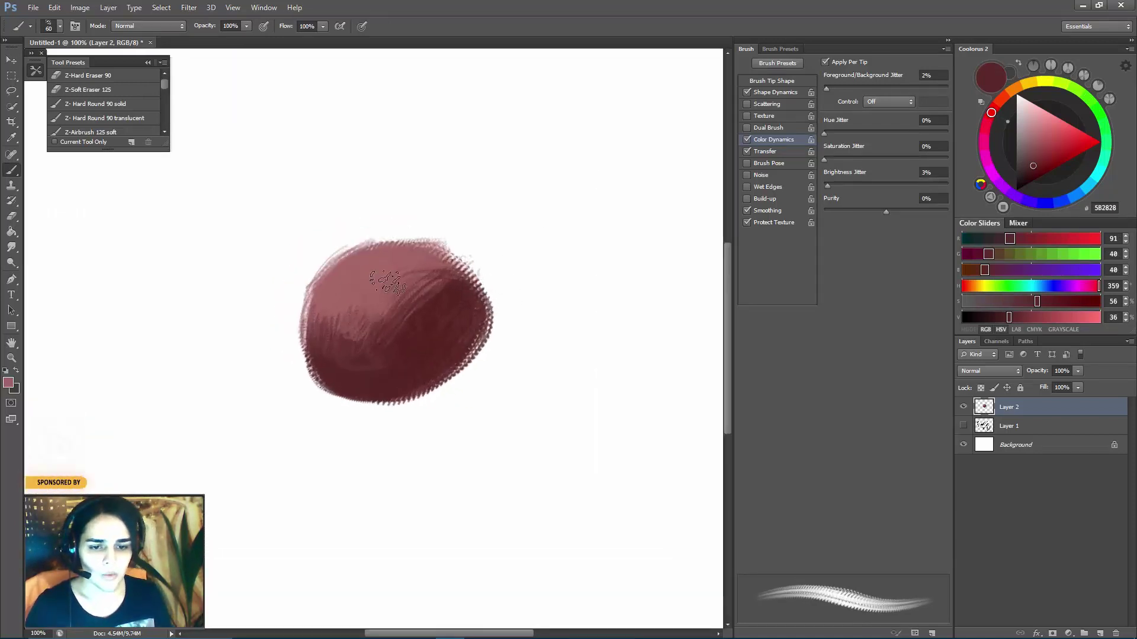
{"action": "left_click", "coordinate": [378, 319], "text": "alt"}
{"action": "left_click", "coordinate": [363, 337], "text": "alt"}
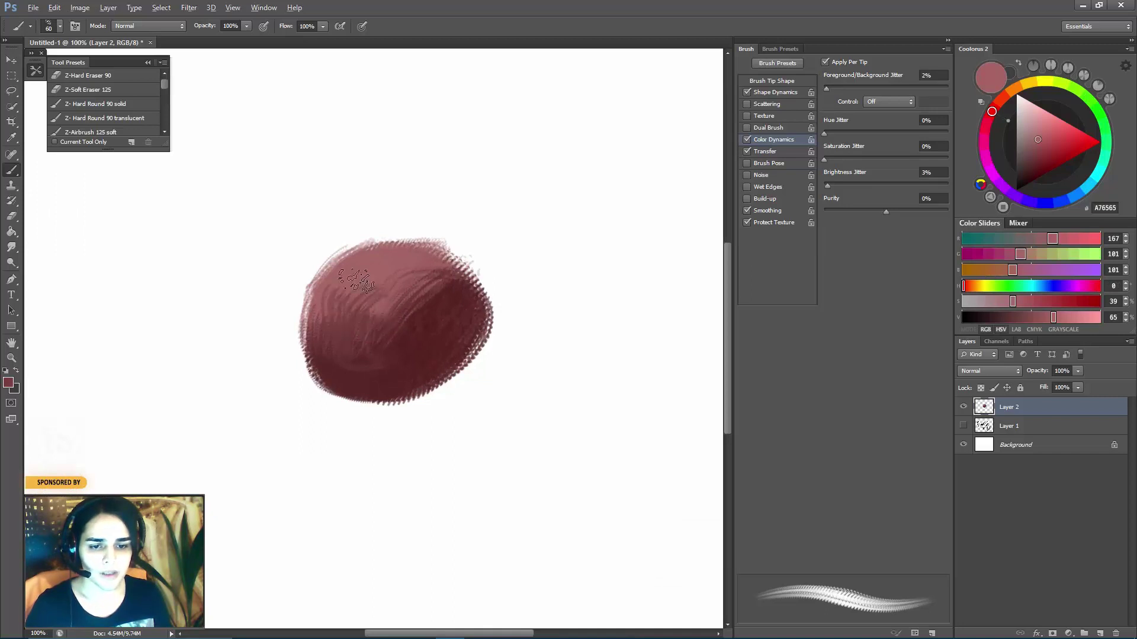
{"action": "key", "text": "bracketleft"}
{"action": "key", "text": "bracketleft"}
{"action": "key", "text": "bracketleft"}
{"action": "key", "text": "bracketleft"}
{"action": "key", "text": "bracketleft"}
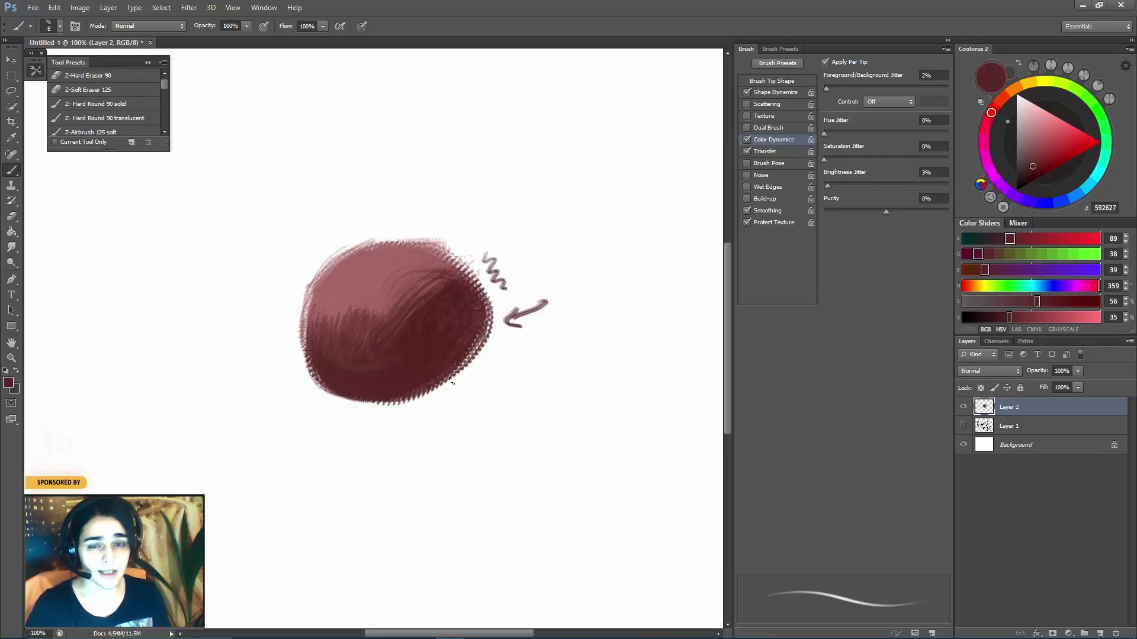
{"action": "key", "text": "bracketright"}
{"action": "key", "text": "bracketright"}
{"action": "key", "text": "bracketright"}
{"action": "key", "text": "bracketright"}
{"action": "key", "text": "bracketright"}
{"action": "key", "text": "bracketright"}
Darken the ball's right edge with a 20 px brush, covering the lower-right light streak.
{"action": "left_click_drag", "start_coordinate": [494, 224], "coordinate": [487, 300]}
{"action": "key", "text": "ctrl+z"}
{"action": "key", "text": "bracketleft"}
{"action": "key", "text": "bracketleft"}
{"action": "key", "text": "bracketleft"}
{"action": "key", "text": "bracketleft"}
{"action": "key", "text": "bracketright"}
{"action": "left_click_drag", "start_coordinate": [483, 344], "coordinate": [477, 306]}
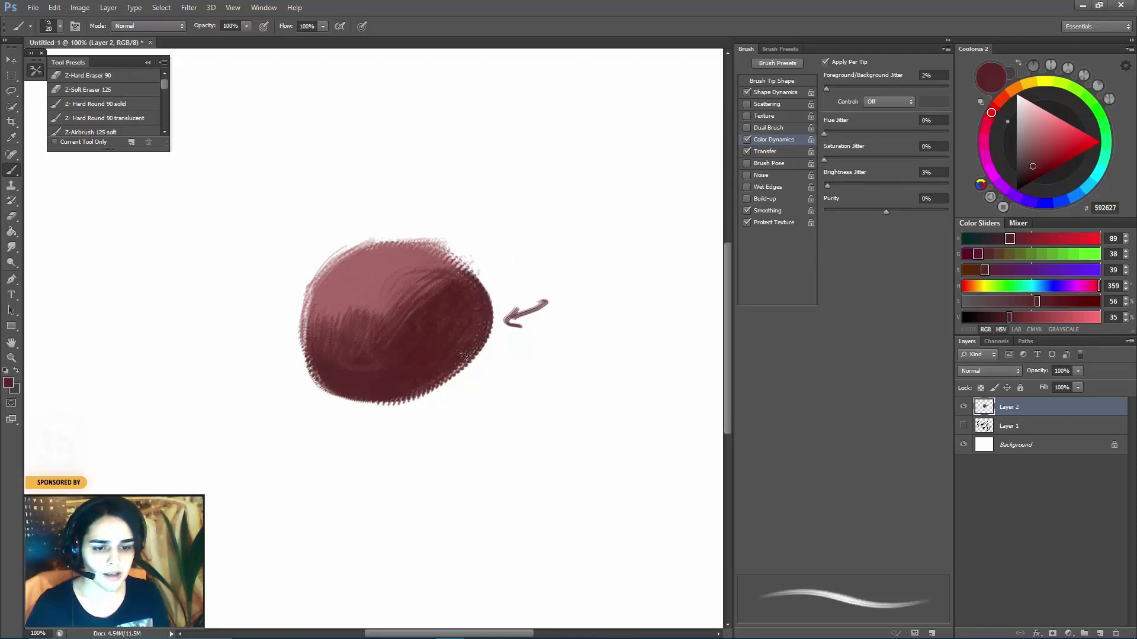
{"action": "left_click_drag", "start_coordinate": [462, 358], "coordinate": [472, 350]}
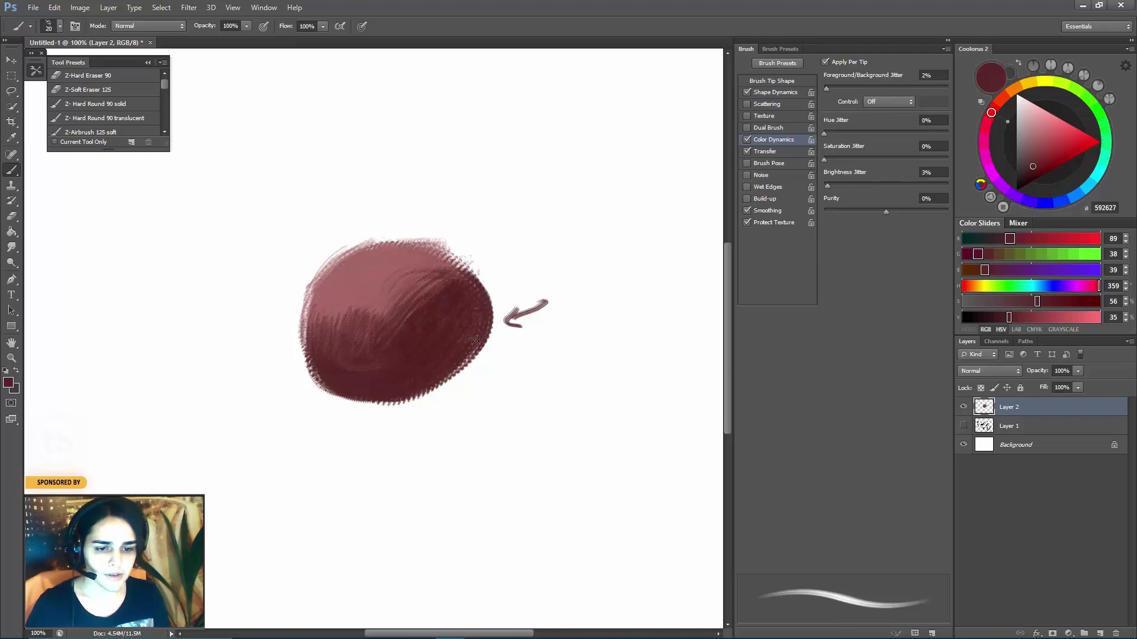
{"action": "key", "text": "ctrl+minus"}
Reduce the Brush Tip Shape spacing and paint dark red test rings left of the ball.
{"action": "left_click", "coordinate": [769, 93]}
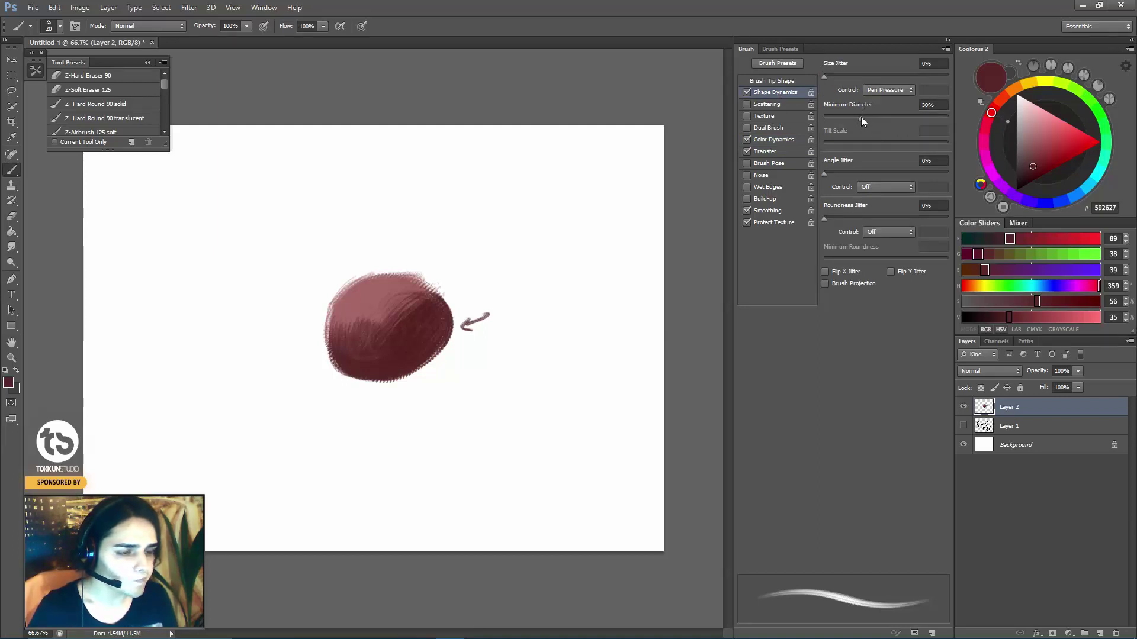
{"action": "left_click", "coordinate": [779, 80]}
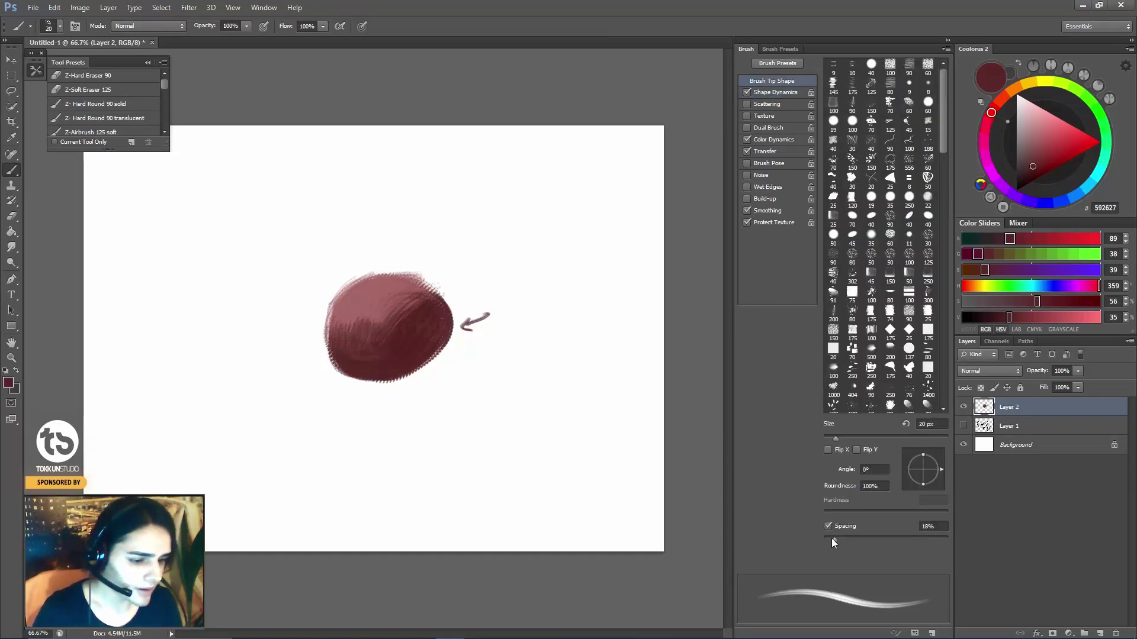
{"action": "left_click_drag", "start_coordinate": [834, 535], "coordinate": [830, 538]}
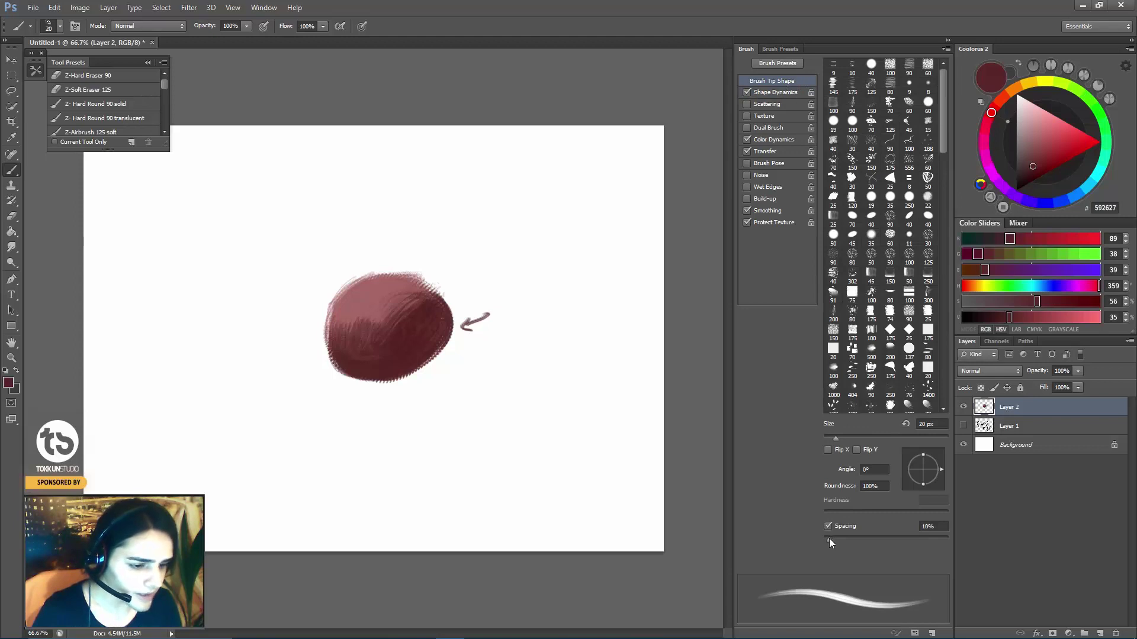
{"action": "key", "text": "bracketright"}
{"action": "key", "text": "bracketright"}
{"action": "key", "text": "bracketright"}
{"action": "key", "text": "bracketright"}
{"action": "key", "text": "bracketright"}
{"action": "mouse_move", "coordinate": [275, 244]}
{"action": "left_mouse_down"}
{"action": "mouse_move", "coordinate": [258, 314]}
{"action": "mouse_move", "coordinate": [325, 448]}
{"action": "mouse_move", "coordinate": [318, 401]}
{"action": "left_mouse_up"}
{"action": "key", "text": "ctrl+z"}
{"action": "key", "text": "ctrl+z"}
{"action": "mouse_move", "coordinate": [217, 323]}
{"action": "left_mouse_down"}
{"action": "mouse_move", "coordinate": [292, 333]}
{"action": "mouse_move", "coordinate": [225, 385]}
{"action": "left_mouse_up"}
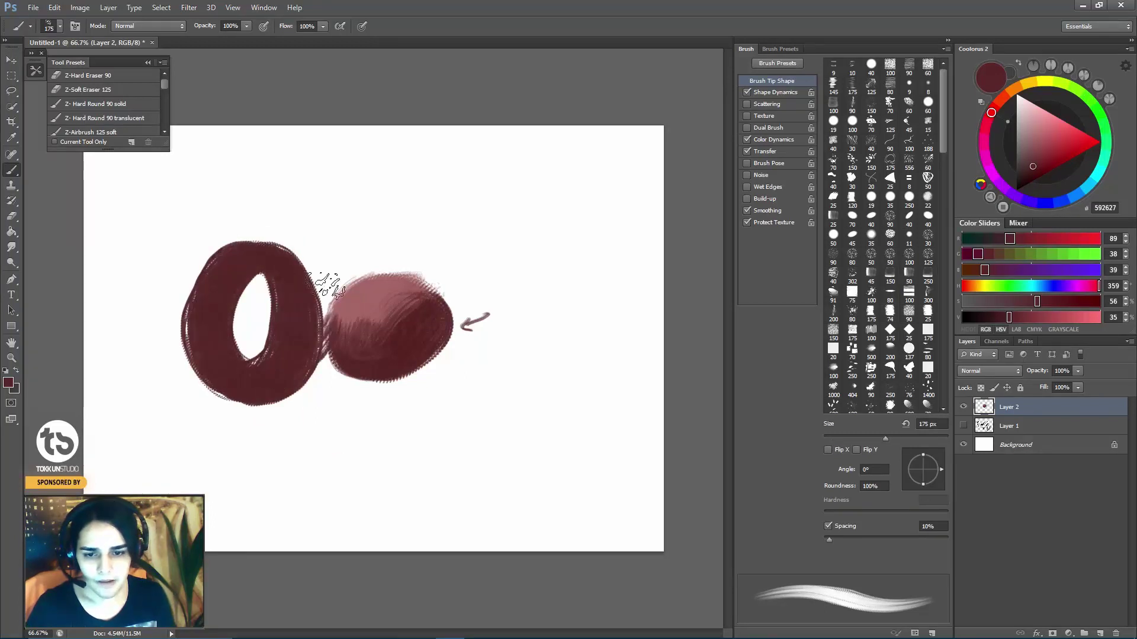
{"action": "key", "text": "bracketleft"}
{"action": "key", "text": "bracketleft"}
{"action": "key", "text": "bracketleft"}
{"action": "key", "text": "bracketleft"}
{"action": "key", "text": "bracketleft"}
{"action": "key", "text": "bracketleft"}
{"action": "key", "text": "bracketleft"}
{"action": "key", "text": "bracketleft"}
{"action": "key", "text": "bracketleft"}
{"action": "key", "text": "bracketleft"}
{"action": "key", "text": "bracketleft"}
{"action": "key", "text": "bracketleft"}
{"action": "key", "text": "bracketleft"}
{"action": "key", "text": "bracketleft"}
{"action": "key", "text": "bracketleft"}
{"action": "key", "text": "bracketleft"}
{"action": "key", "text": "bracketleft"}
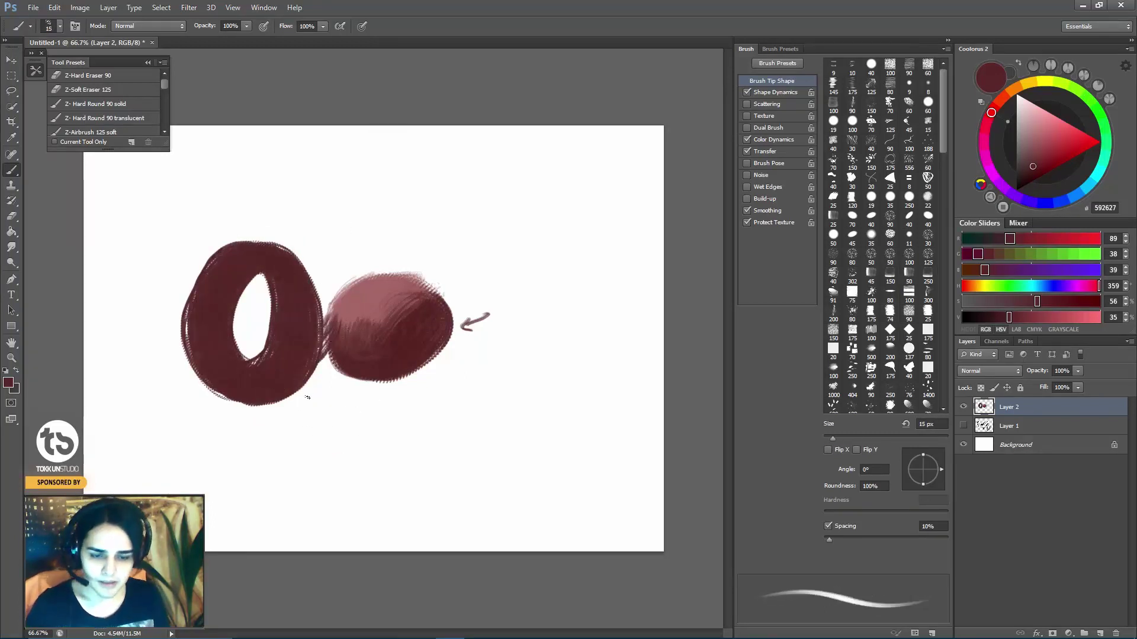
{"action": "key", "text": "ctrl+plus"}
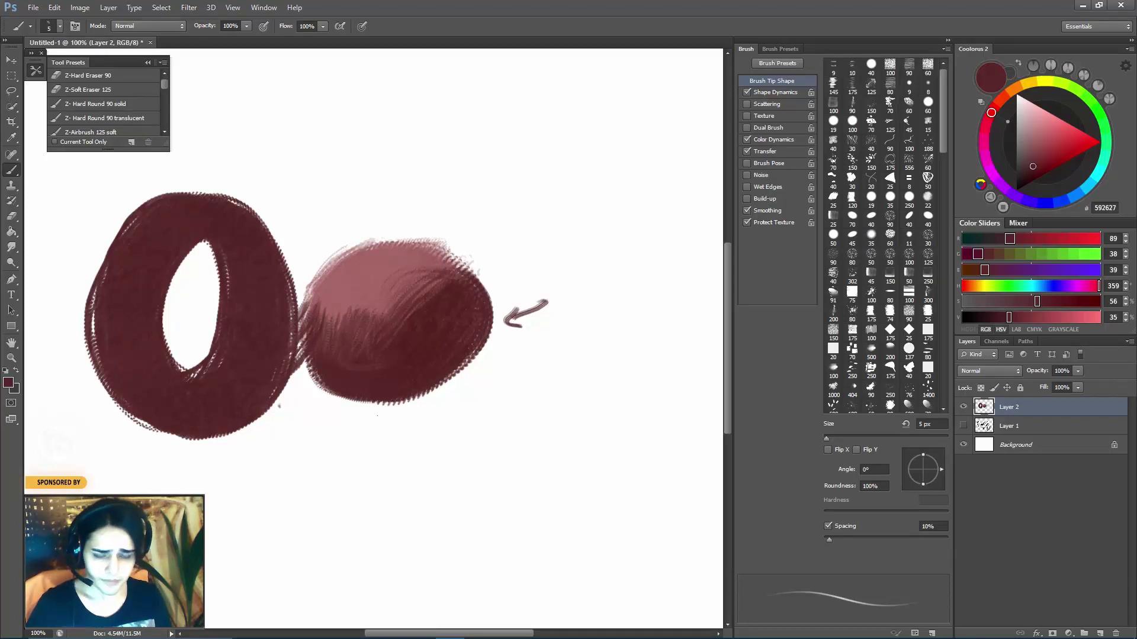
Lower the spacing to 4% and paint a dark red test ring below-right of the ball.
{"action": "left_click_drag", "start_coordinate": [829, 538], "coordinate": [827, 540]}
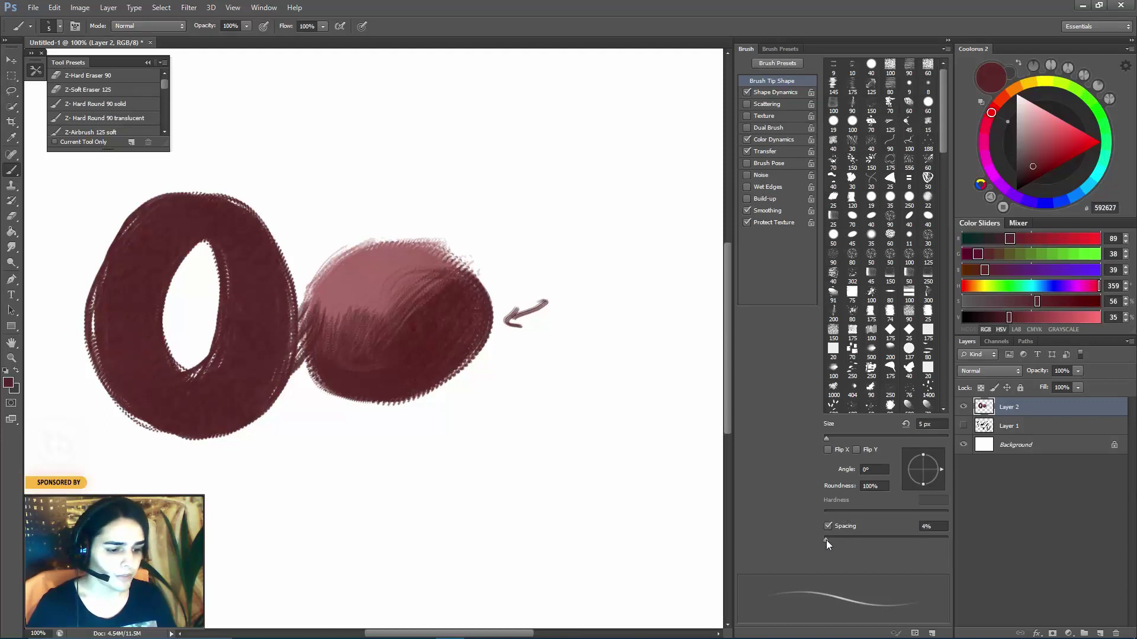
{"action": "key", "text": "bracketright"}
{"action": "key", "text": "bracketright"}
{"action": "key", "text": "bracketright"}
{"action": "key", "text": "bracketright"}
{"action": "key", "text": "bracketright"}
{"action": "key", "text": "bracketright"}
{"action": "key", "text": "bracketright"}
{"action": "key", "text": "bracketright"}
{"action": "key", "text": "bracketright"}
{"action": "key", "text": "bracketright"}
{"action": "key", "text": "bracketright"}
{"action": "key", "text": "bracketright"}
{"action": "key", "text": "bracketright"}
{"action": "key", "text": "bracketright"}
{"action": "key", "text": "bracketright"}
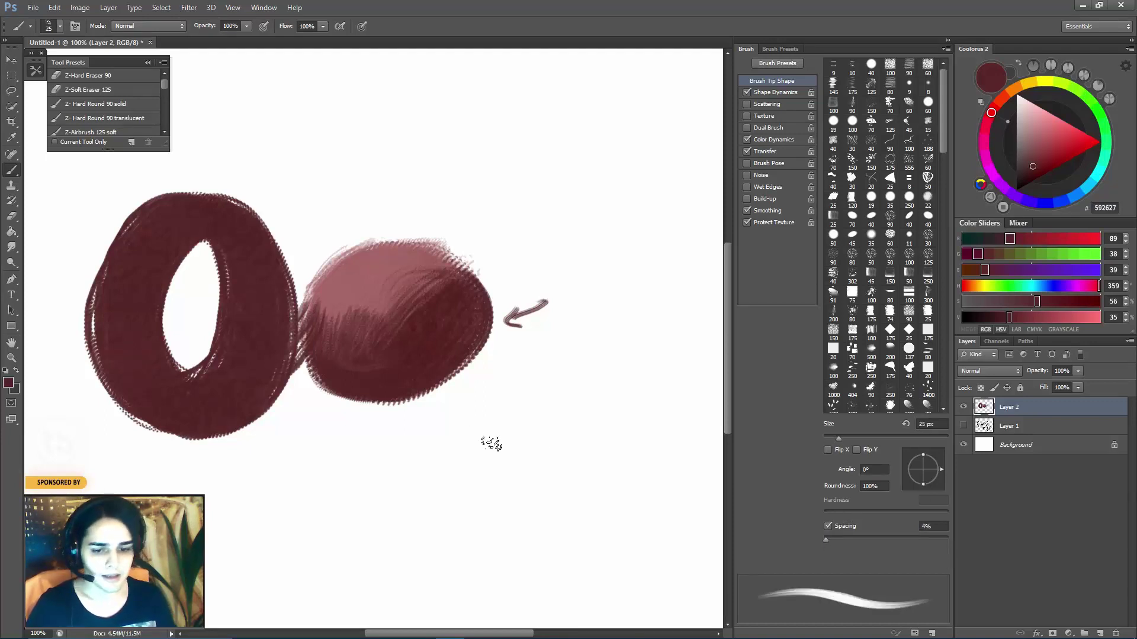
{"action": "mouse_move", "coordinate": [548, 405]}
{"action": "left_mouse_down"}
{"action": "mouse_move", "coordinate": [609, 412]}
{"action": "mouse_move", "coordinate": [516, 498]}
{"action": "mouse_move", "coordinate": [485, 408]}
{"action": "mouse_move", "coordinate": [533, 373]}
{"action": "mouse_move", "coordinate": [562, 483]}
{"action": "mouse_move", "coordinate": [589, 409]}
{"action": "mouse_move", "coordinate": [519, 429]}
{"action": "mouse_move", "coordinate": [563, 390]}
{"action": "mouse_move", "coordinate": [500, 512]}
{"action": "mouse_move", "coordinate": [475, 481]}
{"action": "mouse_move", "coordinate": [513, 448]}
{"action": "left_mouse_up"}
{"action": "key", "text": "bracketright"}
{"action": "key", "text": "bracketright"}
{"action": "key", "text": "bracketright"}
{"action": "key", "text": "ctrl+z"}
{"action": "mouse_move", "coordinate": [525, 408]}
{"action": "left_mouse_down"}
{"action": "mouse_move", "coordinate": [594, 451]}
{"action": "mouse_move", "coordinate": [540, 407]}
{"action": "mouse_move", "coordinate": [487, 429]}
{"action": "mouse_move", "coordinate": [553, 409]}
{"action": "left_mouse_up"}
Try a bigger 125–175 px test blob, then undo all the test donuts.
{"action": "key", "text": "bracketright"}
{"action": "mouse_move", "coordinate": [384, 489]}
{"action": "left_mouse_down"}
{"action": "mouse_move", "coordinate": [400, 534]}
{"action": "mouse_move", "coordinate": [385, 475]}
{"action": "mouse_move", "coordinate": [369, 561]}
{"action": "mouse_move", "coordinate": [343, 516]}
{"action": "mouse_move", "coordinate": [385, 489]}
{"action": "mouse_move", "coordinate": [380, 472]}
{"action": "mouse_move", "coordinate": [355, 519]}
{"action": "mouse_move", "coordinate": [361, 485]}
{"action": "mouse_move", "coordinate": [379, 472]}
{"action": "mouse_move", "coordinate": [414, 540]}
{"action": "mouse_move", "coordinate": [359, 561]}
{"action": "mouse_move", "coordinate": [385, 548]}
{"action": "left_mouse_up"}
{"action": "key", "text": "ctrl+z"}
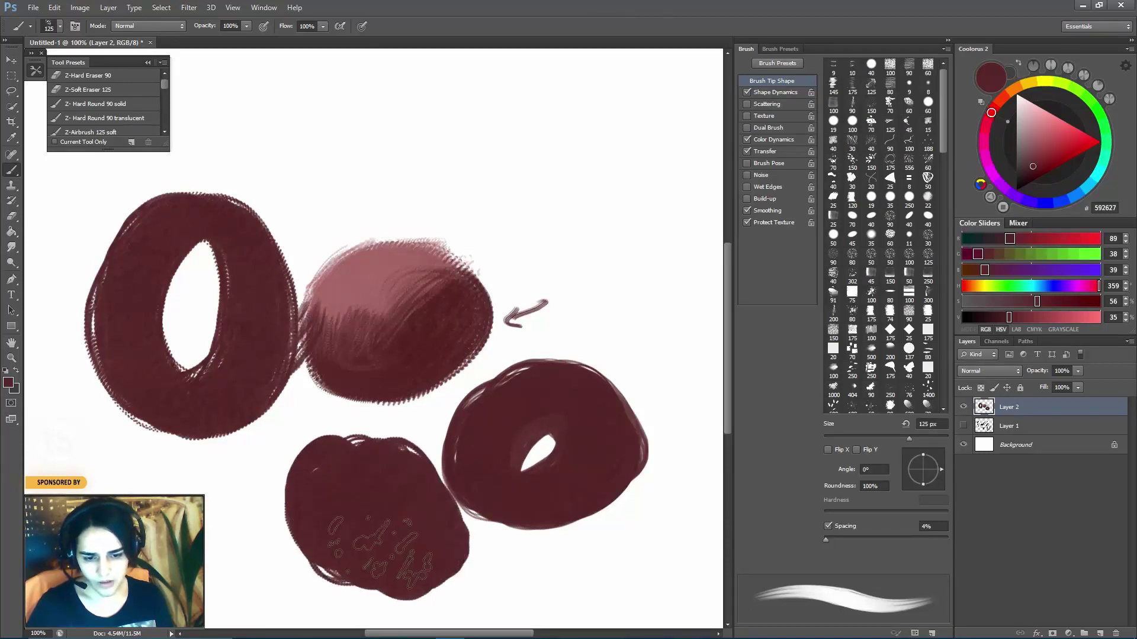
{"action": "key", "text": "ctrl+z"}
{"action": "key", "text": "bracketright"}
{"action": "key", "text": "bracketright"}
{"action": "key", "text": "ctrl+minus"}
{"action": "key", "text": "ctrl+alt+z"}
{"action": "key", "text": "ctrl+alt+z"}
{"action": "key", "text": "ctrl+alt+z"}
{"action": "key", "text": "ctrl+alt+z"}
{"action": "key", "text": "ctrl+alt+z"}
{"action": "key", "text": "ctrl+alt+z"}
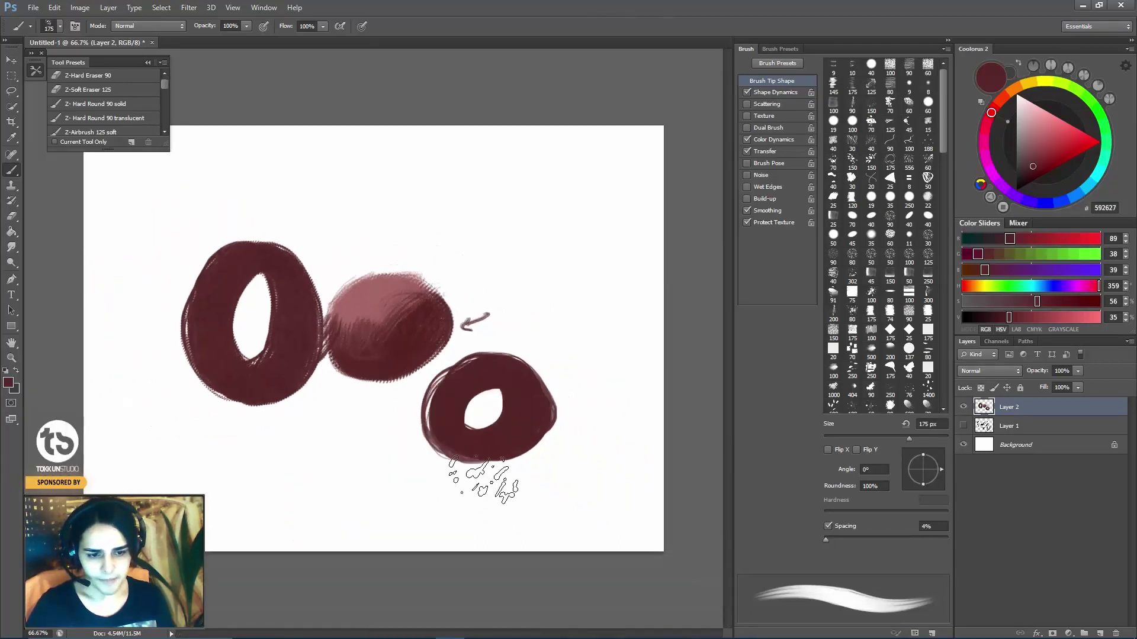
Pick a green hue and paint a large green ball below-right of the maroon ball.
{"action": "key", "text": "bracketleft"}
{"action": "key", "text": "bracketleft"}
{"action": "key", "text": "bracketleft"}
{"action": "key", "text": "bracketleft"}
{"action": "left_click_drag", "start_coordinate": [503, 406], "coordinate": [557, 438]}
{"action": "key", "text": "ctrl+z"}
{"action": "left_click_drag", "start_coordinate": [1075, 89], "coordinate": [1082, 95]}
{"action": "mouse_move", "coordinate": [491, 392]}
{"action": "left_mouse_down"}
{"action": "mouse_move", "coordinate": [550, 438]}
{"action": "mouse_move", "coordinate": [479, 358]}
{"action": "mouse_move", "coordinate": [468, 373]}
{"action": "mouse_move", "coordinate": [503, 471]}
{"action": "mouse_move", "coordinate": [527, 399]}
{"action": "mouse_move", "coordinate": [559, 393]}
{"action": "left_mouse_up"}
Brighten the green ball's upper half with lighter green strokes, then sample its dark green.
{"action": "mouse_move", "coordinate": [527, 358]}
{"action": "left_mouse_down"}
{"action": "mouse_move", "coordinate": [560, 406]}
{"action": "mouse_move", "coordinate": [529, 355]}
{"action": "left_mouse_up"}
{"action": "key", "text": "bracketleft"}
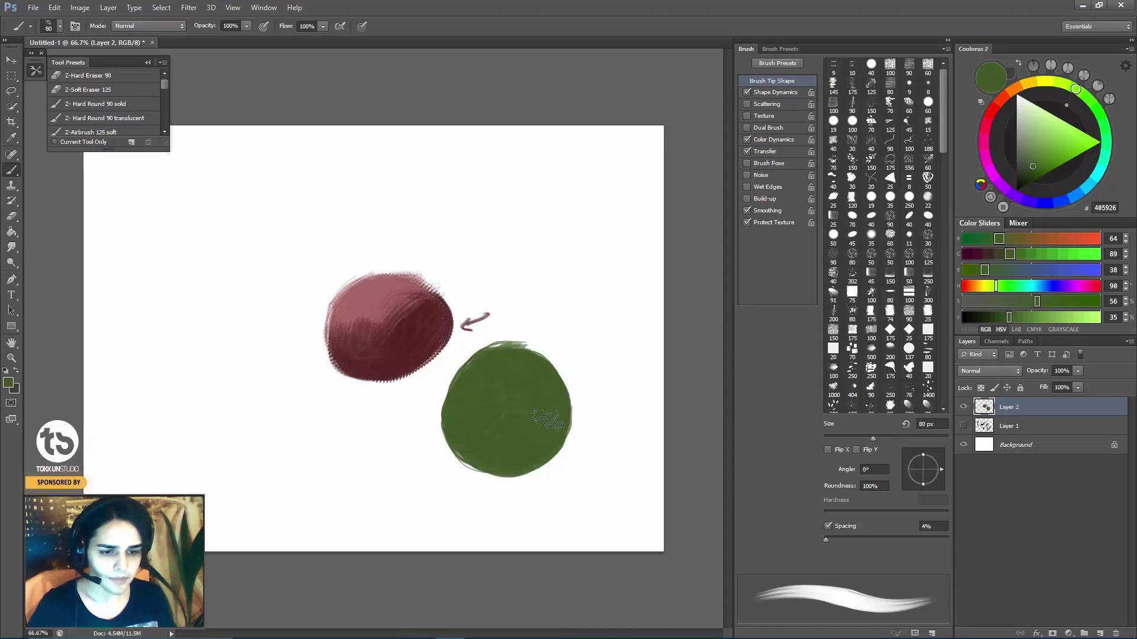
{"action": "left_click", "coordinate": [1031, 137]}
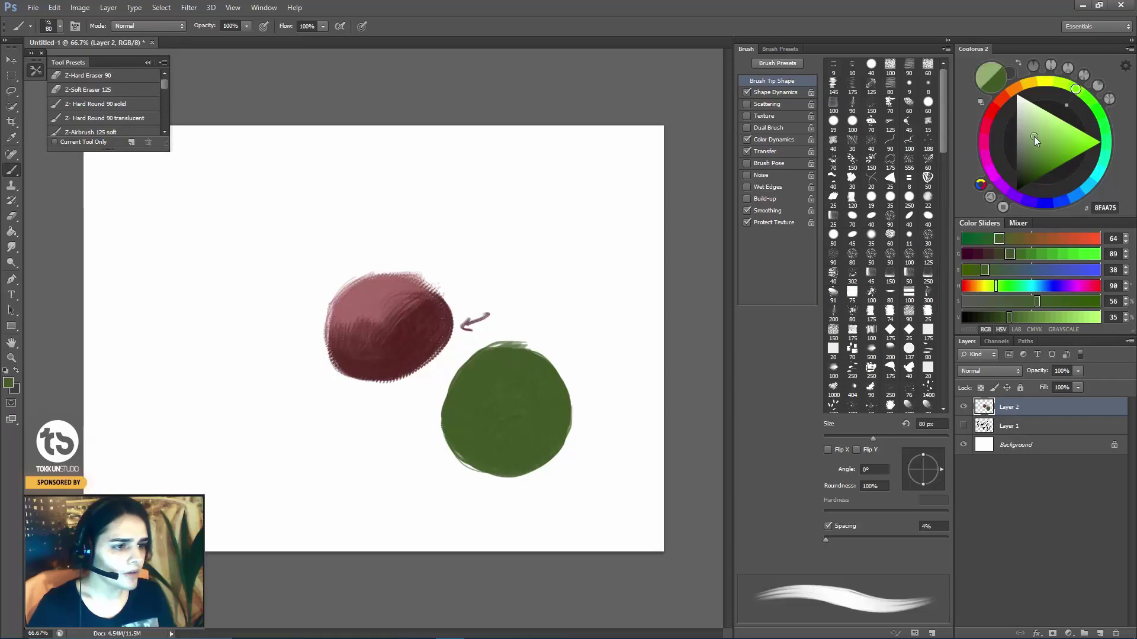
{"action": "mouse_move", "coordinate": [470, 367]}
{"action": "left_mouse_down"}
{"action": "mouse_move", "coordinate": [475, 391]}
{"action": "mouse_move", "coordinate": [503, 349]}
{"action": "mouse_move", "coordinate": [463, 393]}
{"action": "mouse_move", "coordinate": [518, 355]}
{"action": "mouse_move", "coordinate": [480, 424]}
{"action": "mouse_move", "coordinate": [483, 370]}
{"action": "mouse_move", "coordinate": [530, 361]}
{"action": "mouse_move", "coordinate": [530, 391]}
{"action": "left_mouse_up"}
{"action": "key", "text": "bracketright"}
{"action": "key", "text": "bracketright"}
{"action": "key", "text": "bracketright"}
{"action": "key", "text": "bracketright"}
{"action": "key", "text": "bracketright"}
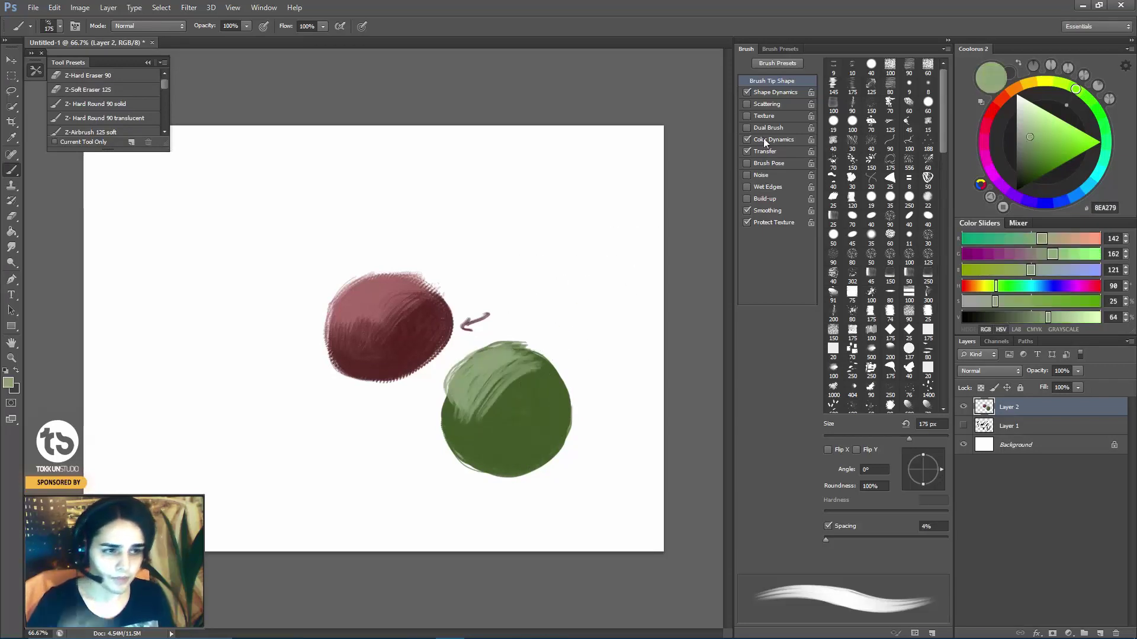
{"action": "key", "text": "bracketleft"}
{"action": "key", "text": "bracketleft"}
{"action": "left_click_drag", "start_coordinate": [501, 367], "coordinate": [554, 381]}
{"action": "mouse_move", "coordinate": [482, 397]}
{"action": "left_mouse_down"}
{"action": "mouse_move", "coordinate": [474, 423]}
{"action": "mouse_move", "coordinate": [465, 419]}
{"action": "left_mouse_up"}
{"action": "mouse_move", "coordinate": [514, 368]}
{"action": "left_mouse_down"}
{"action": "mouse_move", "coordinate": [487, 402]}
{"action": "mouse_move", "coordinate": [493, 420]}
{"action": "mouse_move", "coordinate": [456, 429]}
{"action": "mouse_move", "coordinate": [474, 409]}
{"action": "mouse_move", "coordinate": [550, 384]}
{"action": "left_mouse_up"}
{"action": "left_click", "coordinate": [511, 413], "text": "alt"}
{"action": "key", "text": "bracketleft"}
{"action": "key", "text": "bracketleft"}
{"action": "key", "text": "bracketleft"}
{"action": "key", "text": "bracketleft"}
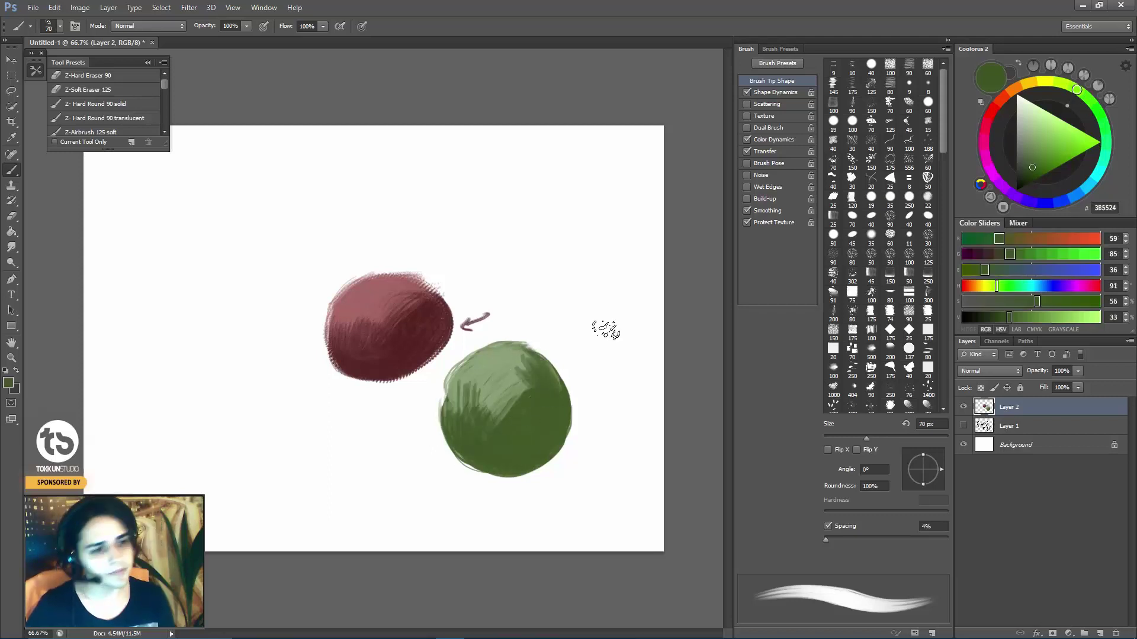
Lower the Transfer opacity jitter minimum and redo the dark strokes on the green ball.
{"action": "left_click", "coordinate": [770, 152]}
{"action": "left_click_drag", "start_coordinate": [894, 106], "coordinate": [847, 112]}
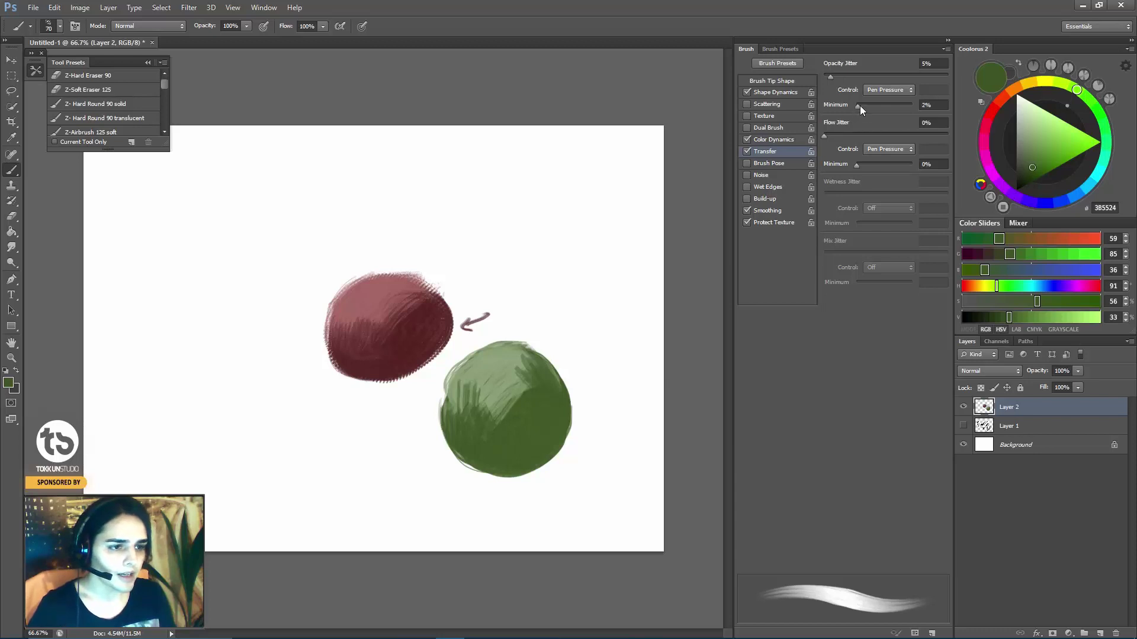
{"action": "key", "text": "ctrl+alt+z"}
{"action": "key", "text": "ctrl+alt+z"}
{"action": "key", "text": "ctrl+alt+z"}
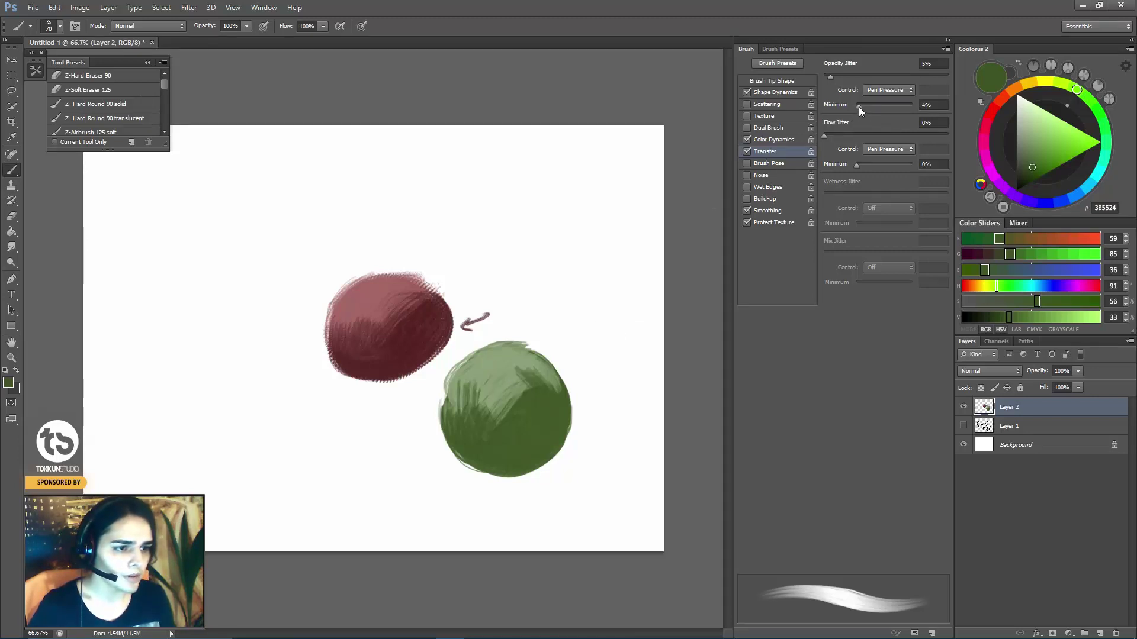
{"action": "mouse_move", "coordinate": [473, 414]}
{"action": "left_mouse_down"}
{"action": "mouse_move", "coordinate": [511, 394]}
{"action": "mouse_move", "coordinate": [513, 358]}
{"action": "mouse_move", "coordinate": [533, 357]}
{"action": "mouse_move", "coordinate": [550, 379]}
{"action": "left_mouse_up"}
Sample lighter green from the ball and extend its highlight with a 125 px brush.
{"action": "key", "text": "bracketright"}
{"action": "key", "text": "bracketright"}
{"action": "left_click", "coordinate": [488, 364], "text": "alt"}
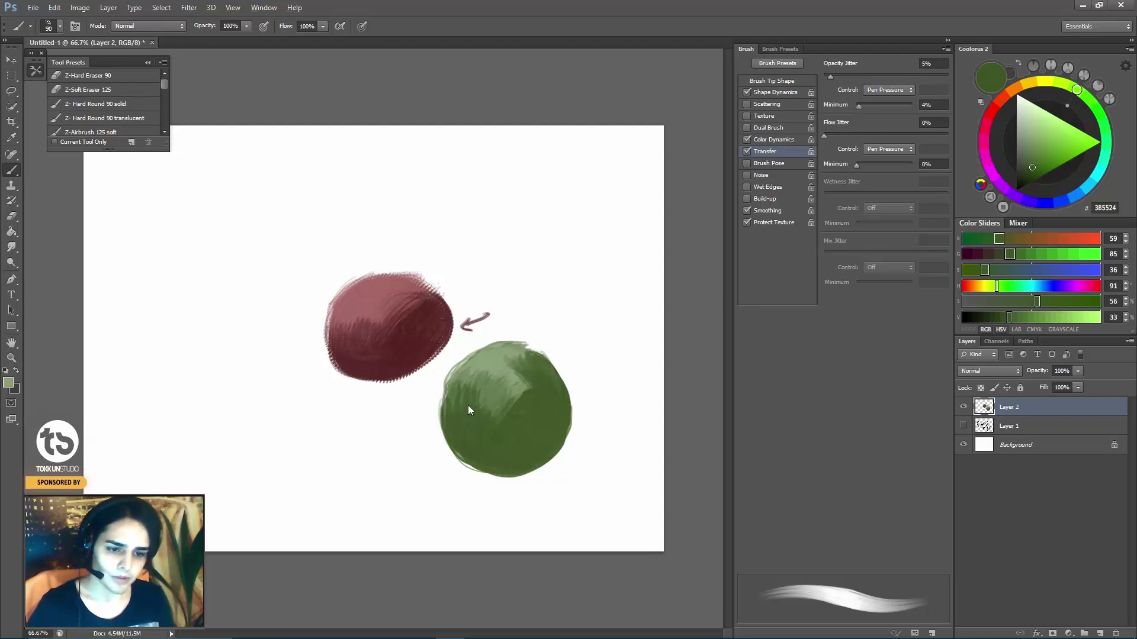
{"action": "left_click", "coordinate": [500, 375], "text": "alt"}
{"action": "key", "text": "bracketright"}
{"action": "key", "text": "bracketright"}
{"action": "mouse_move", "coordinate": [501, 385]}
{"action": "left_mouse_down"}
{"action": "mouse_move", "coordinate": [469, 435]}
{"action": "mouse_move", "coordinate": [497, 428]}
{"action": "left_mouse_up"}
{"action": "left_click_drag", "start_coordinate": [530, 374], "coordinate": [517, 415]}
{"action": "key", "text": "ctrl+plus"}
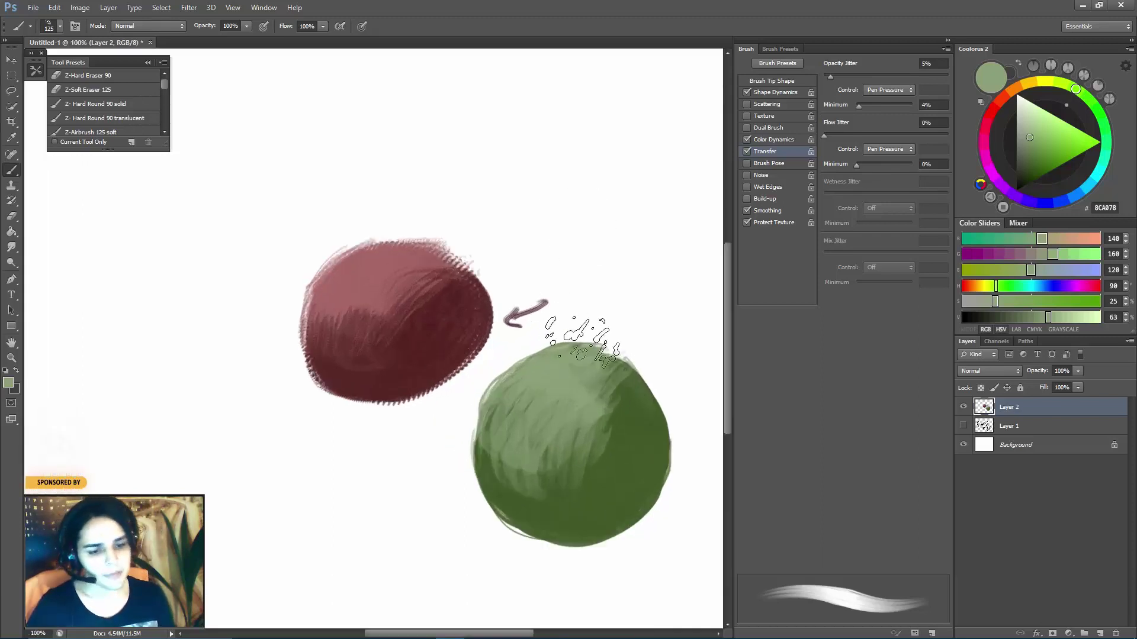
{"action": "key", "text": "bracketleft"}
{"action": "key", "text": "bracketleft"}
{"action": "key", "text": "bracketleft"}
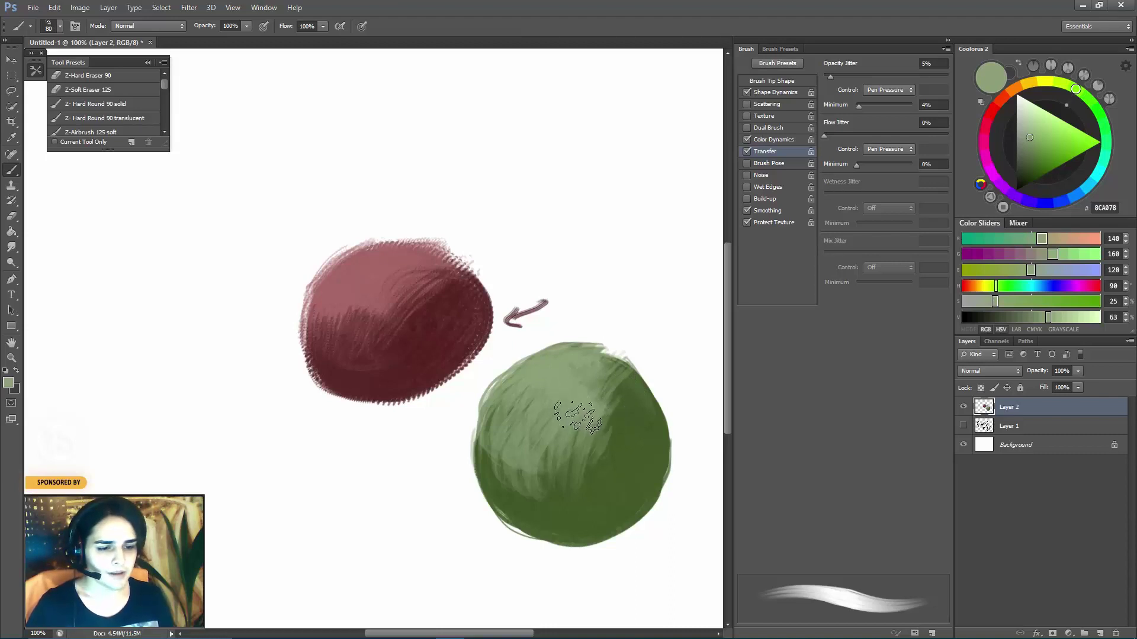
{"action": "key", "text": "bracketleft"}
{"action": "key", "text": "bracketleft"}
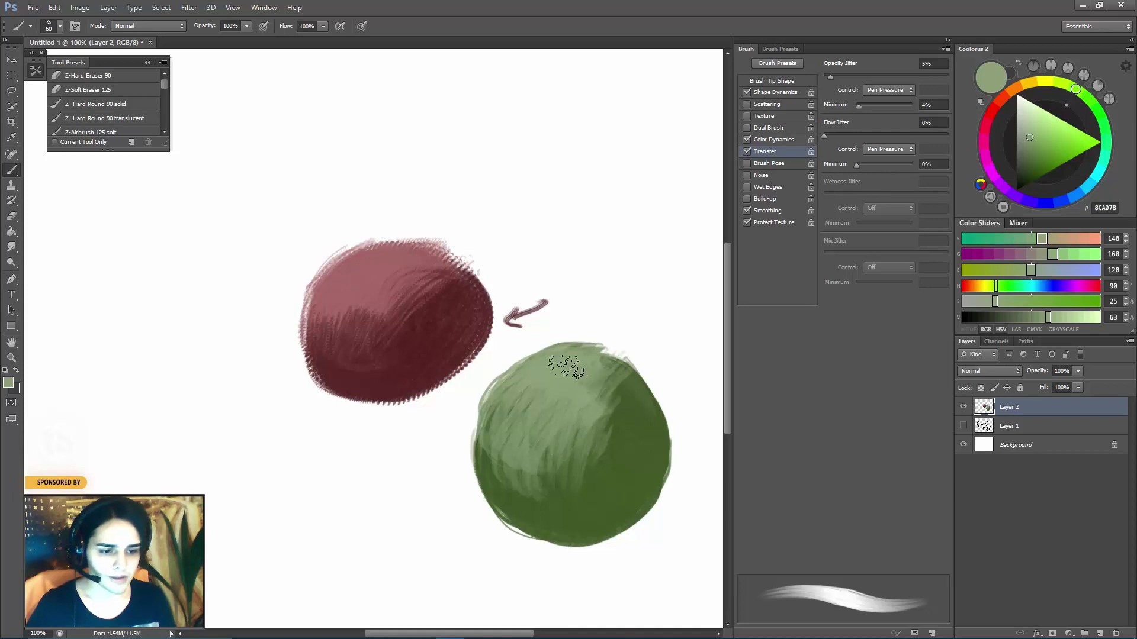
Raise the opacity jitter minimum to 67% and paint light green down the ball's middle.
{"action": "mouse_move", "coordinate": [596, 379]}
{"action": "left_mouse_down"}
{"action": "mouse_move", "coordinate": [647, 394]}
{"action": "mouse_move", "coordinate": [619, 429]}
{"action": "left_mouse_up"}
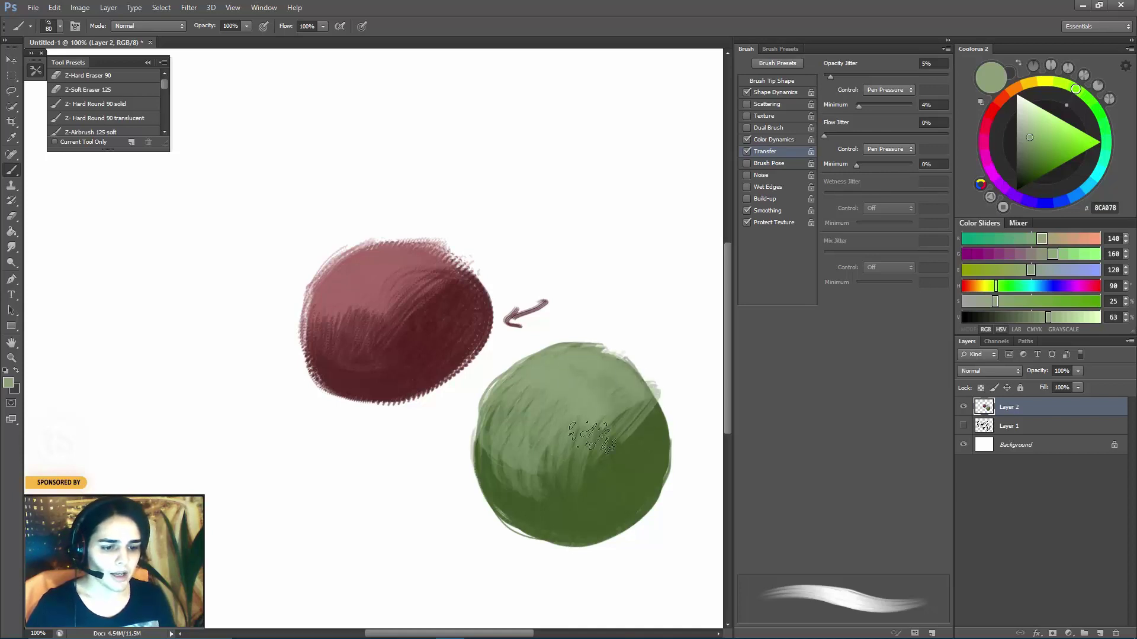
{"action": "key", "text": "bracketright"}
{"action": "key", "text": "bracketright"}
{"action": "key", "text": "bracketright"}
{"action": "key", "text": "bracketright"}
{"action": "key", "text": "bracketright"}
{"action": "key", "text": "bracketright"}
{"action": "key", "text": "bracketright"}
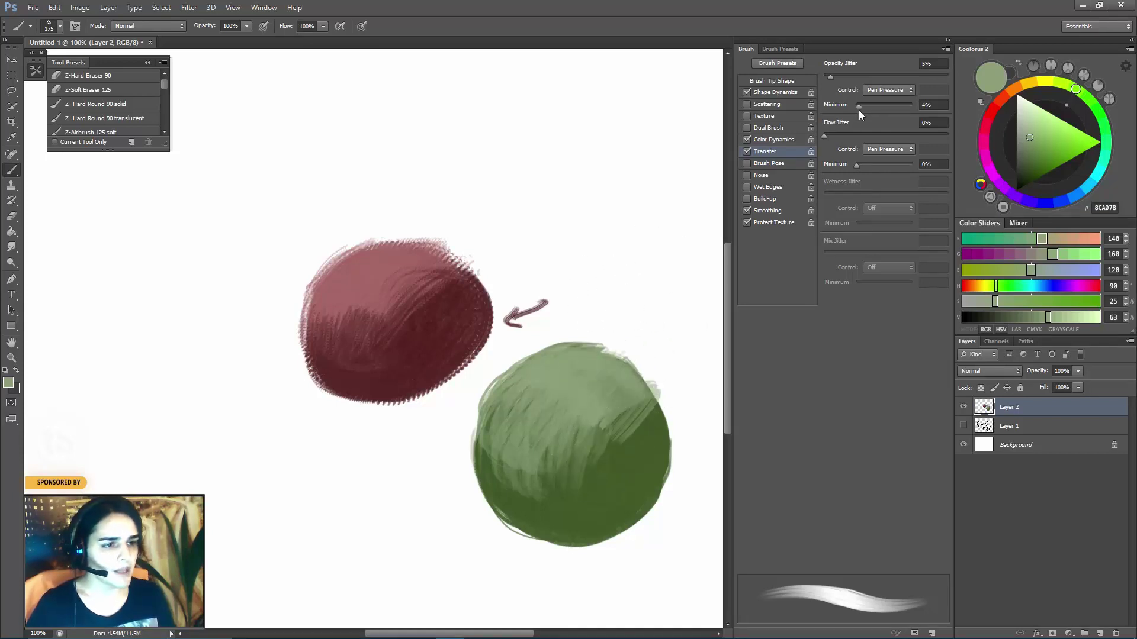
{"action": "left_click_drag", "start_coordinate": [859, 110], "coordinate": [893, 111]}
{"action": "left_click_drag", "start_coordinate": [549, 412], "coordinate": [523, 487]}
{"action": "key", "text": "ctrl+z"}
{"action": "left_click_drag", "start_coordinate": [516, 436], "coordinate": [516, 461]}
{"action": "left_click_drag", "start_coordinate": [554, 418], "coordinate": [545, 460]}
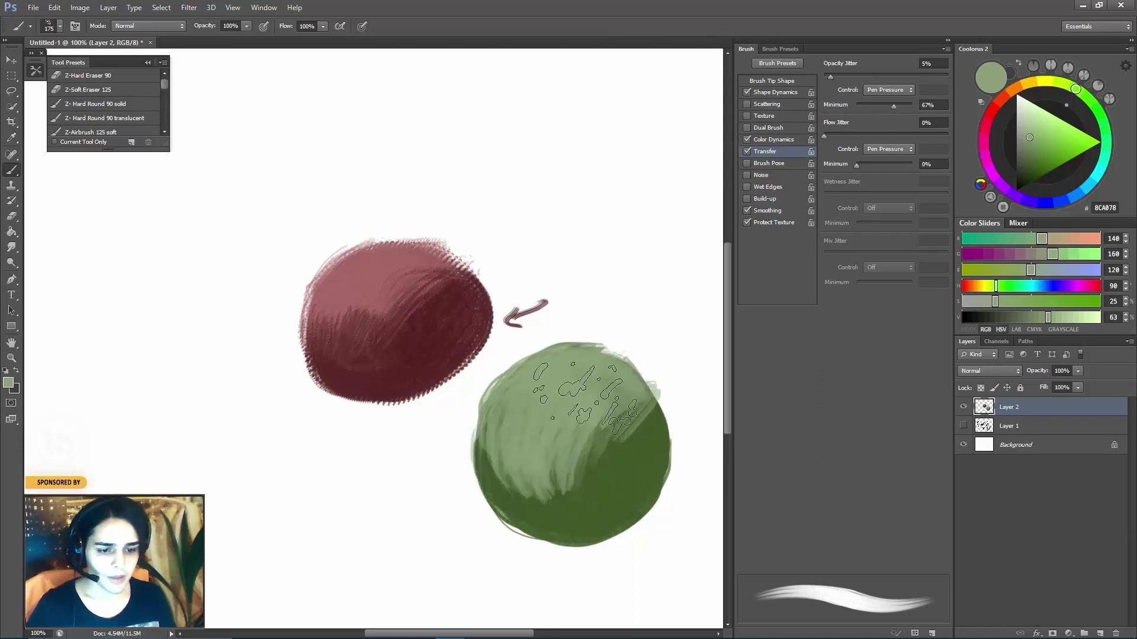
Remove the stray light green mark near the arrow and zoom back out to 66.7%.
{"action": "key", "text": "bracketleft"}
{"action": "key", "text": "bracketleft"}
{"action": "key", "text": "bracketleft"}
{"action": "key", "text": "bracketleft"}
{"action": "key", "text": "bracketleft"}
{"action": "key", "text": "bracketleft"}
{"action": "key", "text": "bracketleft"}
{"action": "key", "text": "bracketleft"}
{"action": "key", "text": "bracketleft"}
{"action": "mouse_move", "coordinate": [556, 223]}
{"action": "left_mouse_down"}
{"action": "mouse_move", "coordinate": [513, 240]}
{"action": "mouse_move", "coordinate": [542, 243]}
{"action": "left_mouse_up"}
{"action": "key", "text": "bracketleft"}
{"action": "key", "text": "bracketleft"}
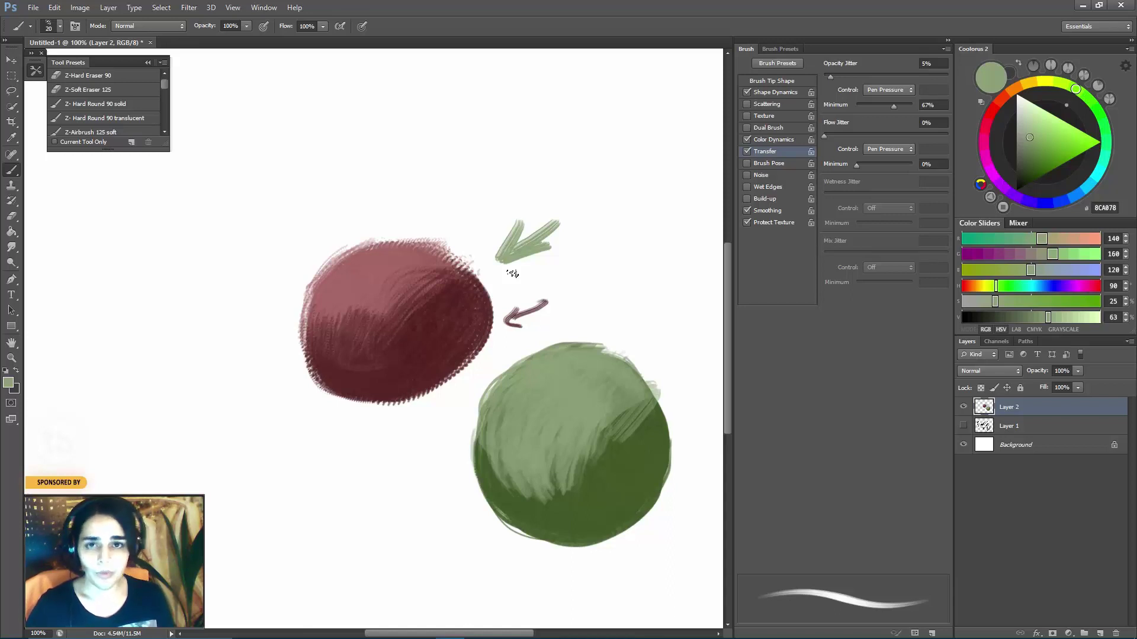
{"action": "key", "text": "ctrl+alt+z"}
{"action": "key", "text": "ctrl+alt+z"}
{"action": "key", "text": "ctrl+minus"}
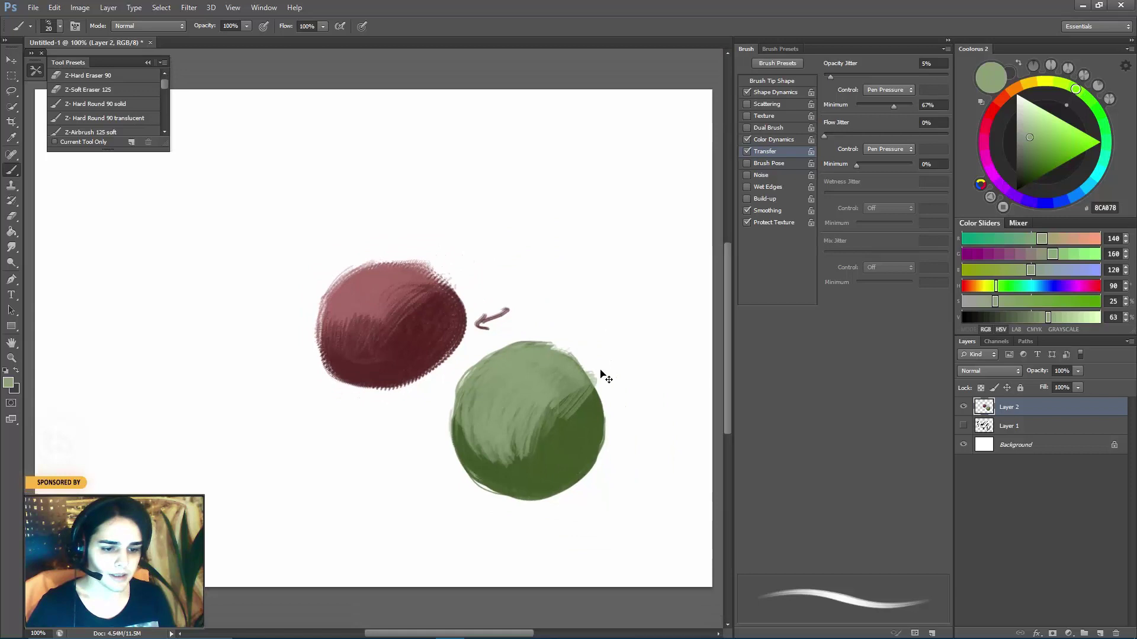
Save the tuned hairy brush as a new preset named 'hairy smooth'.
{"action": "left_click", "coordinate": [932, 633]}
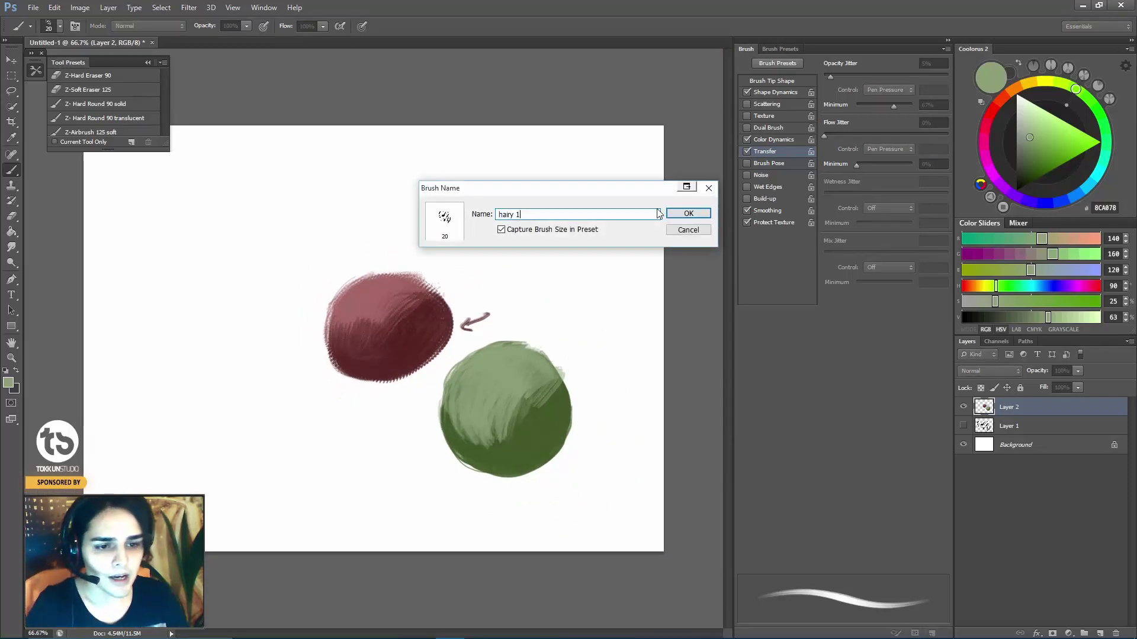
{"action": "type", "text": "smooth"}
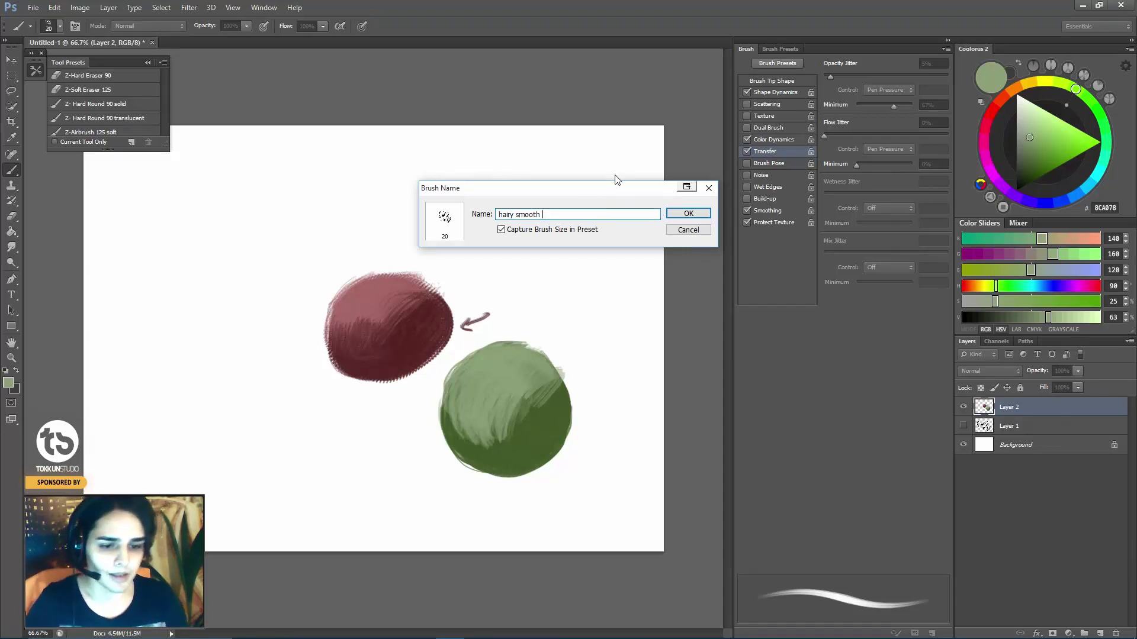
{"action": "left_click", "coordinate": [689, 214]}
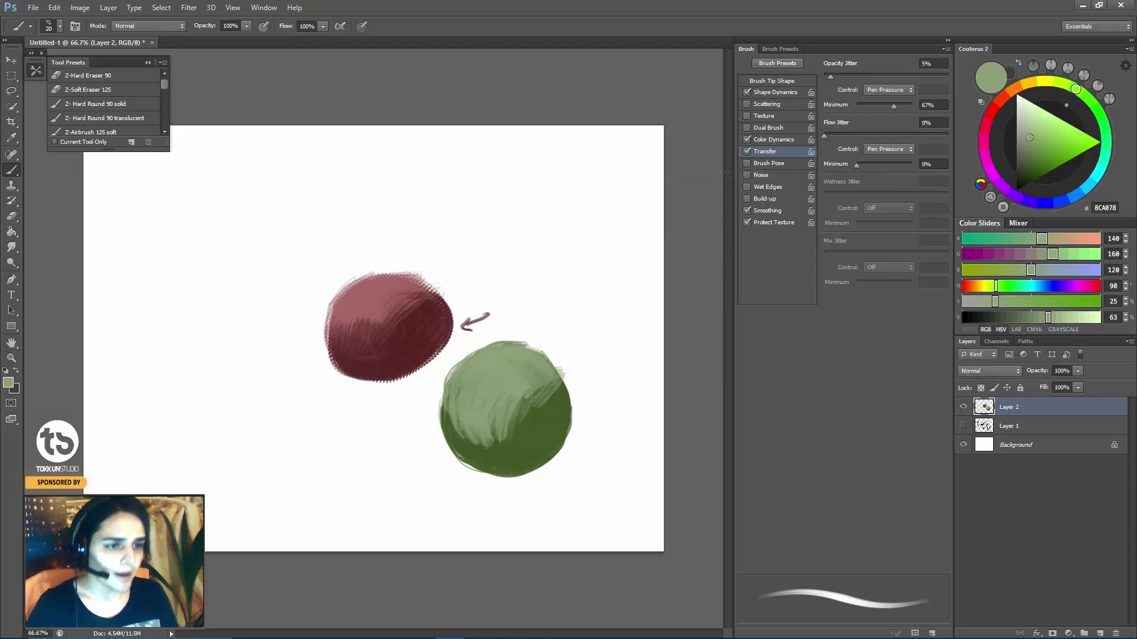
Nudge the opacity jitter minimum slightly higher and return to the Brush Tip Shape settings.
{"action": "left_click_drag", "start_coordinate": [892, 105], "coordinate": [902, 108]}
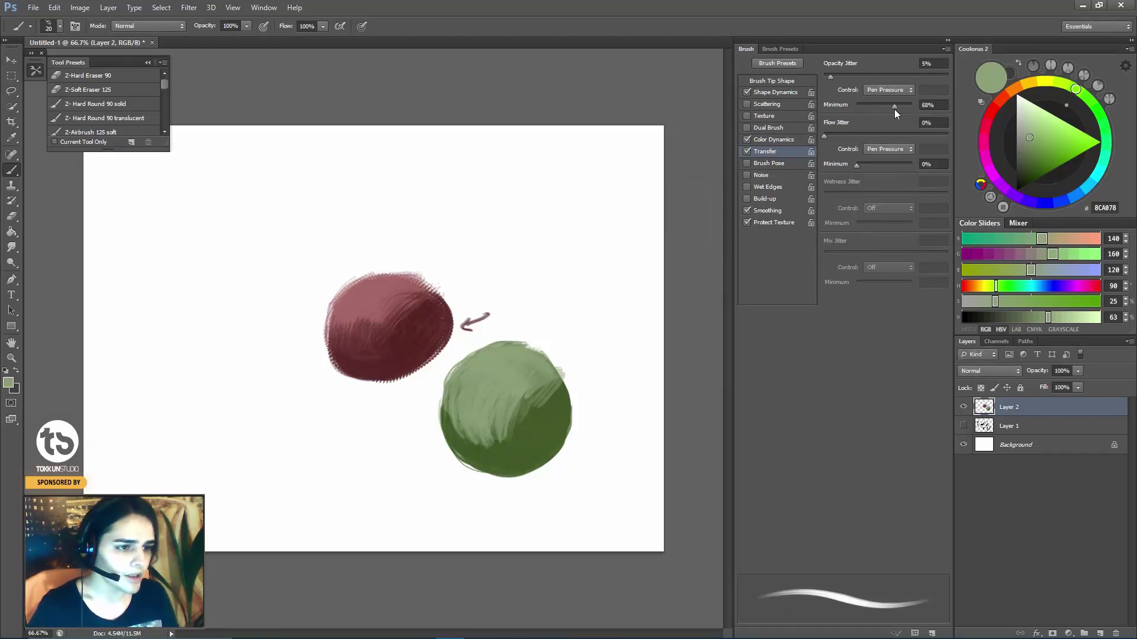
{"action": "left_click", "coordinate": [778, 92]}
{"action": "left_click", "coordinate": [773, 80]}
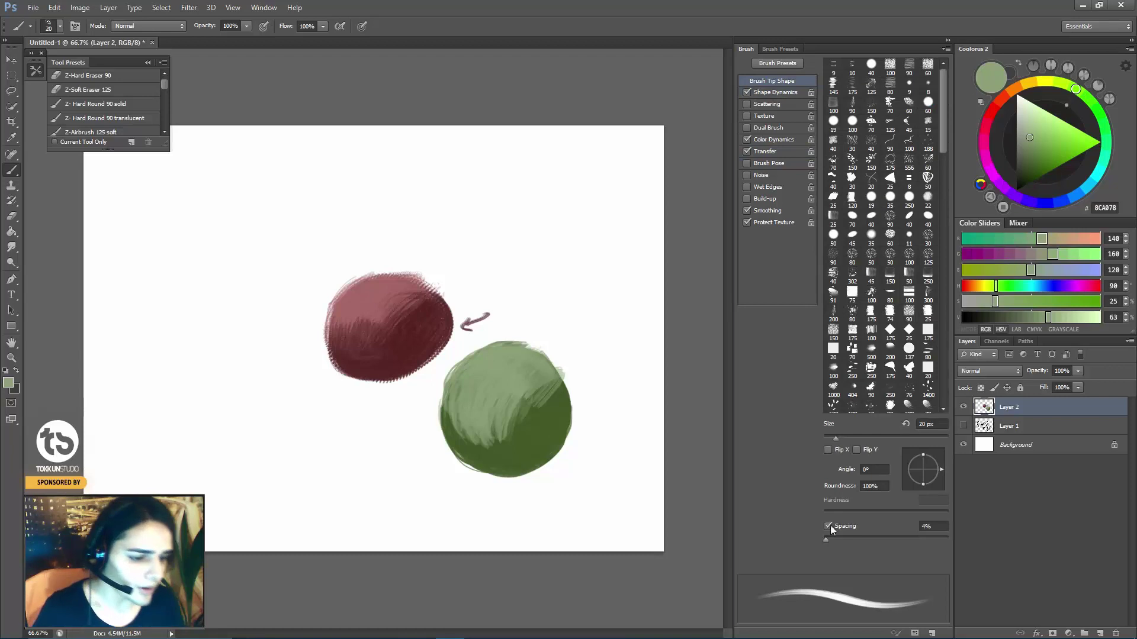
Widen the brush spacing to 21%, try a green test stroke, undo it and enlarge the brush.
{"action": "left_click_drag", "start_coordinate": [825, 538], "coordinate": [836, 538]}
{"action": "mouse_move", "coordinate": [523, 232]}
{"action": "left_mouse_down"}
{"action": "mouse_move", "coordinate": [555, 267]}
{"action": "mouse_move", "coordinate": [499, 289]}
{"action": "mouse_move", "coordinate": [518, 249]}
{"action": "mouse_move", "coordinate": [501, 317]}
{"action": "left_mouse_up"}
{"action": "key", "text": "ctrl+z"}
{"action": "key", "text": "bracketright"}
{"action": "key", "text": "bracketright"}
{"action": "key", "text": "ctrl+z"}
{"action": "key", "text": "bracketright"}
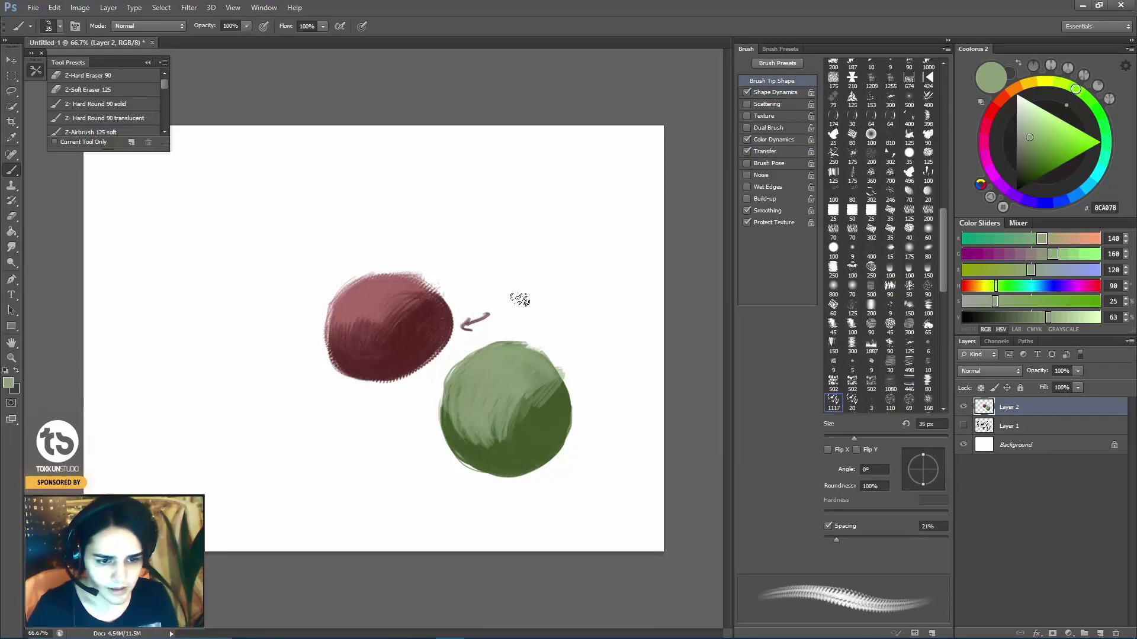
Test textured dark-green strokes at 90 and 150 px, undo them, and settle on 125 px.
{"action": "left_click", "coordinate": [532, 432], "text": "alt"}
{"action": "mouse_move", "coordinate": [473, 407]}
{"action": "left_mouse_down"}
{"action": "mouse_move", "coordinate": [495, 417]}
{"action": "mouse_move", "coordinate": [476, 432]}
{"action": "left_mouse_up"}
{"action": "key", "text": "ctrl+z"}
{"action": "key", "text": "bracketright"}
{"action": "key", "text": "bracketright"}
{"action": "key", "text": "bracketright"}
{"action": "key", "text": "bracketright"}
{"action": "key", "text": "ctrl+z"}
{"action": "key", "text": "bracketright"}
{"action": "key", "text": "bracketright"}
{"action": "key", "text": "bracketright"}
{"action": "left_click_drag", "start_coordinate": [510, 255], "coordinate": [514, 257]}
{"action": "key", "text": "ctrl+z"}
{"action": "key", "text": "bracketleft"}
Reduce spacing to 14% and test textured ovals at 70 px, undoing each one.
{"action": "left_click_drag", "start_coordinate": [836, 541], "coordinate": [833, 541]}
{"action": "mouse_move", "coordinate": [522, 237]}
{"action": "left_mouse_down"}
{"action": "mouse_move", "coordinate": [533, 249]}
{"action": "mouse_move", "coordinate": [503, 260]}
{"action": "mouse_move", "coordinate": [515, 255]}
{"action": "left_mouse_up"}
{"action": "key", "text": "ctrl+z"}
{"action": "key", "text": "bracketleft"}
{"action": "key", "text": "bracketleft"}
{"action": "key", "text": "bracketleft"}
{"action": "key", "text": "bracketleft"}
{"action": "mouse_move", "coordinate": [290, 368]}
{"action": "left_mouse_down"}
{"action": "mouse_move", "coordinate": [274, 405]}
{"action": "mouse_move", "coordinate": [348, 464]}
{"action": "left_mouse_up"}
{"action": "key", "text": "ctrl+z"}
{"action": "mouse_move", "coordinate": [288, 380]}
{"action": "left_mouse_down"}
{"action": "mouse_move", "coordinate": [320, 408]}
{"action": "mouse_move", "coordinate": [314, 396]}
{"action": "left_mouse_up"}
{"action": "key", "text": "ctrl+z"}
Sample dark, light and mid reds to blend the red ball's lower-left streaks at 80-125 px.
{"action": "left_click", "coordinate": [377, 350], "text": "alt"}
{"action": "key", "text": "bracketright"}
{"action": "mouse_move", "coordinate": [364, 363]}
{"action": "left_mouse_down"}
{"action": "mouse_move", "coordinate": [342, 330]}
{"action": "mouse_move", "coordinate": [360, 354]}
{"action": "left_mouse_up"}
{"action": "key", "text": "ctrl+z"}
{"action": "left_click", "coordinate": [367, 301], "text": "alt"}
{"action": "left_click", "coordinate": [368, 367], "text": "alt"}
{"action": "left_click", "coordinate": [359, 341], "text": "alt"}
{"action": "left_click_drag", "start_coordinate": [379, 305], "coordinate": [368, 338]}
{"action": "key", "text": "bracketright"}
{"action": "key", "text": "bracketright"}
{"action": "key", "text": "bracketright"}
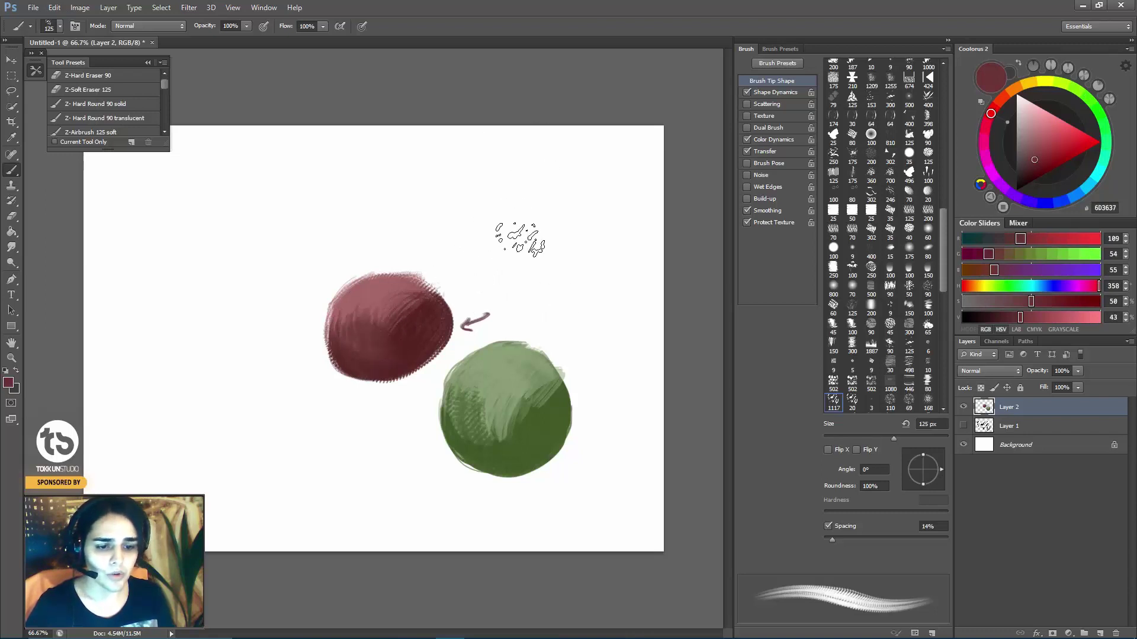
{"action": "left_click", "coordinate": [383, 287], "text": "alt"}
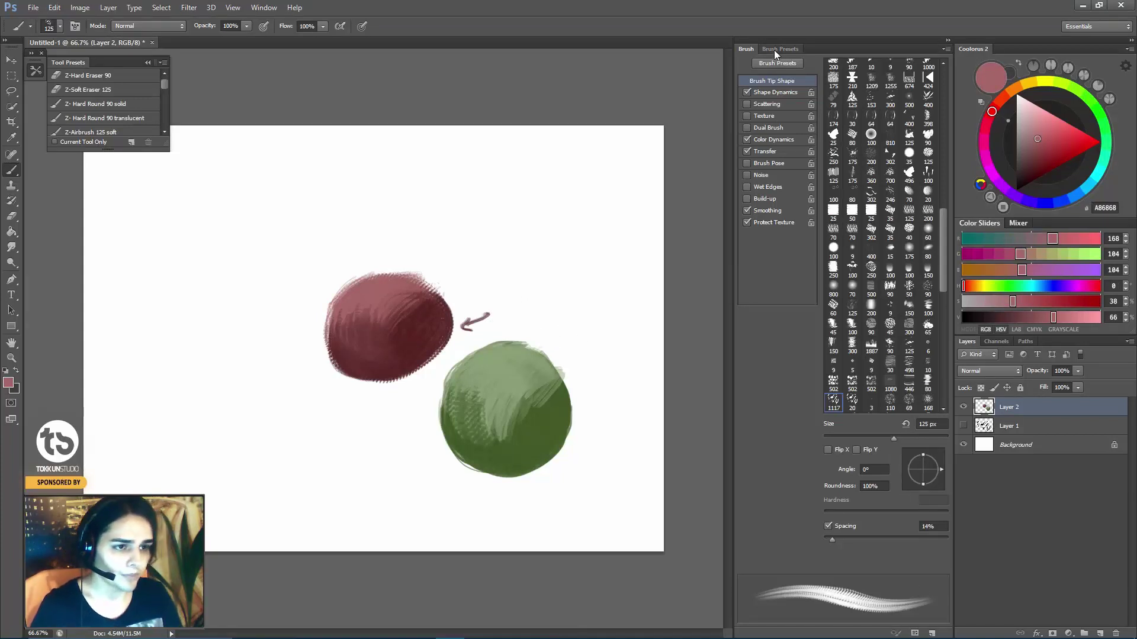
{"action": "left_click", "coordinate": [932, 634]}
Name the new brush preset 'hairy textured' and save it.
{"action": "left_click", "coordinate": [532, 214]}
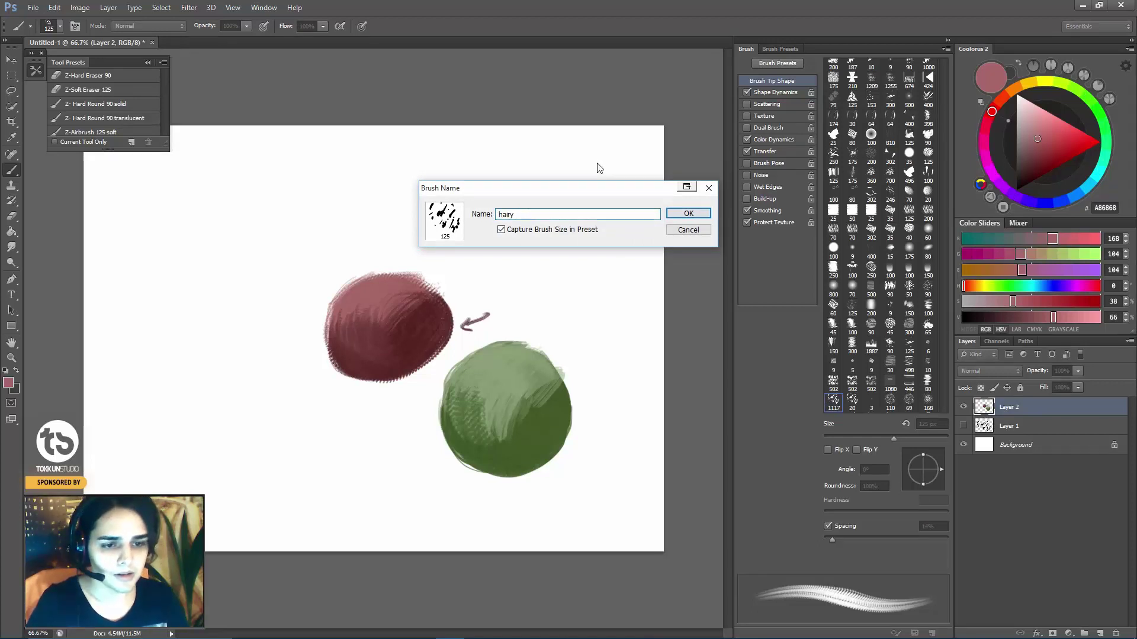
{"action": "type", "text": "textured"}
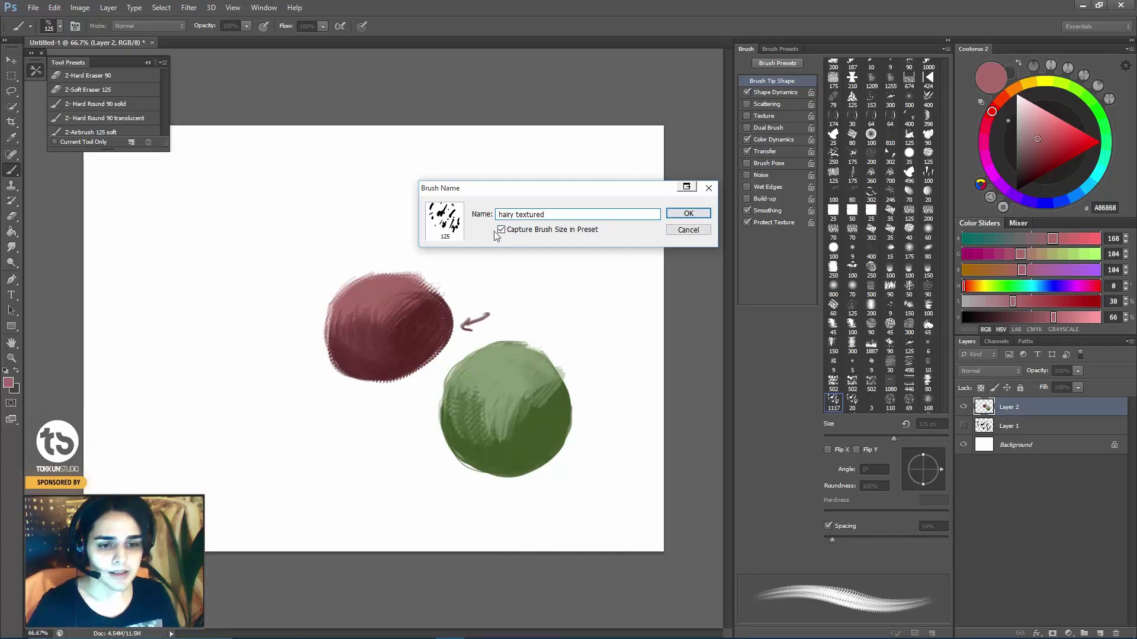
{"action": "left_click", "coordinate": [682, 212]}
Test the new brush with a pink scribble, undo it, then pick the 125 px hairy preset.
{"action": "mouse_move", "coordinate": [528, 221]}
{"action": "left_mouse_down"}
{"action": "mouse_move", "coordinate": [506, 259]}
{"action": "mouse_move", "coordinate": [523, 238]}
{"action": "mouse_move", "coordinate": [487, 246]}
{"action": "left_mouse_up"}
{"action": "key", "text": "ctrl+z"}
{"action": "key", "text": "bracketright"}
{"action": "key", "text": "bracketright"}
{"action": "key", "text": "bracketright"}
{"action": "key", "text": "bracketright"}
{"action": "key", "text": "bracketright"}
{"action": "key", "text": "bracketright"}
{"action": "right_click", "coordinate": [409, 210]}
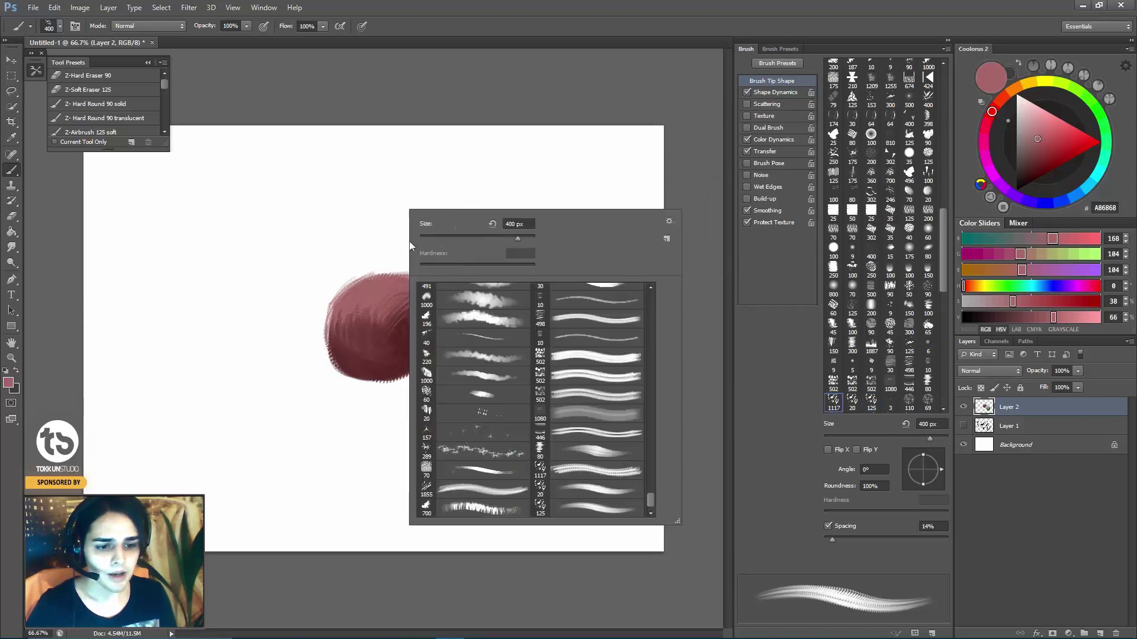
{"action": "left_click", "coordinate": [607, 497]}
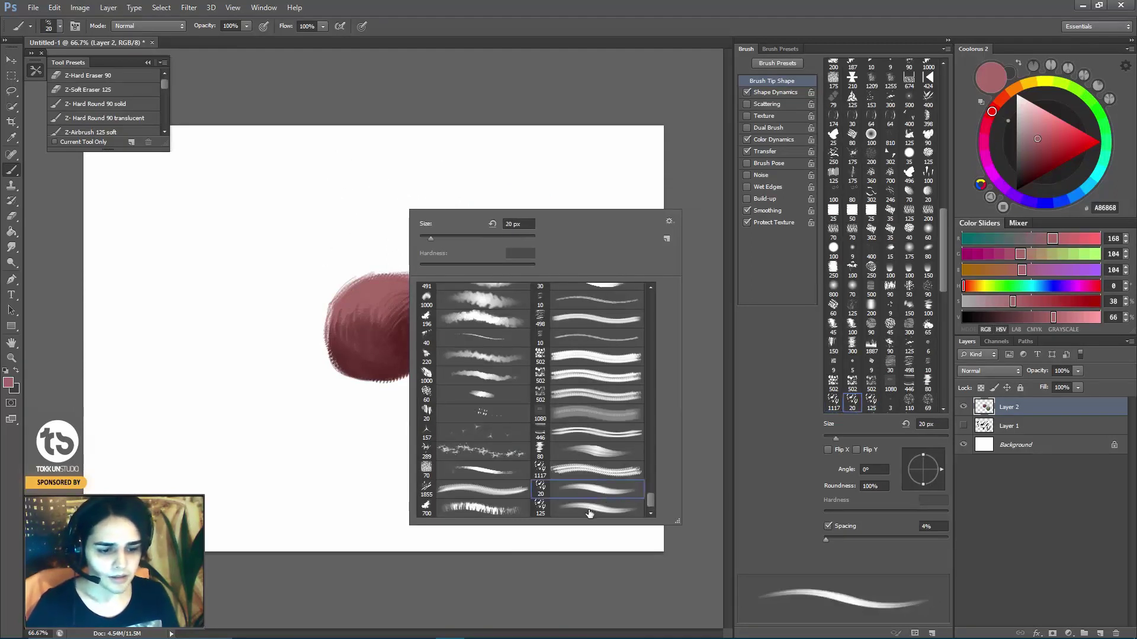
{"action": "left_click", "coordinate": [590, 508]}
Paint two pink test blobs with the hairy preset, then undo both.
{"action": "mouse_move", "coordinate": [363, 203]}
{"action": "left_mouse_down"}
{"action": "mouse_move", "coordinate": [414, 176]}
{"action": "mouse_move", "coordinate": [375, 218]}
{"action": "mouse_move", "coordinate": [397, 234]}
{"action": "left_mouse_up"}
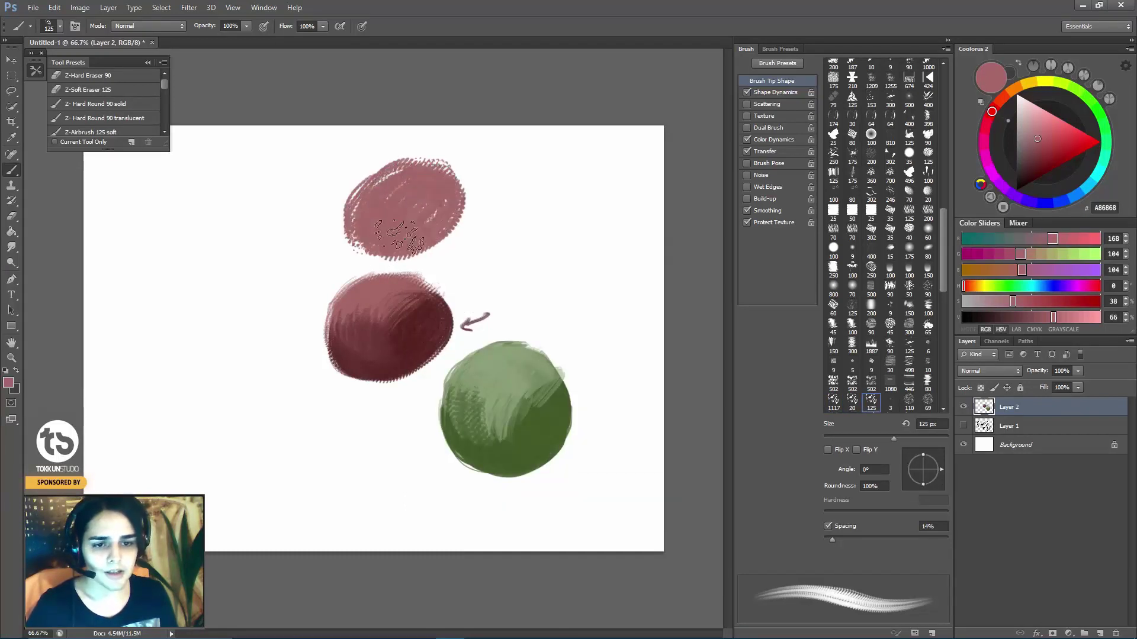
{"action": "key", "text": "bracketright"}
{"action": "key", "text": "bracketright"}
{"action": "key", "text": "bracketright"}
{"action": "key", "text": "bracketright"}
{"action": "key", "text": "bracketright"}
{"action": "key", "text": "bracketright"}
{"action": "right_click", "coordinate": [482, 223]}
{"action": "left_click", "coordinate": [694, 526]}
{"action": "mouse_move", "coordinate": [501, 188]}
{"action": "left_mouse_down"}
{"action": "mouse_move", "coordinate": [476, 225]}
{"action": "mouse_move", "coordinate": [535, 222]}
{"action": "left_mouse_up"}
{"action": "key", "text": "ctrl+alt+z"}
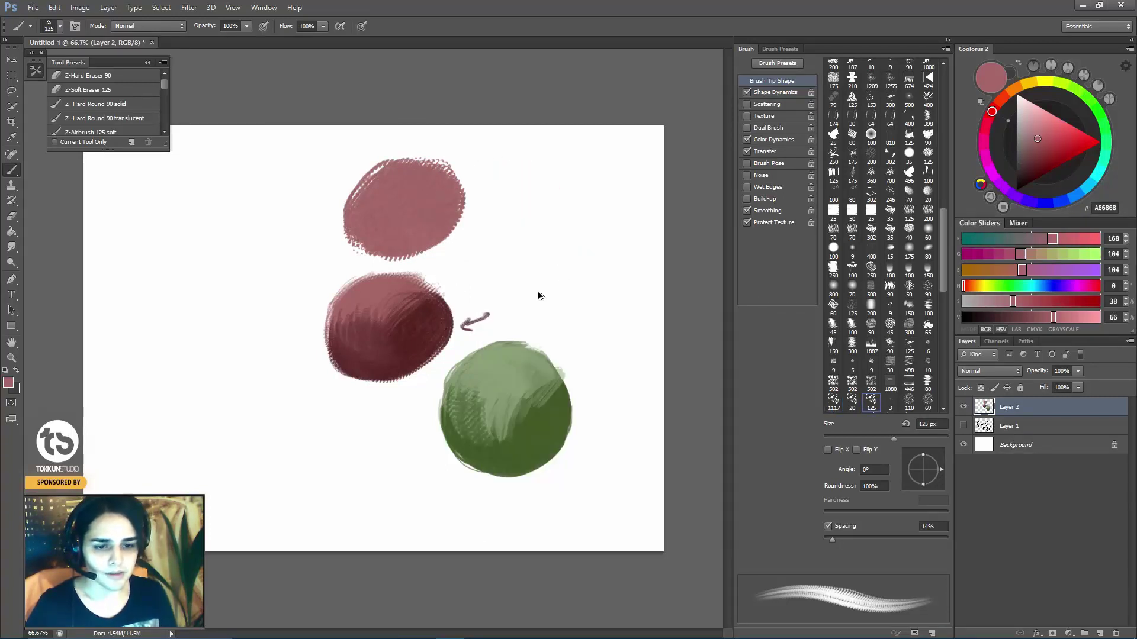
{"action": "key", "text": "ctrl+alt+z"}
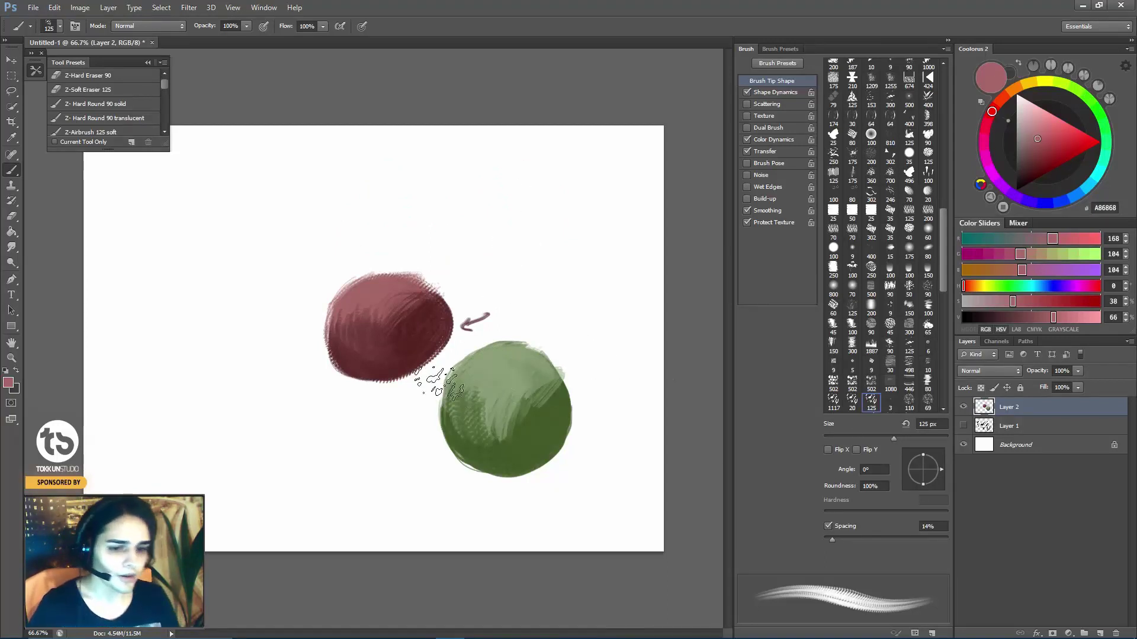
Erase the red blob, arrow and green blob from Layer 2, enlarging the eraser to 250 px.
{"action": "key", "text": "e"}
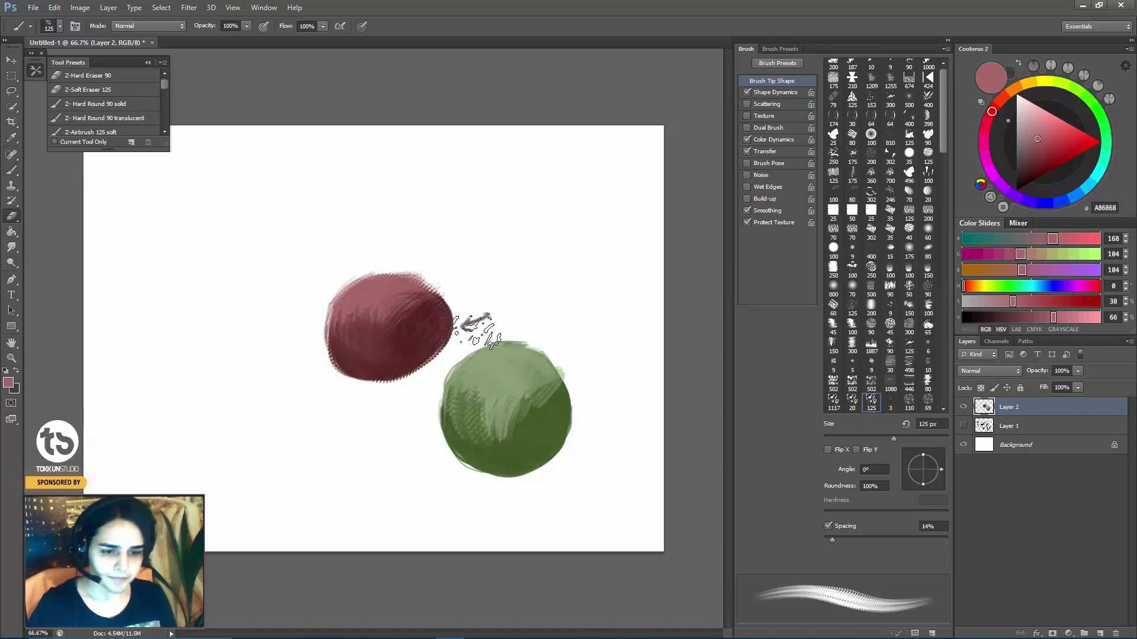
{"action": "mouse_move", "coordinate": [469, 304]}
{"action": "left_mouse_down"}
{"action": "mouse_move", "coordinate": [368, 310]}
{"action": "mouse_move", "coordinate": [487, 431]}
{"action": "mouse_move", "coordinate": [577, 382]}
{"action": "left_mouse_up"}
{"action": "key", "text": "bracketright"}
{"action": "key", "text": "bracketright"}
{"action": "key", "text": "bracketright"}
{"action": "key", "text": "bracketright"}
Hide Layer 2, show and target Layer 1, and lasso the left group of black shapes.
{"action": "left_click", "coordinate": [964, 406]}
{"action": "left_click", "coordinate": [964, 426]}
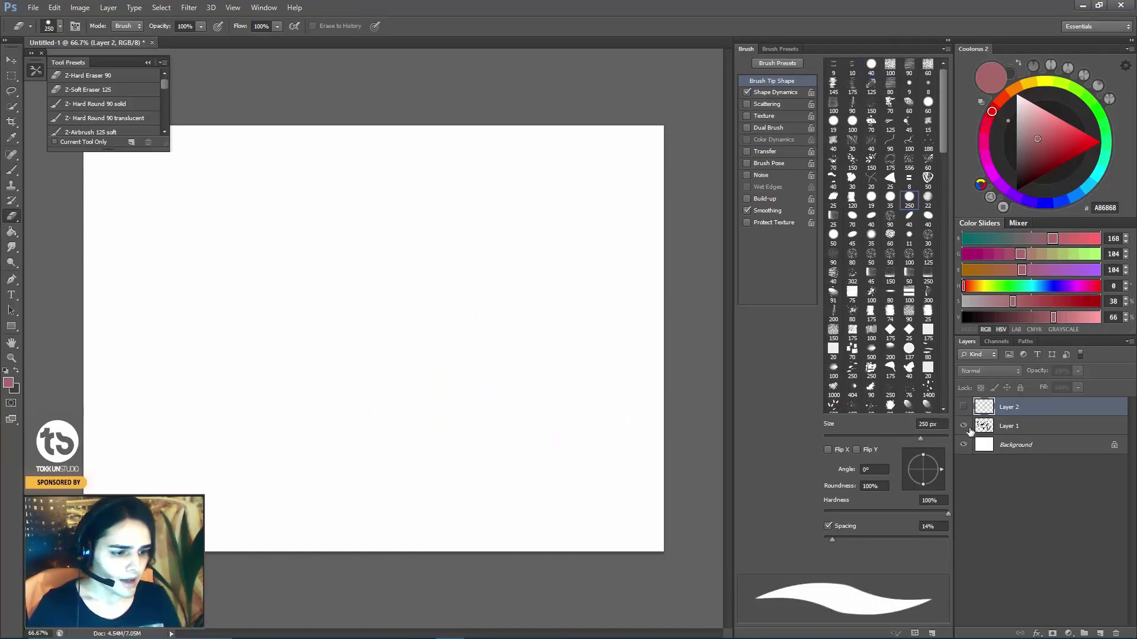
{"action": "left_click", "coordinate": [1007, 426]}
{"action": "key", "text": "l"}
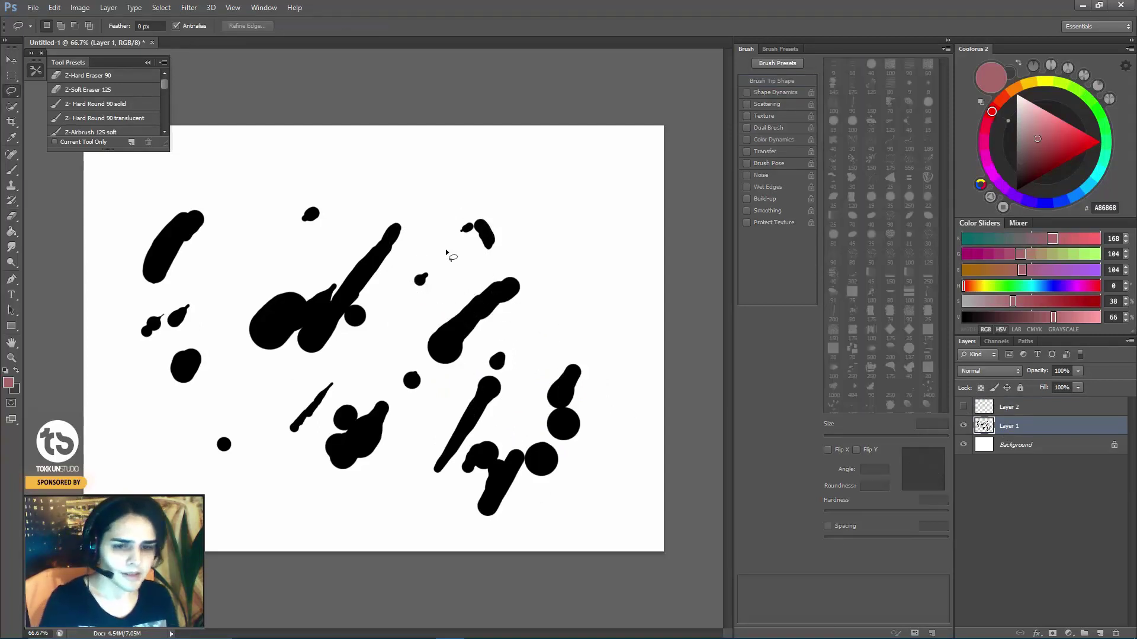
{"action": "left_click_drag", "start_coordinate": [140, 194], "coordinate": [138, 469]}
{"action": "mouse_move", "coordinate": [318, 512]}
{"action": "left_mouse_down"}
{"action": "mouse_move", "coordinate": [364, 465]}
{"action": "mouse_move", "coordinate": [348, 262]}
{"action": "left_mouse_up"}
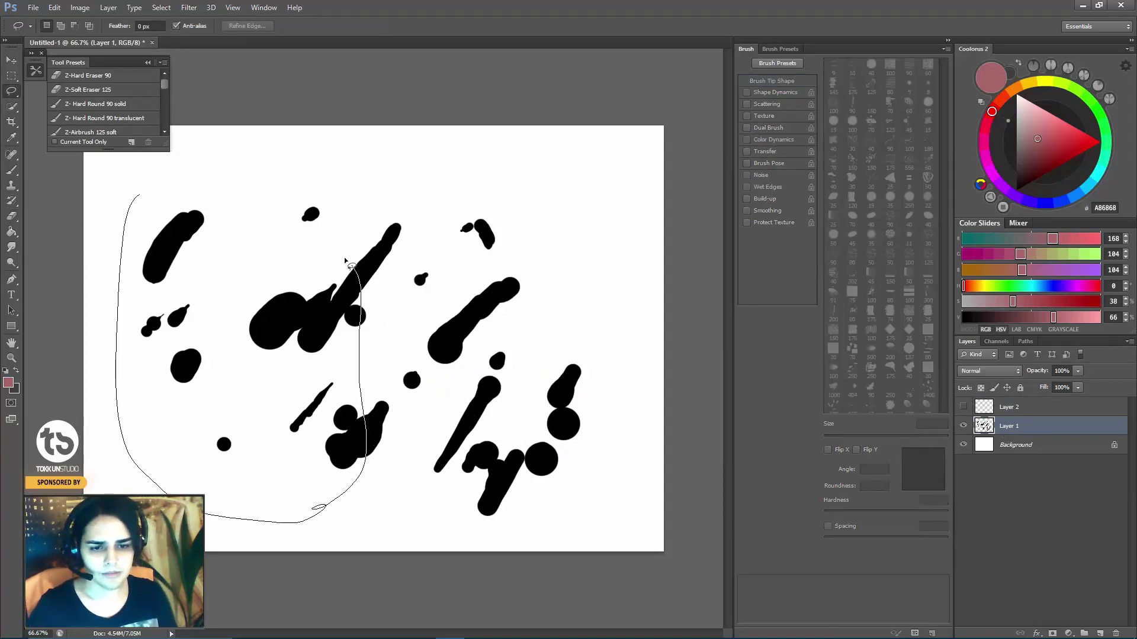
{"action": "left_click_drag", "start_coordinate": [174, 190], "coordinate": [134, 213]}
{"action": "right_click", "coordinate": [325, 306]}
{"action": "left_click", "coordinate": [313, 329]}
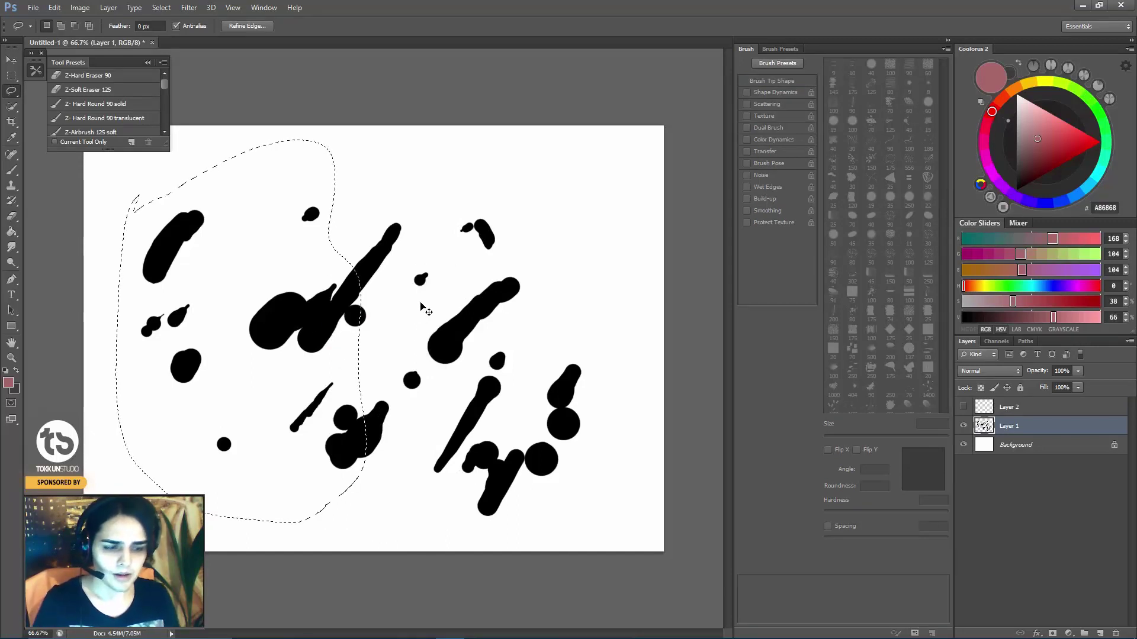
Rotate the selected shapes about -70°, shift them right, then move all Layer 1 artwork left.
{"action": "key", "text": "ctrl+t"}
{"action": "left_click_drag", "start_coordinate": [489, 183], "coordinate": [216, 208]}
{"action": "mouse_move", "coordinate": [332, 323]}
{"action": "left_mouse_down"}
{"action": "mouse_move", "coordinate": [398, 329]}
{"action": "mouse_move", "coordinate": [453, 355]}
{"action": "mouse_move", "coordinate": [592, 352]}
{"action": "mouse_move", "coordinate": [607, 364]}
{"action": "mouse_move", "coordinate": [574, 334]}
{"action": "left_mouse_up"}
{"action": "key", "text": "Return"}
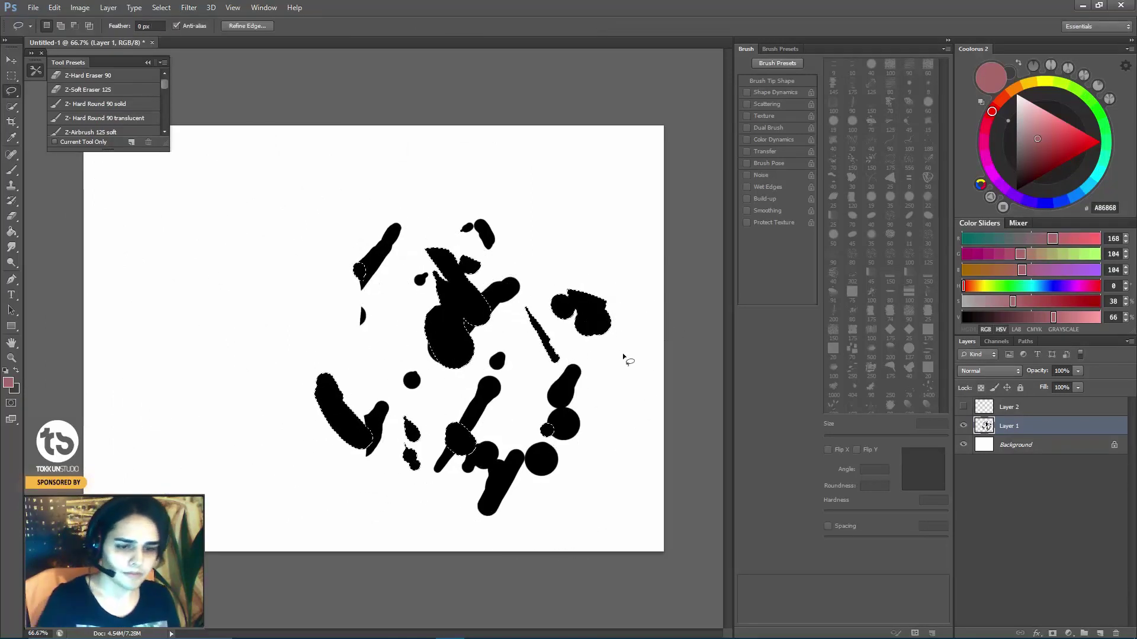
{"action": "key", "text": "ctrl+d"}
{"action": "key", "text": "v"}
{"action": "left_click_drag", "start_coordinate": [580, 334], "coordinate": [485, 323]}
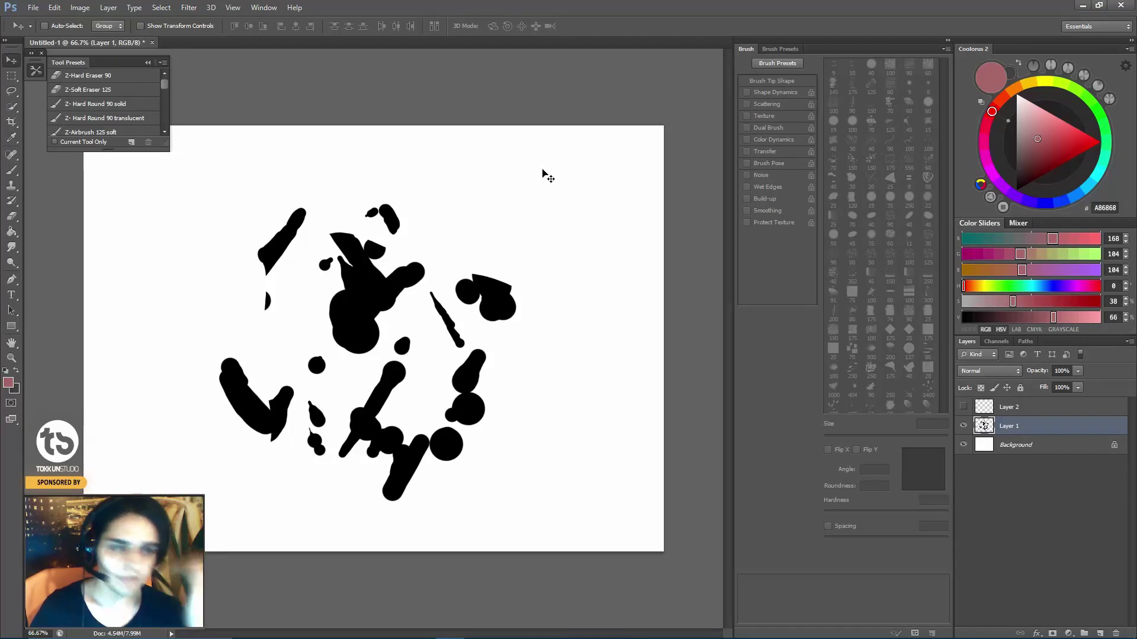
Erase diagonal bands through the left black strokes at 50-90 px, undoing the last attempts.
{"action": "key", "text": "e"}
{"action": "mouse_move", "coordinate": [267, 408]}
{"action": "left_mouse_down"}
{"action": "mouse_move", "coordinate": [245, 367]}
{"action": "mouse_move", "coordinate": [255, 374]}
{"action": "mouse_move", "coordinate": [246, 441]}
{"action": "left_mouse_up"}
{"action": "mouse_move", "coordinate": [242, 380]}
{"action": "left_mouse_down"}
{"action": "mouse_move", "coordinate": [205, 377]}
{"action": "mouse_move", "coordinate": [209, 363]}
{"action": "mouse_move", "coordinate": [246, 353]}
{"action": "mouse_move", "coordinate": [269, 405]}
{"action": "mouse_move", "coordinate": [255, 387]}
{"action": "mouse_move", "coordinate": [232, 440]}
{"action": "mouse_move", "coordinate": [265, 394]}
{"action": "mouse_move", "coordinate": [276, 416]}
{"action": "left_mouse_up"}
{"action": "key", "text": "["}
{"action": "key", "text": "["}
{"action": "key", "text": "bracketright"}
{"action": "key", "text": "bracketright"}
{"action": "key", "text": "bracketright"}
{"action": "key", "text": "bracketright"}
{"action": "key", "text": "bracketleft"}
{"action": "key", "text": "bracketleft"}
{"action": "mouse_move", "coordinate": [262, 266]}
{"action": "left_mouse_down"}
{"action": "mouse_move", "coordinate": [265, 234]}
{"action": "mouse_move", "coordinate": [384, 219]}
{"action": "mouse_move", "coordinate": [268, 204]}
{"action": "mouse_move", "coordinate": [304, 192]}
{"action": "mouse_move", "coordinate": [310, 246]}
{"action": "mouse_move", "coordinate": [369, 232]}
{"action": "mouse_move", "coordinate": [335, 253]}
{"action": "mouse_move", "coordinate": [348, 228]}
{"action": "mouse_move", "coordinate": [397, 292]}
{"action": "mouse_move", "coordinate": [382, 249]}
{"action": "mouse_move", "coordinate": [417, 253]}
{"action": "mouse_move", "coordinate": [434, 294]}
{"action": "mouse_move", "coordinate": [444, 268]}
{"action": "mouse_move", "coordinate": [423, 282]}
{"action": "mouse_move", "coordinate": [359, 234]}
{"action": "left_mouse_up"}
{"action": "key", "text": "bracketleft"}
{"action": "key", "text": "bracketleft"}
{"action": "key", "text": "bracketleft"}
{"action": "key", "text": "bracketleft"}
{"action": "key", "text": "bracketleft"}
{"action": "key", "text": "ctrl+alt+z"}
{"action": "key", "text": "ctrl+alt+z"}
Cut thin white strips through the central and lower black shapes with a 35 px eraser.
{"action": "left_click_drag", "start_coordinate": [473, 303], "coordinate": [482, 276]}
{"action": "left_click_drag", "start_coordinate": [479, 305], "coordinate": [487, 277]}
{"action": "mouse_move", "coordinate": [454, 333]}
{"action": "left_mouse_down"}
{"action": "mouse_move", "coordinate": [448, 315]}
{"action": "mouse_move", "coordinate": [477, 280]}
{"action": "left_mouse_up"}
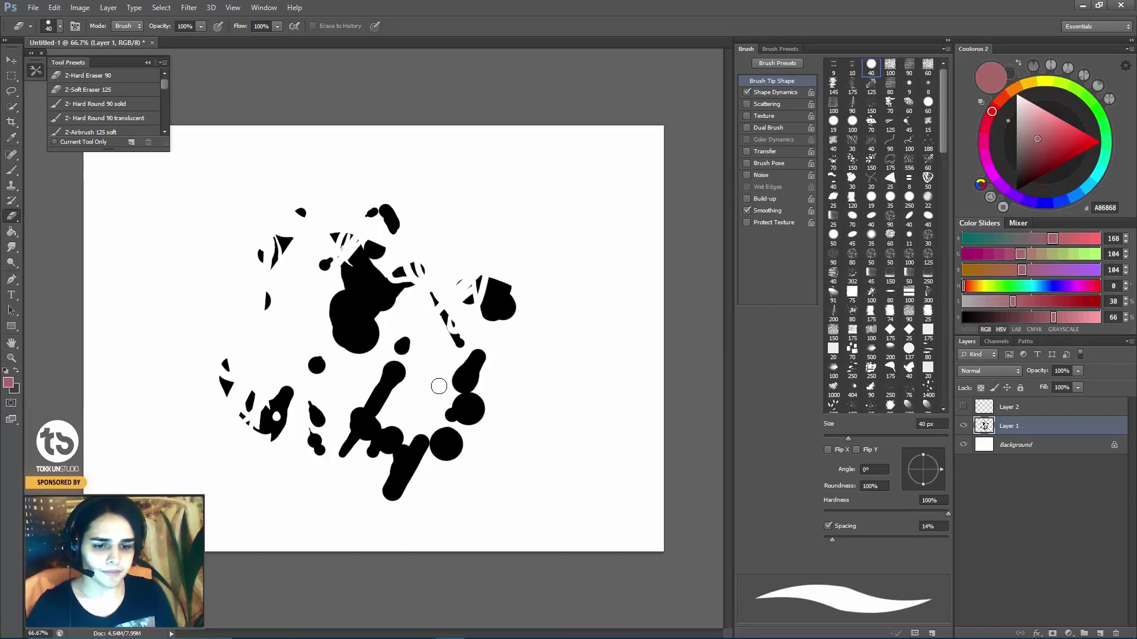
{"action": "left_click_drag", "start_coordinate": [357, 453], "coordinate": [338, 430]}
{"action": "mouse_move", "coordinate": [373, 457]}
{"action": "left_mouse_down"}
{"action": "mouse_move", "coordinate": [416, 474]}
{"action": "mouse_move", "coordinate": [461, 446]}
{"action": "left_mouse_up"}
{"action": "key", "text": "bracketleft"}
{"action": "left_click_drag", "start_coordinate": [385, 493], "coordinate": [450, 429]}
{"action": "left_click_drag", "start_coordinate": [446, 421], "coordinate": [477, 391]}
{"action": "key", "text": "ctrl+alt+z"}
{"action": "key", "text": "ctrl+alt+z"}
{"action": "key", "text": "ctrl+alt+z"}
{"action": "key", "text": "ctrl+alt+z"}
{"action": "key", "text": "bracketright"}
{"action": "key", "text": "bracketright"}
{"action": "key", "text": "bracketright"}
{"action": "left_click_drag", "start_coordinate": [451, 459], "coordinate": [408, 473]}
{"action": "mouse_move", "coordinate": [454, 419]}
{"action": "left_mouse_down"}
{"action": "mouse_move", "coordinate": [482, 422]}
{"action": "mouse_move", "coordinate": [476, 438]}
{"action": "mouse_move", "coordinate": [484, 412]}
{"action": "left_mouse_up"}
Choose the custom splatter brush, sample black, and try a 600 px splatter stamp, undoing it.
{"action": "key", "text": "b"}
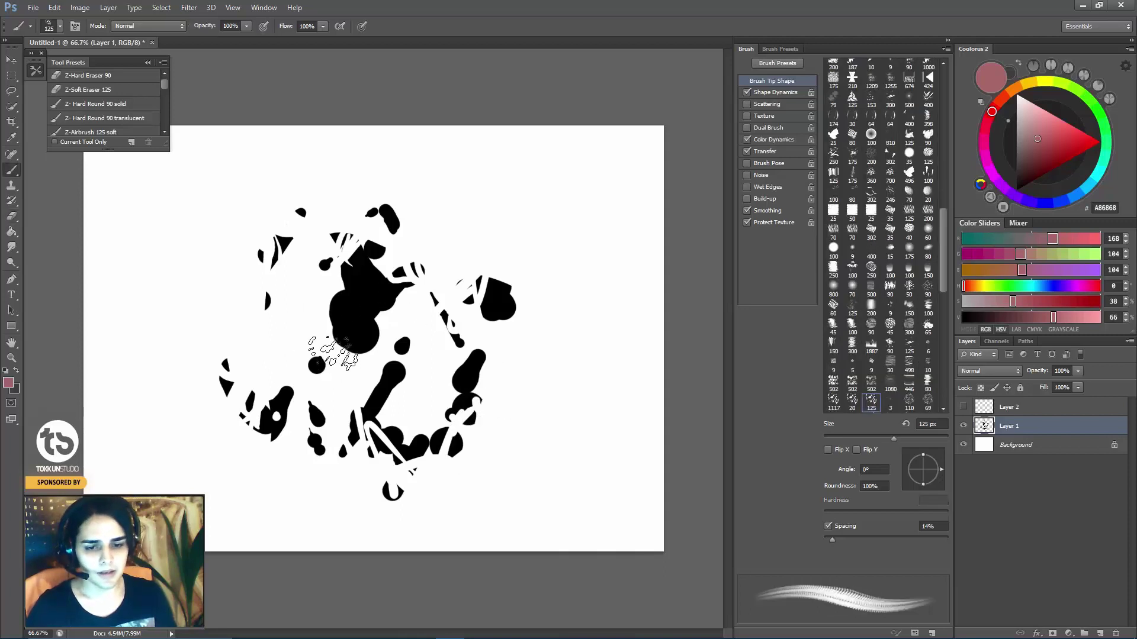
{"action": "right_click", "coordinate": [341, 370]}
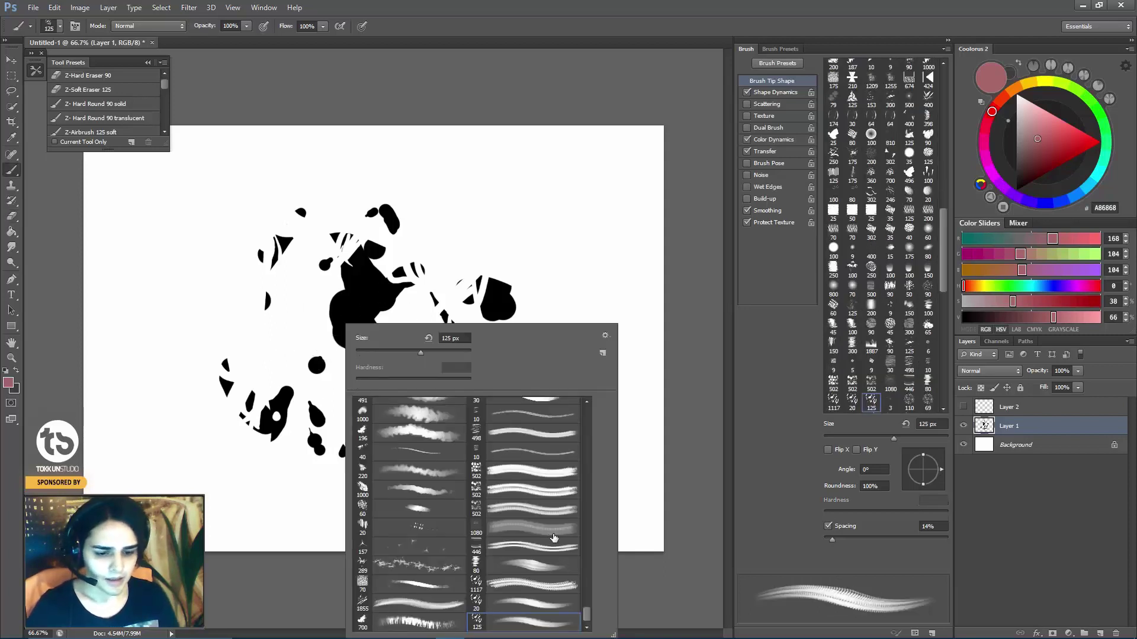
{"action": "left_click", "coordinate": [695, 317]}
{"action": "key", "text": "bracketright"}
{"action": "left_click_drag", "start_coordinate": [319, 343], "coordinate": [367, 405]}
{"action": "key", "text": "ctrl+z"}
{"action": "left_click", "coordinate": [353, 330], "text": "alt"}
{"action": "key", "text": "bracketright"}
{"action": "key", "text": "bracketright"}
{"action": "key", "text": "bracketright"}
{"action": "key", "text": "bracketright"}
{"action": "key", "text": "bracketright"}
{"action": "key", "text": "bracketright"}
{"action": "key", "text": "bracketright"}
{"action": "left_click", "coordinate": [331, 366]}
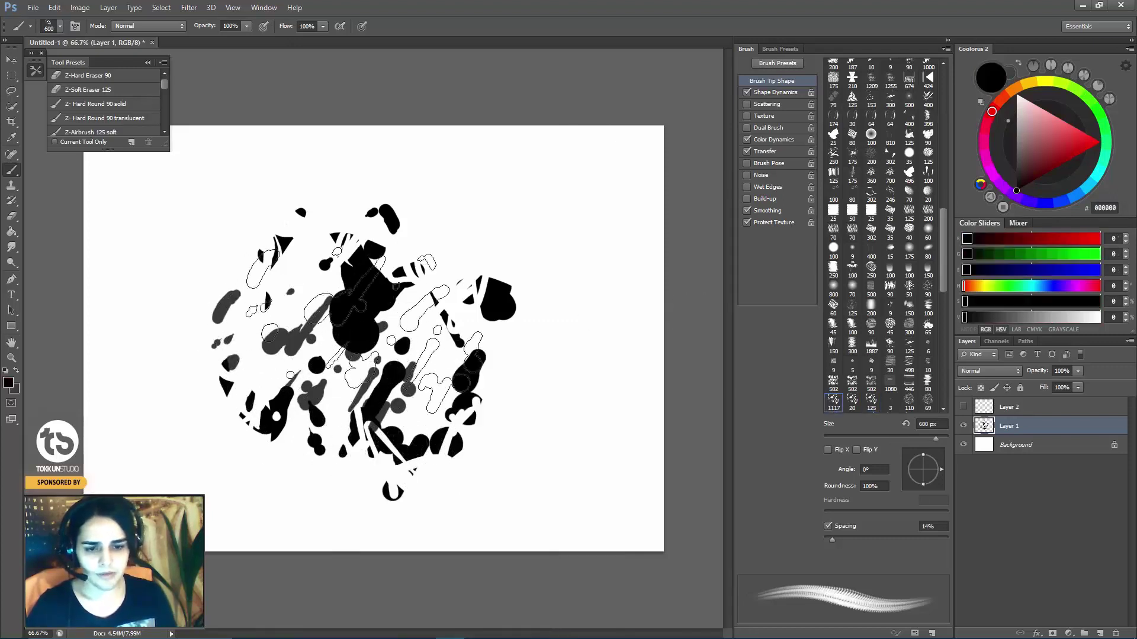
{"action": "key", "text": "ctrl+z"}
Try grey splatter stamps at 500 and 400 px on the left, undoing each.
{"action": "key", "text": "bracketleft"}
{"action": "key", "text": "bracketleft"}
{"action": "key", "text": "bracketleft"}
{"action": "key", "text": "bracketleft"}
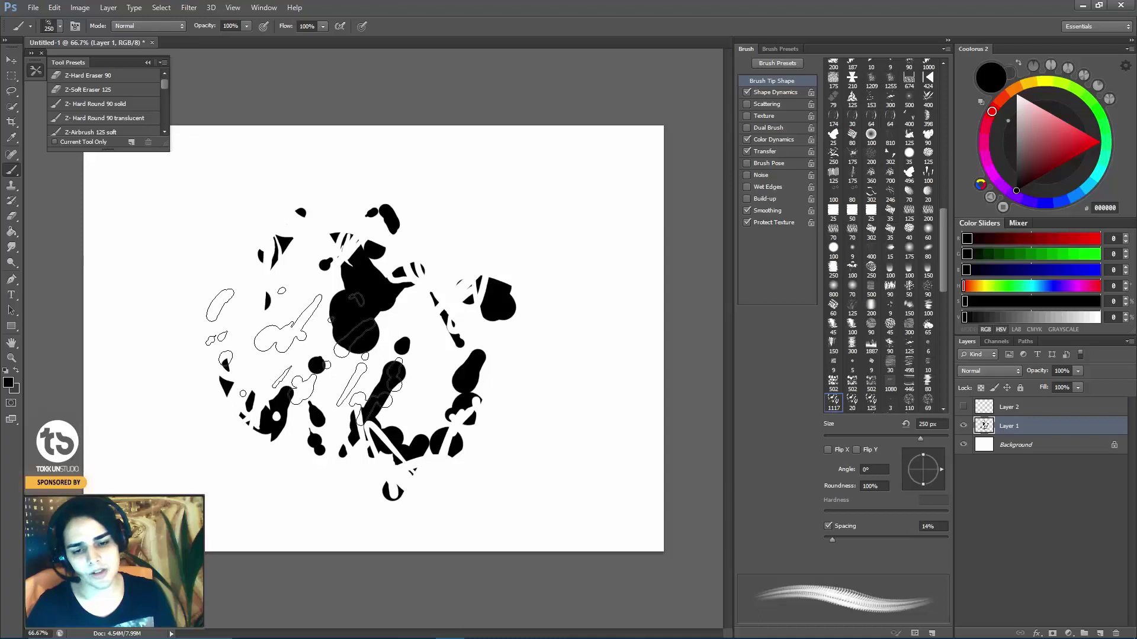
{"action": "key", "text": "bracketright"}
{"action": "key", "text": "bracketright"}
{"action": "key", "text": "bracketright"}
{"action": "left_click", "coordinate": [304, 362]}
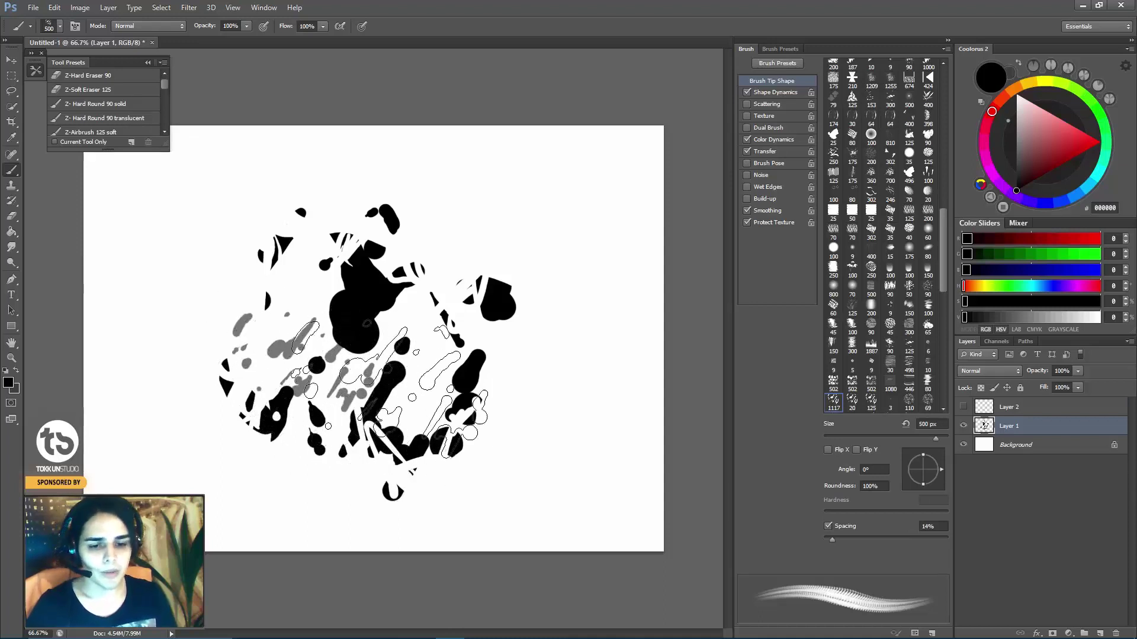
{"action": "key", "text": "ctrl+z"}
{"action": "left_click", "coordinate": [283, 365]}
{"action": "key", "text": "ctrl+z"}
{"action": "key", "text": "bracketleft"}
{"action": "left_click", "coordinate": [259, 340]}
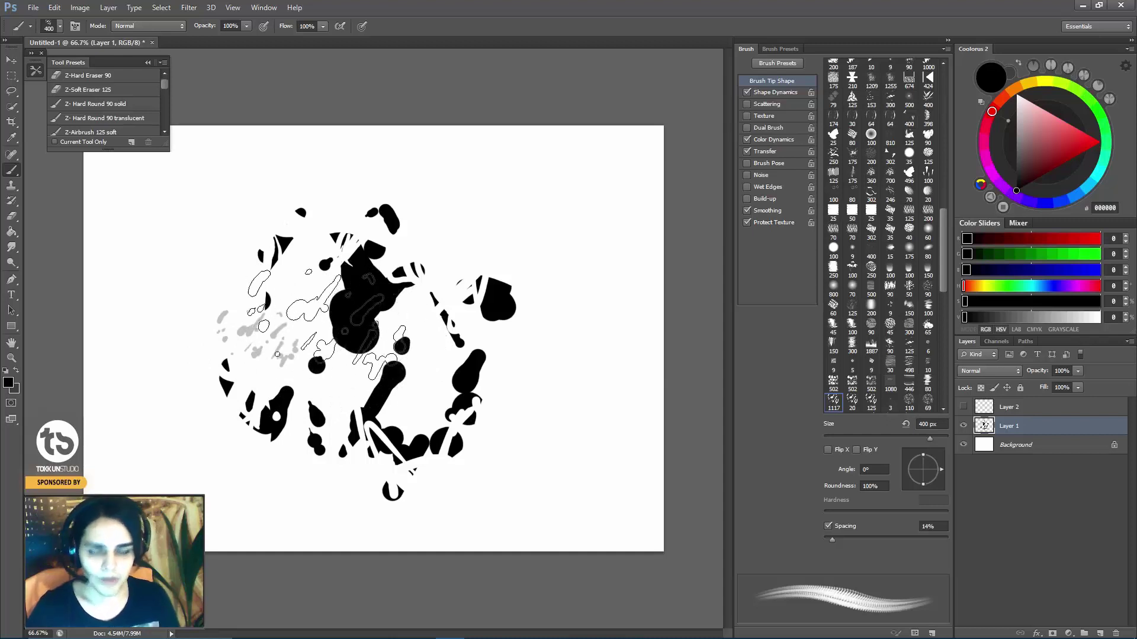
{"action": "key", "text": "ctrl+z"}
{"action": "left_click", "coordinate": [228, 339]}
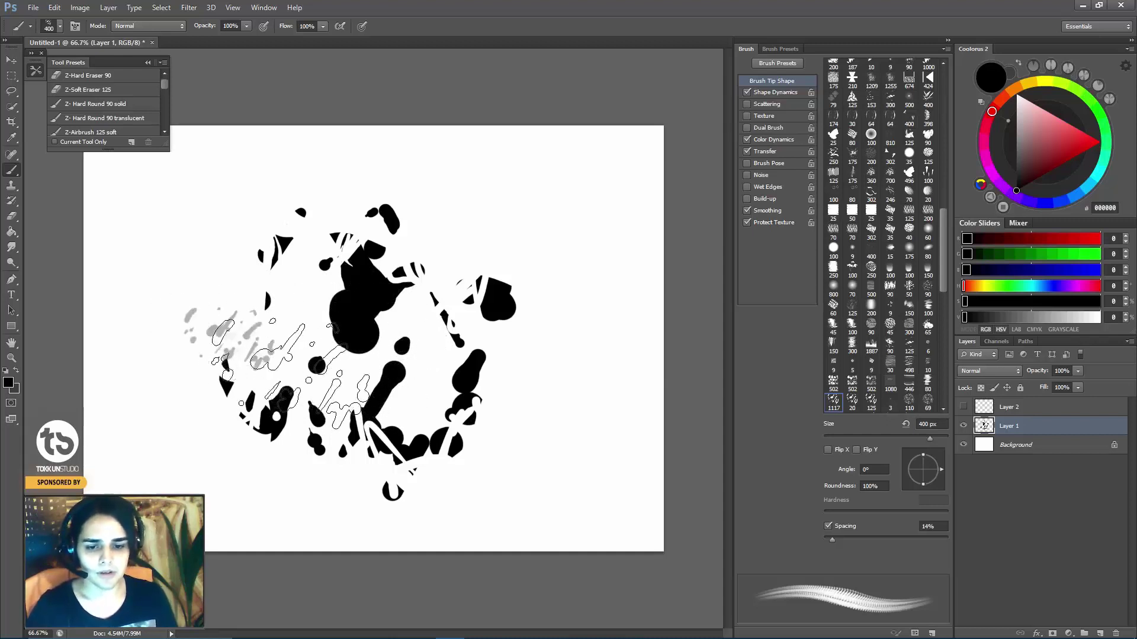
{"action": "key", "text": "ctrl+z"}
Stamp 250 px grey splatters mid-canvas and at the lower right.
{"action": "key", "text": "bracketleft"}
{"action": "key", "text": "bracketleft"}
{"action": "left_click", "coordinate": [299, 341]}
{"action": "key", "text": "bracketleft"}
{"action": "key", "text": "bracketleft"}
{"action": "key", "text": "bracketleft"}
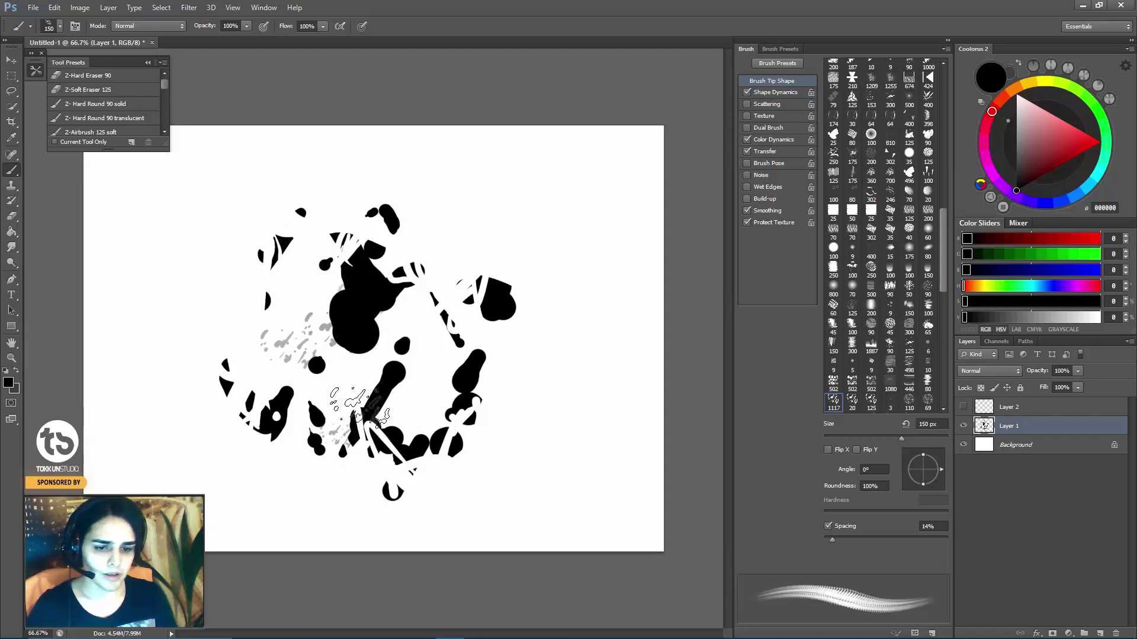
{"action": "key", "text": "bracketright"}
{"action": "key", "text": "bracketright"}
{"action": "left_click", "coordinate": [443, 408]}
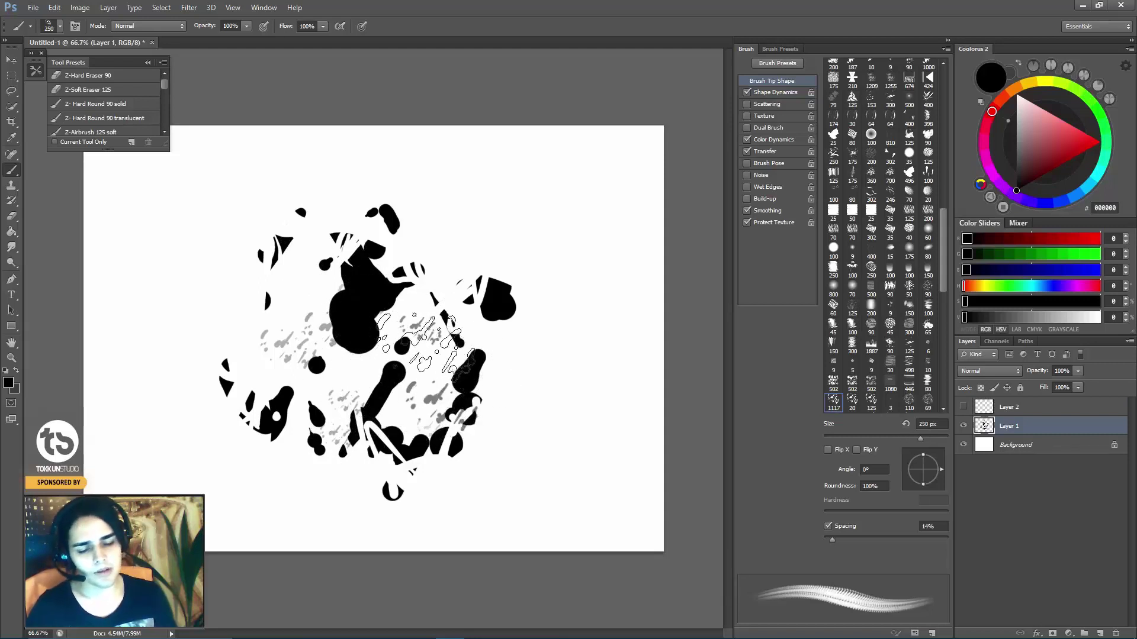
Lasso the lower-right splatter, move it up-left, rotate it about -35°, and nudge it.
{"action": "key", "text": "l"}
{"action": "left_click_drag", "start_coordinate": [471, 367], "coordinate": [435, 382]}
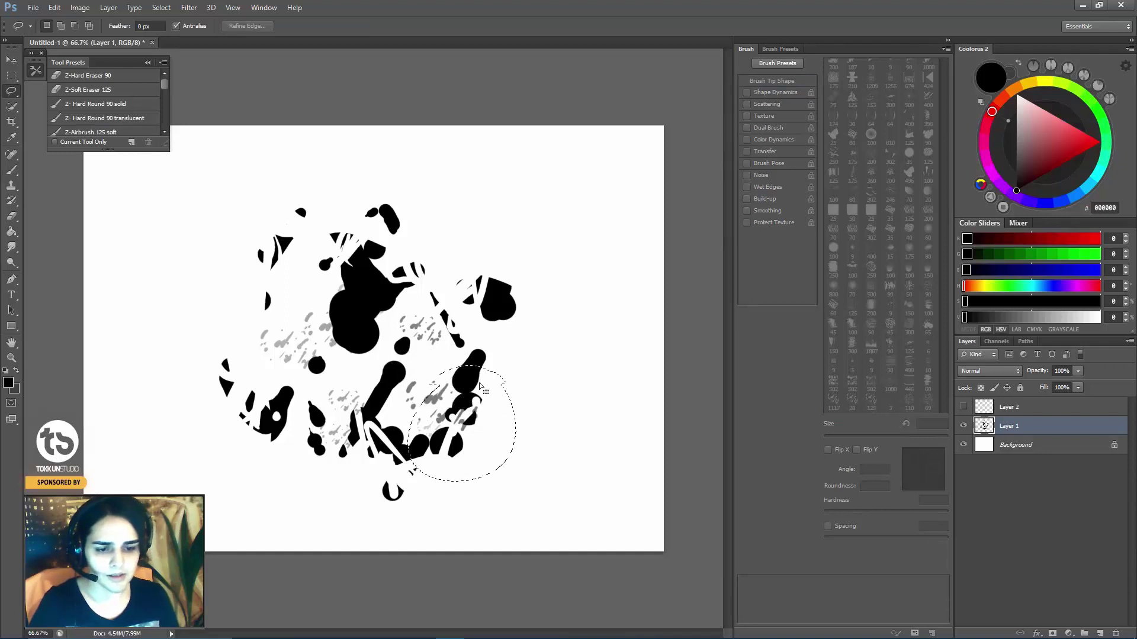
{"action": "key", "text": "v"}
{"action": "mouse_move", "coordinate": [570, 352]}
{"action": "left_mouse_down"}
{"action": "mouse_move", "coordinate": [532, 335]}
{"action": "mouse_move", "coordinate": [555, 344]}
{"action": "left_mouse_up"}
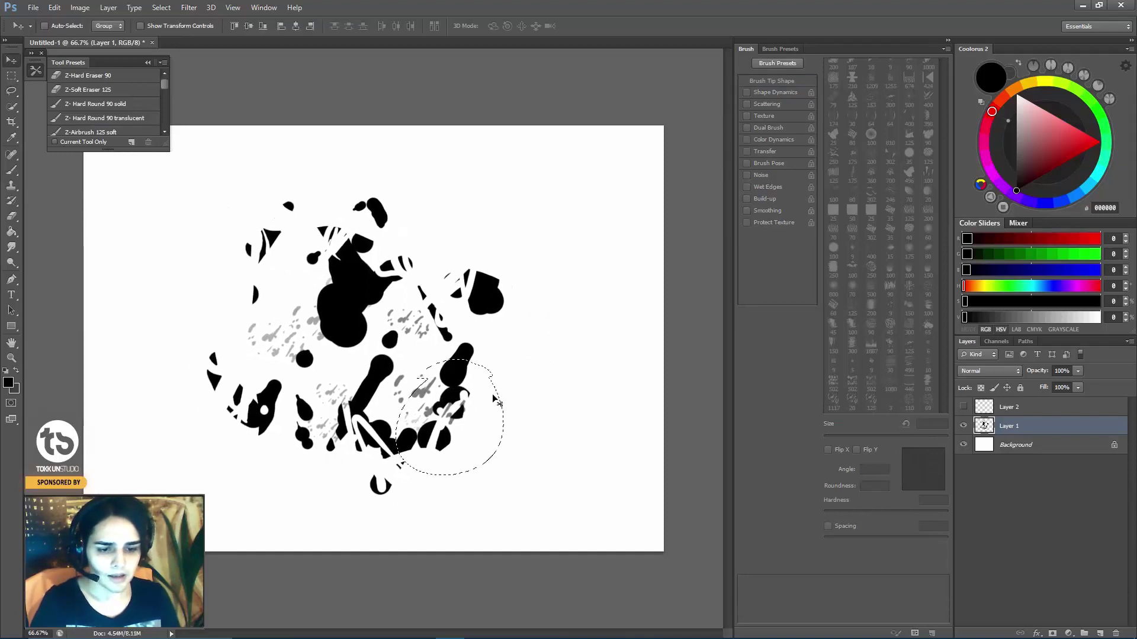
{"action": "key", "text": "ctrl+z"}
{"action": "mouse_move", "coordinate": [484, 413]}
{"action": "left_mouse_down"}
{"action": "mouse_move", "coordinate": [439, 335]}
{"action": "mouse_move", "coordinate": [454, 337]}
{"action": "left_mouse_up"}
{"action": "key", "text": "ctrl+t"}
{"action": "left_click_drag", "start_coordinate": [445, 420], "coordinate": [453, 370]}
{"action": "key", "text": "Return"}
{"action": "mouse_move", "coordinate": [230, 370]}
{"action": "left_mouse_down"}
{"action": "mouse_move", "coordinate": [265, 460]}
{"action": "mouse_move", "coordinate": [196, 311]}
{"action": "mouse_move", "coordinate": [243, 365]}
{"action": "left_mouse_up"}
Shift the selected splatter shapes slightly right and up.
{"action": "key", "text": "l"}
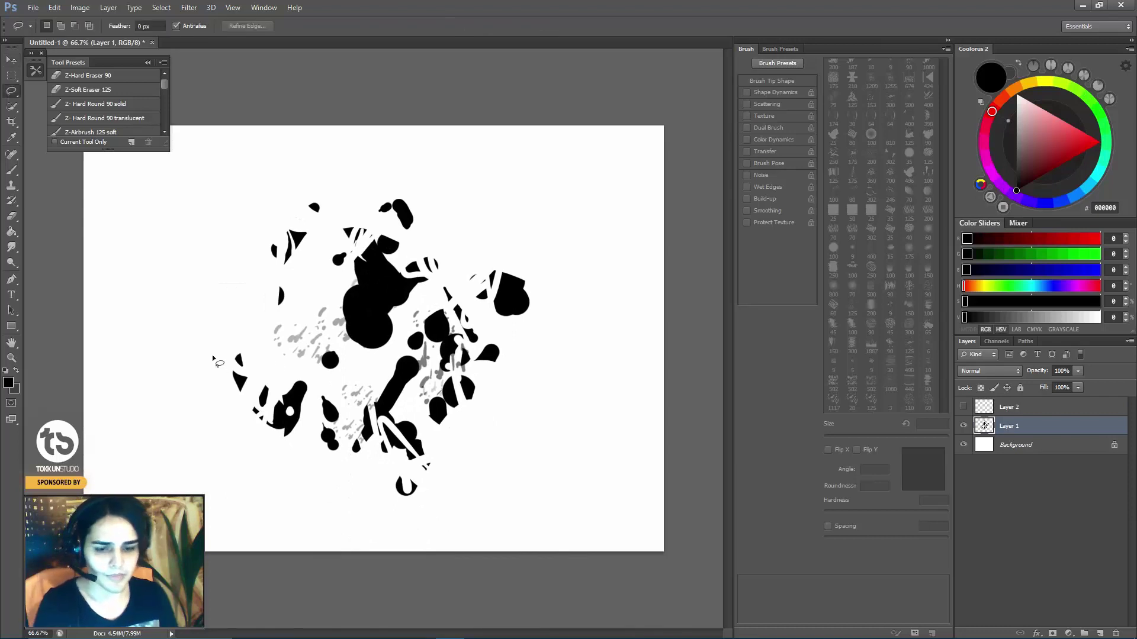
{"action": "key", "text": "v"}
{"action": "left_click_drag", "start_coordinate": [307, 379], "coordinate": [323, 375]}
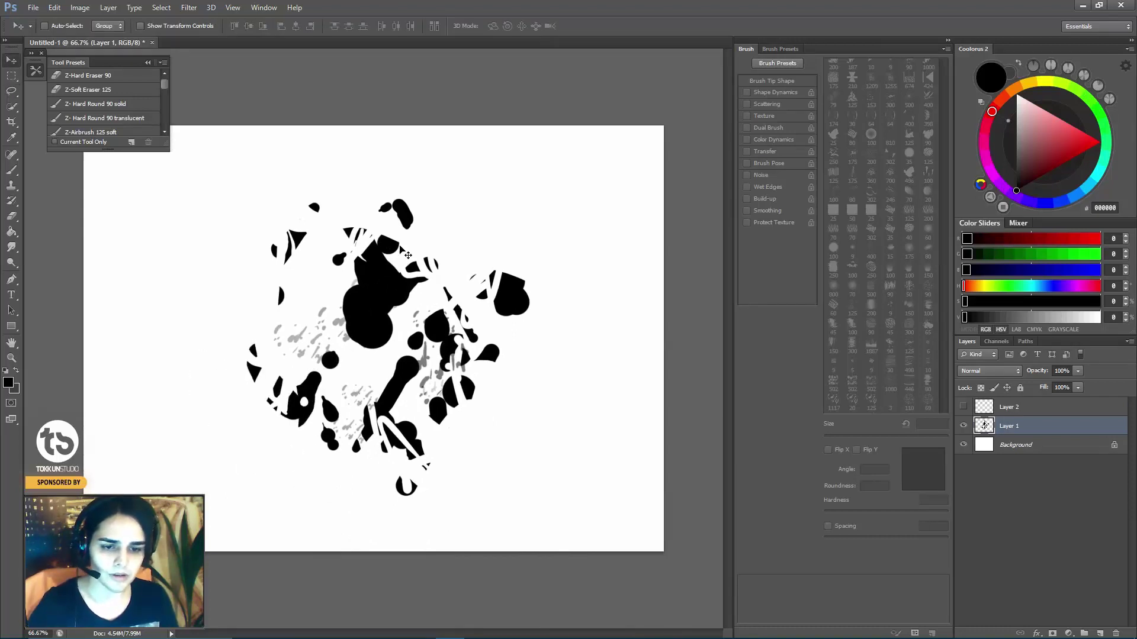
Erase part of the lower U-shaped splatter and trim the right-hand blob's top and right.
{"action": "key", "text": "e"}
{"action": "left_click_drag", "start_coordinate": [409, 486], "coordinate": [393, 508]}
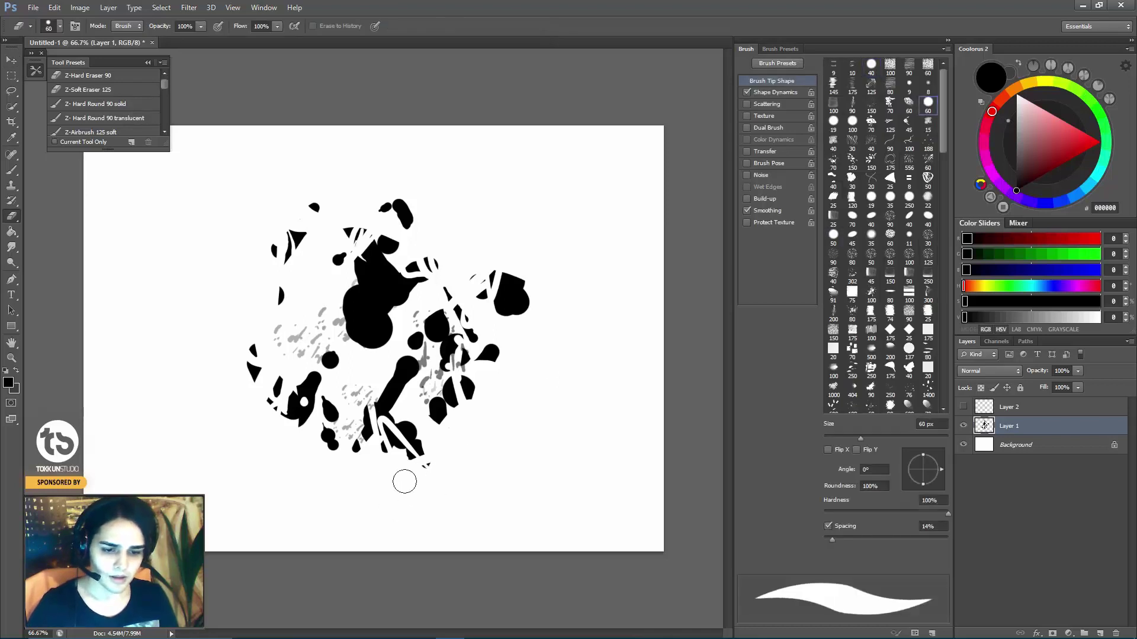
{"action": "left_click_drag", "start_coordinate": [542, 291], "coordinate": [532, 316]}
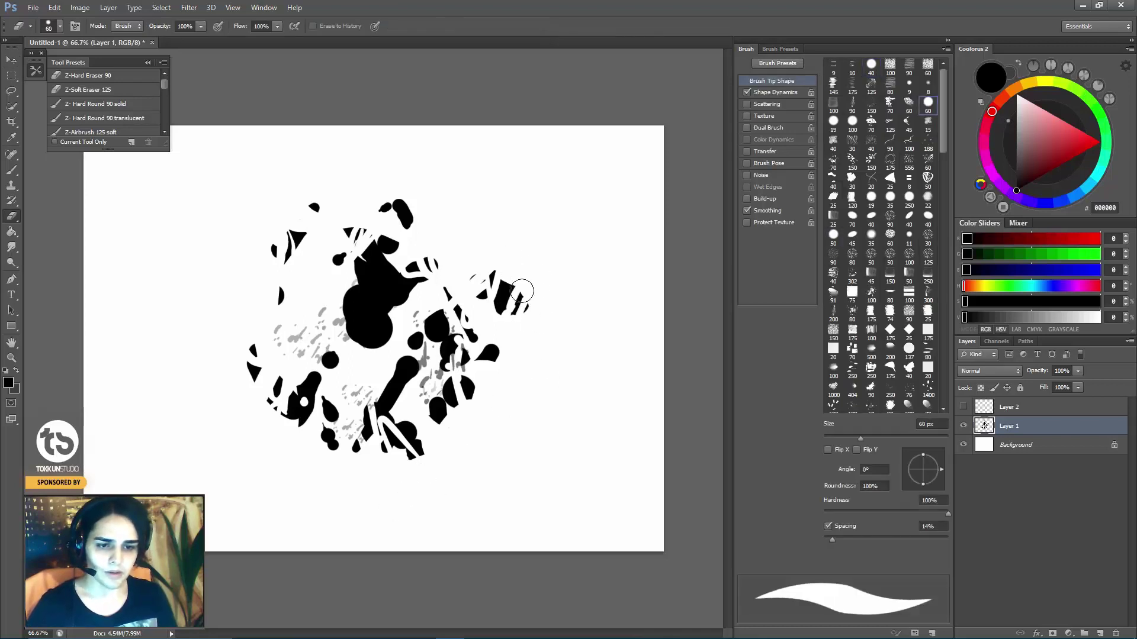
Switch back to the Brush and pick the 9 px hard round preset.
{"action": "key", "text": "b"}
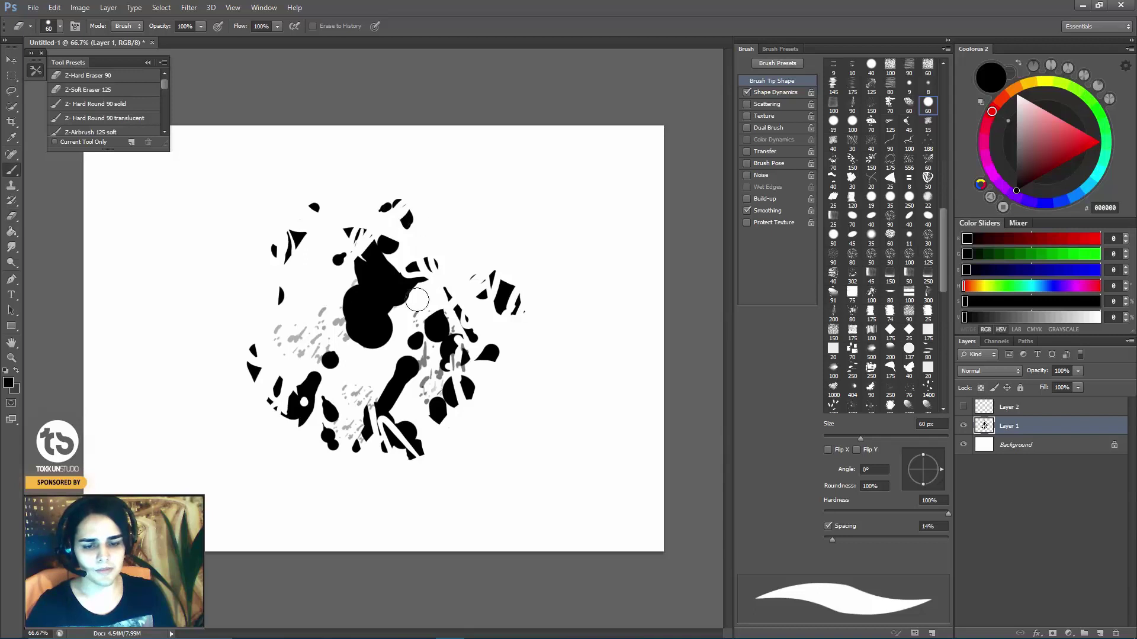
{"action": "right_click", "coordinate": [416, 310]}
{"action": "mouse_move", "coordinate": [659, 595]}
{"action": "left_mouse_down"}
{"action": "mouse_move", "coordinate": [638, 404]}
{"action": "mouse_move", "coordinate": [655, 386]}
{"action": "mouse_move", "coordinate": [655, 412]}
{"action": "left_mouse_up"}
{"action": "left_click", "coordinate": [507, 497]}
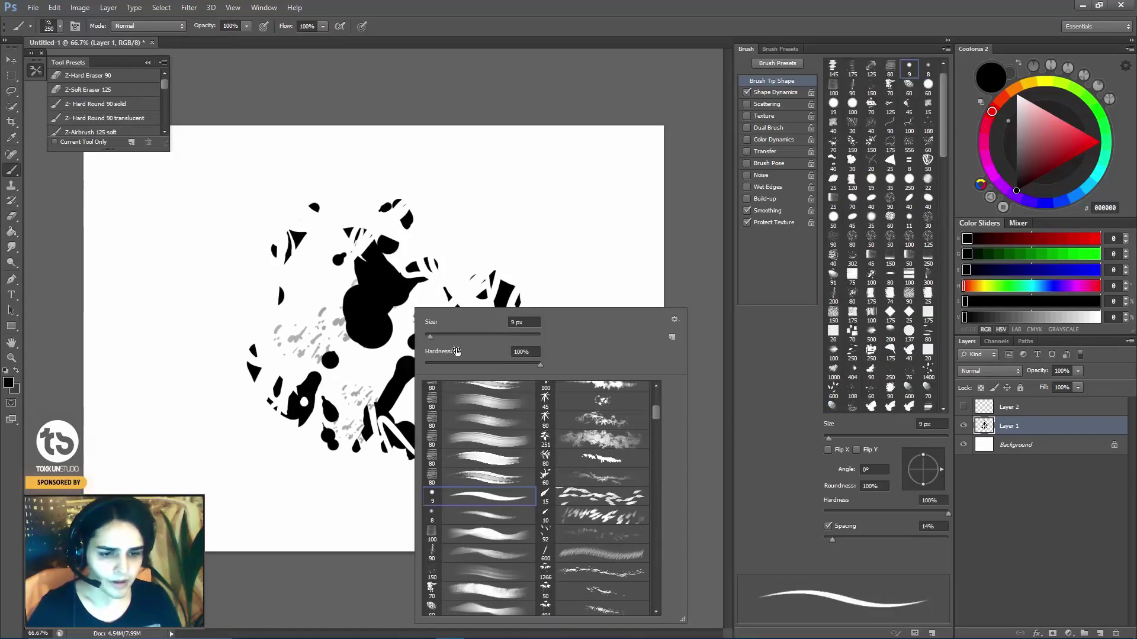
Dab small and tiny black dots at the upper right and below the splatter.
{"action": "left_click", "coordinate": [383, 281], "text": "alt"}
{"action": "key", "text": "bracketright"}
{"action": "key", "text": "bracketright"}
{"action": "left_click", "coordinate": [460, 244]}
{"action": "left_click", "coordinate": [469, 246]}
{"action": "key", "text": "bracketleft"}
{"action": "key", "text": "bracketleft"}
{"action": "left_click", "coordinate": [456, 261]}
{"action": "key", "text": "bracketleft"}
{"action": "key", "text": "bracketleft"}
{"action": "key", "text": "bracketleft"}
{"action": "left_click", "coordinate": [493, 220]}
{"action": "left_click", "coordinate": [513, 247]}
{"action": "left_click", "coordinate": [518, 258]}
{"action": "left_click", "coordinate": [494, 261]}
{"action": "left_click", "coordinate": [476, 256]}
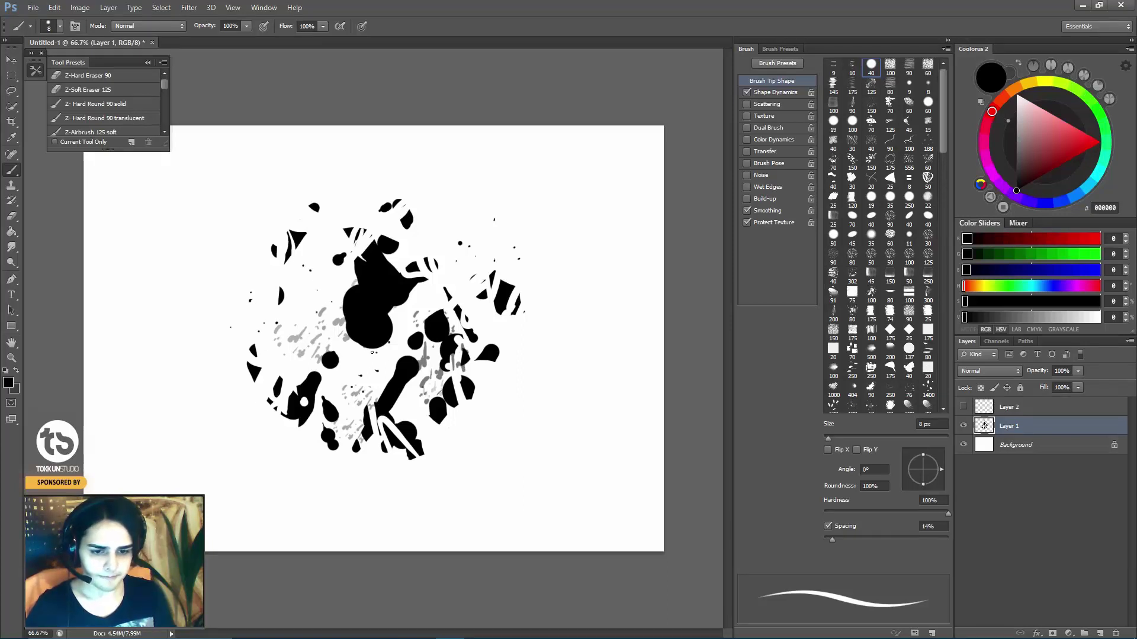
{"action": "left_click", "coordinate": [437, 432]}
{"action": "left_click", "coordinate": [453, 437]}
Erase a diagonal white swath and a zigzag through the black blob, shrinking the eraser to 25 px.
{"action": "key", "text": "e"}
{"action": "mouse_move", "coordinate": [354, 287]}
{"action": "left_mouse_down"}
{"action": "mouse_move", "coordinate": [386, 328]}
{"action": "mouse_move", "coordinate": [381, 341]}
{"action": "left_mouse_up"}
{"action": "key", "text": "bracketleft"}
{"action": "key", "text": "bracketleft"}
{"action": "mouse_move", "coordinate": [386, 275]}
{"action": "left_mouse_down"}
{"action": "mouse_move", "coordinate": [366, 288]}
{"action": "mouse_move", "coordinate": [346, 280]}
{"action": "mouse_move", "coordinate": [373, 312]}
{"action": "mouse_move", "coordinate": [364, 320]}
{"action": "left_mouse_up"}
{"action": "key", "text": "ctrl+z"}
{"action": "key", "text": "ctrl+z"}
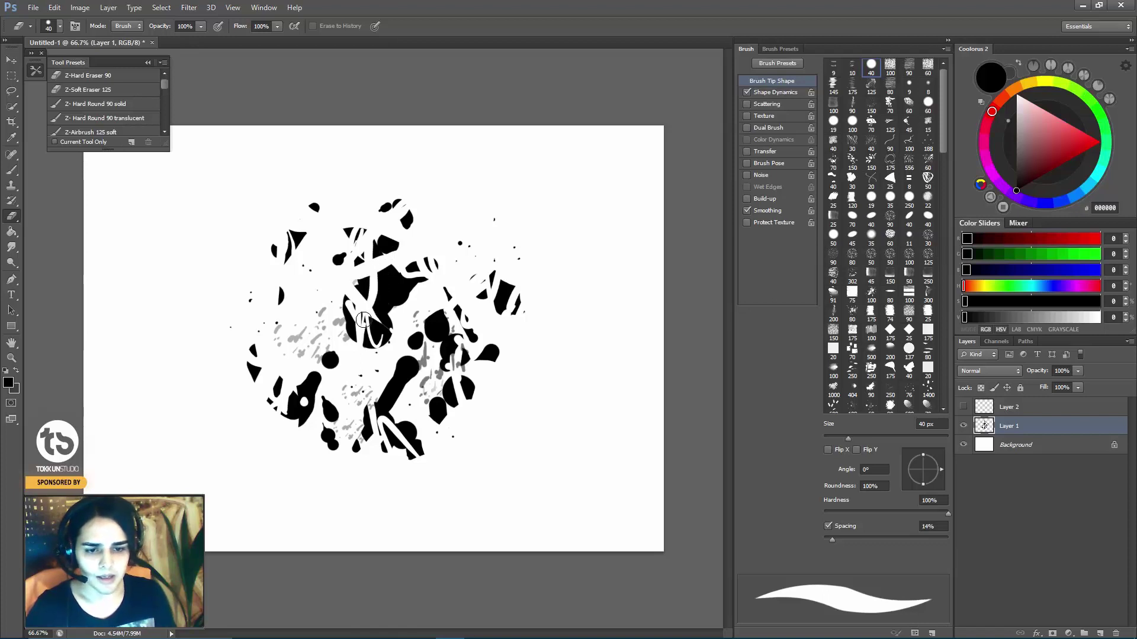
{"action": "key", "text": "bracketleft"}
{"action": "key", "text": "bracketleft"}
{"action": "key", "text": "bracketleft"}
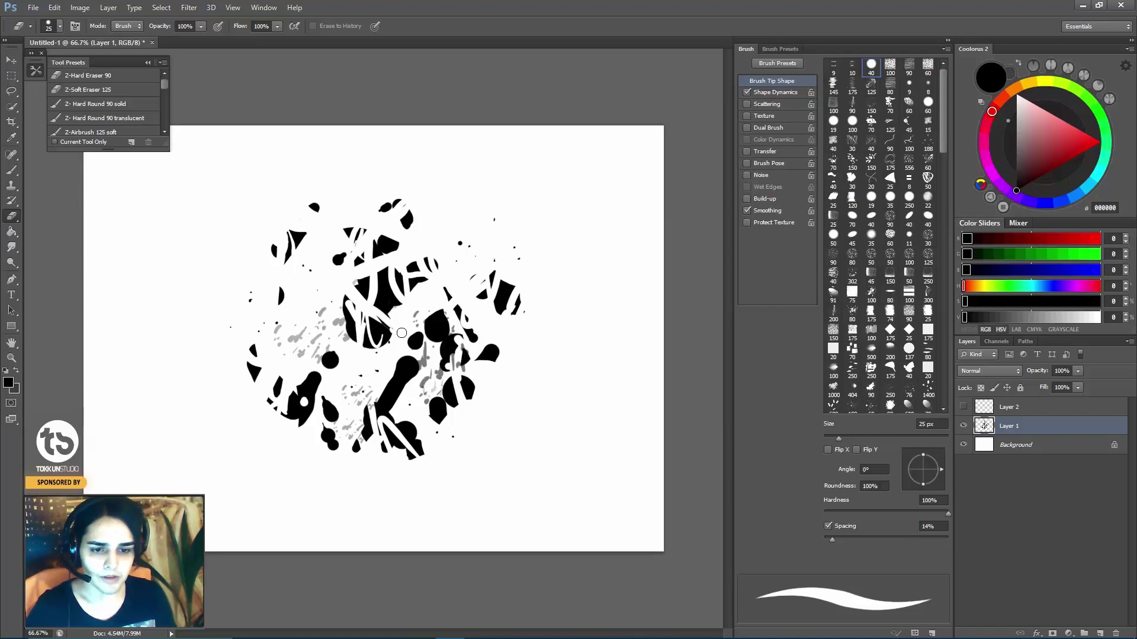
Return to the Brush at 20 px and collapse the tool presets panel.
{"action": "key", "text": "b"}
{"action": "key", "text": "bracketright"}
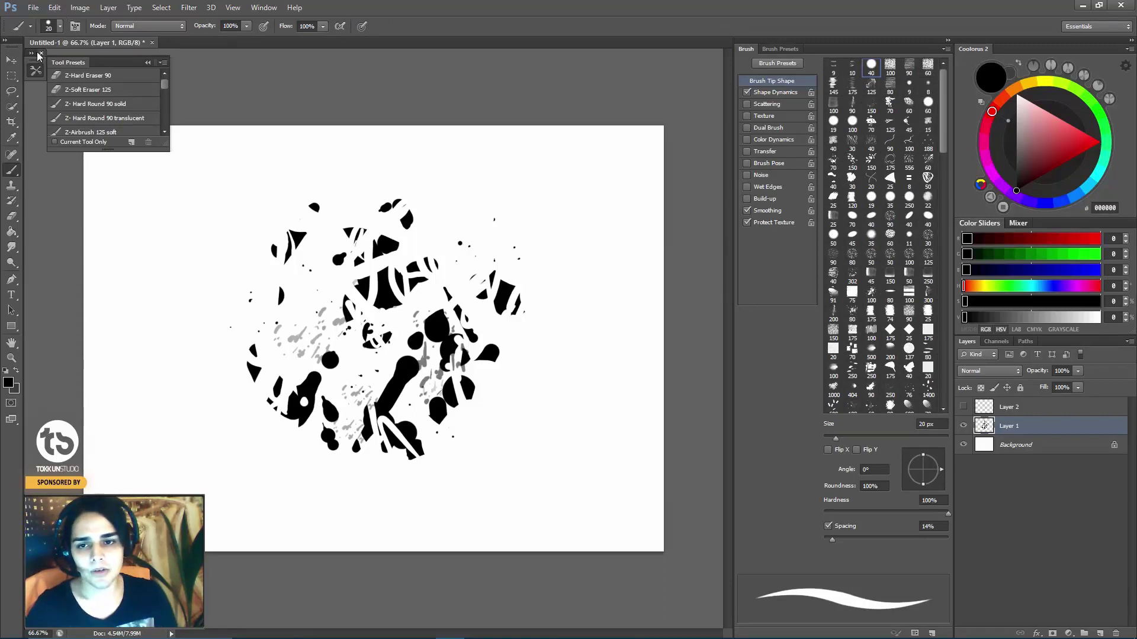
{"action": "left_click", "coordinate": [42, 69]}
Define the splatter as a brush preset named 'Dust FX' and try it with a large stroke.
{"action": "left_click", "coordinate": [78, 8]}
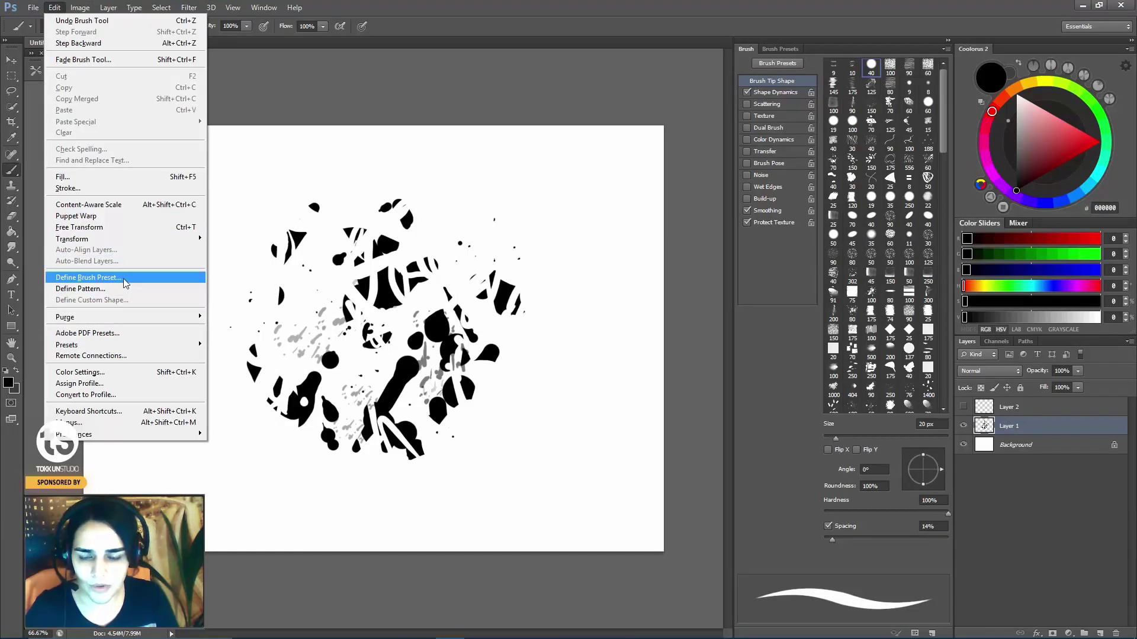
{"action": "left_click", "coordinate": [125, 283]}
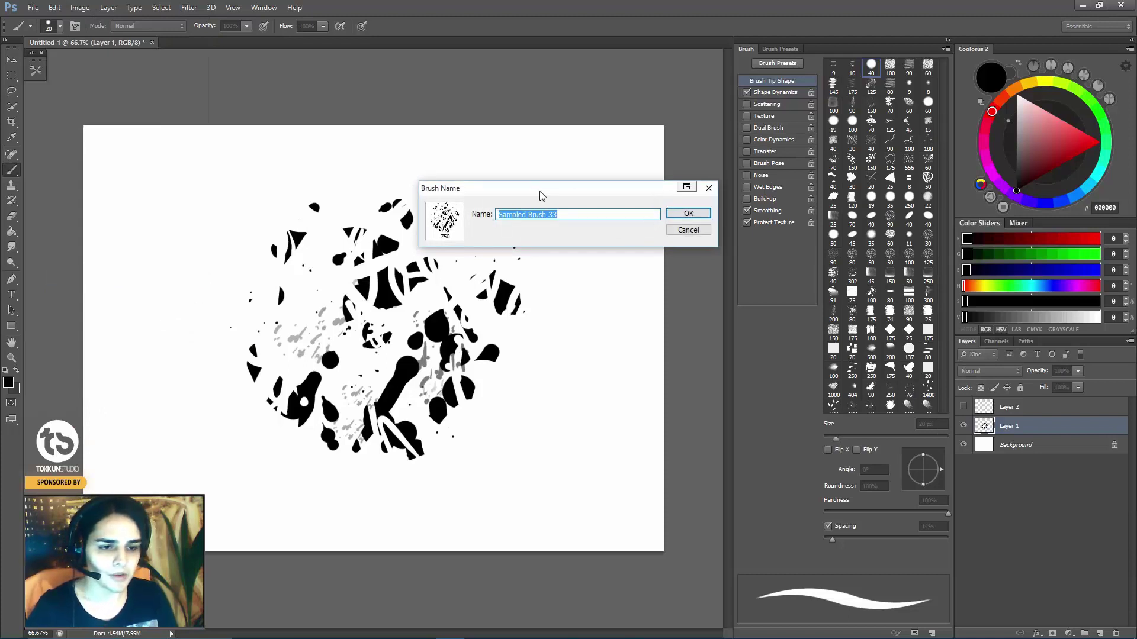
{"action": "type", "text": "Sp"}
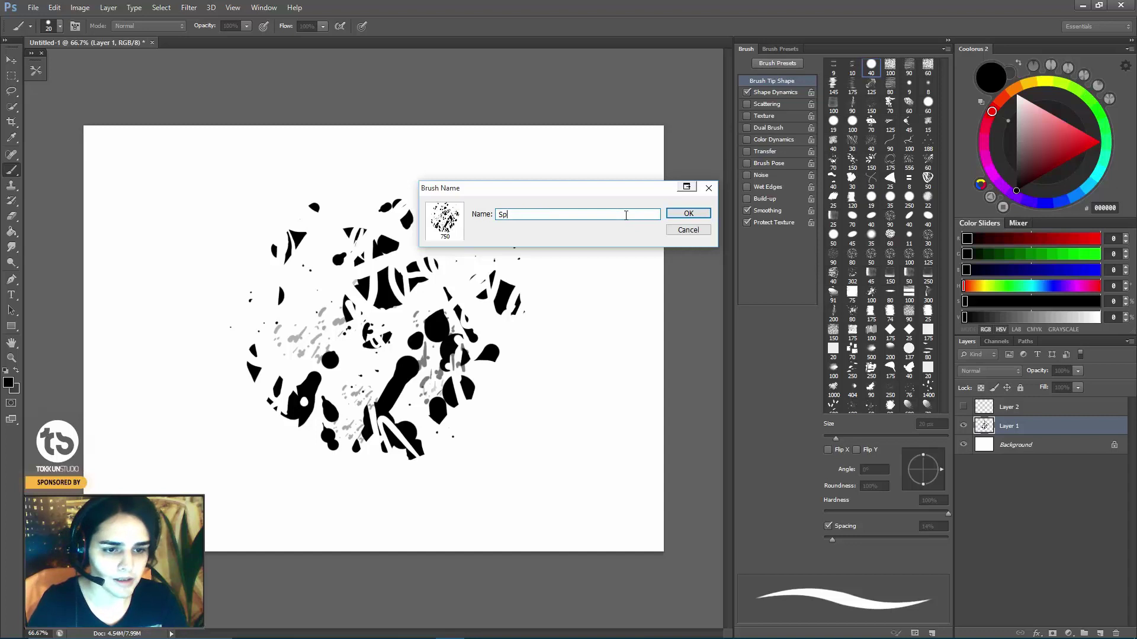
{"action": "type", "text": "eDust FX"}
{"action": "key", "text": "Return"}
{"action": "mouse_move", "coordinate": [556, 249]}
{"action": "left_mouse_down"}
{"action": "mouse_move", "coordinate": [267, 308]}
{"action": "mouse_move", "coordinate": [515, 408]}
{"action": "mouse_move", "coordinate": [367, 261]}
{"action": "left_mouse_up"}
Undo the test stroke, hide Layer 1, and make Layer 2 visible and active.
{"action": "key", "text": "ctrl+z"}
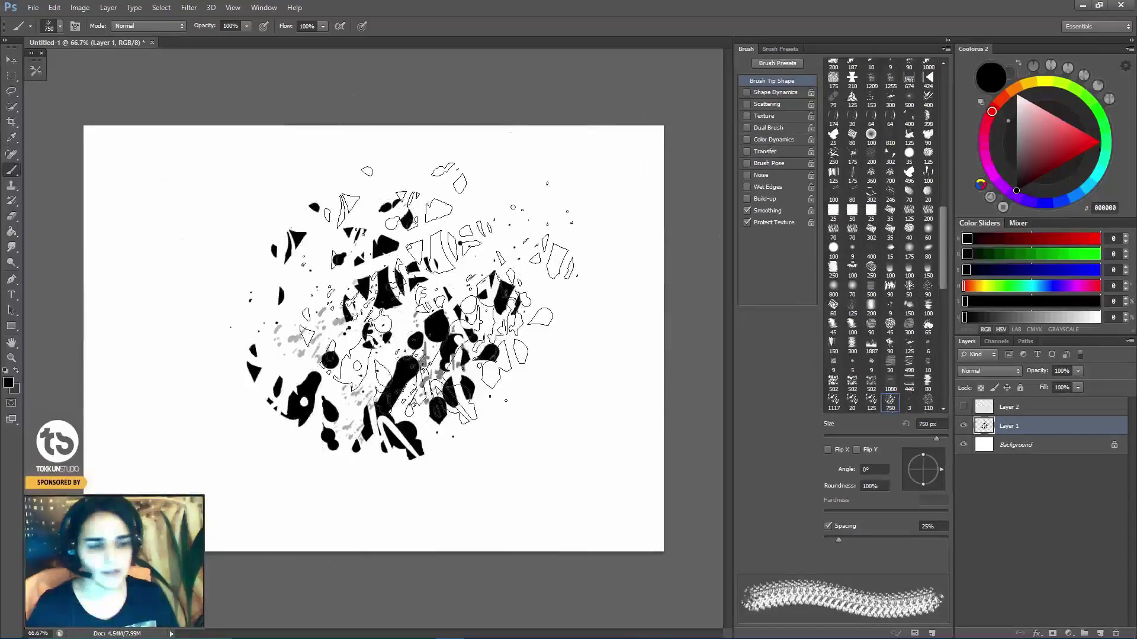
{"action": "left_click", "coordinate": [965, 426]}
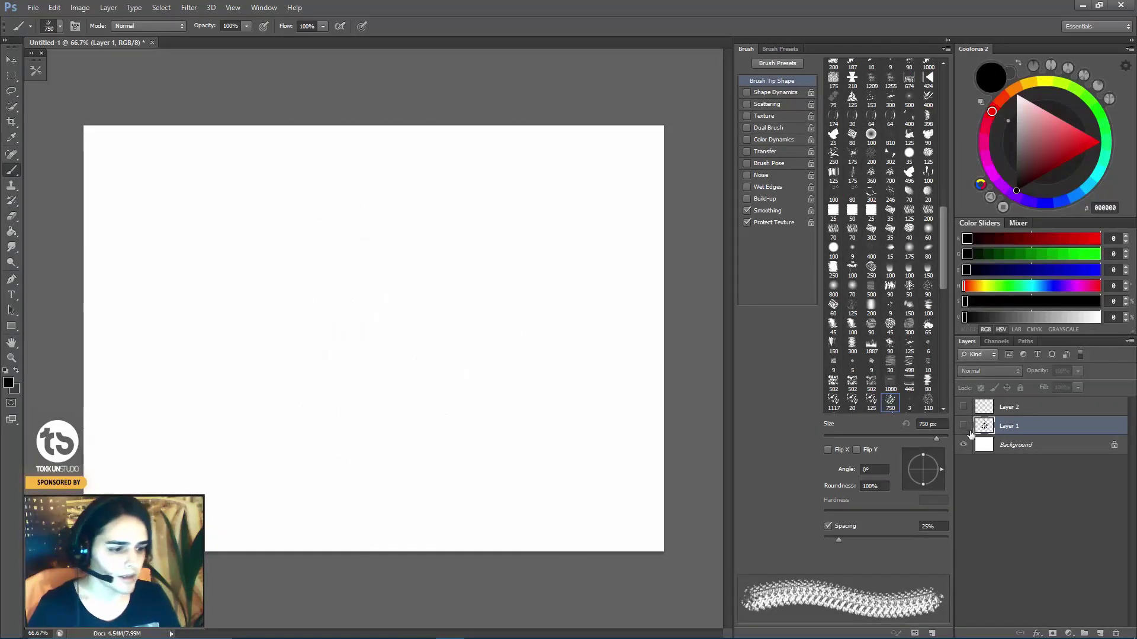
{"action": "left_click", "coordinate": [965, 408]}
{"action": "left_click", "coordinate": [978, 408]}
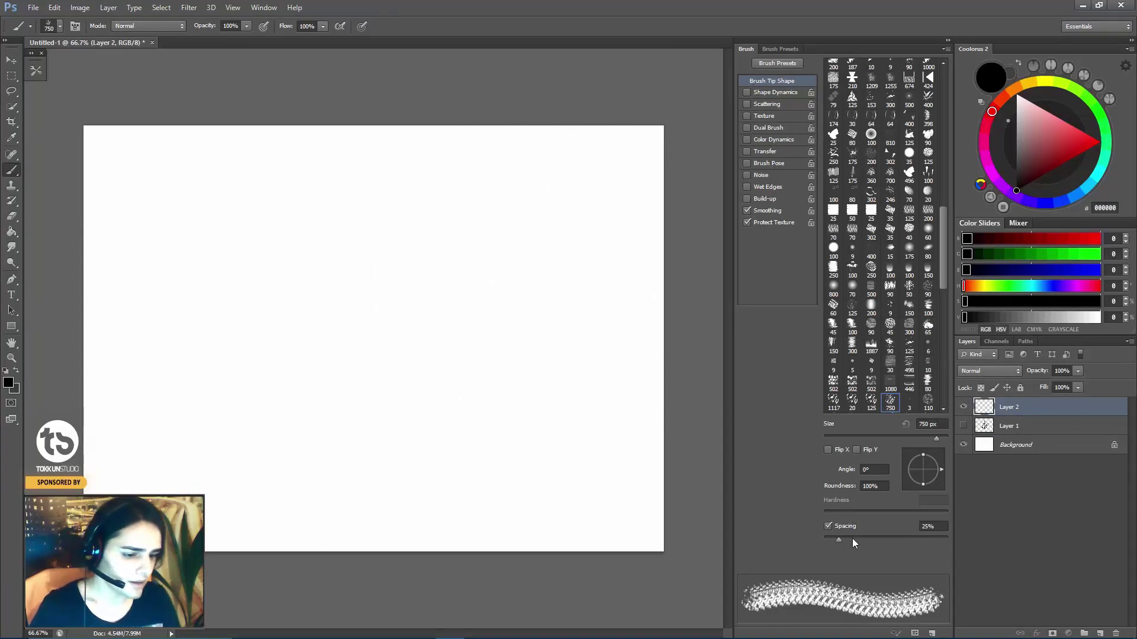
Set brush tip spacing to 57% and shrink the Dust FX brush to 125 px.
{"action": "mouse_move", "coordinate": [839, 538]}
{"action": "left_mouse_down"}
{"action": "mouse_move", "coordinate": [870, 536]}
{"action": "mouse_move", "coordinate": [858, 537]}
{"action": "left_mouse_up"}
{"action": "key", "text": "bracketleft"}
{"action": "key", "text": "bracketleft"}
{"action": "key", "text": "bracketleft"}
{"action": "key", "text": "bracketleft"}
{"action": "key", "text": "bracketleft"}
{"action": "key", "text": "bracketleft"}
{"action": "key", "text": "bracketleft"}
{"action": "mouse_move", "coordinate": [135, 279]}
{"action": "left_mouse_down"}
{"action": "mouse_move", "coordinate": [405, 273]}
{"action": "mouse_move", "coordinate": [520, 283]}
{"action": "mouse_move", "coordinate": [580, 319]}
{"action": "left_mouse_up"}
{"action": "key", "text": "ctrl+alt+z"}
{"action": "key", "text": "alt+bracketleft"}
{"action": "key", "text": "bracketleft"}
{"action": "key", "text": "bracketleft"}
{"action": "key", "text": "bracketleft"}
Dismiss the hidden-layer warning, test-paint on Layer 2, and size the eraser to 125 px.
{"action": "left_click", "coordinate": [142, 282]}
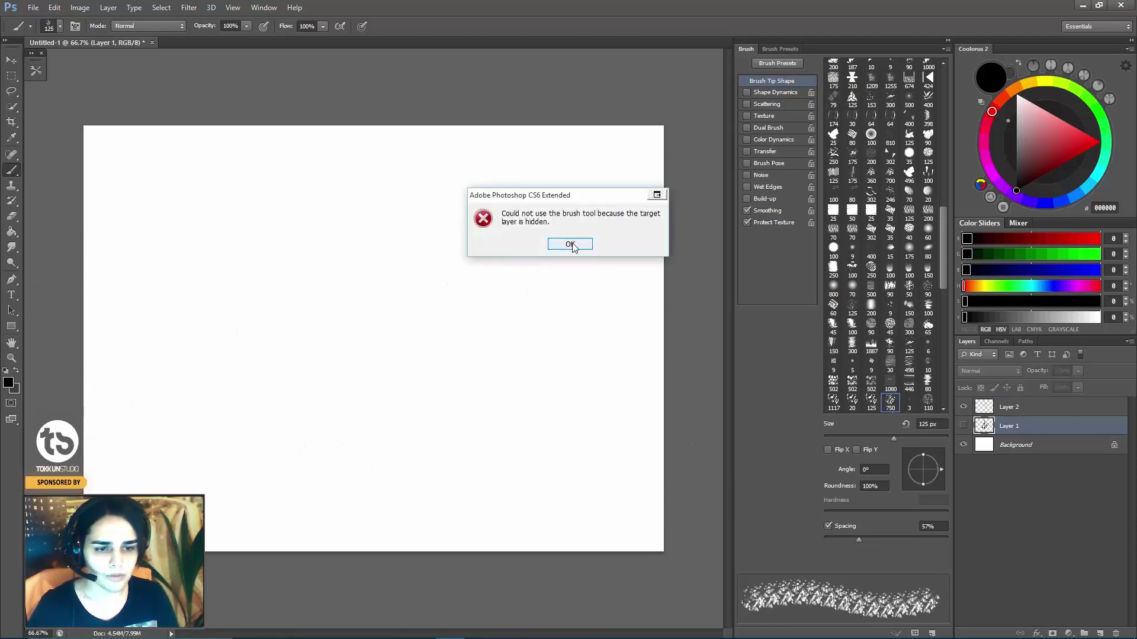
{"action": "left_click", "coordinate": [571, 244]}
{"action": "left_click", "coordinate": [977, 406]}
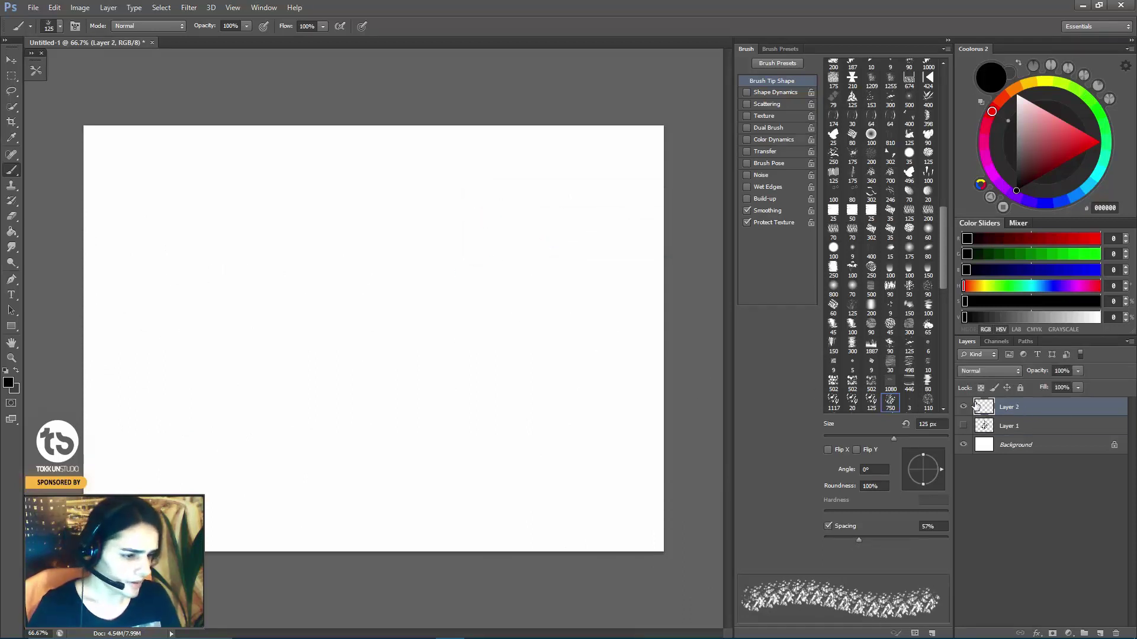
{"action": "mouse_move", "coordinate": [151, 296]}
{"action": "left_mouse_down"}
{"action": "mouse_move", "coordinate": [383, 281]}
{"action": "mouse_move", "coordinate": [183, 294]}
{"action": "mouse_move", "coordinate": [151, 284]}
{"action": "mouse_move", "coordinate": [177, 269]}
{"action": "left_mouse_up"}
{"action": "key", "text": "e"}
{"action": "key", "text": "bracketright"}
{"action": "key", "text": "bracketright"}
{"action": "key", "text": "bracketright"}
{"action": "key", "text": "bracketright"}
{"action": "key", "text": "bracketright"}
{"action": "key", "text": "bracketright"}
{"action": "key", "text": "bracketright"}
{"action": "key", "text": "bracketright"}
{"action": "key", "text": "bracketright"}
{"action": "key", "text": "b"}
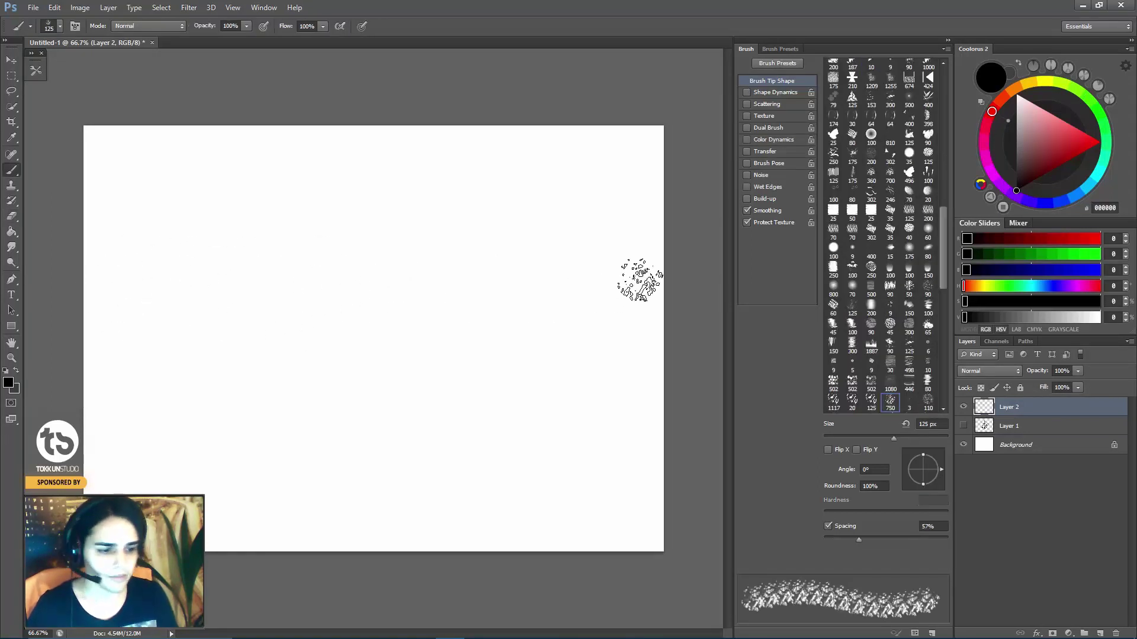
Enable Shape Dynamics with minimum diameter around 83%, checking with a test stroke.
{"action": "left_click", "coordinate": [747, 91]}
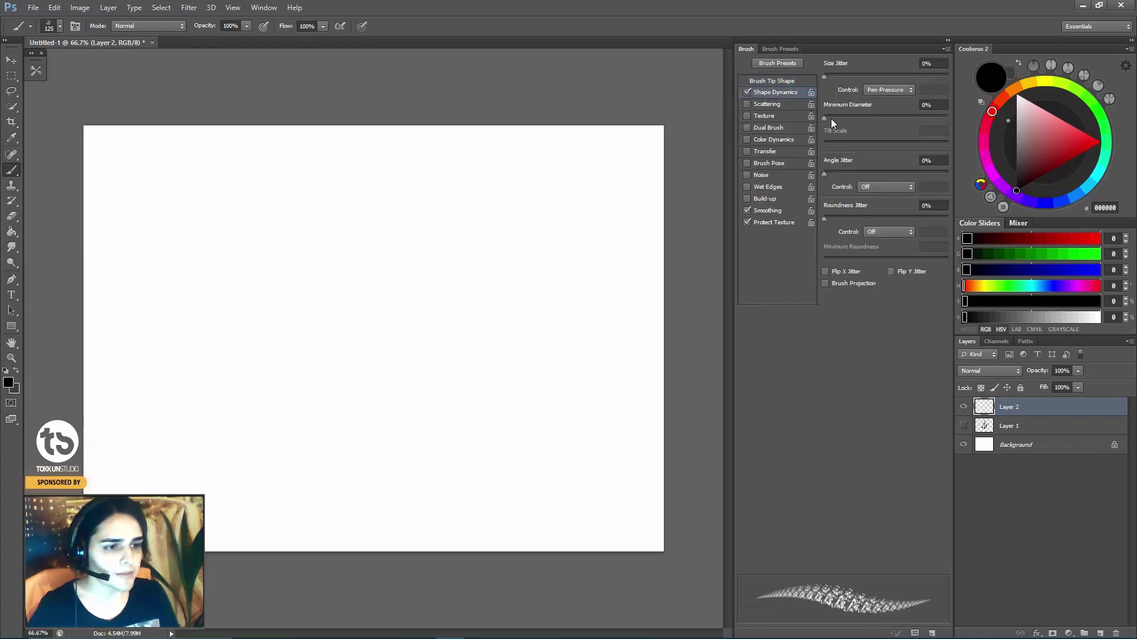
{"action": "mouse_move", "coordinate": [826, 117]}
{"action": "left_mouse_down"}
{"action": "mouse_move", "coordinate": [954, 127]}
{"action": "mouse_move", "coordinate": [921, 129]}
{"action": "left_mouse_up"}
{"action": "left_click", "coordinate": [926, 118]}
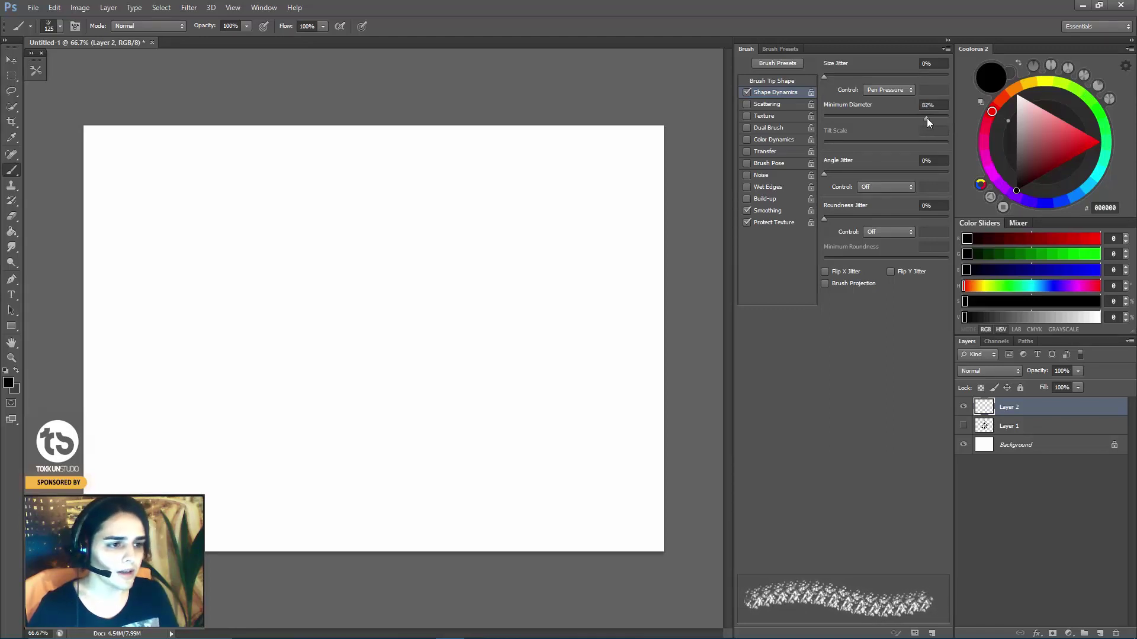
{"action": "mouse_move", "coordinate": [408, 212]}
{"action": "left_mouse_down"}
{"action": "mouse_move", "coordinate": [338, 337]}
{"action": "mouse_move", "coordinate": [296, 363]}
{"action": "left_mouse_up"}
{"action": "key", "text": "ctrl+z"}
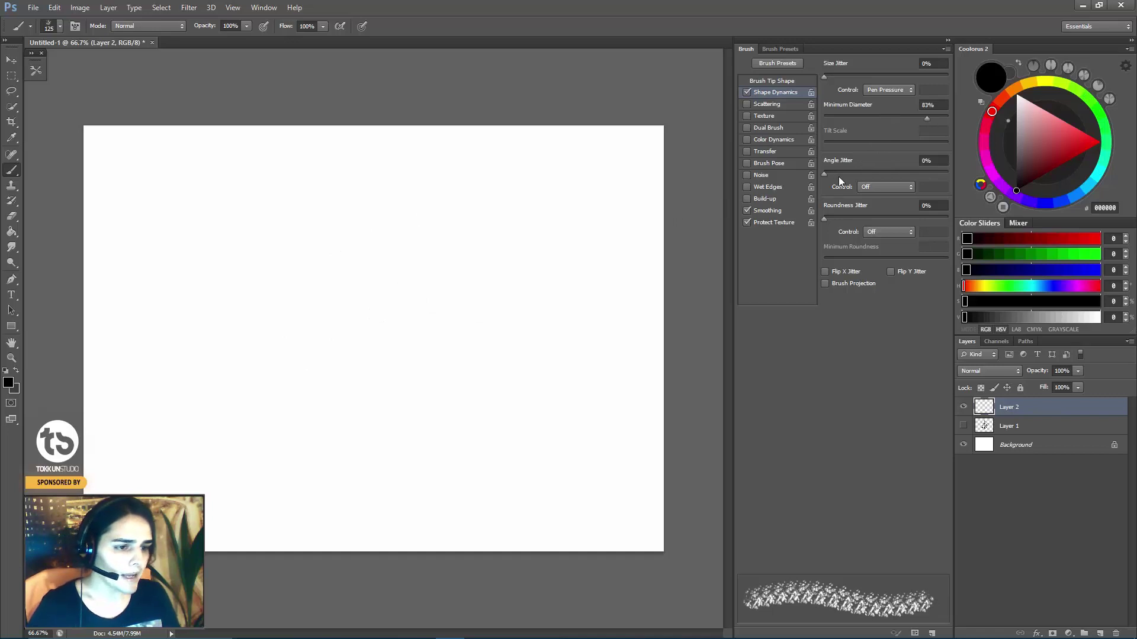
Set angle jitter to 30% and adjust roundness jitter, testing with strokes.
{"action": "mouse_move", "coordinate": [824, 219]}
{"action": "left_mouse_down"}
{"action": "mouse_move", "coordinate": [951, 218]}
{"action": "mouse_move", "coordinate": [808, 221]}
{"action": "left_mouse_up"}
{"action": "left_click_drag", "start_coordinate": [835, 171], "coordinate": [861, 171]}
{"action": "mouse_move", "coordinate": [145, 290]}
{"action": "left_mouse_down"}
{"action": "mouse_move", "coordinate": [396, 284]}
{"action": "mouse_move", "coordinate": [502, 293]}
{"action": "mouse_move", "coordinate": [548, 312]}
{"action": "mouse_move", "coordinate": [388, 250]}
{"action": "mouse_move", "coordinate": [272, 257]}
{"action": "mouse_move", "coordinate": [203, 236]}
{"action": "mouse_move", "coordinate": [190, 219]}
{"action": "mouse_move", "coordinate": [312, 201]}
{"action": "mouse_move", "coordinate": [420, 212]}
{"action": "mouse_move", "coordinate": [504, 267]}
{"action": "left_mouse_up"}
{"action": "key", "text": "ctrl+z"}
{"action": "mouse_move", "coordinate": [275, 281]}
{"action": "left_mouse_down"}
{"action": "mouse_move", "coordinate": [434, 299]}
{"action": "mouse_move", "coordinate": [509, 329]}
{"action": "mouse_move", "coordinate": [517, 379]}
{"action": "mouse_move", "coordinate": [422, 395]}
{"action": "mouse_move", "coordinate": [228, 396]}
{"action": "left_mouse_up"}
{"action": "key", "text": "ctrl+z"}
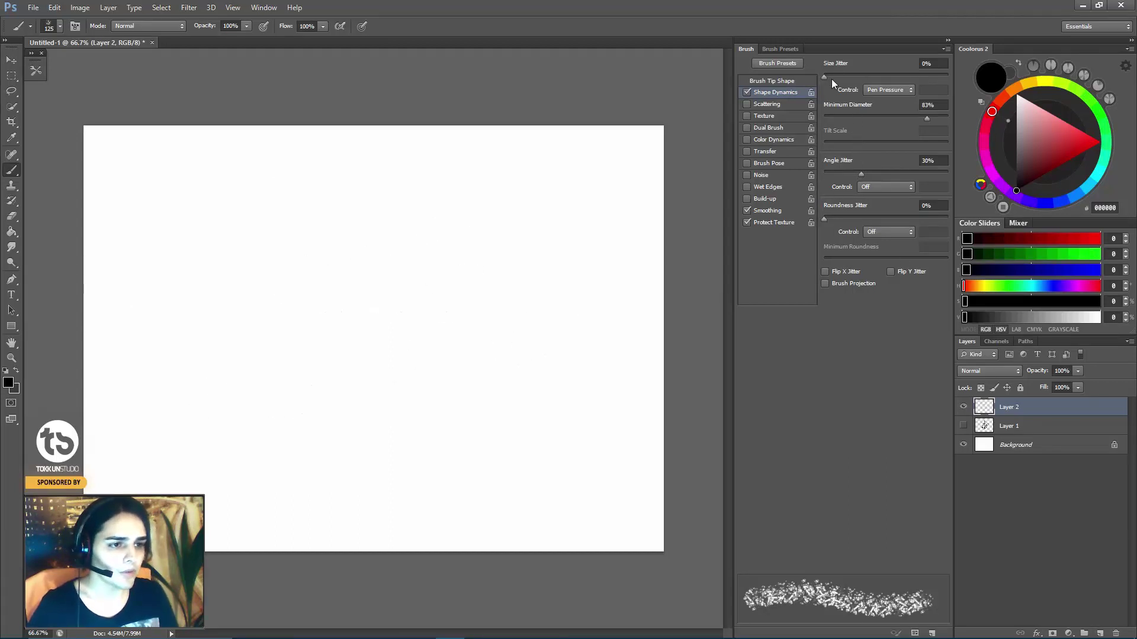
Adjust size jitter and settle roundness jitter at 16%, undoing each test stroke.
{"action": "mouse_move", "coordinate": [861, 77]}
{"action": "left_mouse_down"}
{"action": "mouse_move", "coordinate": [920, 80]}
{"action": "mouse_move", "coordinate": [827, 91]}
{"action": "left_mouse_up"}
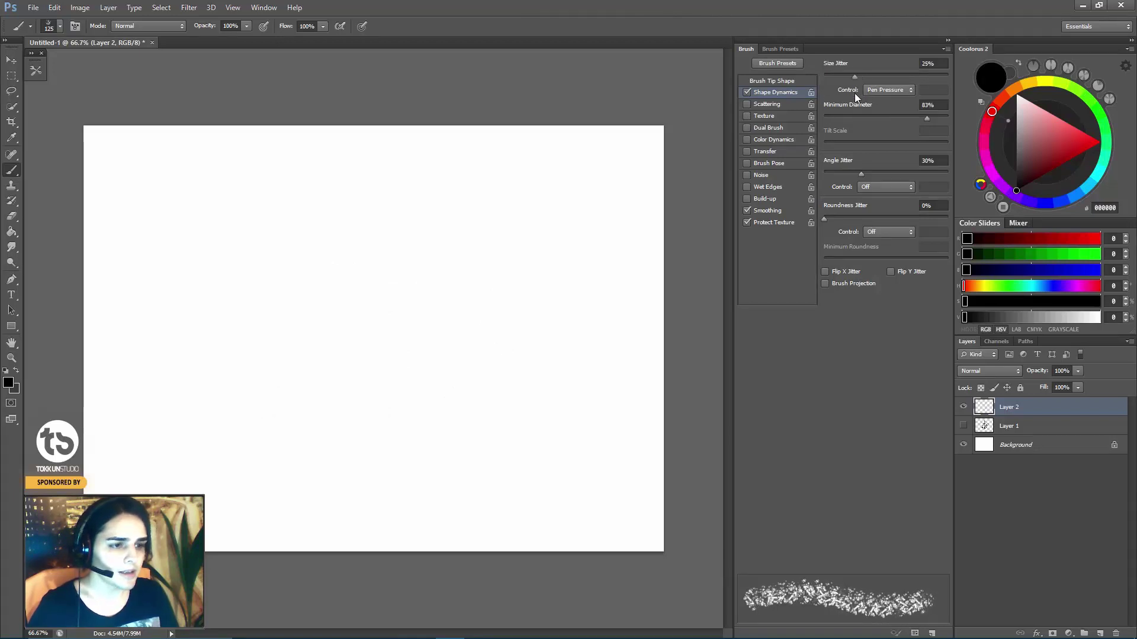
{"action": "mouse_move", "coordinate": [372, 261]}
{"action": "left_mouse_down"}
{"action": "mouse_move", "coordinate": [355, 290]}
{"action": "mouse_move", "coordinate": [399, 320]}
{"action": "mouse_move", "coordinate": [275, 365]}
{"action": "mouse_move", "coordinate": [427, 409]}
{"action": "left_mouse_up"}
{"action": "key", "text": "ctrl+z"}
{"action": "mouse_move", "coordinate": [838, 217]}
{"action": "left_mouse_down"}
{"action": "mouse_move", "coordinate": [900, 211]}
{"action": "mouse_move", "coordinate": [843, 219]}
{"action": "left_mouse_up"}
{"action": "mouse_move", "coordinate": [332, 299]}
{"action": "left_mouse_down"}
{"action": "mouse_move", "coordinate": [366, 318]}
{"action": "mouse_move", "coordinate": [506, 216]}
{"action": "mouse_move", "coordinate": [563, 343]}
{"action": "mouse_move", "coordinate": [385, 279]}
{"action": "mouse_move", "coordinate": [249, 190]}
{"action": "left_mouse_up"}
{"action": "key", "text": "ctrl+z"}
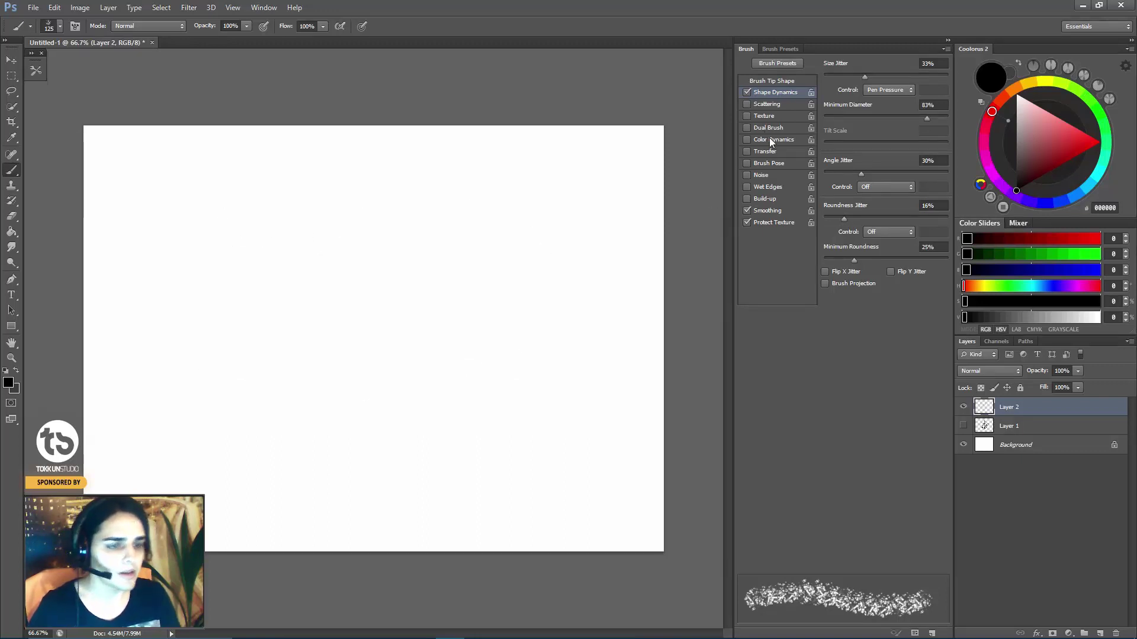
Enable Scattering at 29% on both axes, checking with test strokes.
{"action": "left_click", "coordinate": [748, 105]}
{"action": "left_click", "coordinate": [765, 104]}
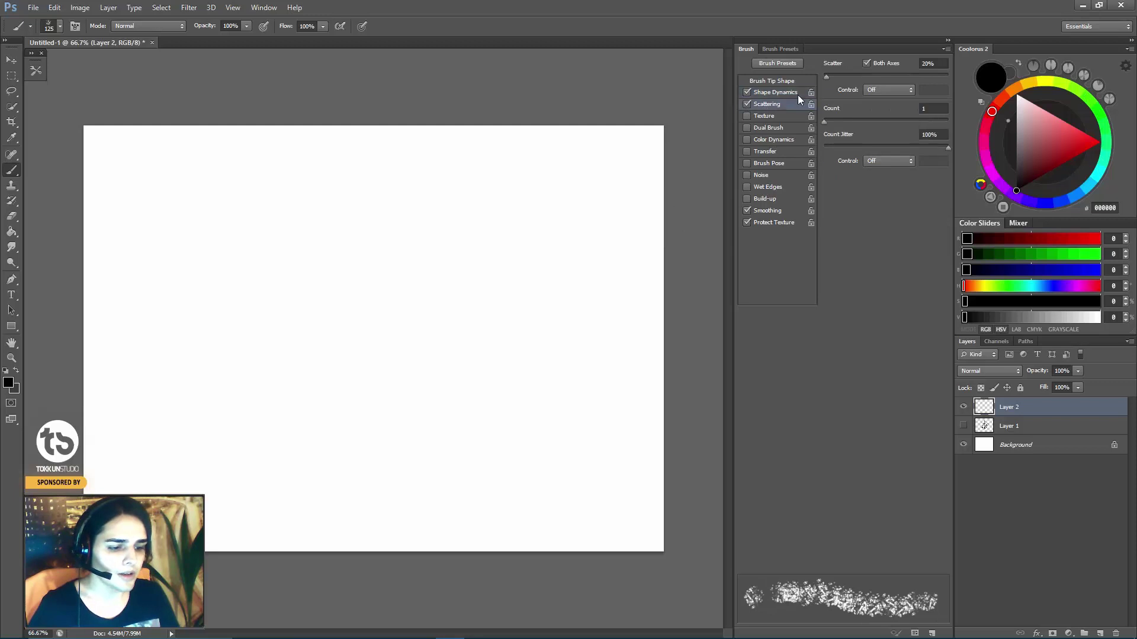
{"action": "mouse_move", "coordinate": [403, 277]}
{"action": "left_mouse_down"}
{"action": "mouse_move", "coordinate": [228, 298]}
{"action": "mouse_move", "coordinate": [334, 223]}
{"action": "mouse_move", "coordinate": [452, 254]}
{"action": "mouse_move", "coordinate": [533, 328]}
{"action": "left_mouse_up"}
{"action": "key", "text": "ctrl+z"}
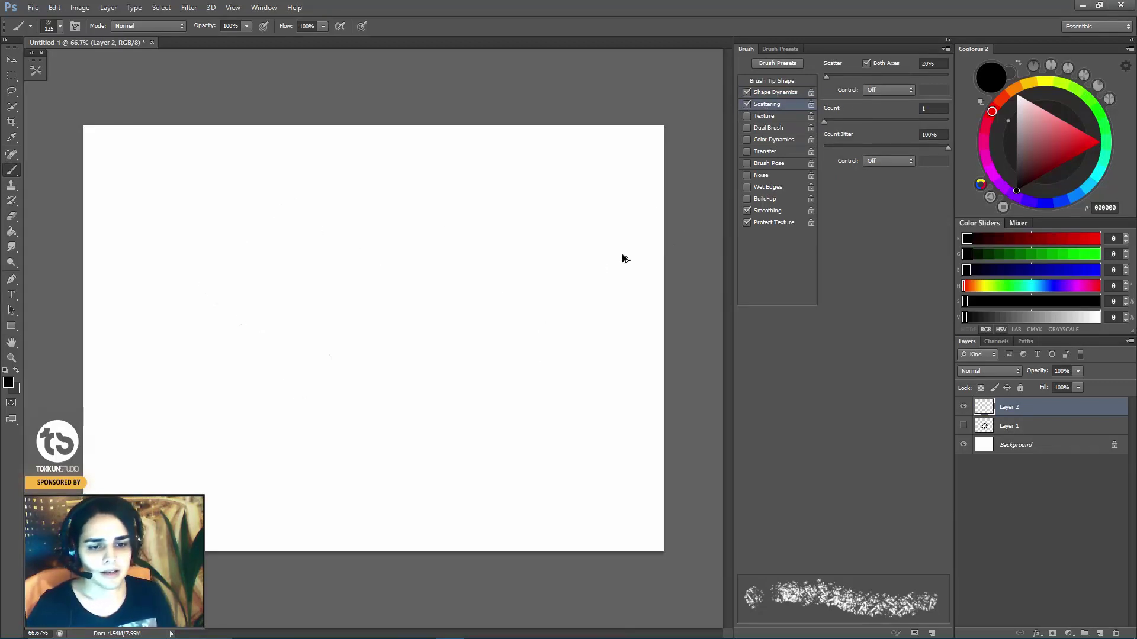
{"action": "mouse_move", "coordinate": [835, 74]}
{"action": "left_mouse_down"}
{"action": "mouse_move", "coordinate": [822, 80]}
{"action": "mouse_move", "coordinate": [833, 120]}
{"action": "left_mouse_up"}
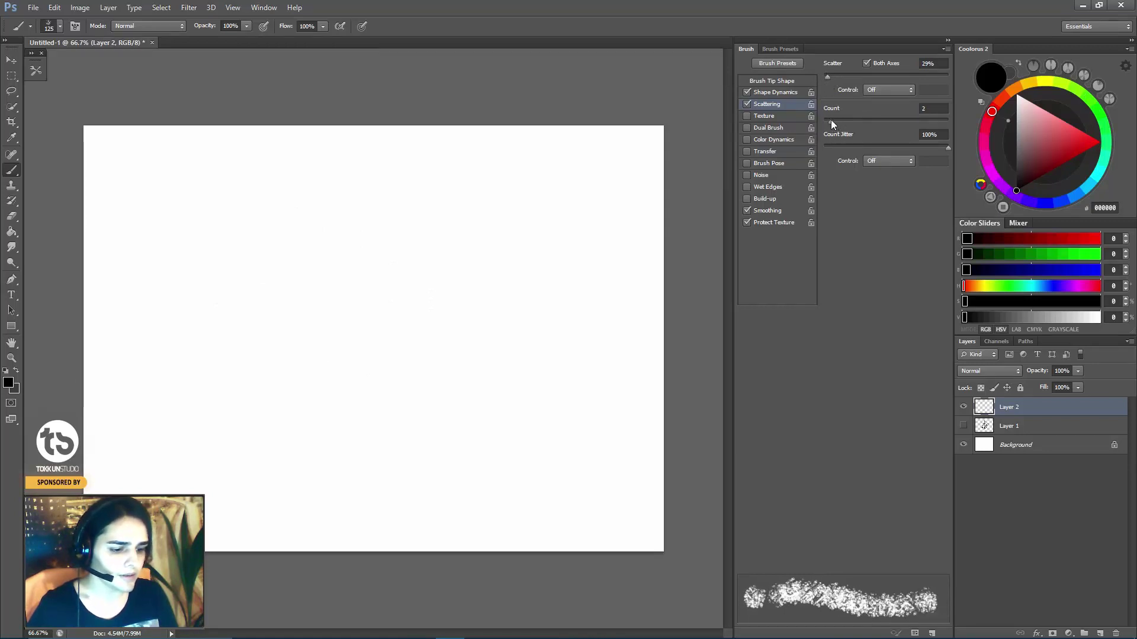
{"action": "mouse_move", "coordinate": [291, 226]}
{"action": "left_mouse_down"}
{"action": "mouse_move", "coordinate": [465, 325]}
{"action": "mouse_move", "coordinate": [317, 290]}
{"action": "mouse_move", "coordinate": [447, 284]}
{"action": "mouse_move", "coordinate": [510, 325]}
{"action": "left_mouse_up"}
{"action": "key", "text": "ctrl+z"}
Set count 2 with 45% count jitter and test the brush at sizes up to 250 px.
{"action": "mouse_move", "coordinate": [946, 148]}
{"action": "left_mouse_down"}
{"action": "mouse_move", "coordinate": [868, 149]}
{"action": "mouse_move", "coordinate": [968, 156]}
{"action": "mouse_move", "coordinate": [881, 165]}
{"action": "left_mouse_up"}
{"action": "mouse_move", "coordinate": [242, 249]}
{"action": "left_mouse_down"}
{"action": "mouse_move", "coordinate": [396, 219]}
{"action": "mouse_move", "coordinate": [327, 262]}
{"action": "mouse_move", "coordinate": [339, 229]}
{"action": "mouse_move", "coordinate": [224, 225]}
{"action": "mouse_move", "coordinate": [437, 268]}
{"action": "mouse_move", "coordinate": [483, 355]}
{"action": "left_mouse_up"}
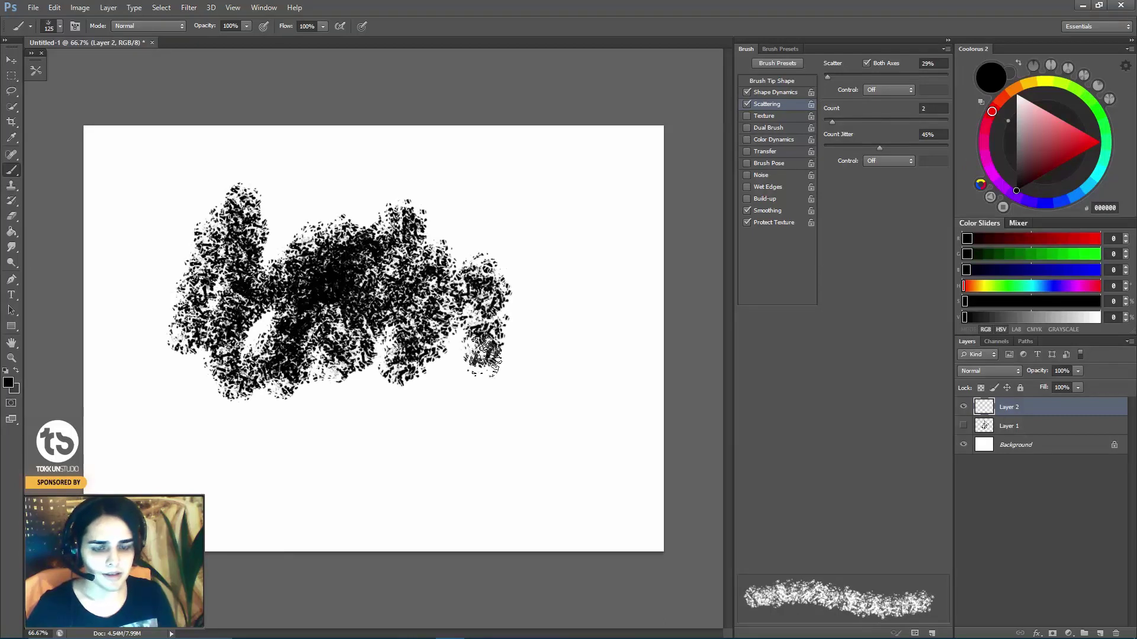
{"action": "key", "text": "ctrl+z"}
{"action": "key", "text": "bracketright"}
{"action": "key", "text": "bracketright"}
{"action": "mouse_move", "coordinate": [417, 240]}
{"action": "left_mouse_down"}
{"action": "mouse_move", "coordinate": [477, 300]}
{"action": "mouse_move", "coordinate": [464, 367]}
{"action": "left_mouse_up"}
{"action": "key", "text": "ctrl+z"}
{"action": "key", "text": "bracketright"}
{"action": "key", "text": "bracketright"}
{"action": "mouse_move", "coordinate": [467, 270]}
{"action": "left_mouse_down"}
{"action": "mouse_move", "coordinate": [374, 290]}
{"action": "mouse_move", "coordinate": [297, 281]}
{"action": "mouse_move", "coordinate": [344, 229]}
{"action": "left_mouse_up"}
{"action": "key", "text": "ctrl+z"}
Run more test strokes, settle on a 175 px brush, and pick a light tint colour.
{"action": "mouse_move", "coordinate": [348, 277]}
{"action": "left_mouse_down"}
{"action": "mouse_move", "coordinate": [345, 356]}
{"action": "mouse_move", "coordinate": [427, 311]}
{"action": "mouse_move", "coordinate": [451, 332]}
{"action": "mouse_move", "coordinate": [453, 356]}
{"action": "mouse_move", "coordinate": [500, 336]}
{"action": "left_mouse_up"}
{"action": "key", "text": "ctrl+z"}
{"action": "key", "text": "ctrl+z"}
{"action": "key", "text": "bracketright"}
{"action": "key", "text": "bracketright"}
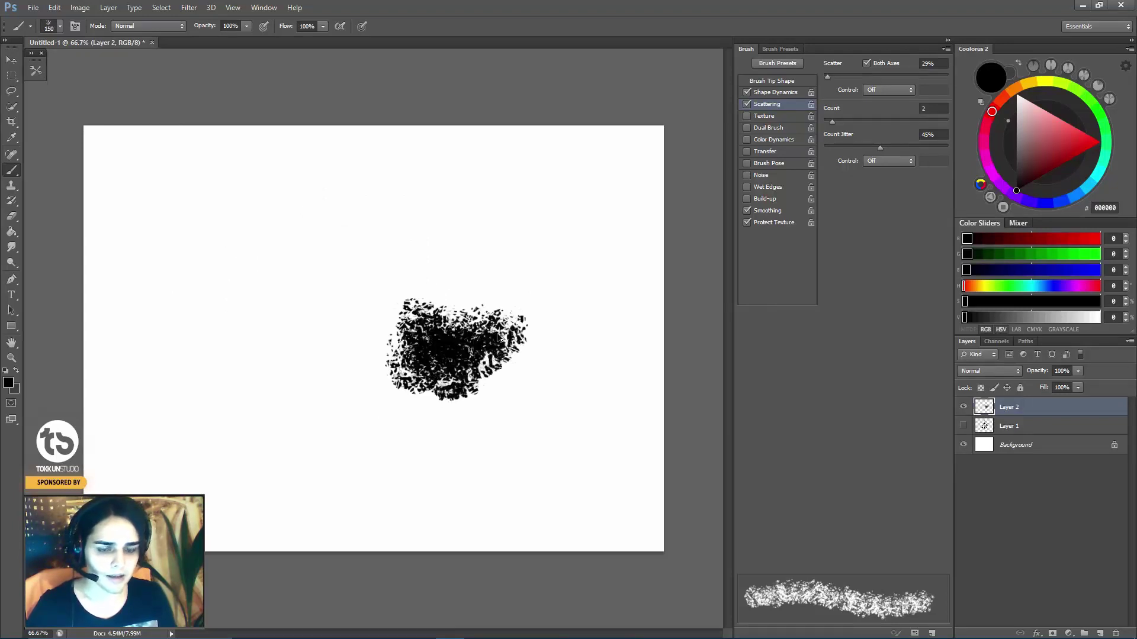
{"action": "key", "text": "ctrl+z"}
{"action": "mouse_move", "coordinate": [434, 296]}
{"action": "left_mouse_down"}
{"action": "mouse_move", "coordinate": [458, 332]}
{"action": "mouse_move", "coordinate": [463, 281]}
{"action": "mouse_move", "coordinate": [482, 308]}
{"action": "mouse_move", "coordinate": [470, 323]}
{"action": "mouse_move", "coordinate": [469, 299]}
{"action": "mouse_move", "coordinate": [416, 313]}
{"action": "mouse_move", "coordinate": [395, 305]}
{"action": "mouse_move", "coordinate": [416, 293]}
{"action": "mouse_move", "coordinate": [406, 305]}
{"action": "mouse_move", "coordinate": [400, 292]}
{"action": "mouse_move", "coordinate": [472, 347]}
{"action": "mouse_move", "coordinate": [407, 340]}
{"action": "mouse_move", "coordinate": [402, 358]}
{"action": "mouse_move", "coordinate": [461, 326]}
{"action": "mouse_move", "coordinate": [481, 359]}
{"action": "left_mouse_up"}
{"action": "key", "text": "ctrl+z"}
{"action": "key", "text": "ctrl+z"}
{"action": "key", "text": "ctrl+z"}
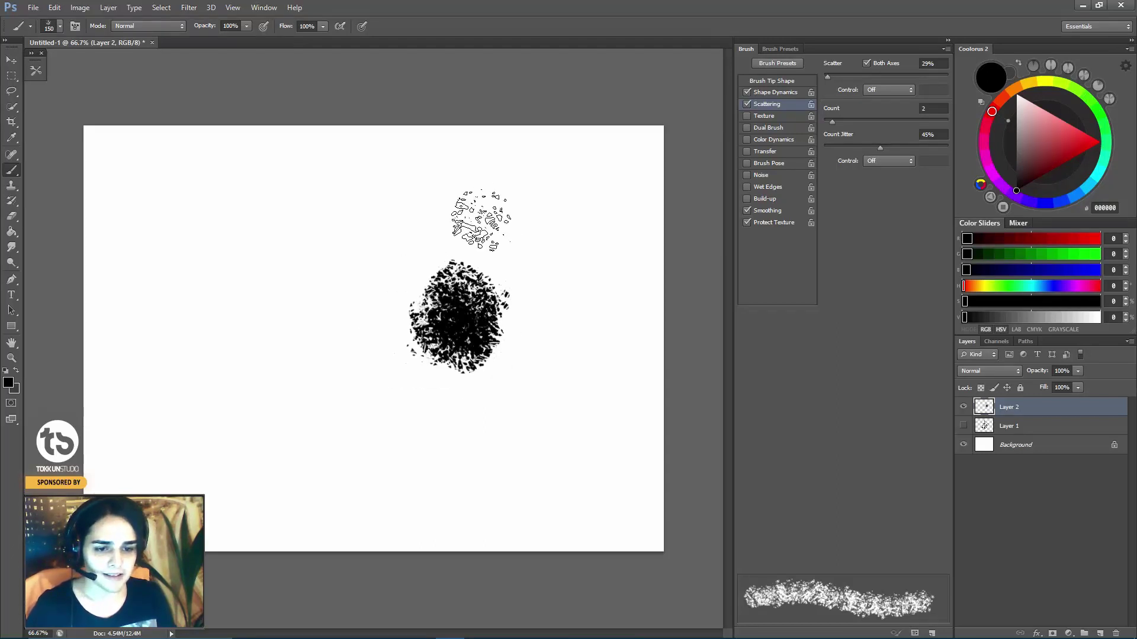
{"action": "key", "text": "ctrl+z"}
{"action": "key", "text": "bracketright"}
{"action": "left_click_drag", "start_coordinate": [1027, 168], "coordinate": [1030, 123]}
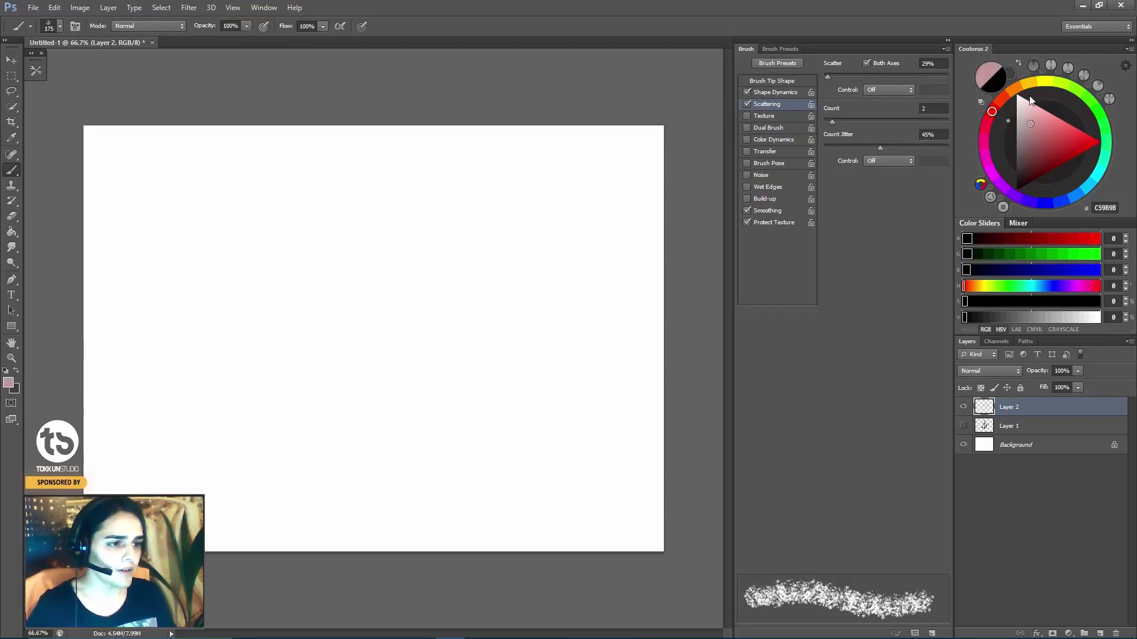
Shift the hue toward yellow-orange, enable Transfer, and lower the opacity jitter minimum.
{"action": "left_click", "coordinate": [1029, 84]}
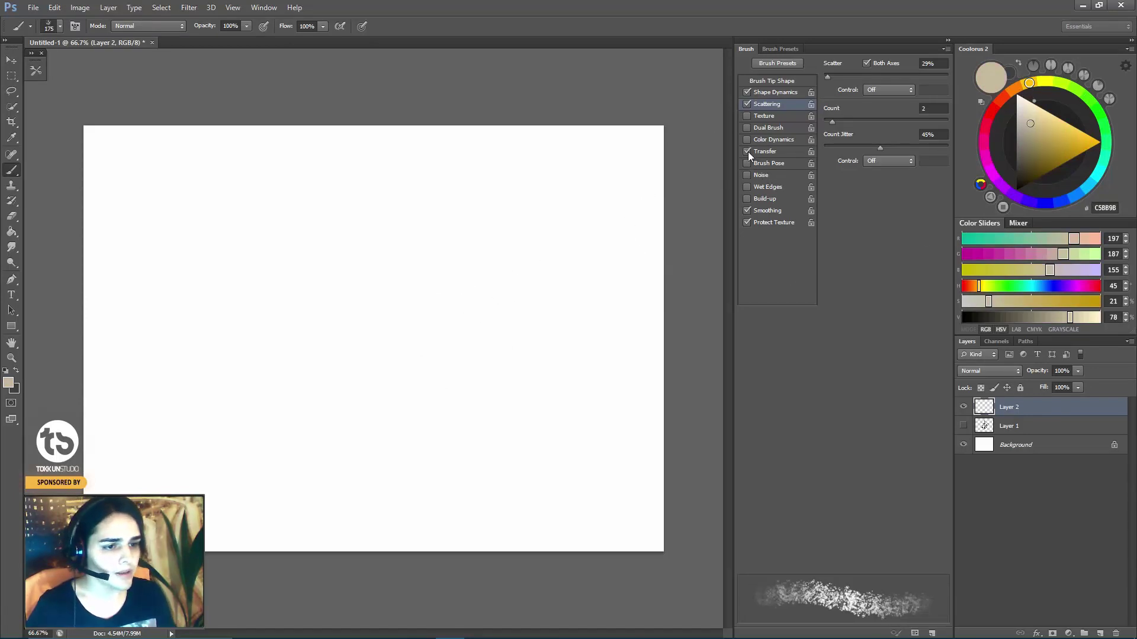
{"action": "left_click", "coordinate": [762, 151]}
{"action": "left_click_drag", "start_coordinate": [432, 252], "coordinate": [302, 379]}
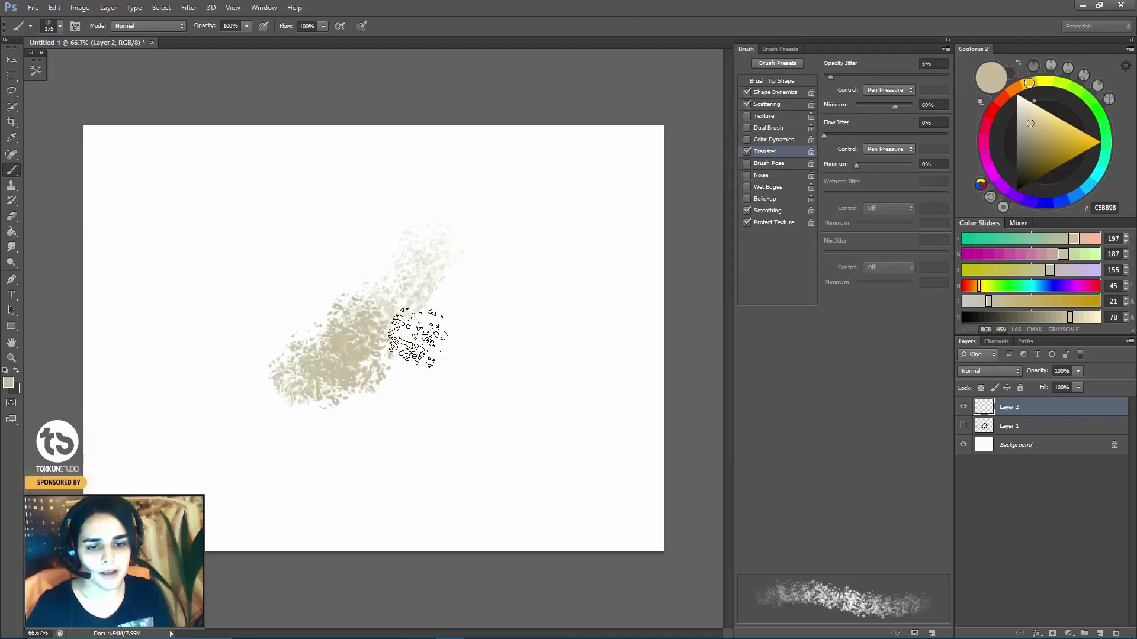
{"action": "key", "text": "ctrl+z"}
{"action": "left_click_drag", "start_coordinate": [879, 109], "coordinate": [894, 111]}
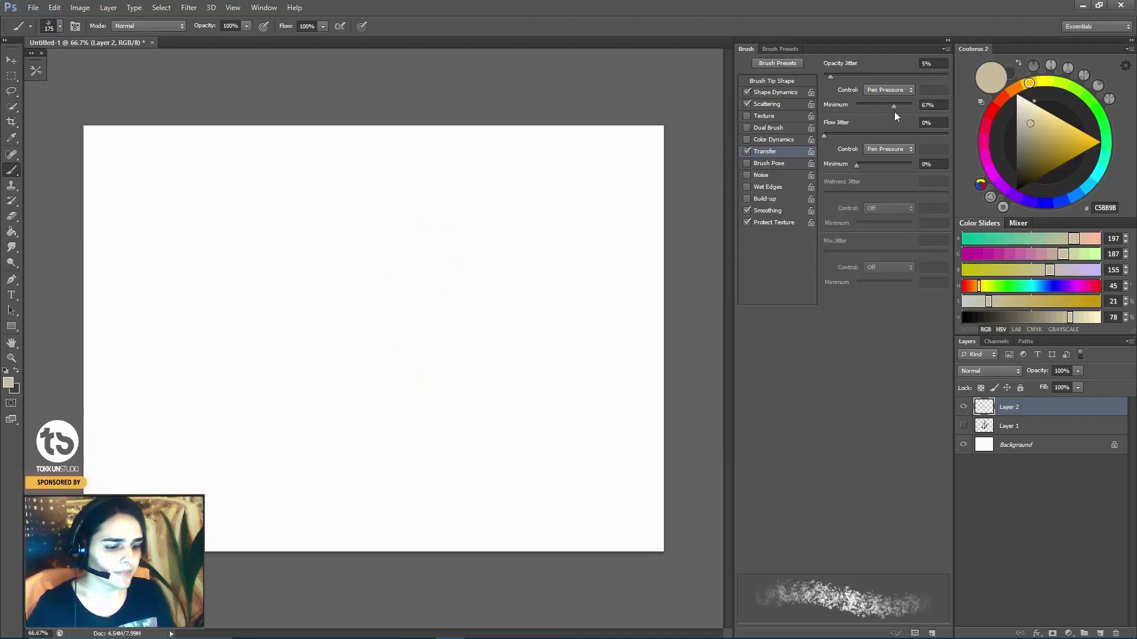
Switch to a dark brown and paint a dense Dust FX stroke across the lower canvas.
{"action": "left_click", "coordinate": [1003, 99]}
{"action": "left_click", "coordinate": [1037, 154]}
{"action": "left_click", "coordinate": [1014, 90]}
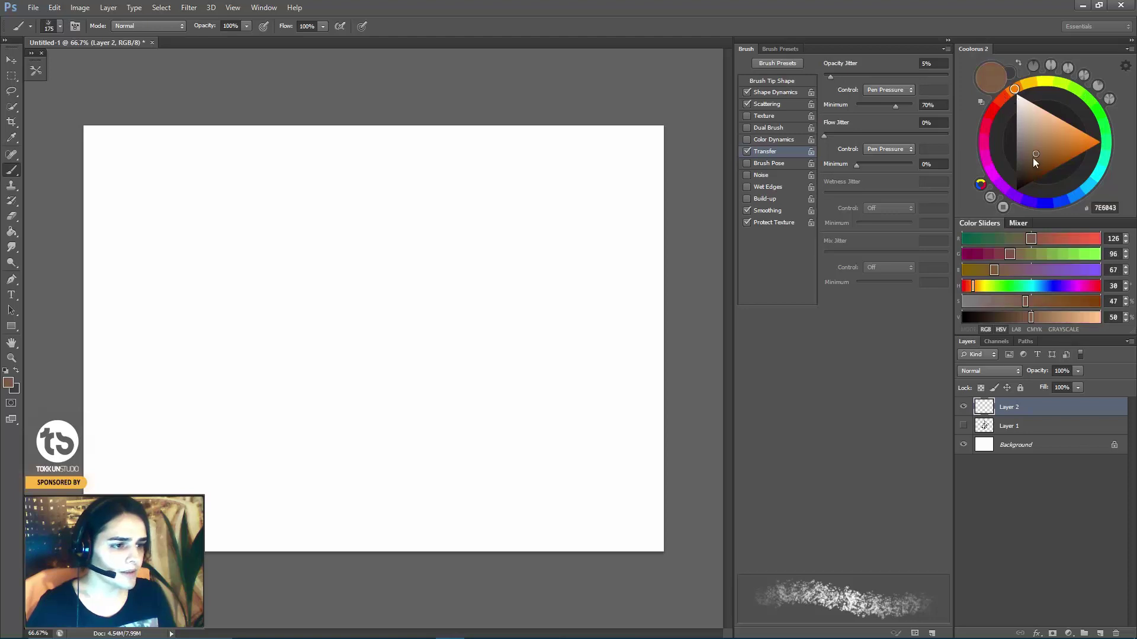
{"action": "left_click_drag", "start_coordinate": [1030, 164], "coordinate": [1024, 168]}
{"action": "left_click_drag", "start_coordinate": [237, 431], "coordinate": [417, 416]}
{"action": "key", "text": "]"}
{"action": "key", "text": "]"}
{"action": "key", "text": "]"}
{"action": "key", "text": "]"}
{"action": "key", "text": "]"}
{"action": "key", "text": "]"}
{"action": "key", "text": "]"}
{"action": "left_click_drag", "start_coordinate": [204, 442], "coordinate": [394, 453]}
{"action": "key", "text": "ctrl+z"}
{"action": "key", "text": "["}
{"action": "key", "text": "["}
{"action": "key", "text": "["}
{"action": "key", "text": "["}
{"action": "mouse_move", "coordinate": [281, 450]}
{"action": "left_mouse_down"}
{"action": "mouse_move", "coordinate": [462, 418]}
{"action": "mouse_move", "coordinate": [441, 424]}
{"action": "mouse_move", "coordinate": [530, 448]}
{"action": "mouse_move", "coordinate": [497, 424]}
{"action": "left_mouse_up"}
{"action": "mouse_move", "coordinate": [331, 471]}
{"action": "left_mouse_down"}
{"action": "mouse_move", "coordinate": [473, 438]}
{"action": "mouse_move", "coordinate": [343, 491]}
{"action": "mouse_move", "coordinate": [196, 461]}
{"action": "mouse_move", "coordinate": [593, 450]}
{"action": "mouse_move", "coordinate": [516, 474]}
{"action": "mouse_move", "coordinate": [497, 491]}
{"action": "left_mouse_up"}
Erase the stroke's top, left, right and bottom edges into a flat horizontal bar.
{"action": "key", "text": "e"}
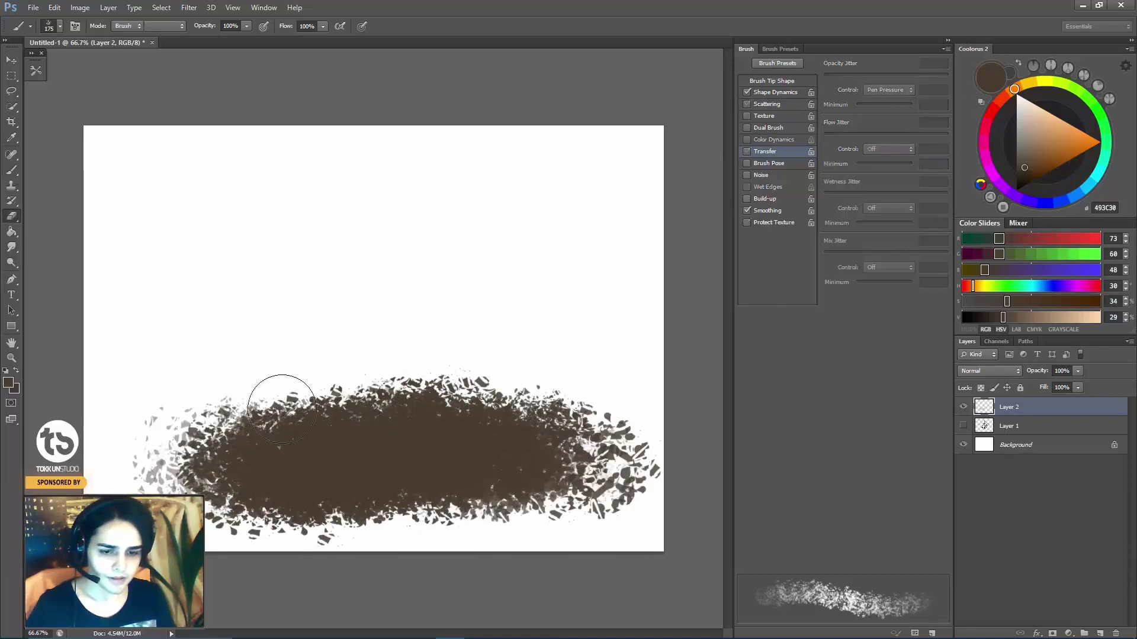
{"action": "mouse_move", "coordinate": [357, 403]}
{"action": "left_mouse_down"}
{"action": "mouse_move", "coordinate": [228, 399]}
{"action": "mouse_move", "coordinate": [327, 387]}
{"action": "left_mouse_up"}
{"action": "mouse_move", "coordinate": [97, 441]}
{"action": "left_mouse_down"}
{"action": "mouse_move", "coordinate": [531, 401]}
{"action": "mouse_move", "coordinate": [696, 398]}
{"action": "left_mouse_up"}
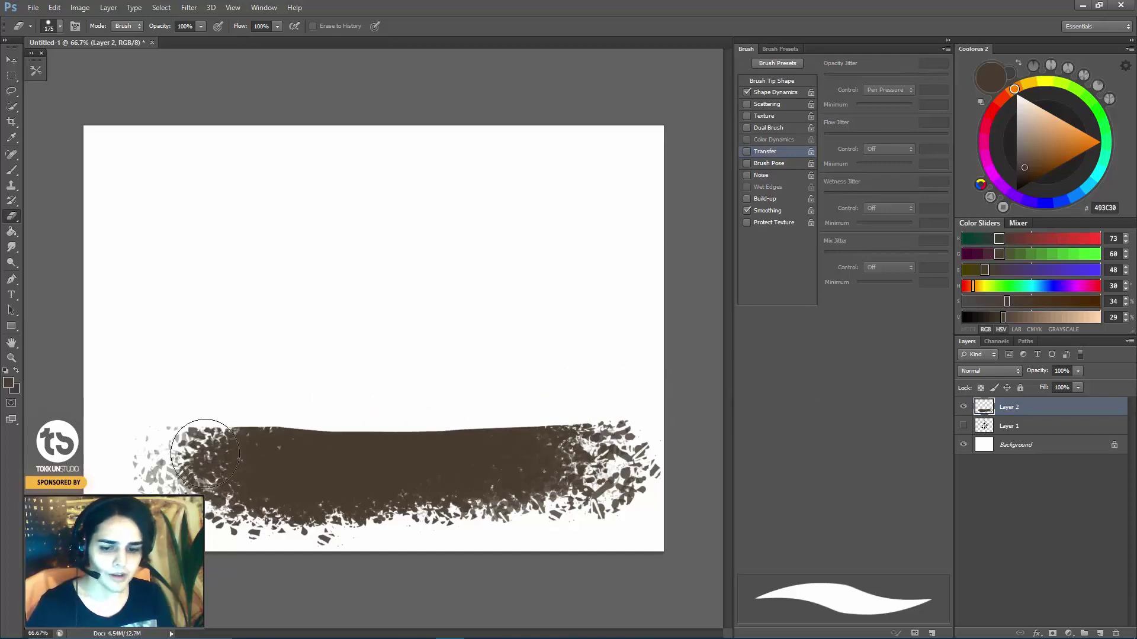
{"action": "left_click_drag", "start_coordinate": [188, 522], "coordinate": [185, 421]}
{"action": "mouse_move", "coordinate": [611, 406]}
{"action": "left_mouse_down"}
{"action": "mouse_move", "coordinate": [607, 485]}
{"action": "mouse_move", "coordinate": [621, 511]}
{"action": "left_mouse_up"}
{"action": "left_click_drag", "start_coordinate": [198, 533], "coordinate": [550, 521]}
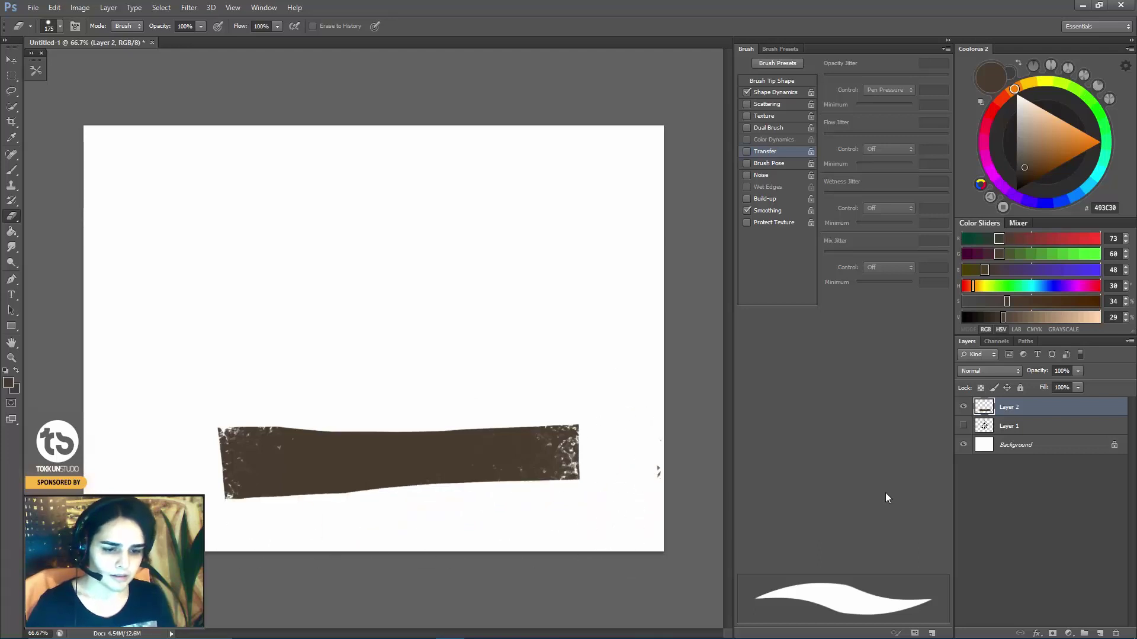
With a smaller brush in greyish brown, paint lighter mottling over the bar's top-left.
{"action": "key", "text": "b"}
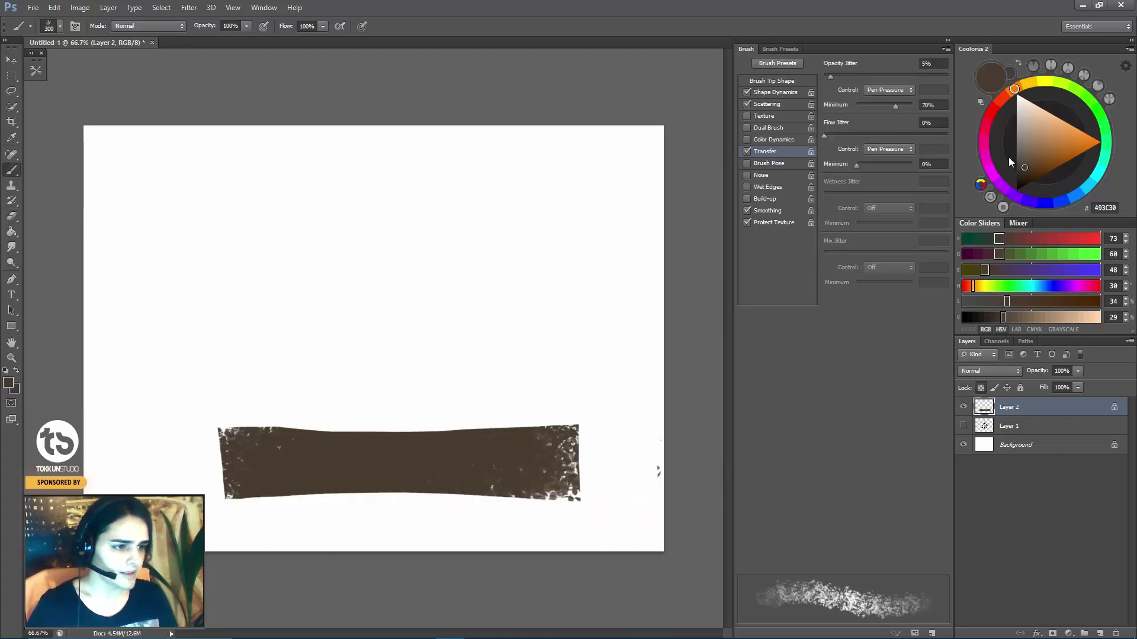
{"action": "left_click_drag", "start_coordinate": [1029, 137], "coordinate": [1026, 141]}
{"action": "key", "text": "bracketleft"}
{"action": "key", "text": "bracketleft"}
{"action": "key", "text": "bracketleft"}
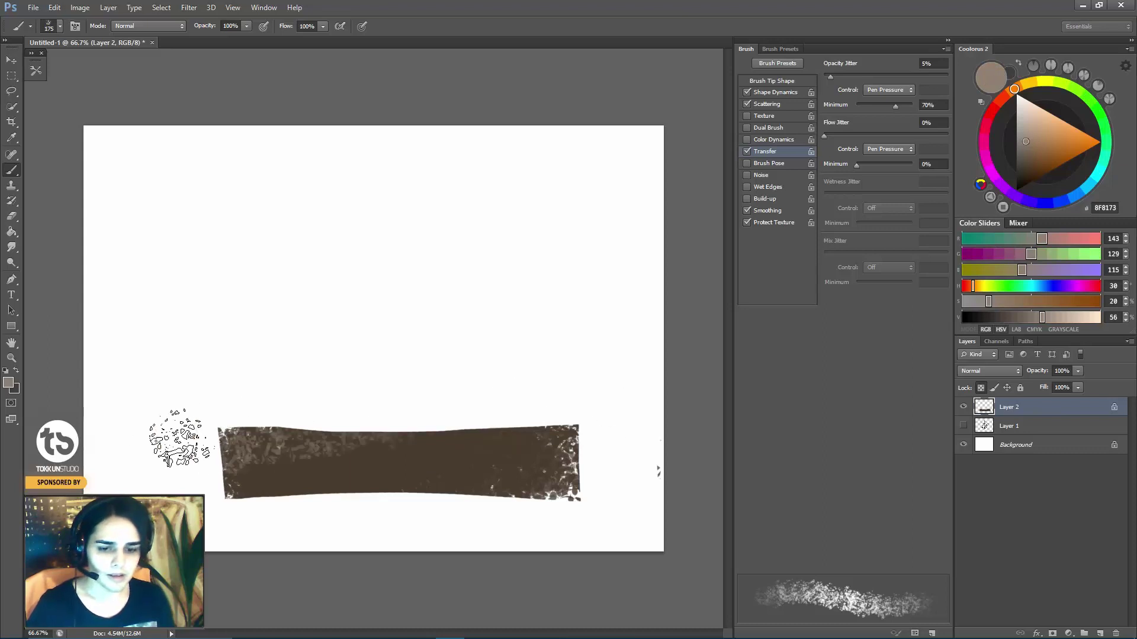
{"action": "key", "text": "bracketleft"}
{"action": "key", "text": "bracketleft"}
{"action": "key", "text": "bracketleft"}
{"action": "key", "text": "bracketleft"}
{"action": "left_click_drag", "start_coordinate": [209, 425], "coordinate": [295, 441]}
Spread lighter tan mottling along the whole bar with the brush enlarged to 300.
{"action": "left_click", "coordinate": [1037, 130]}
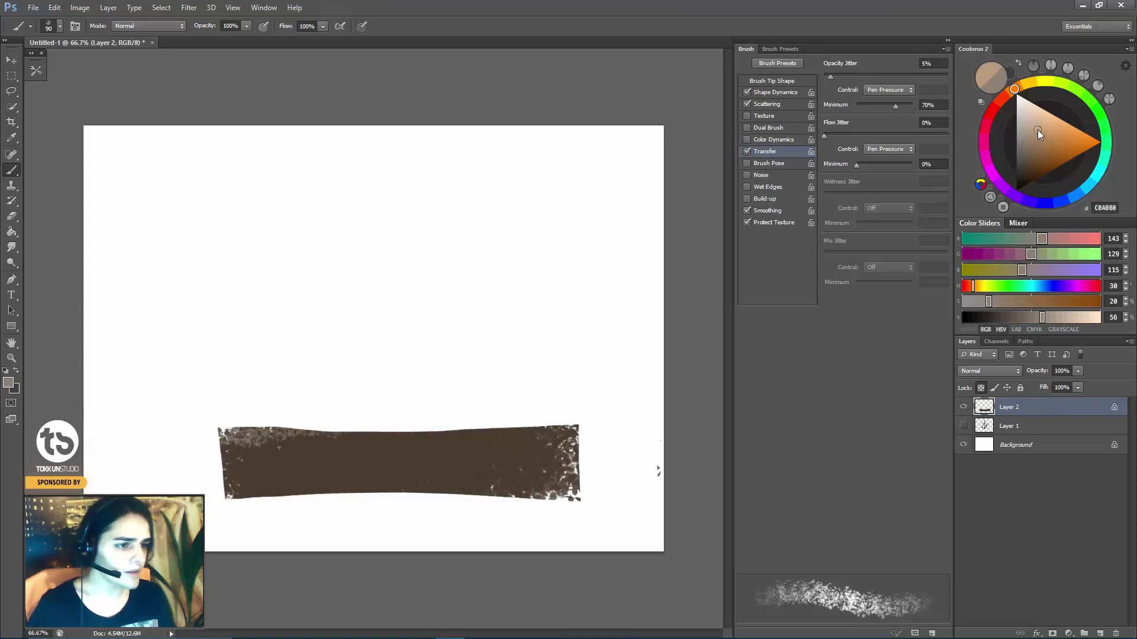
{"action": "key", "text": "bracketright"}
{"action": "key", "text": "bracketright"}
{"action": "key", "text": "bracketright"}
{"action": "key", "text": "bracketright"}
{"action": "mouse_move", "coordinate": [190, 409]}
{"action": "left_mouse_down"}
{"action": "mouse_move", "coordinate": [219, 427]}
{"action": "mouse_move", "coordinate": [213, 447]}
{"action": "mouse_move", "coordinate": [681, 447]}
{"action": "left_mouse_up"}
{"action": "key", "text": "bracketright"}
{"action": "key", "text": "bracketright"}
{"action": "key", "text": "bracketright"}
{"action": "mouse_move", "coordinate": [308, 454]}
{"action": "left_mouse_down"}
{"action": "mouse_move", "coordinate": [533, 465]}
{"action": "mouse_move", "coordinate": [554, 477]}
{"action": "left_mouse_up"}
{"action": "mouse_move", "coordinate": [166, 471]}
{"action": "left_mouse_down"}
{"action": "mouse_move", "coordinate": [510, 509]}
{"action": "mouse_move", "coordinate": [526, 438]}
{"action": "left_mouse_up"}
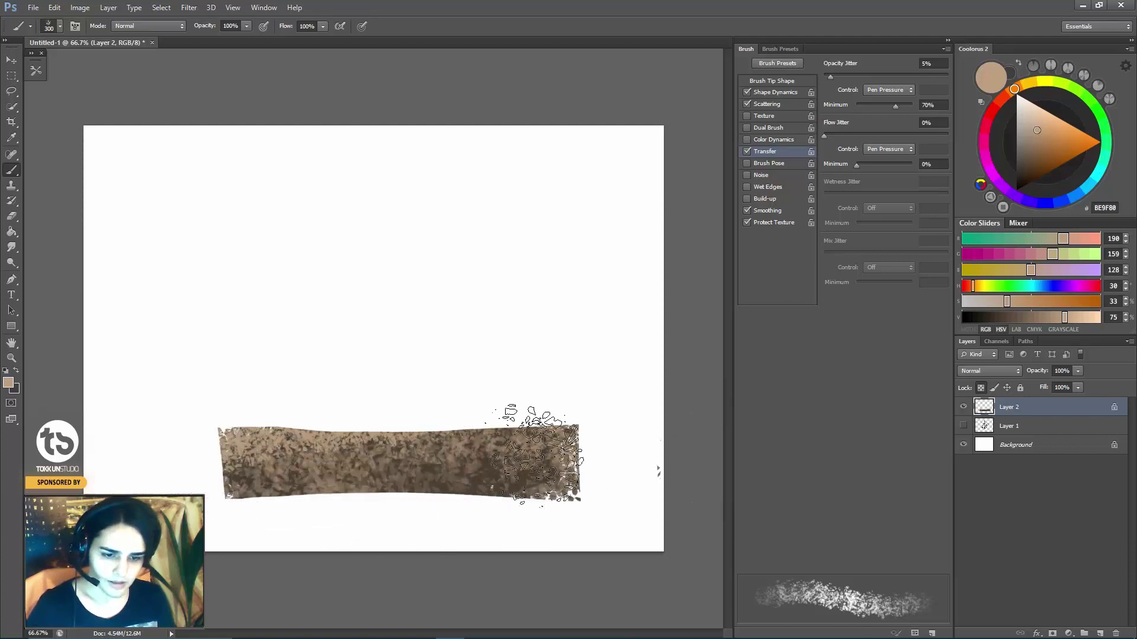
Sample mid and darker browns from the bar, adding another tan stroke.
{"action": "left_click", "coordinate": [490, 451], "text": "alt"}
{"action": "left_click_drag", "start_coordinate": [319, 450], "coordinate": [312, 425]}
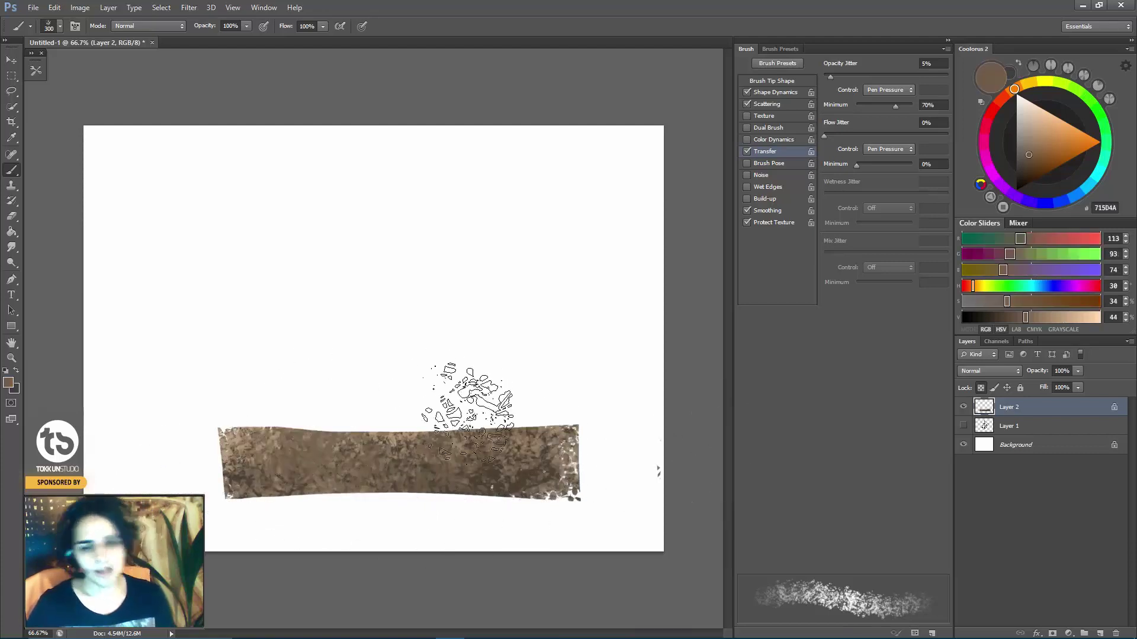
{"action": "left_click", "coordinate": [465, 474], "text": "alt"}
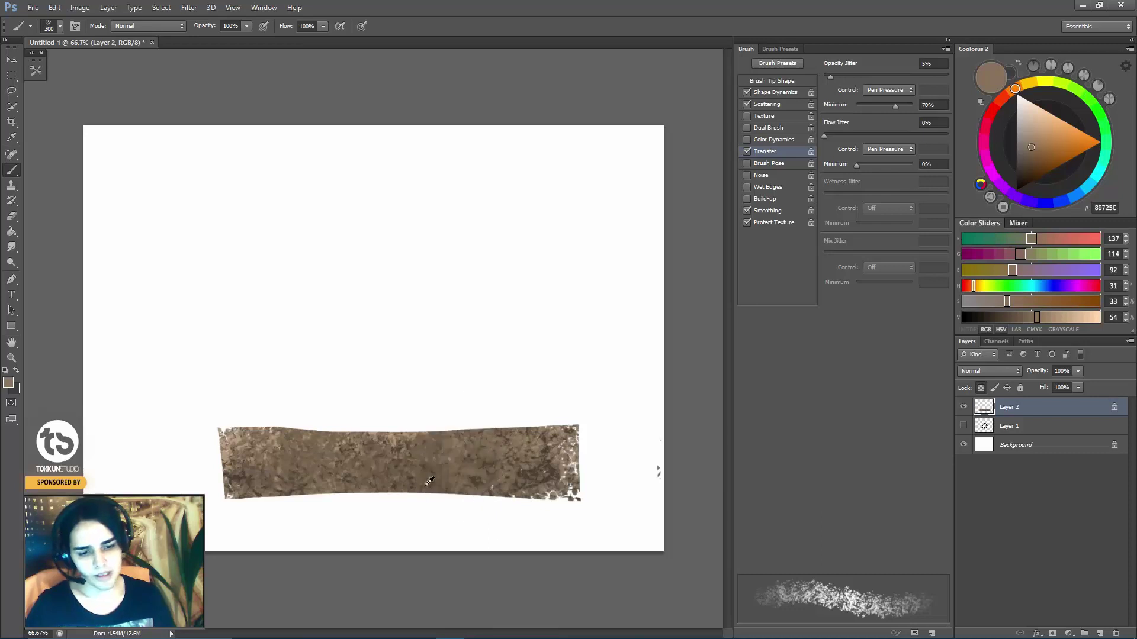
{"action": "left_click", "coordinate": [548, 472], "text": "alt"}
{"action": "left_click", "coordinate": [456, 491], "text": "alt"}
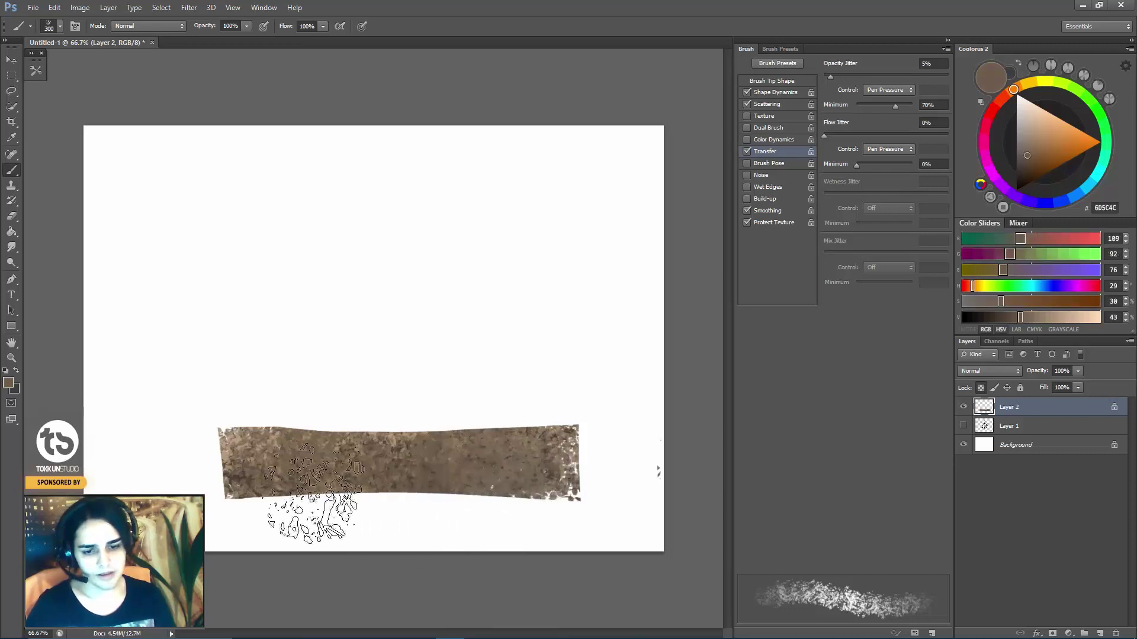
Try very dark brown strokes across the bar at several brush sizes, undoing each.
{"action": "left_click", "coordinate": [1026, 177]}
{"action": "key", "text": "bracketleft"}
{"action": "key", "text": "bracketleft"}
{"action": "key", "text": "bracketleft"}
{"action": "key", "text": "bracketleft"}
{"action": "key", "text": "bracketleft"}
{"action": "mouse_move", "coordinate": [292, 515]}
{"action": "left_mouse_down"}
{"action": "mouse_move", "coordinate": [376, 470]}
{"action": "mouse_move", "coordinate": [548, 467]}
{"action": "left_mouse_up"}
{"action": "key", "text": "ctrl+z"}
{"action": "key", "text": "bracketright"}
{"action": "key", "text": "bracketright"}
{"action": "key", "text": "bracketright"}
{"action": "key", "text": "bracketright"}
{"action": "key", "text": "bracketright"}
{"action": "key", "text": "bracketright"}
{"action": "left_click_drag", "start_coordinate": [349, 515], "coordinate": [562, 531]}
{"action": "key", "text": "ctrl+z"}
{"action": "key", "text": "ctrl+z"}
{"action": "mouse_move", "coordinate": [378, 504]}
{"action": "left_mouse_down"}
{"action": "mouse_move", "coordinate": [485, 494]}
{"action": "mouse_move", "coordinate": [344, 498]}
{"action": "mouse_move", "coordinate": [478, 508]}
{"action": "left_mouse_up"}
{"action": "key", "text": "ctrl+z"}
{"action": "key", "text": "bracketleft"}
{"action": "key", "text": "bracketleft"}
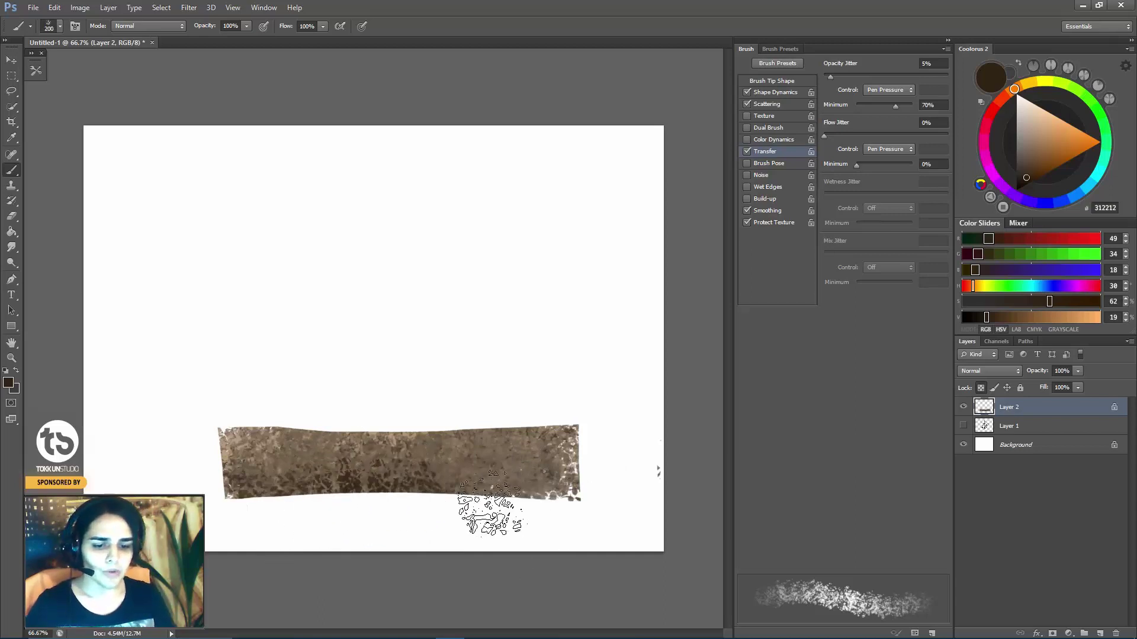
Darken the bar's right half with a 400 px dark brown stroke, then shrink the brush to about 80 px.
{"action": "key", "text": "bracketright"}
{"action": "key", "text": "bracketright"}
{"action": "key", "text": "bracketright"}
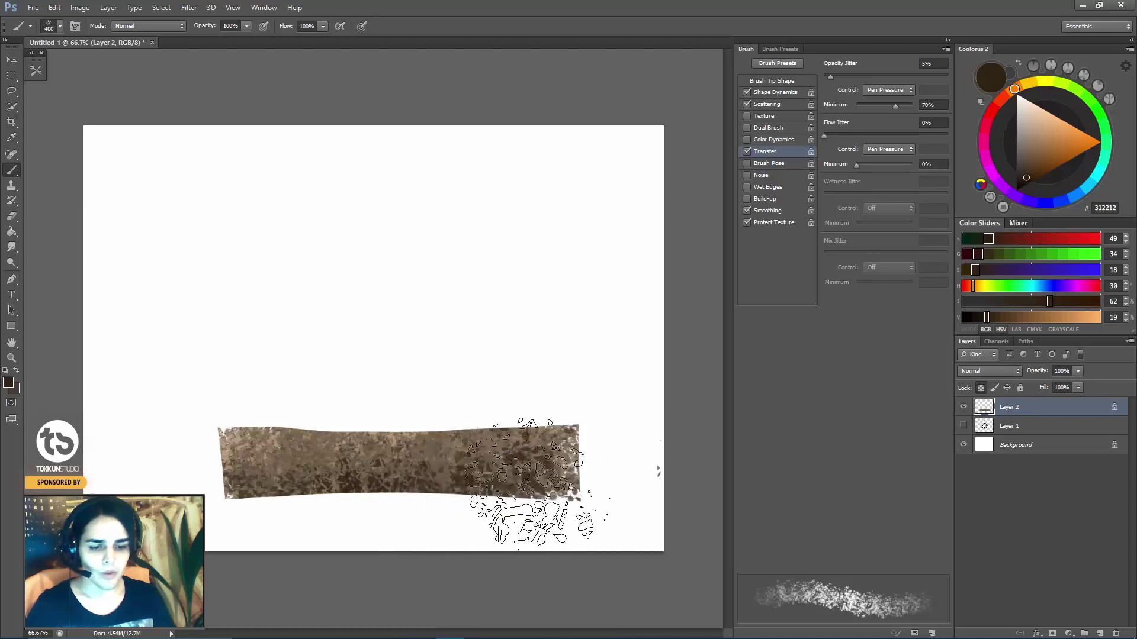
{"action": "mouse_move", "coordinate": [498, 494]}
{"action": "left_mouse_down"}
{"action": "mouse_move", "coordinate": [527, 487]}
{"action": "mouse_move", "coordinate": [503, 479]}
{"action": "left_mouse_up"}
{"action": "key", "text": "bracketleft"}
{"action": "key", "text": "bracketleft"}
{"action": "key", "text": "bracketleft"}
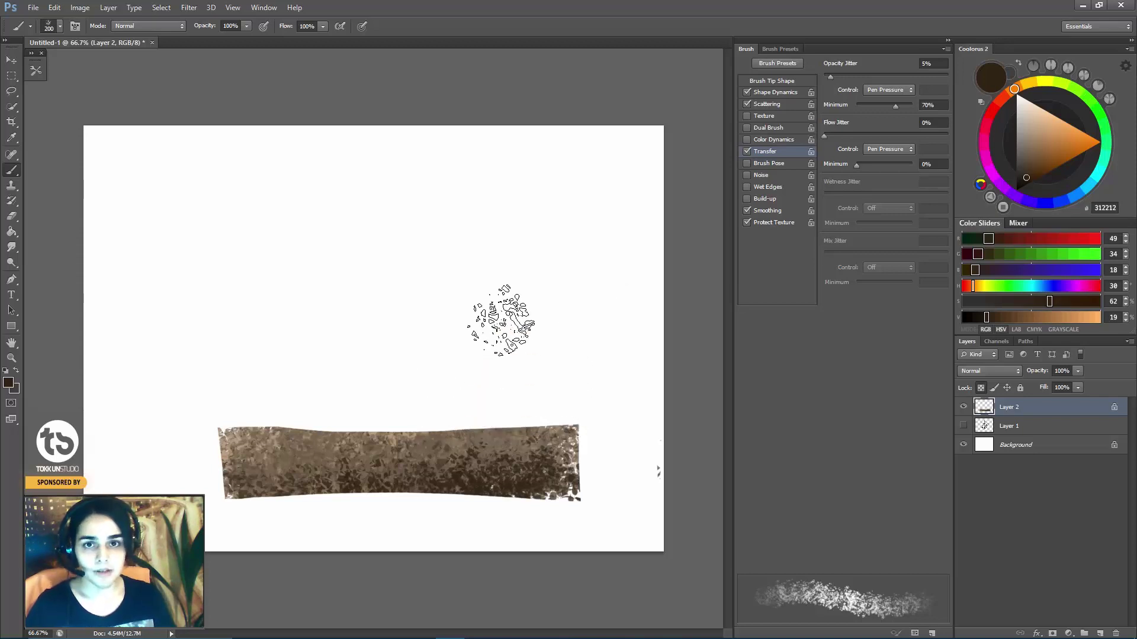
{"action": "key", "text": "bracketleft"}
{"action": "key", "text": "bracketleft"}
{"action": "key", "text": "bracketleft"}
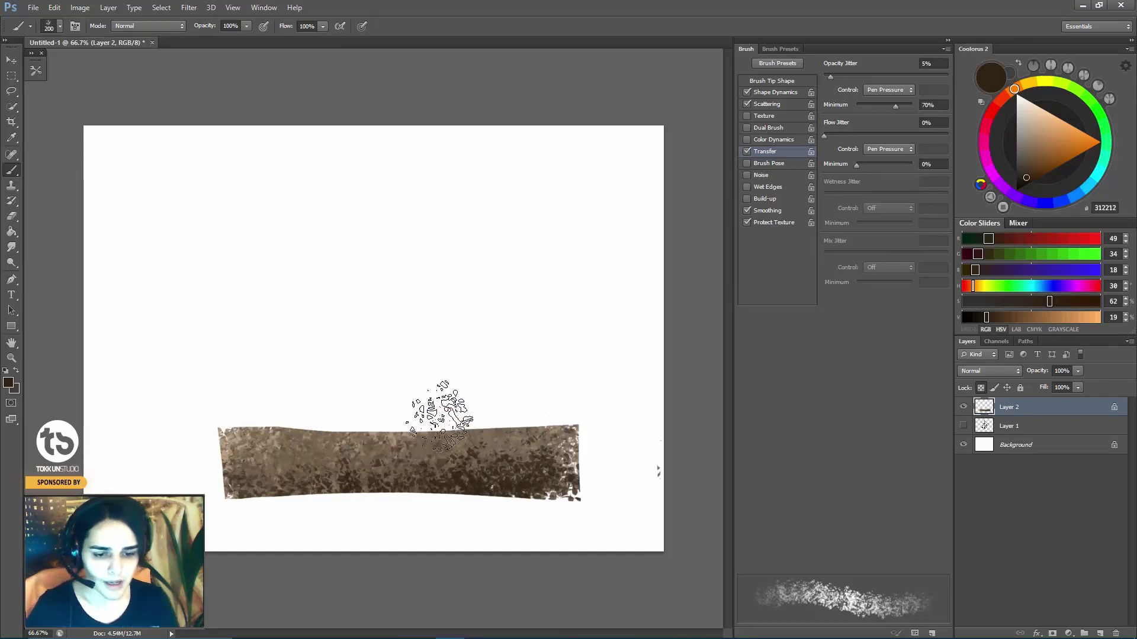
{"action": "key", "text": "bracketleft"}
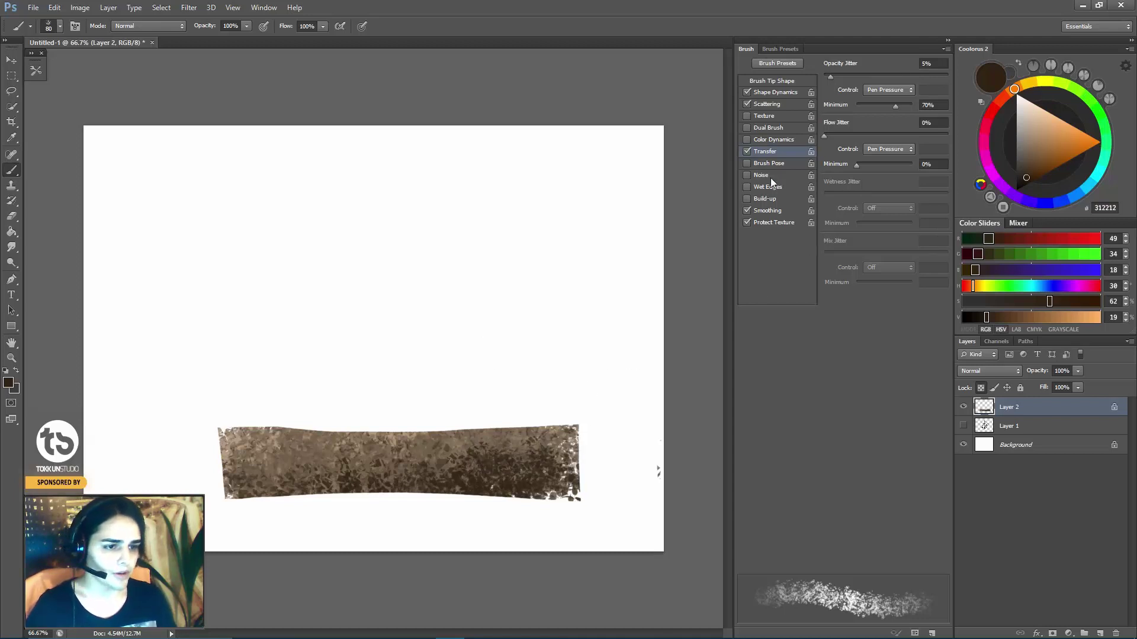
Enable brush Texture and paint a large 200 px tan test stroke.
{"action": "left_click", "coordinate": [763, 115]}
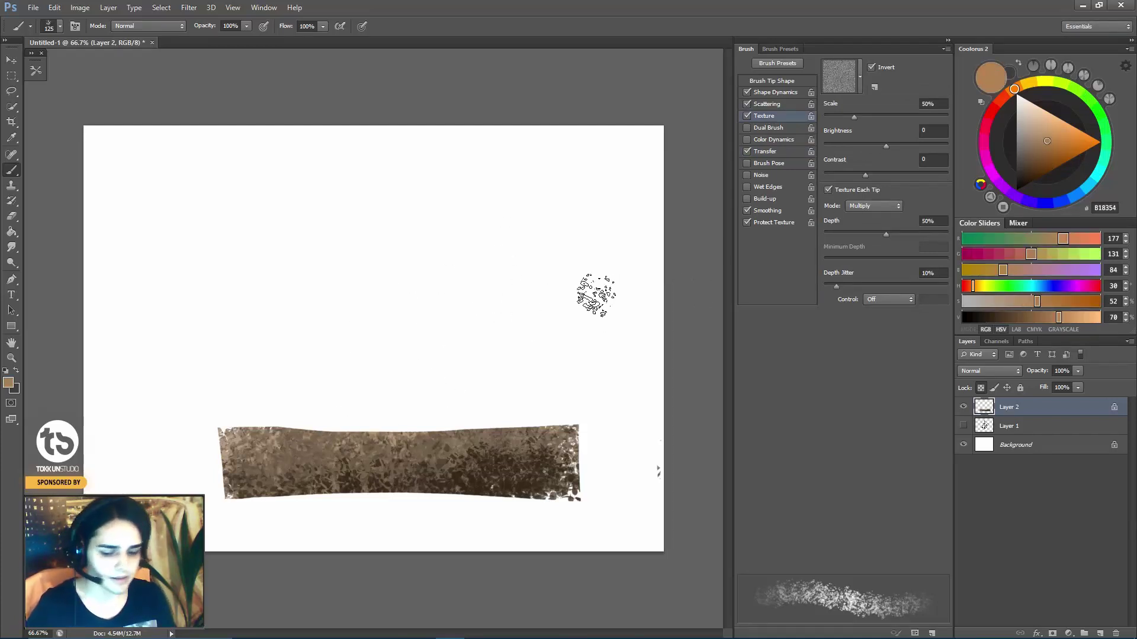
{"action": "key", "text": "bracketright"}
{"action": "key", "text": "bracketright"}
{"action": "key", "text": "bracketright"}
{"action": "mouse_move", "coordinate": [379, 228]}
{"action": "left_mouse_down"}
{"action": "mouse_move", "coordinate": [341, 297]}
{"action": "mouse_move", "coordinate": [469, 281]}
{"action": "mouse_move", "coordinate": [491, 240]}
{"action": "mouse_move", "coordinate": [504, 319]}
{"action": "left_mouse_up"}
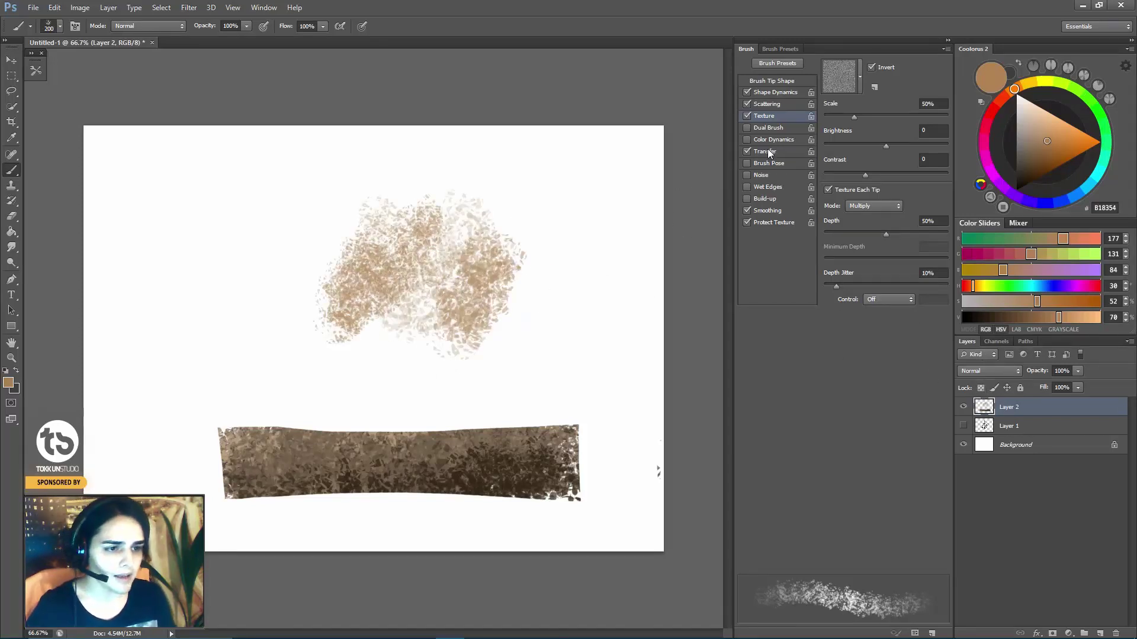
Apply a different texture pattern, test it, and erase the right part of the tan blob.
{"action": "left_click", "coordinate": [858, 73]}
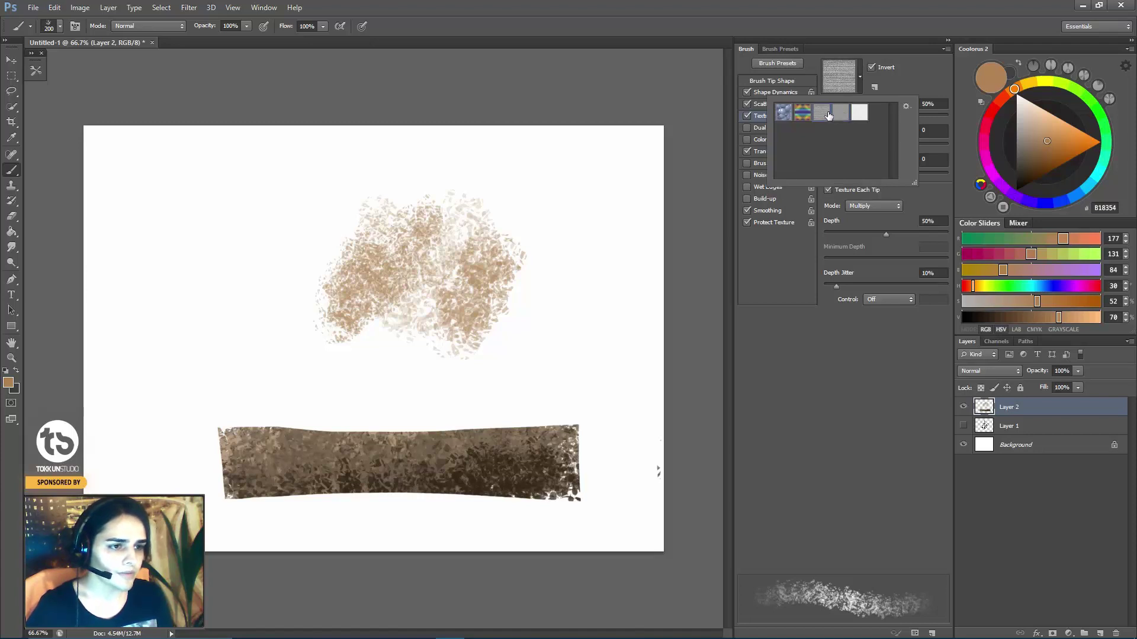
{"action": "left_click", "coordinate": [910, 93]}
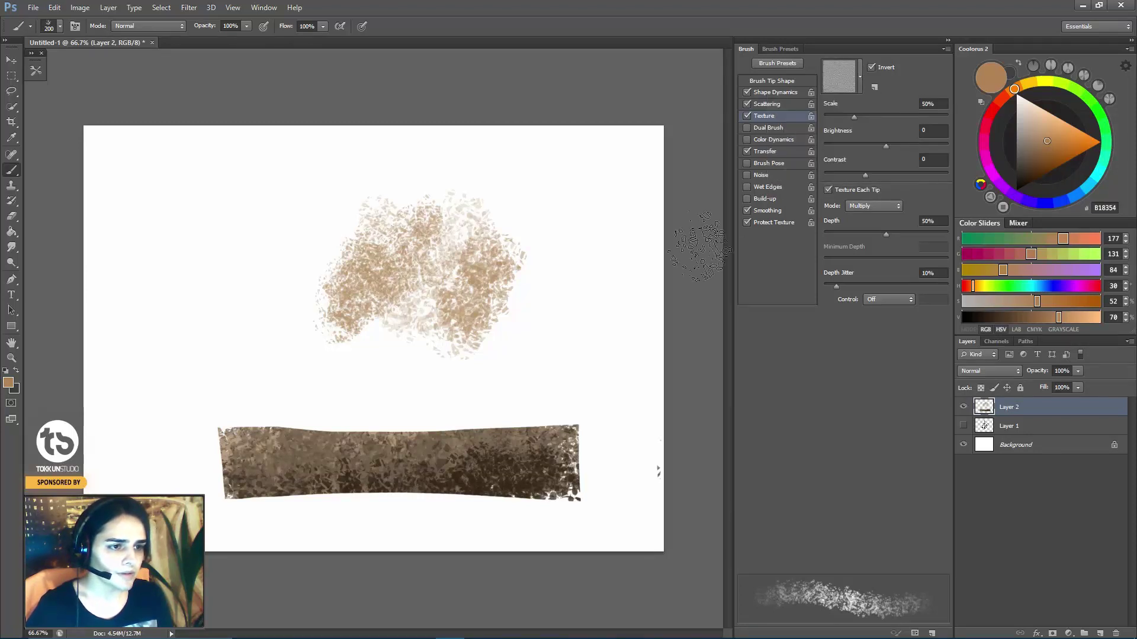
{"action": "mouse_move", "coordinate": [514, 243]}
{"action": "left_mouse_down"}
{"action": "mouse_move", "coordinate": [548, 303]}
{"action": "mouse_move", "coordinate": [515, 308]}
{"action": "left_mouse_up"}
{"action": "key", "text": "ctrl+z"}
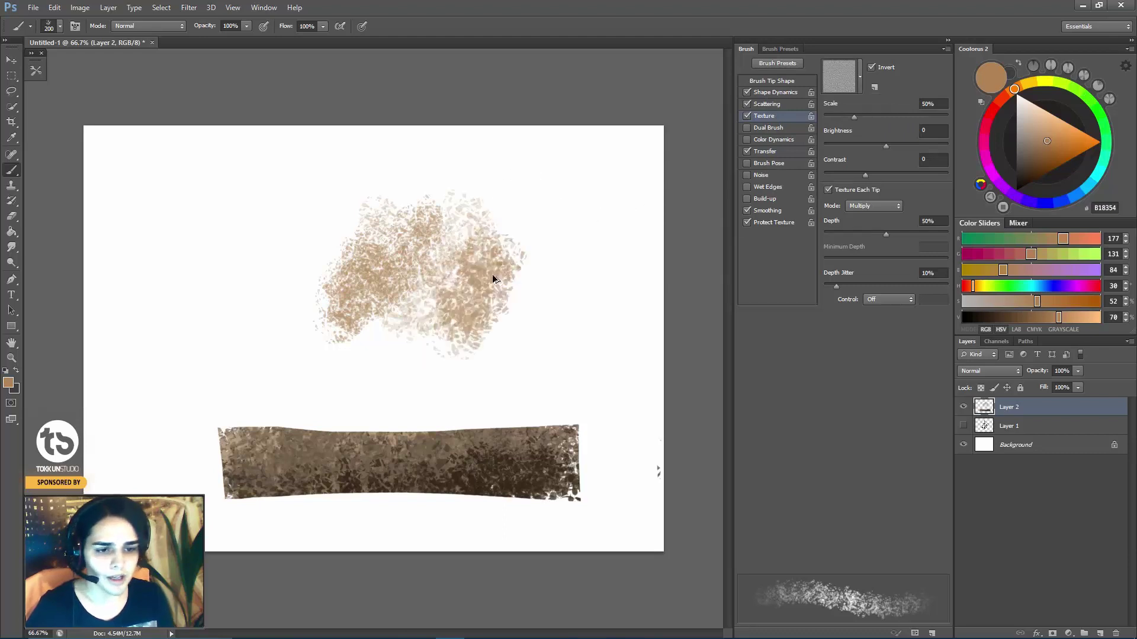
{"action": "key", "text": "e"}
{"action": "mouse_move", "coordinate": [524, 253]}
{"action": "left_mouse_down"}
{"action": "mouse_move", "coordinate": [468, 248]}
{"action": "mouse_move", "coordinate": [393, 203]}
{"action": "left_mouse_up"}
{"action": "key", "text": "b"}
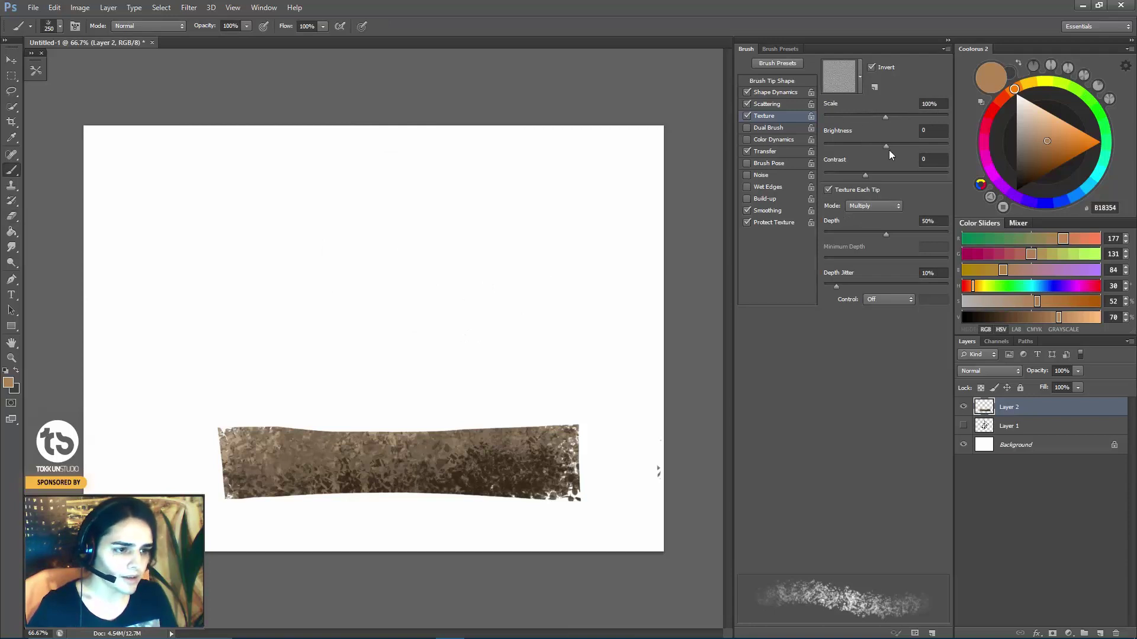
Set texture brightness to 41 and depth to 66%, keeping Texture Each Tip on.
{"action": "left_click_drag", "start_coordinate": [915, 147], "coordinate": [856, 148]}
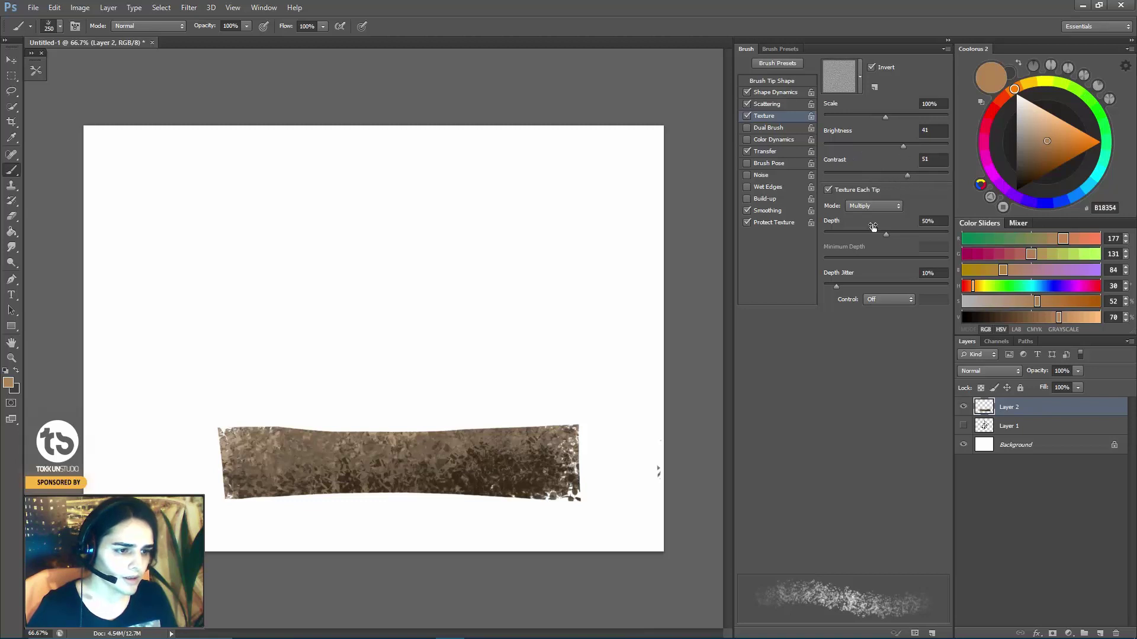
{"action": "left_click_drag", "start_coordinate": [911, 232], "coordinate": [872, 235]}
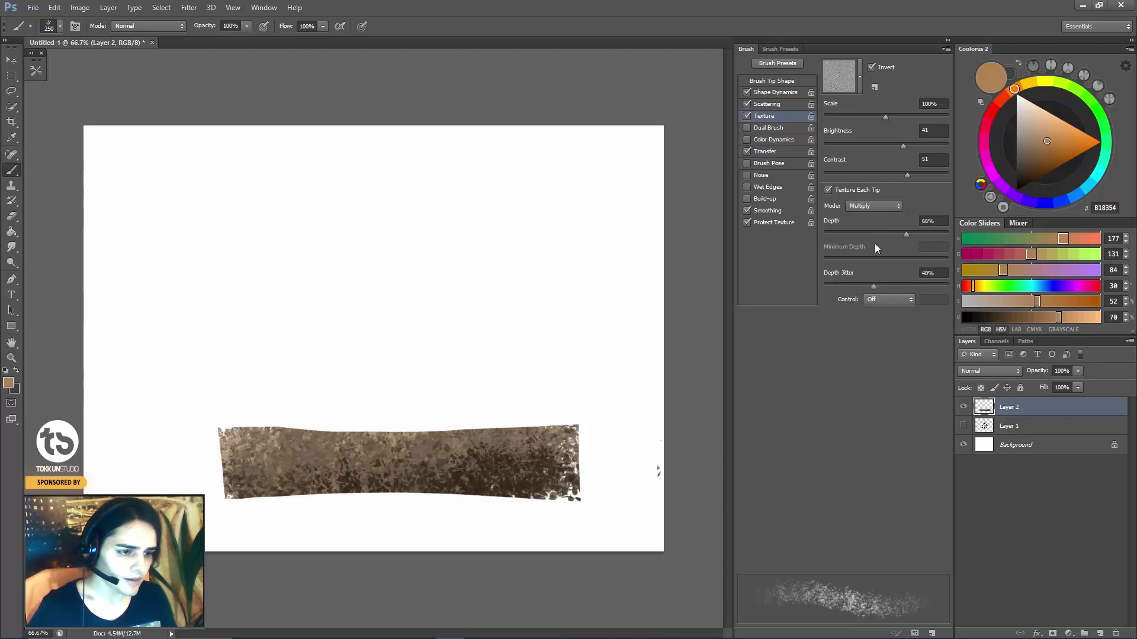
{"action": "left_click", "coordinate": [829, 190]}
{"action": "left_click", "coordinate": [829, 190]}
{"action": "mouse_move", "coordinate": [284, 258]}
{"action": "left_mouse_down"}
{"action": "mouse_move", "coordinate": [513, 271]}
{"action": "mouse_move", "coordinate": [514, 287]}
{"action": "left_mouse_up"}
{"action": "key", "text": "ctrl+z"}
Paint a light-brown textured cloud, then test dark brown 453626 textured strokes above the bar.
{"action": "mouse_move", "coordinate": [284, 290]}
{"action": "left_mouse_down"}
{"action": "mouse_move", "coordinate": [350, 304]}
{"action": "mouse_move", "coordinate": [266, 309]}
{"action": "mouse_move", "coordinate": [223, 343]}
{"action": "mouse_move", "coordinate": [507, 251]}
{"action": "left_mouse_up"}
{"action": "left_click", "coordinate": [523, 475], "text": "alt"}
{"action": "mouse_move", "coordinate": [203, 322]}
{"action": "left_mouse_down"}
{"action": "mouse_move", "coordinate": [431, 266]}
{"action": "mouse_move", "coordinate": [505, 286]}
{"action": "mouse_move", "coordinate": [559, 254]}
{"action": "mouse_move", "coordinate": [410, 279]}
{"action": "mouse_move", "coordinate": [330, 254]}
{"action": "mouse_move", "coordinate": [403, 283]}
{"action": "mouse_move", "coordinate": [486, 278]}
{"action": "mouse_move", "coordinate": [318, 241]}
{"action": "mouse_move", "coordinate": [322, 312]}
{"action": "mouse_move", "coordinate": [395, 276]}
{"action": "left_mouse_up"}
{"action": "key", "text": "bracketright"}
{"action": "key", "text": "bracketleft"}
{"action": "key", "text": "bracketleft"}
{"action": "key", "text": "bracketleft"}
{"action": "key", "text": "bracketleft"}
{"action": "key", "text": "bracketright"}
{"action": "key", "text": "bracketright"}
{"action": "key", "text": "bracketright"}
Erase the test cloud with a 250 px eraser and turn brush Texture off.
{"action": "key", "text": "bracketright"}
{"action": "key", "text": "bracketright"}
{"action": "key", "text": "bracketright"}
{"action": "mouse_move", "coordinate": [231, 309]}
{"action": "left_mouse_down"}
{"action": "mouse_move", "coordinate": [422, 236]}
{"action": "mouse_move", "coordinate": [414, 244]}
{"action": "left_mouse_up"}
{"action": "key", "text": "ctrl+z"}
{"action": "key", "text": "bracketright"}
{"action": "key", "text": "bracketright"}
{"action": "key", "text": "e"}
{"action": "mouse_move", "coordinate": [229, 292]}
{"action": "left_mouse_down"}
{"action": "mouse_move", "coordinate": [224, 306]}
{"action": "mouse_move", "coordinate": [406, 253]}
{"action": "mouse_move", "coordinate": [363, 325]}
{"action": "left_mouse_up"}
{"action": "key", "text": "b"}
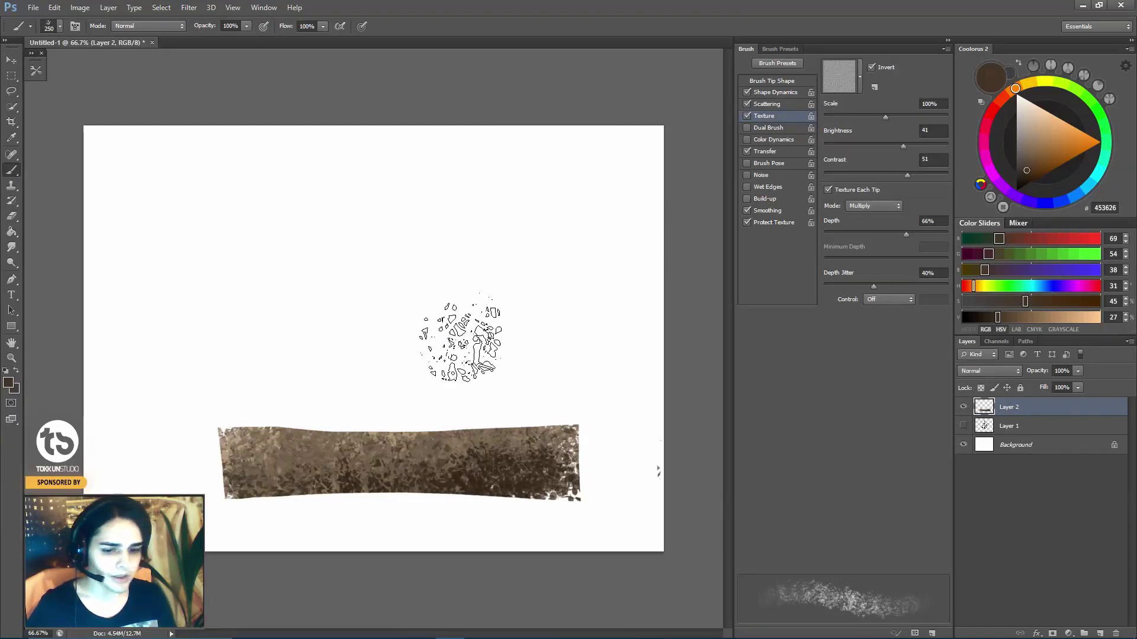
{"action": "left_click", "coordinate": [746, 116]}
Test an untextured 250 px stroke, then save the brush as a new preset named 'Dust FX 1'.
{"action": "left_click_drag", "start_coordinate": [336, 284], "coordinate": [515, 284]}
{"action": "key", "text": "ctrl+z"}
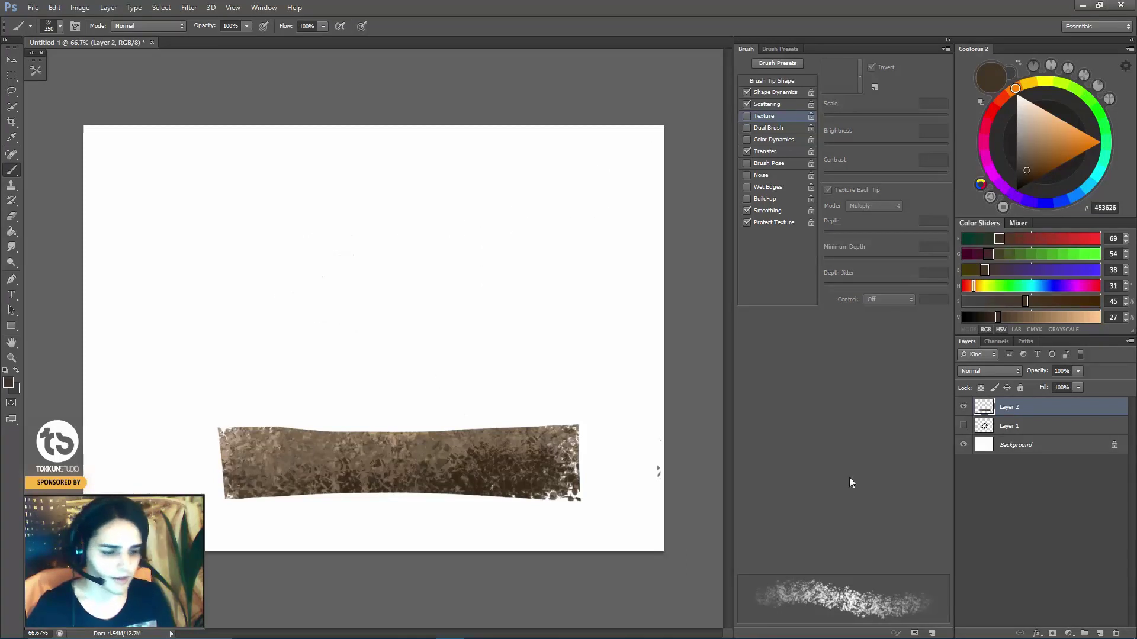
{"action": "left_click", "coordinate": [931, 634]}
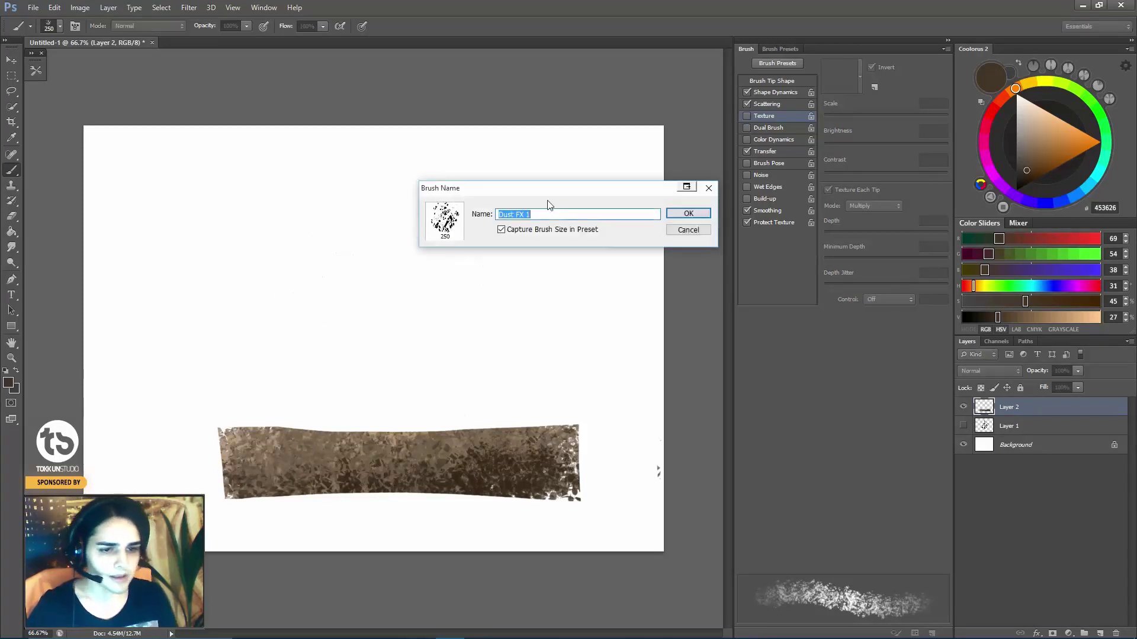
{"action": "left_click", "coordinate": [541, 213]}
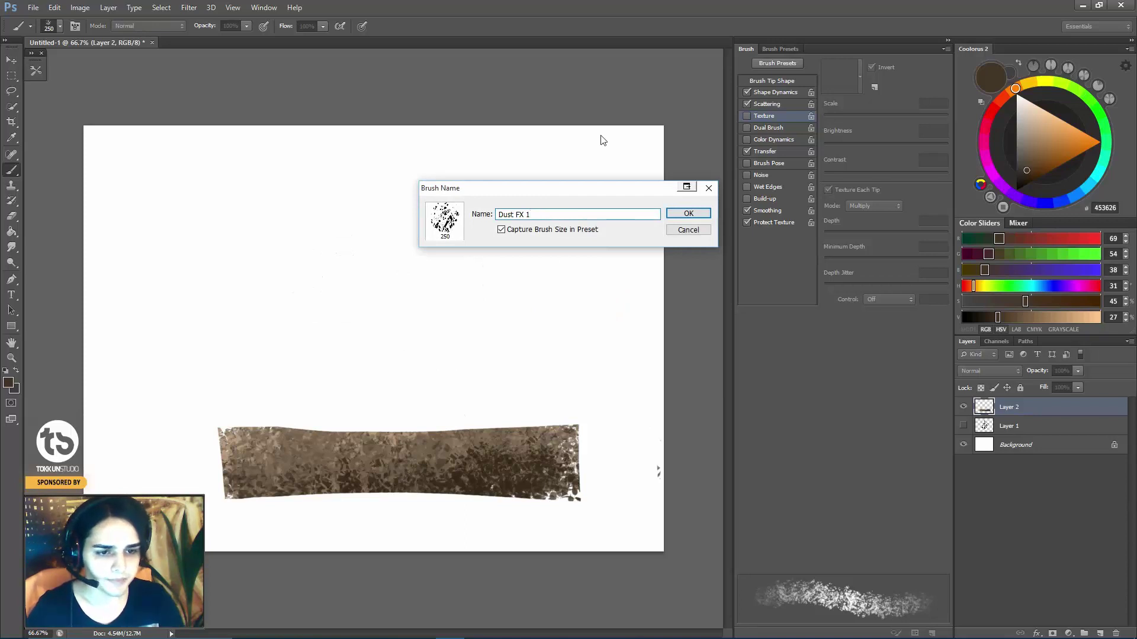
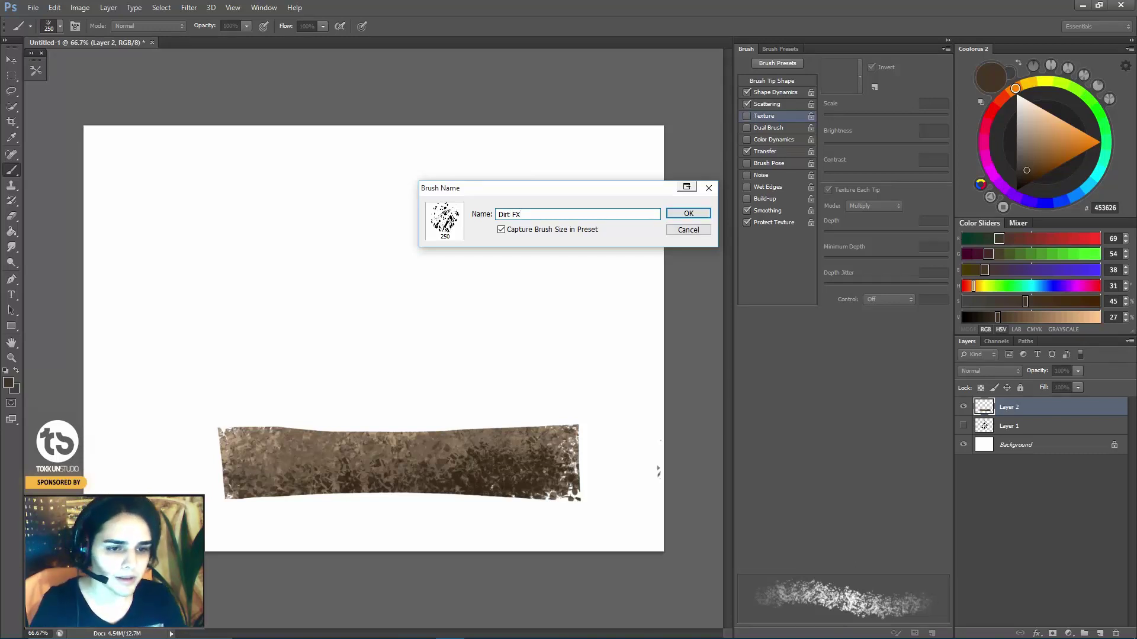
Confirm the 'Dirt FX' brush preset name, toggle the dirt stroke layer, and add empty Layer 3.
{"action": "key", "text": "Return"}
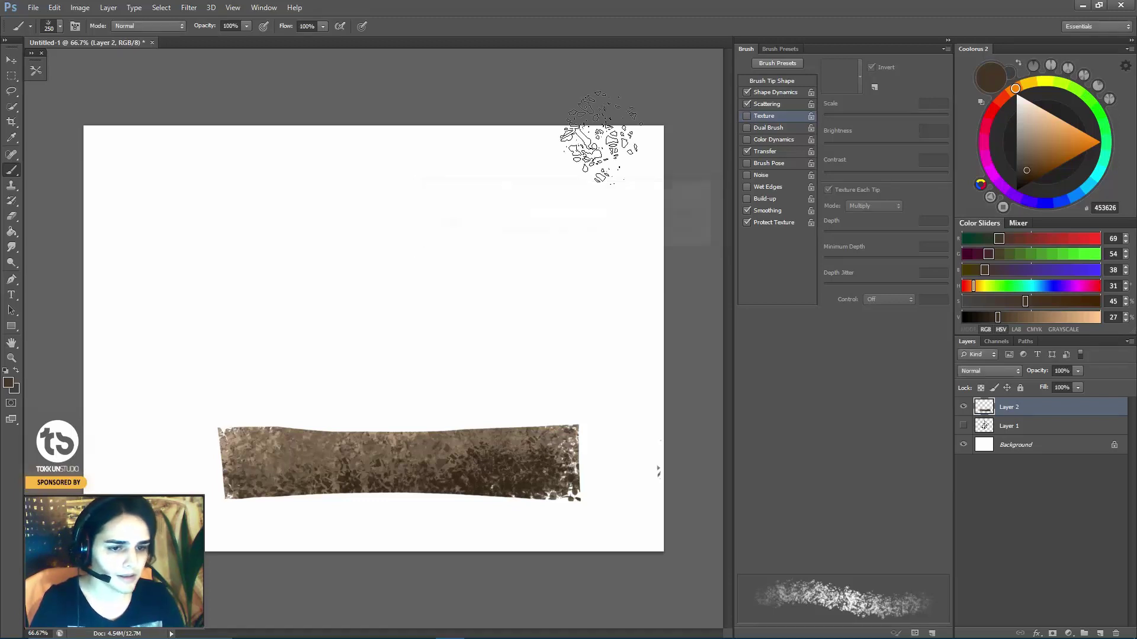
{"action": "left_click", "coordinate": [963, 408]}
{"action": "left_click", "coordinate": [963, 407]}
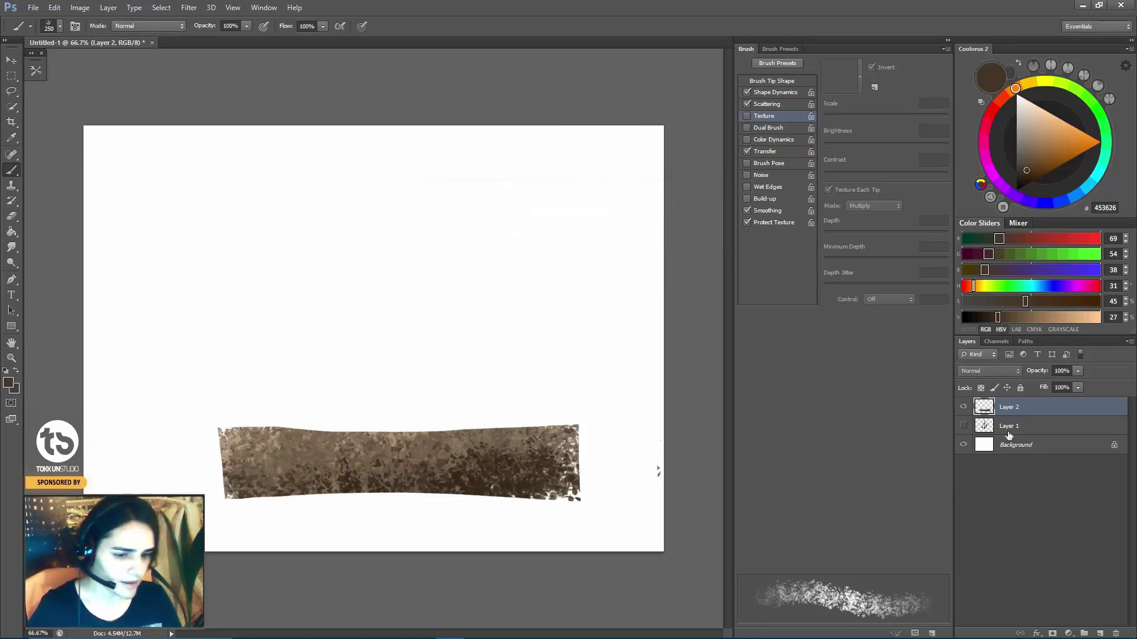
{"action": "left_click", "coordinate": [1100, 633]}
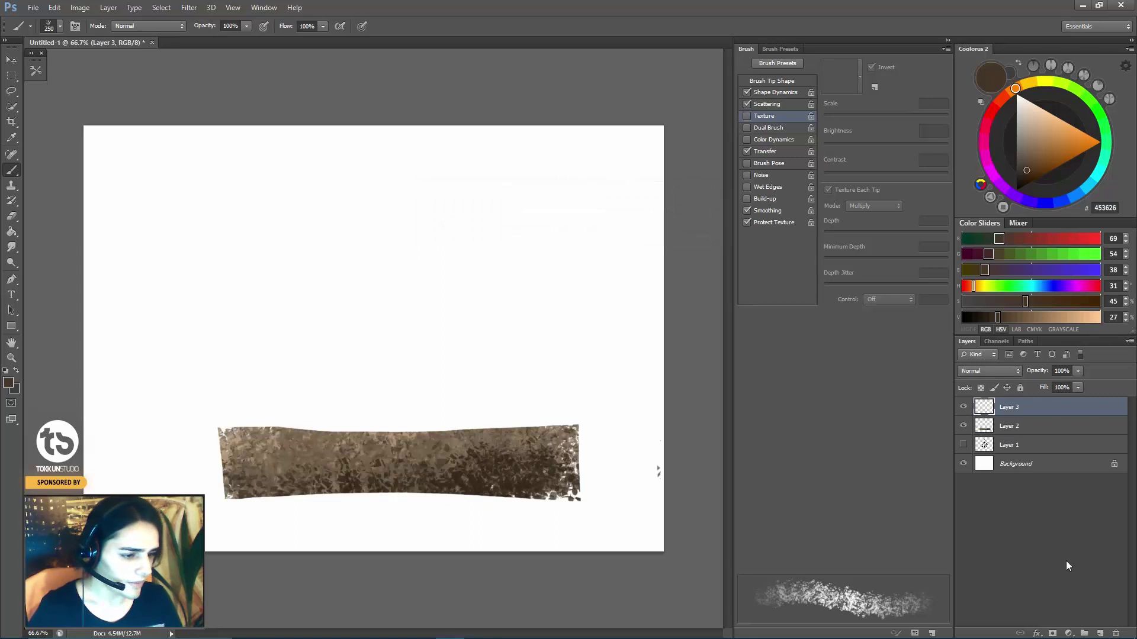
Hide the dirt stroke layers, show the black splatter and select Layer 1.
{"action": "left_click", "coordinate": [963, 425]}
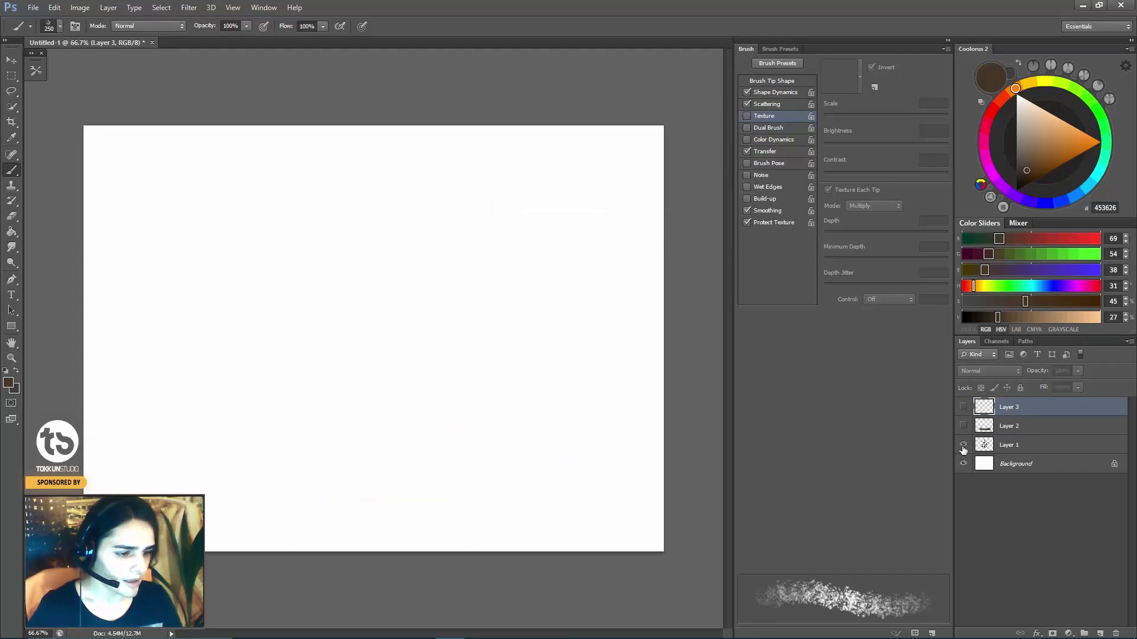
{"action": "left_click", "coordinate": [963, 445]}
{"action": "left_click", "coordinate": [1007, 426]}
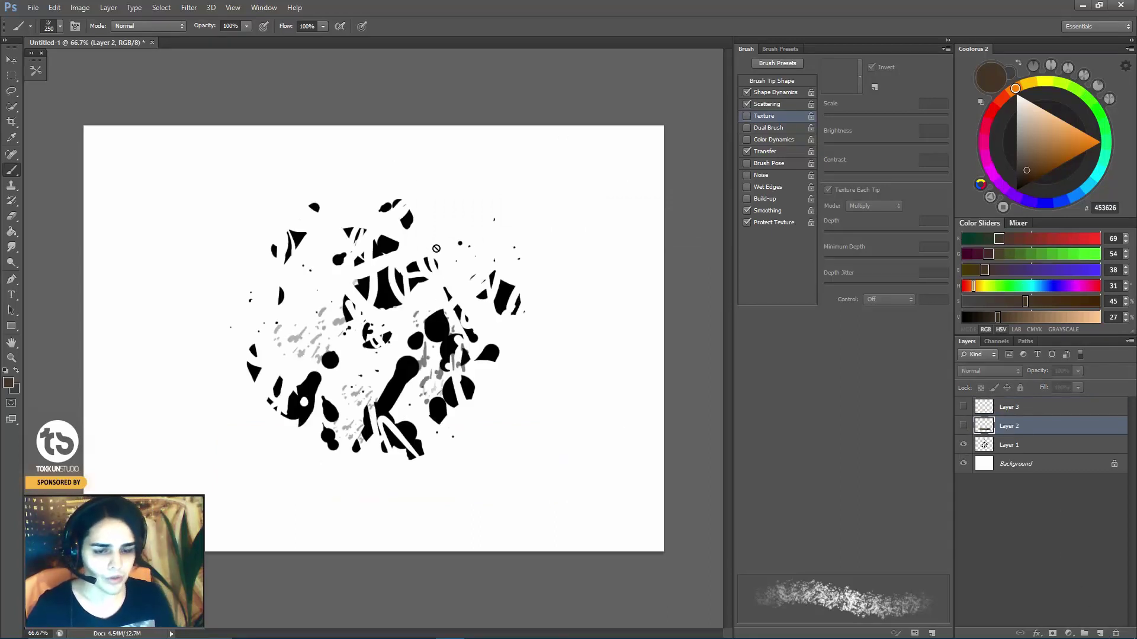
{"action": "left_click", "coordinate": [1028, 444]}
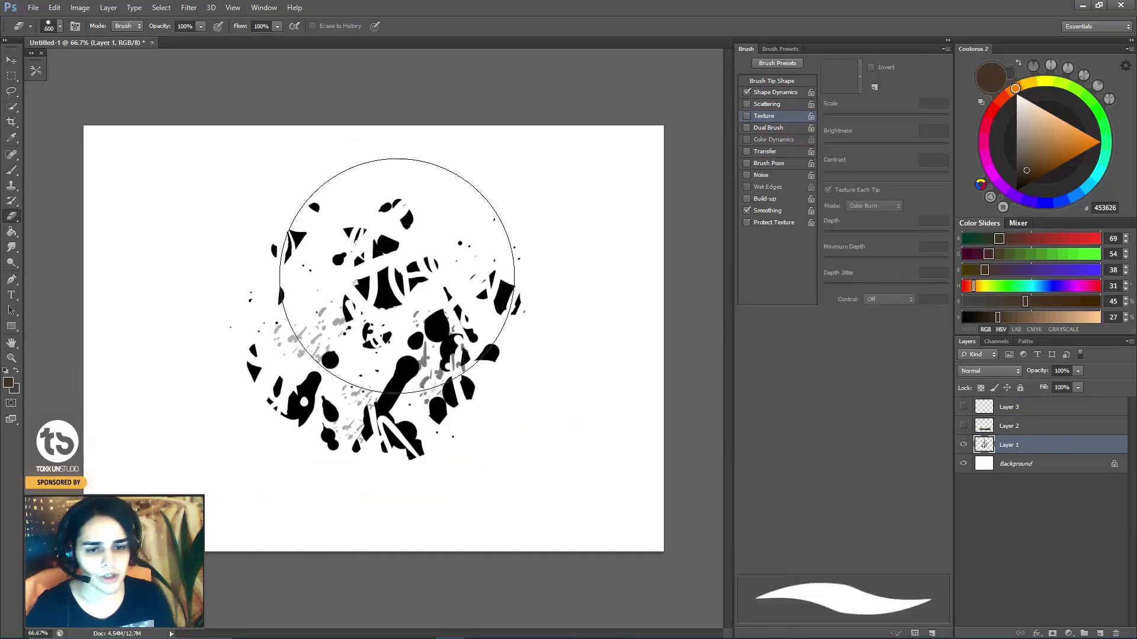
Erase into the splatter with a 70 px textured Eraser tip, undoing unwanted strokes.
{"action": "key", "text": "e"}
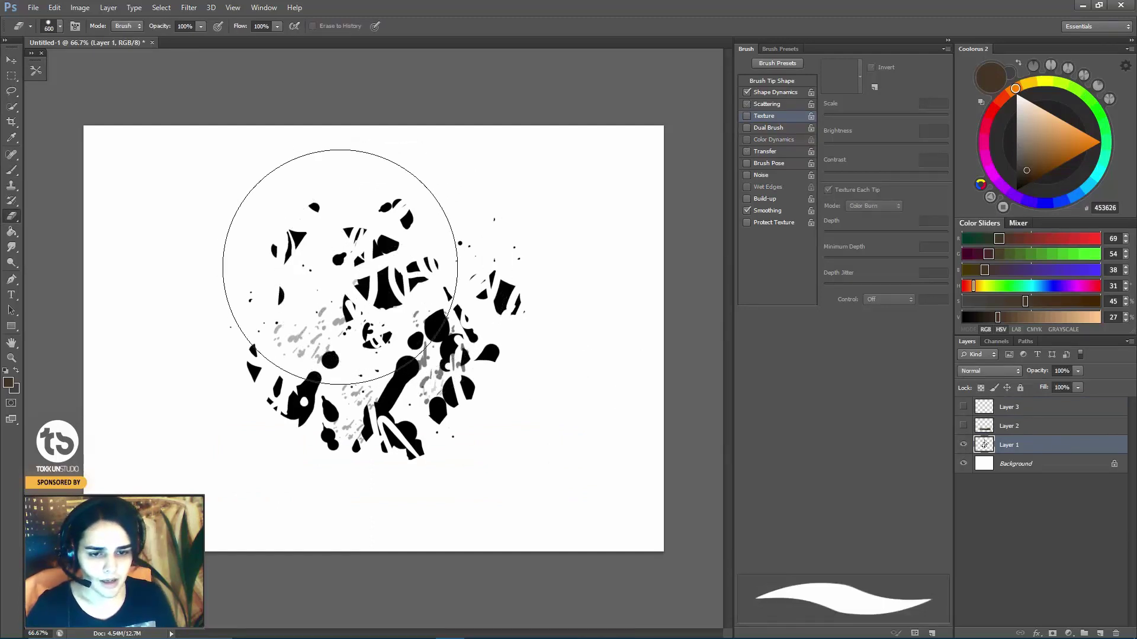
{"action": "right_click", "coordinate": [361, 243]}
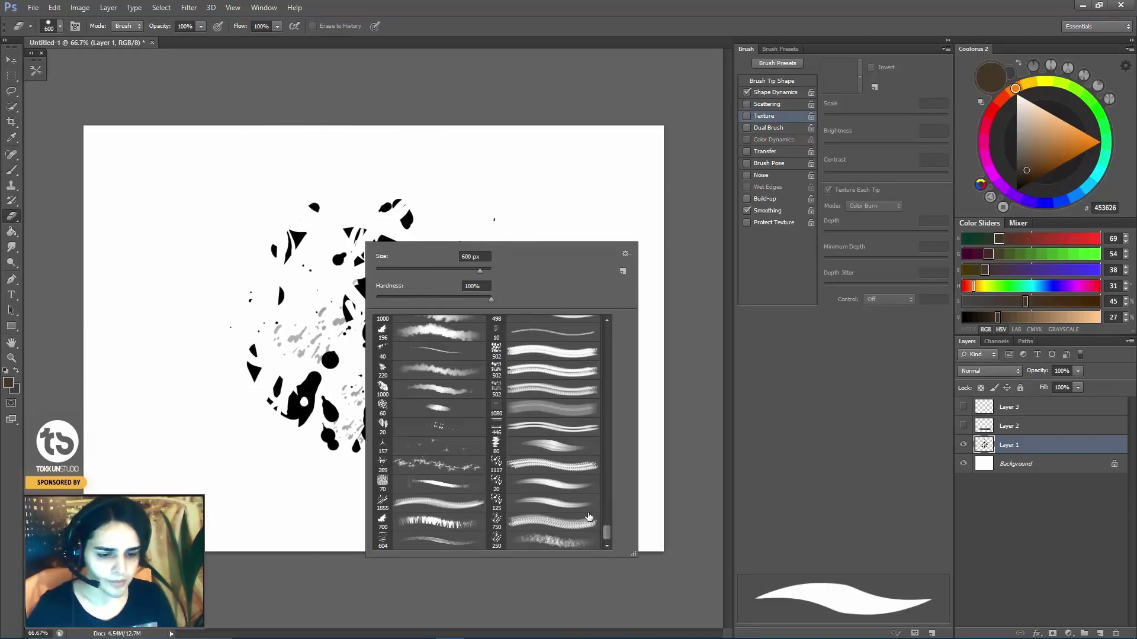
{"action": "left_click", "coordinate": [461, 488]}
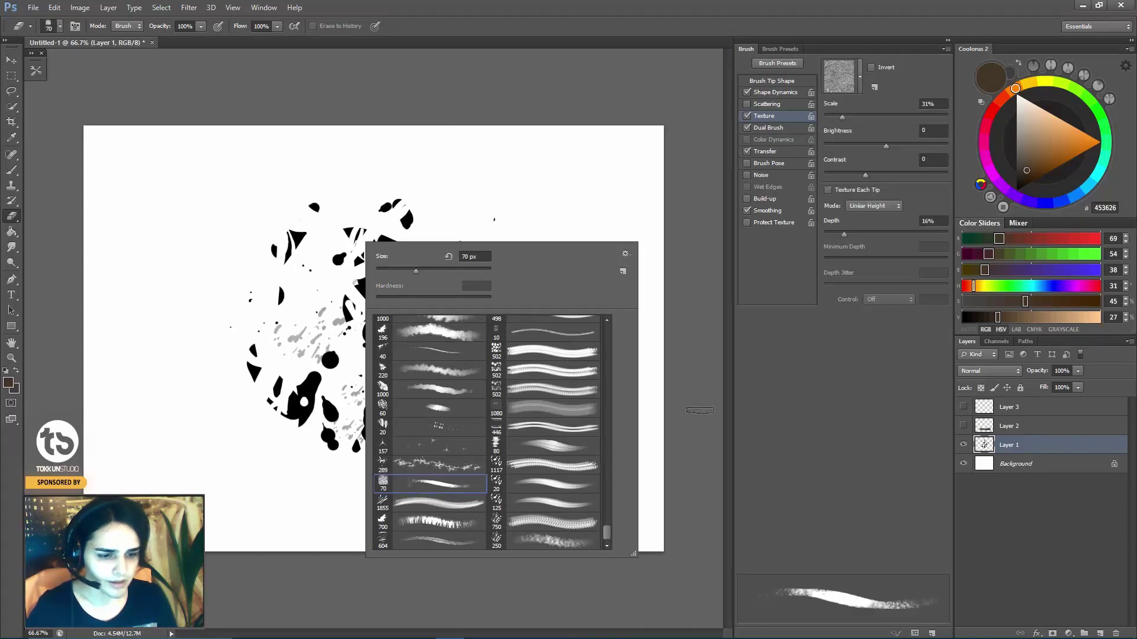
{"action": "left_click", "coordinate": [685, 408]}
{"action": "mouse_move", "coordinate": [347, 257]}
{"action": "left_mouse_down"}
{"action": "mouse_move", "coordinate": [447, 285]}
{"action": "mouse_move", "coordinate": [435, 290]}
{"action": "left_mouse_up"}
{"action": "key", "text": "ctrl+z"}
{"action": "key", "text": "bracketright"}
{"action": "key", "text": "bracketright"}
{"action": "key", "text": "bracketright"}
{"action": "key", "text": "bracketright"}
{"action": "key", "text": "bracketright"}
{"action": "key", "text": "bracketright"}
{"action": "key", "text": "ctrl+z"}
{"action": "left_click_drag", "start_coordinate": [375, 259], "coordinate": [428, 281]}
{"action": "key", "text": "ctrl+z"}
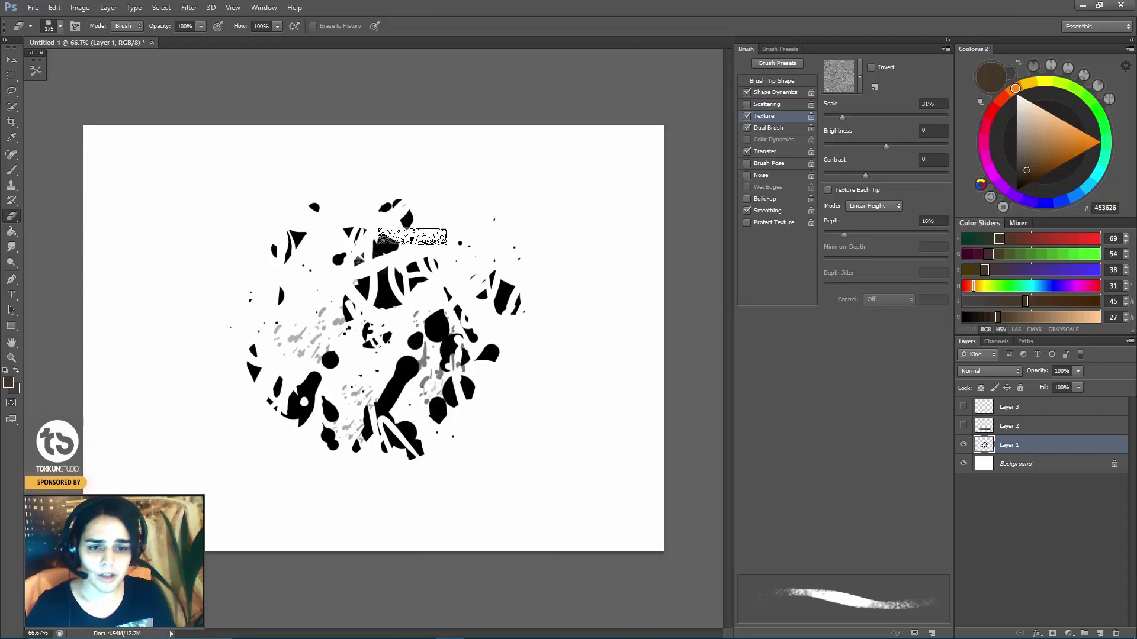
Speckle the central black shapes with the 250 scattered eraser preset, sized 175–250.
{"action": "right_click", "coordinate": [408, 253]}
{"action": "left_click", "coordinate": [628, 554]}
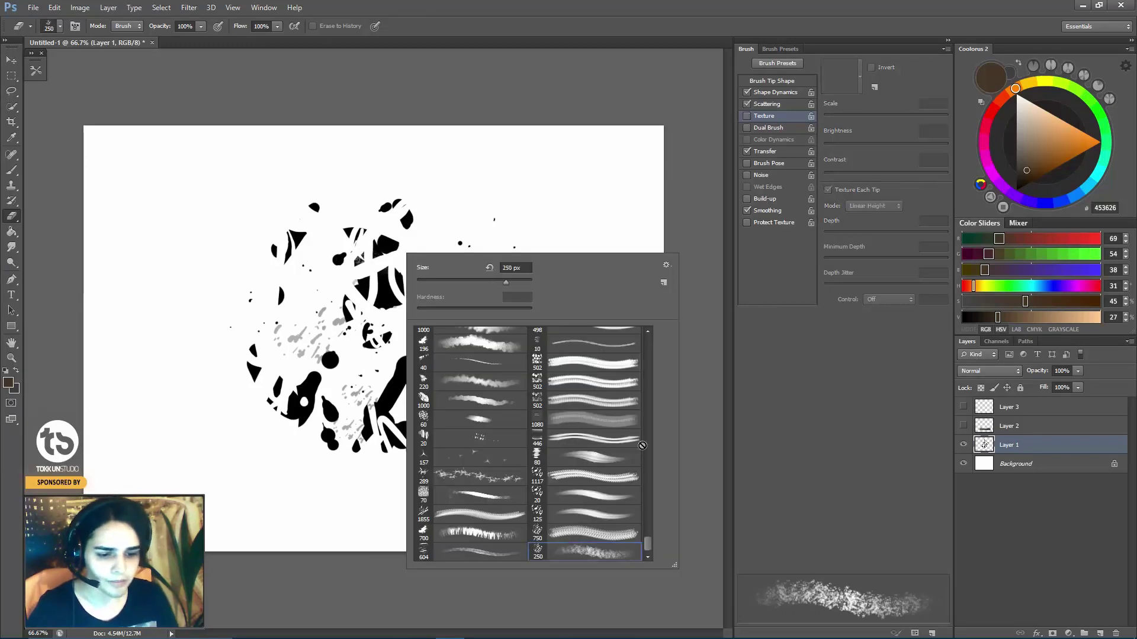
{"action": "left_click", "coordinate": [657, 201]}
{"action": "left_click_drag", "start_coordinate": [364, 251], "coordinate": [472, 287]}
{"action": "key", "text": "ctrl+z"}
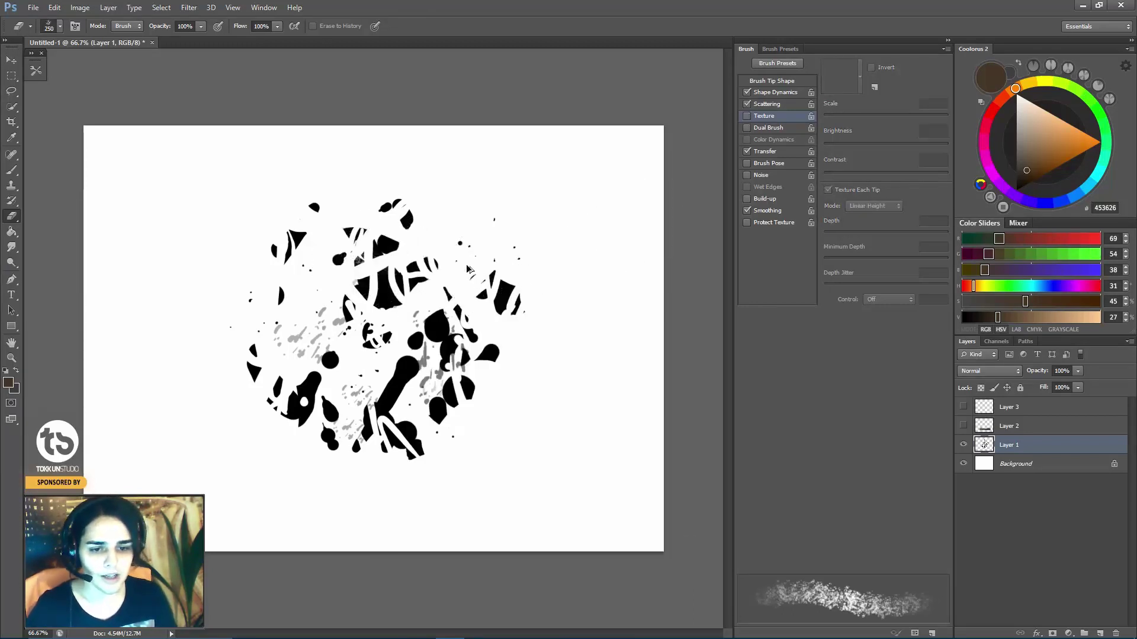
{"action": "mouse_move", "coordinate": [373, 251]}
{"action": "left_mouse_down"}
{"action": "mouse_move", "coordinate": [426, 270]}
{"action": "mouse_move", "coordinate": [403, 272]}
{"action": "mouse_move", "coordinate": [376, 262]}
{"action": "mouse_move", "coordinate": [431, 246]}
{"action": "left_mouse_up"}
{"action": "key", "text": "["}
{"action": "key", "text": "["}
{"action": "key", "text": "ctrl+z"}
{"action": "mouse_move", "coordinate": [387, 203]}
{"action": "left_mouse_down"}
{"action": "mouse_move", "coordinate": [434, 262]}
{"action": "mouse_move", "coordinate": [429, 280]}
{"action": "mouse_move", "coordinate": [411, 259]}
{"action": "mouse_move", "coordinate": [382, 274]}
{"action": "mouse_move", "coordinate": [397, 259]}
{"action": "mouse_move", "coordinate": [384, 283]}
{"action": "mouse_move", "coordinate": [415, 262]}
{"action": "mouse_move", "coordinate": [351, 281]}
{"action": "mouse_move", "coordinate": [365, 293]}
{"action": "mouse_move", "coordinate": [379, 280]}
{"action": "mouse_move", "coordinate": [414, 293]}
{"action": "mouse_move", "coordinate": [383, 328]}
{"action": "mouse_move", "coordinate": [452, 329]}
{"action": "mouse_move", "coordinate": [429, 363]}
{"action": "mouse_move", "coordinate": [444, 293]}
{"action": "mouse_move", "coordinate": [431, 298]}
{"action": "mouse_move", "coordinate": [460, 319]}
{"action": "left_mouse_up"}
Break up the lower-middle and right-side shapes with a 100 px eraser, then browse brush presets.
{"action": "key", "text": "["}
{"action": "key", "text": "["}
{"action": "key", "text": "["}
{"action": "key", "text": "bracketright"}
{"action": "key", "text": "bracketright"}
{"action": "key", "text": "bracketright"}
{"action": "key", "text": "ctrl+z"}
{"action": "key", "text": "["}
{"action": "key", "text": "["}
{"action": "key", "text": "["}
{"action": "key", "text": "["}
{"action": "key", "text": "["}
{"action": "mouse_move", "coordinate": [401, 393]}
{"action": "left_mouse_down"}
{"action": "mouse_move", "coordinate": [379, 361]}
{"action": "mouse_move", "coordinate": [407, 374]}
{"action": "left_mouse_up"}
{"action": "mouse_move", "coordinate": [508, 242]}
{"action": "left_mouse_down"}
{"action": "mouse_move", "coordinate": [506, 297]}
{"action": "mouse_move", "coordinate": [525, 310]}
{"action": "mouse_move", "coordinate": [498, 278]}
{"action": "mouse_move", "coordinate": [537, 296]}
{"action": "mouse_move", "coordinate": [503, 267]}
{"action": "left_mouse_up"}
{"action": "key", "text": "bracketright"}
{"action": "key", "text": "bracketright"}
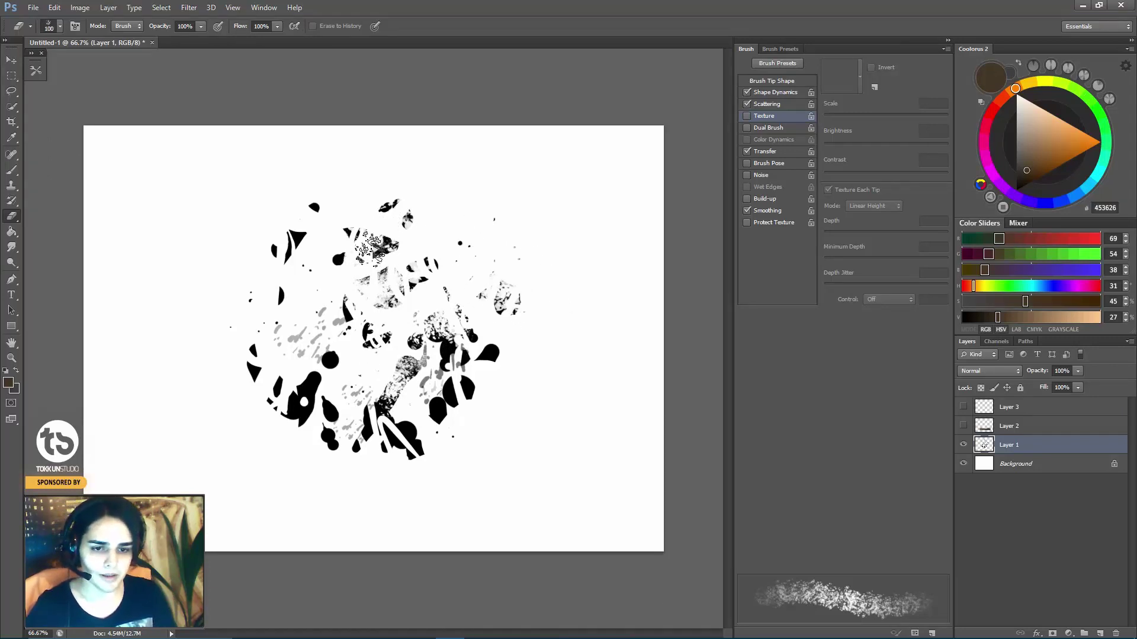
{"action": "key", "text": "bracketleft"}
{"action": "key", "text": "bracketleft"}
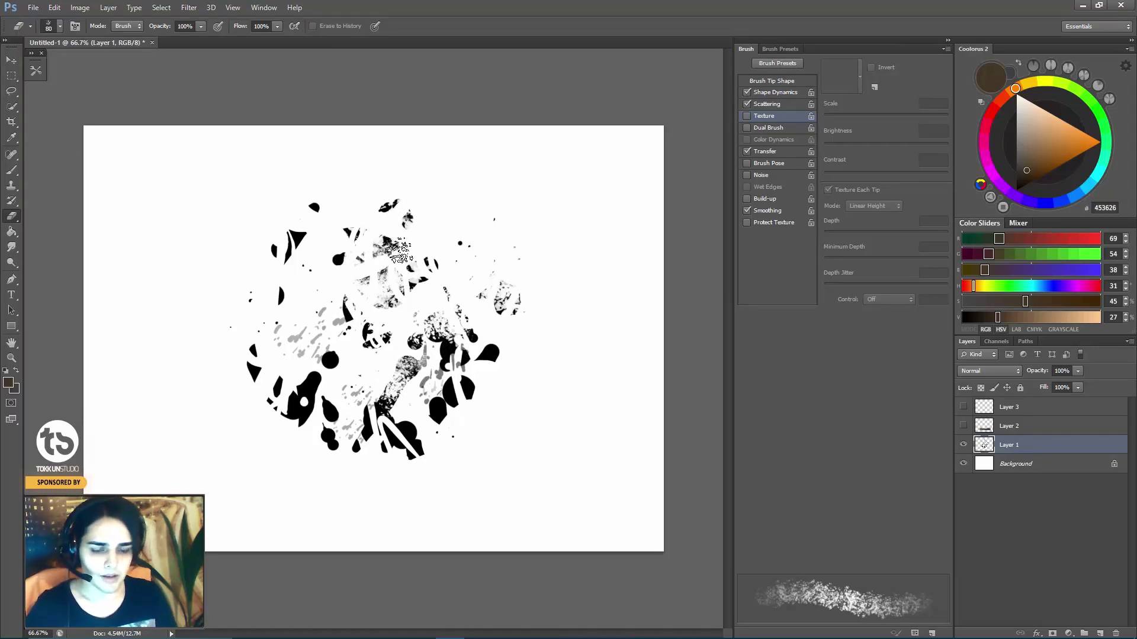
{"action": "right_click", "coordinate": [404, 245]}
{"action": "mouse_move", "coordinate": [645, 532]}
{"action": "left_mouse_down"}
{"action": "mouse_move", "coordinate": [638, 321]}
{"action": "mouse_move", "coordinate": [641, 339]}
{"action": "left_mouse_up"}
{"action": "scroll", "coordinate": [641, 339], "scroll_direction": "down", "scroll_amount": 5}
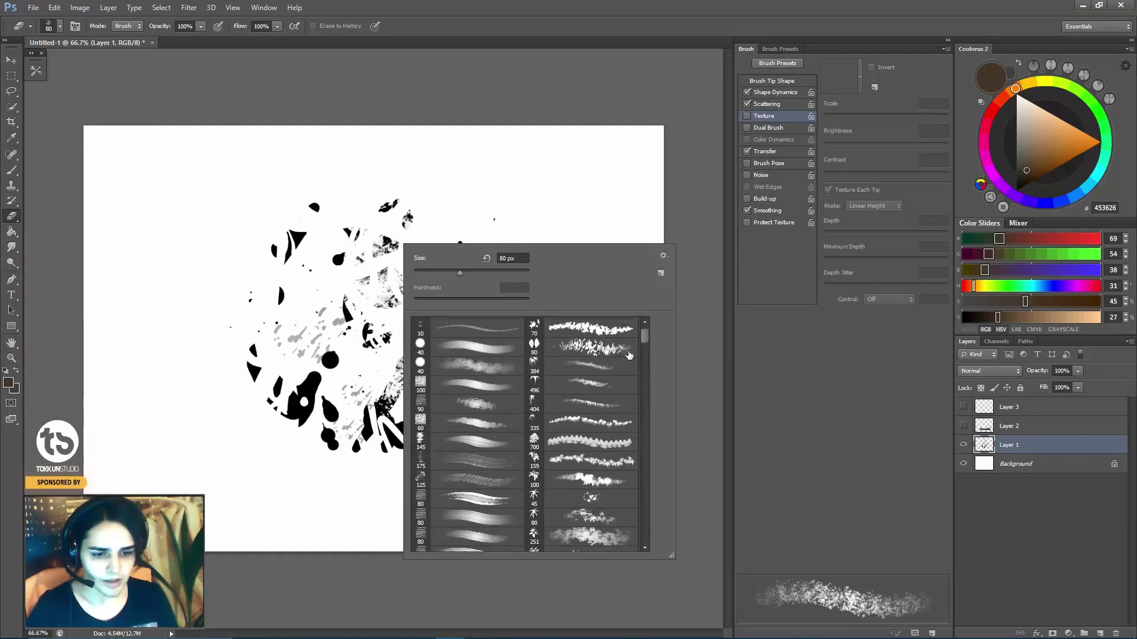
With a small round hard eraser at 30–40 px, wipe black shapes from the middle, bottom and lower left.
{"action": "double_click", "coordinate": [487, 457]}
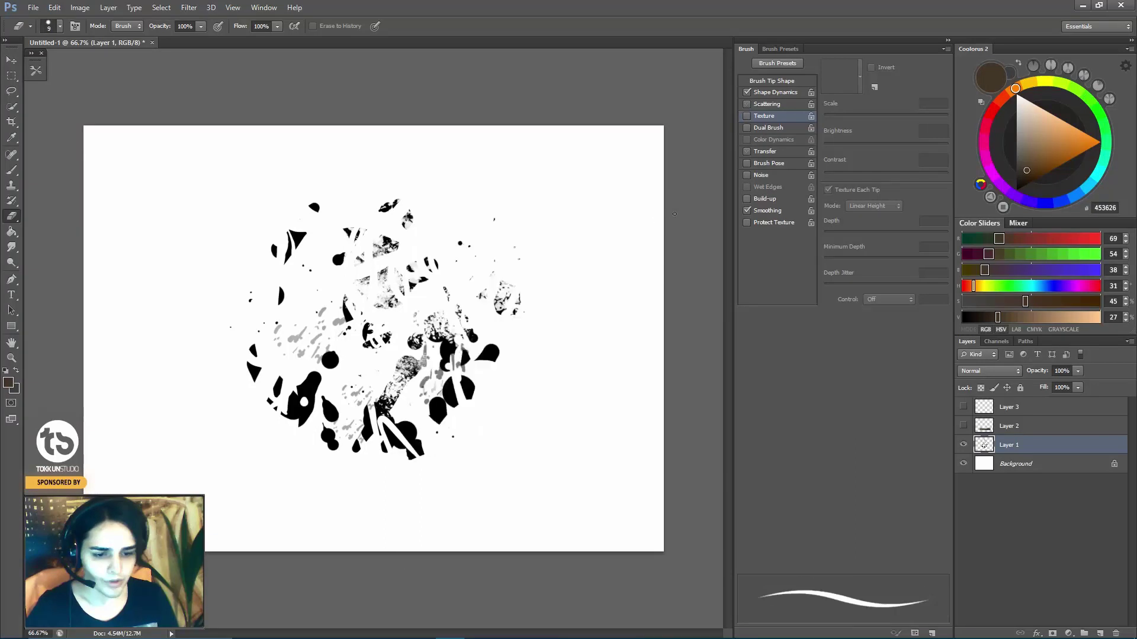
{"action": "key", "text": "bracketleft"}
{"action": "key", "text": "bracketleft"}
{"action": "key", "text": "bracketleft"}
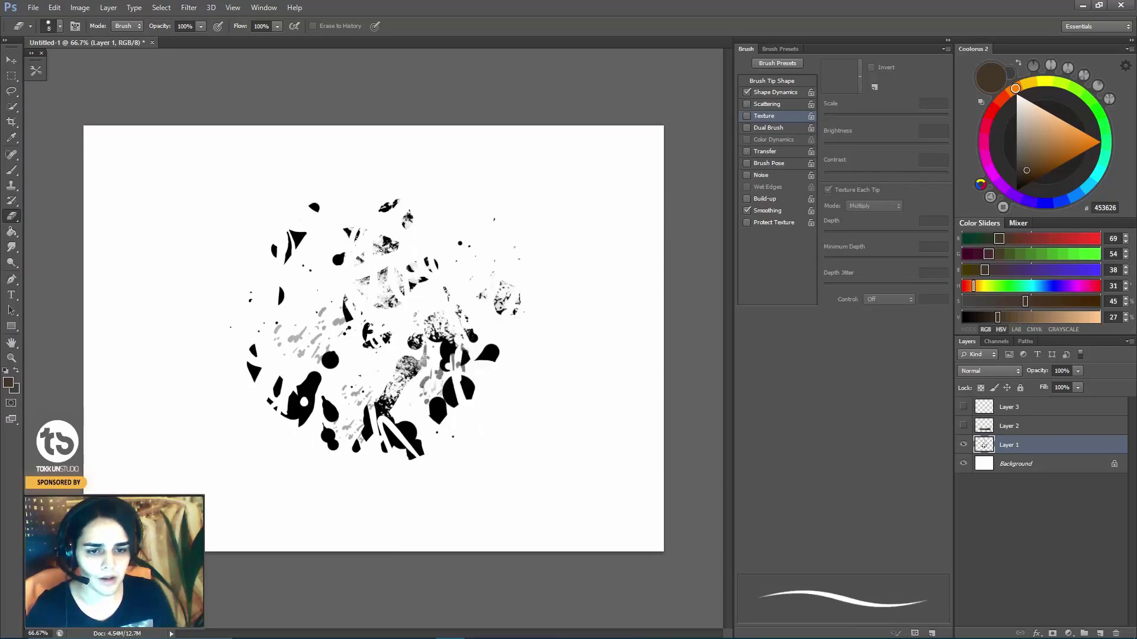
{"action": "key", "text": "bracketright"}
{"action": "key", "text": "bracketright"}
{"action": "key", "text": "bracketright"}
{"action": "key", "text": "bracketright"}
{"action": "key", "text": "bracketright"}
{"action": "key", "text": "bracketright"}
{"action": "key", "text": "bracketright"}
{"action": "key", "text": "bracketright"}
{"action": "key", "text": "bracketright"}
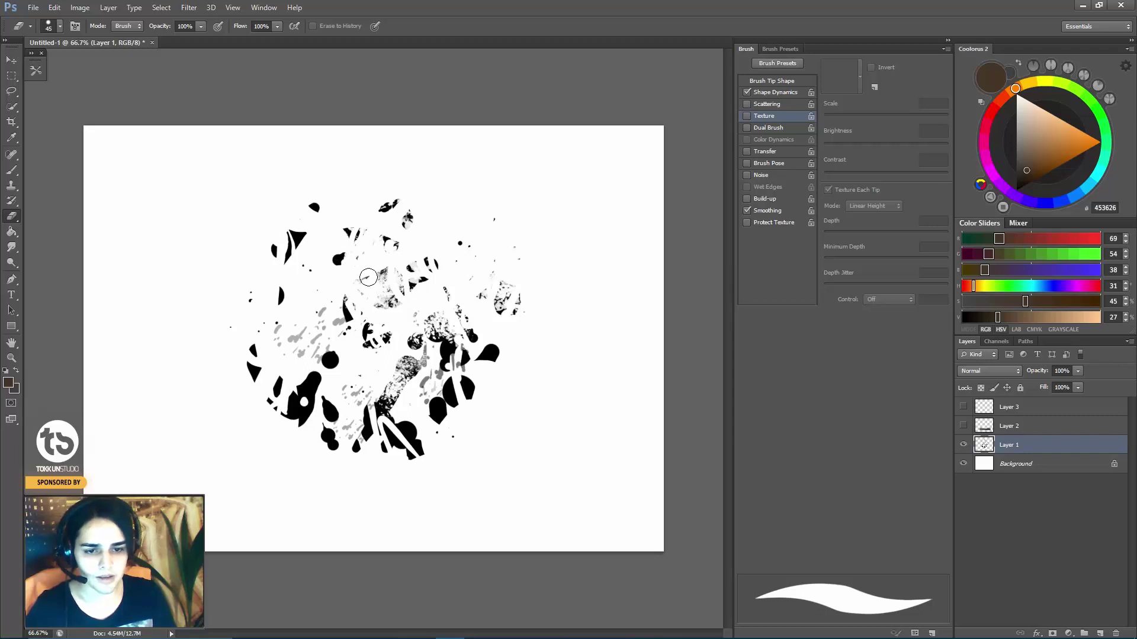
{"action": "key", "text": "bracketleft"}
{"action": "key", "text": "bracketleft"}
{"action": "key", "text": "bracketleft"}
{"action": "key", "text": "bracketleft"}
{"action": "key", "text": "bracketright"}
{"action": "left_click_drag", "start_coordinate": [417, 278], "coordinate": [437, 252]}
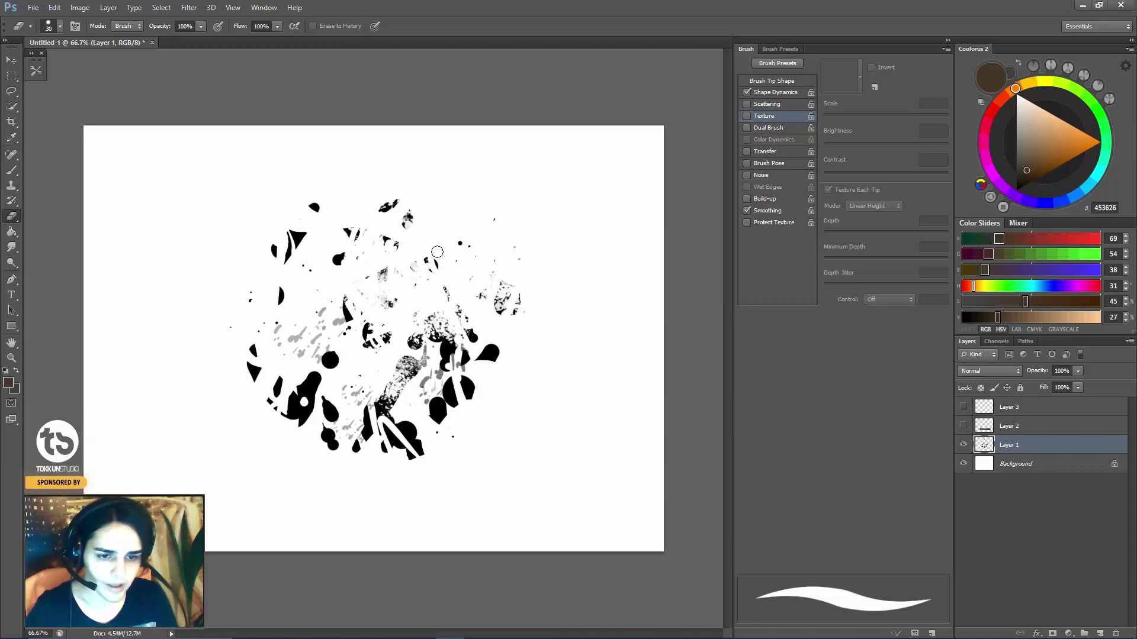
{"action": "key", "text": "bracketright"}
{"action": "key", "text": "bracketright"}
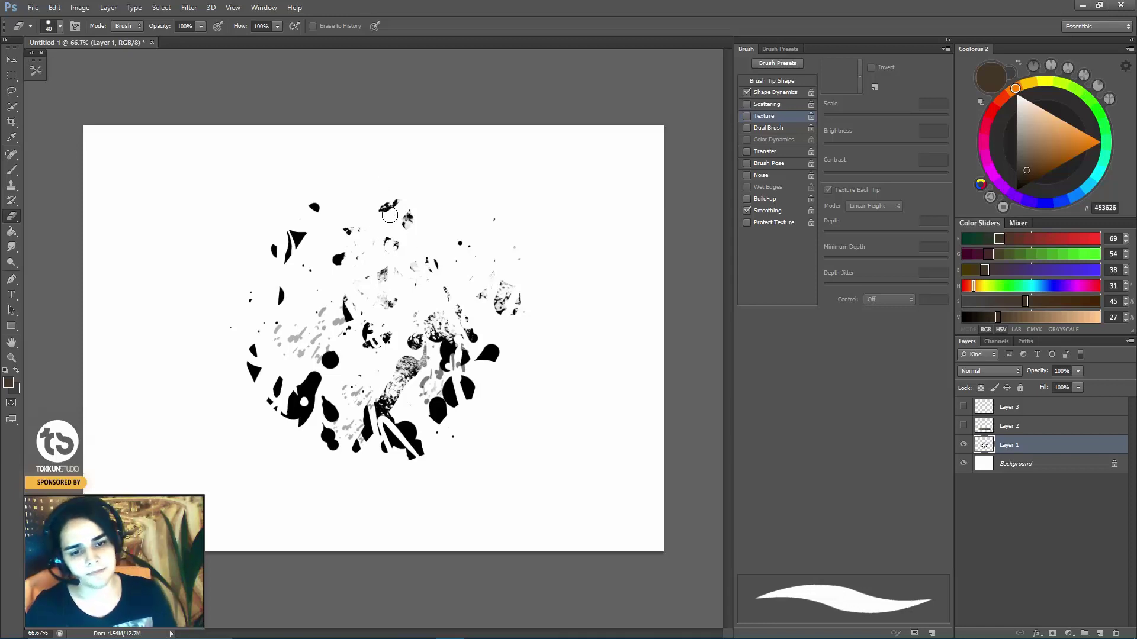
{"action": "mouse_move", "coordinate": [408, 366]}
{"action": "left_mouse_down"}
{"action": "mouse_move", "coordinate": [381, 405]}
{"action": "mouse_move", "coordinate": [413, 434]}
{"action": "left_mouse_up"}
{"action": "key", "text": "bracketleft"}
{"action": "key", "text": "bracketleft"}
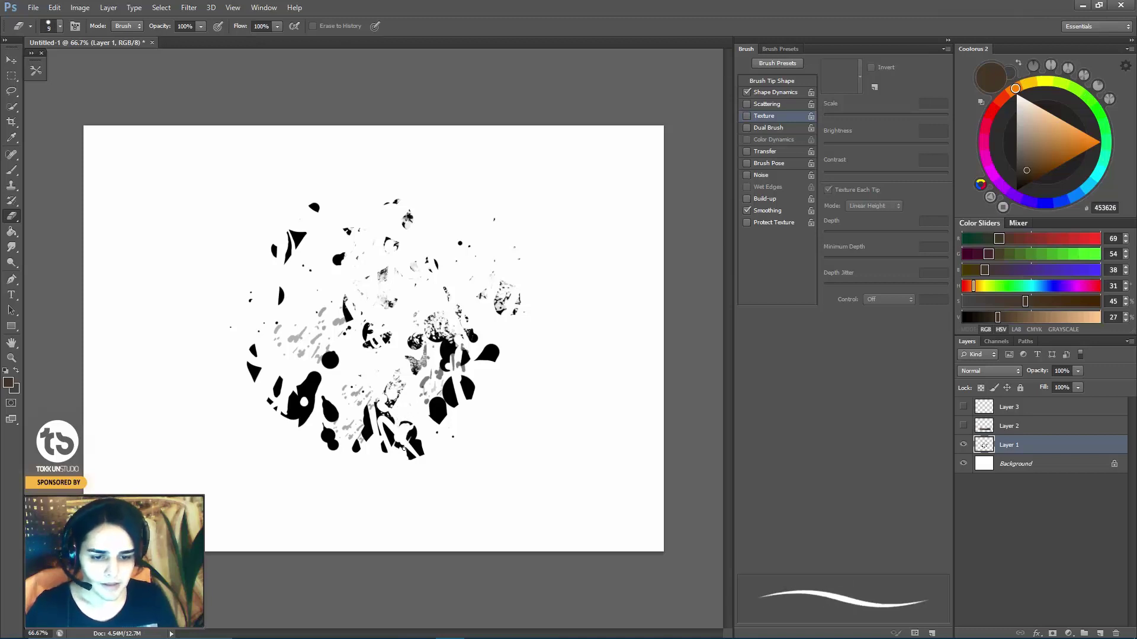
{"action": "key", "text": "bracketright"}
{"action": "mouse_move", "coordinate": [373, 441]}
{"action": "left_mouse_down"}
{"action": "mouse_move", "coordinate": [366, 411]}
{"action": "mouse_move", "coordinate": [374, 424]}
{"action": "mouse_move", "coordinate": [336, 445]}
{"action": "left_mouse_up"}
Erase more blobs on the left and lower centre, and stripe the upper-left black triangle.
{"action": "key", "text": "bracketright"}
{"action": "key", "text": "bracketright"}
{"action": "mouse_move", "coordinate": [301, 381]}
{"action": "left_mouse_down"}
{"action": "mouse_move", "coordinate": [322, 383]}
{"action": "mouse_move", "coordinate": [291, 407]}
{"action": "mouse_move", "coordinate": [304, 425]}
{"action": "mouse_move", "coordinate": [302, 410]}
{"action": "left_mouse_up"}
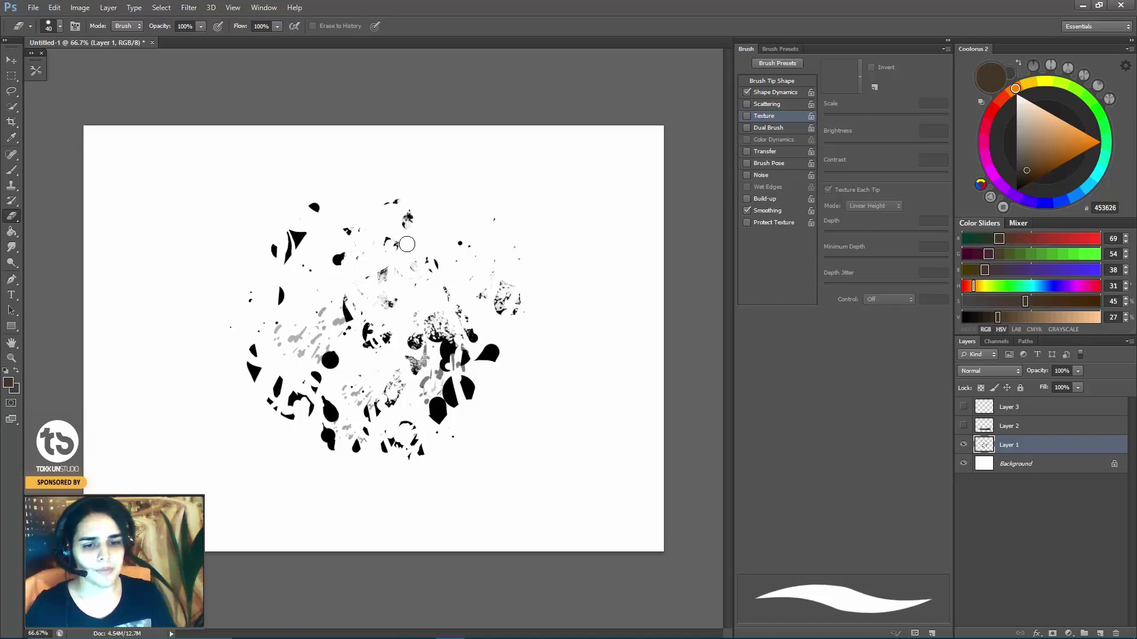
{"action": "key", "text": "bracketleft"}
{"action": "key", "text": "bracketleft"}
{"action": "key", "text": "bracketright"}
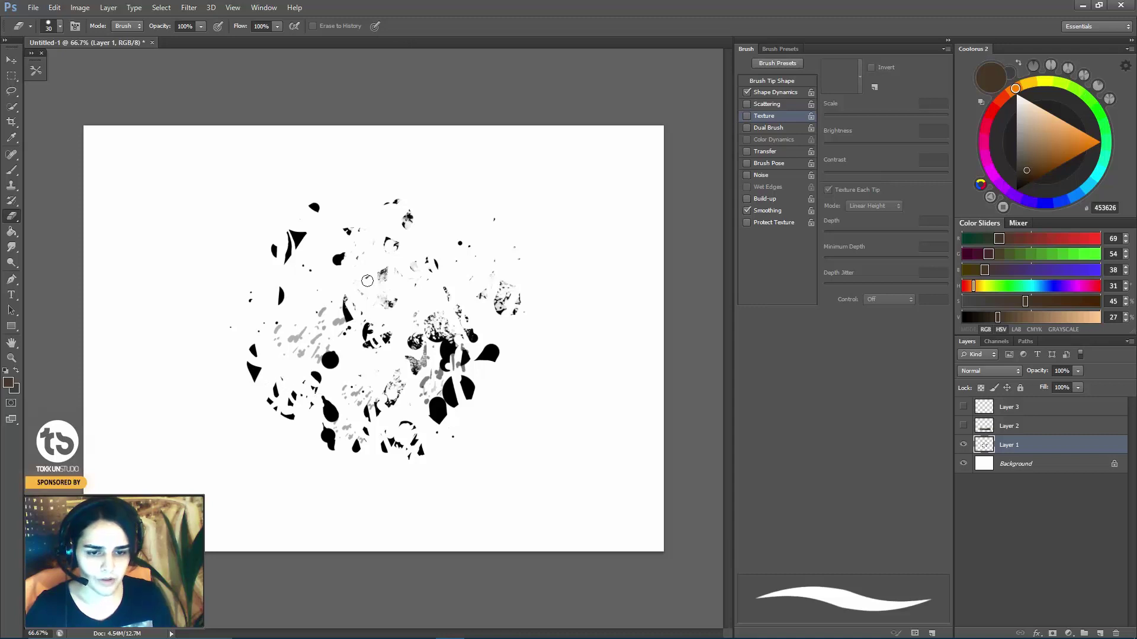
{"action": "left_click_drag", "start_coordinate": [324, 410], "coordinate": [329, 450]}
{"action": "key", "text": "bracketleft"}
{"action": "key", "text": "bracketleft"}
{"action": "key", "text": "bracketleft"}
{"action": "key", "text": "bracketleft"}
{"action": "key", "text": "bracketright"}
{"action": "mouse_move", "coordinate": [433, 408]}
{"action": "left_mouse_down"}
{"action": "mouse_move", "coordinate": [462, 383]}
{"action": "mouse_move", "coordinate": [453, 403]}
{"action": "mouse_move", "coordinate": [479, 374]}
{"action": "mouse_move", "coordinate": [485, 387]}
{"action": "mouse_move", "coordinate": [496, 345]}
{"action": "mouse_move", "coordinate": [449, 341]}
{"action": "mouse_move", "coordinate": [454, 351]}
{"action": "mouse_move", "coordinate": [439, 316]}
{"action": "mouse_move", "coordinate": [441, 342]}
{"action": "left_mouse_up"}
{"action": "key", "text": "bracketright"}
{"action": "key", "text": "bracketright"}
{"action": "key", "text": "bracketright"}
{"action": "mouse_move", "coordinate": [294, 256]}
{"action": "left_mouse_down"}
{"action": "mouse_move", "coordinate": [299, 227]}
{"action": "mouse_move", "coordinate": [315, 202]}
{"action": "left_mouse_up"}
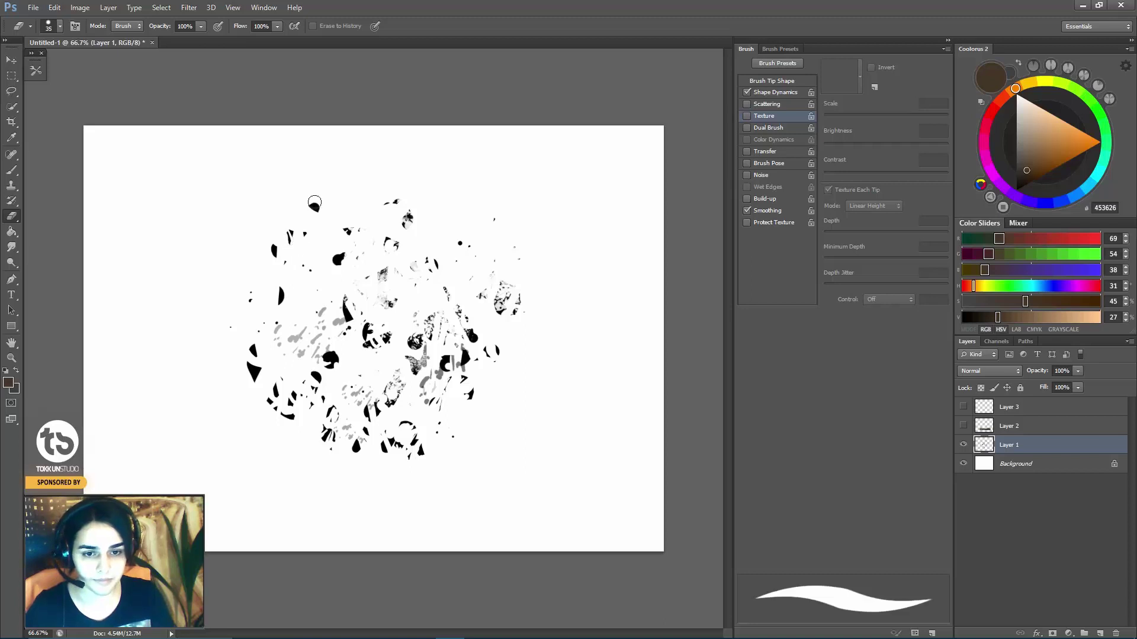
Set up a 9 px hard round brush with sampled black, sized down to 7 px.
{"action": "key", "text": "b"}
{"action": "right_click", "coordinate": [474, 305]}
{"action": "scroll", "coordinate": [705, 459], "scroll_direction": "down", "scroll_amount": 10}
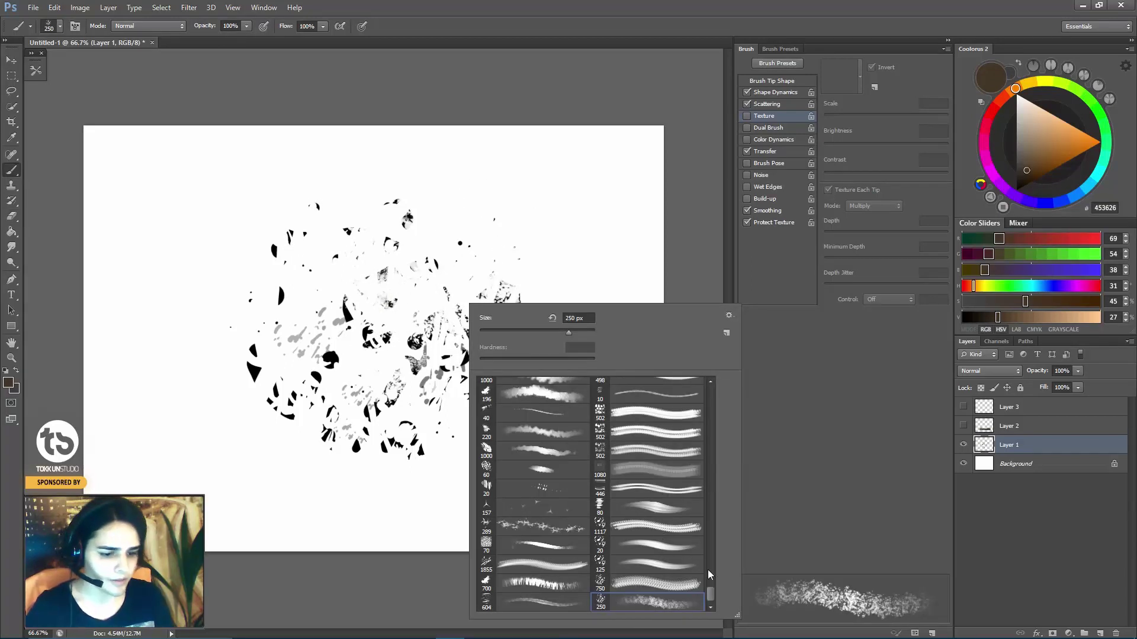
{"action": "scroll", "coordinate": [706, 459], "scroll_direction": "up", "scroll_amount": 10}
{"action": "scroll", "coordinate": [707, 408], "scroll_direction": "down", "scroll_amount": 5}
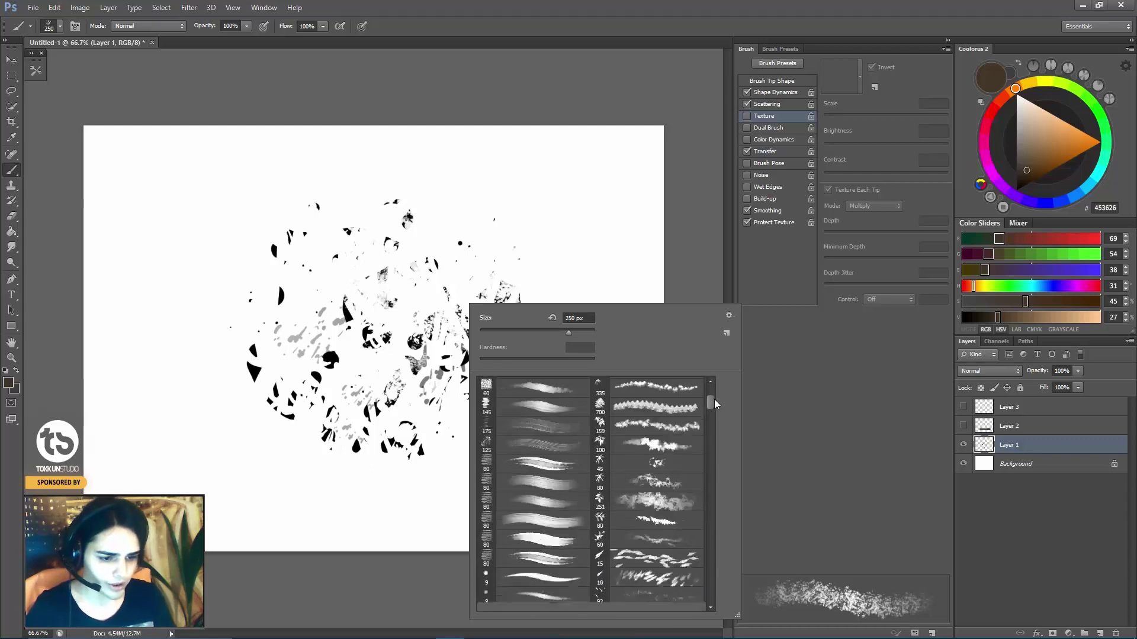
{"action": "left_click", "coordinate": [542, 466]}
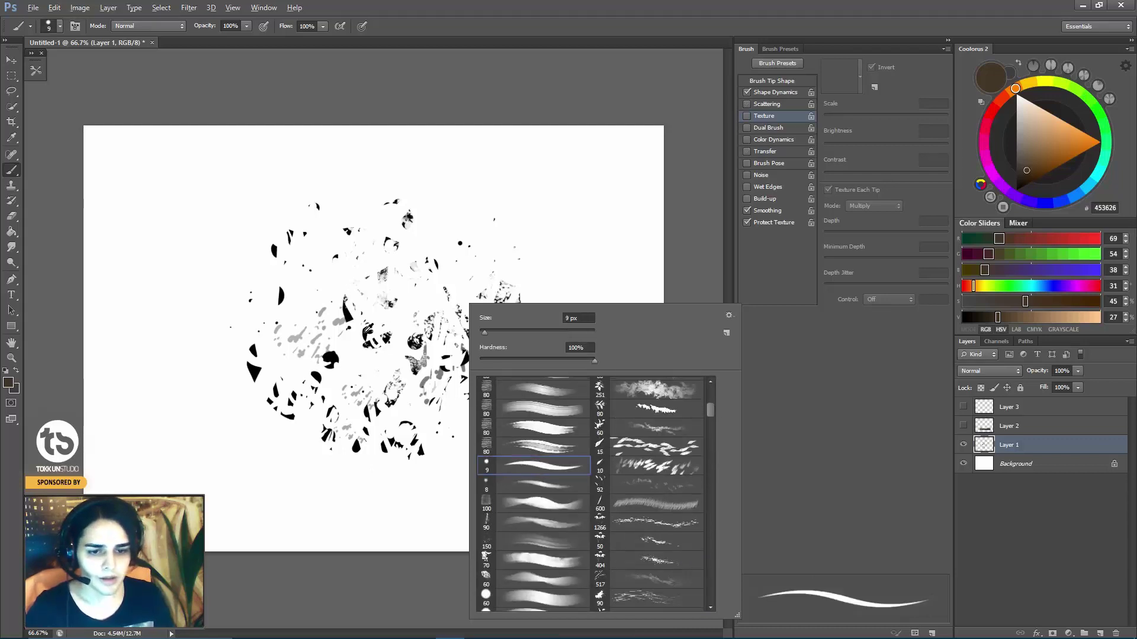
{"action": "left_click", "coordinate": [365, 333], "text": "alt"}
{"action": "key", "text": "bracketright"}
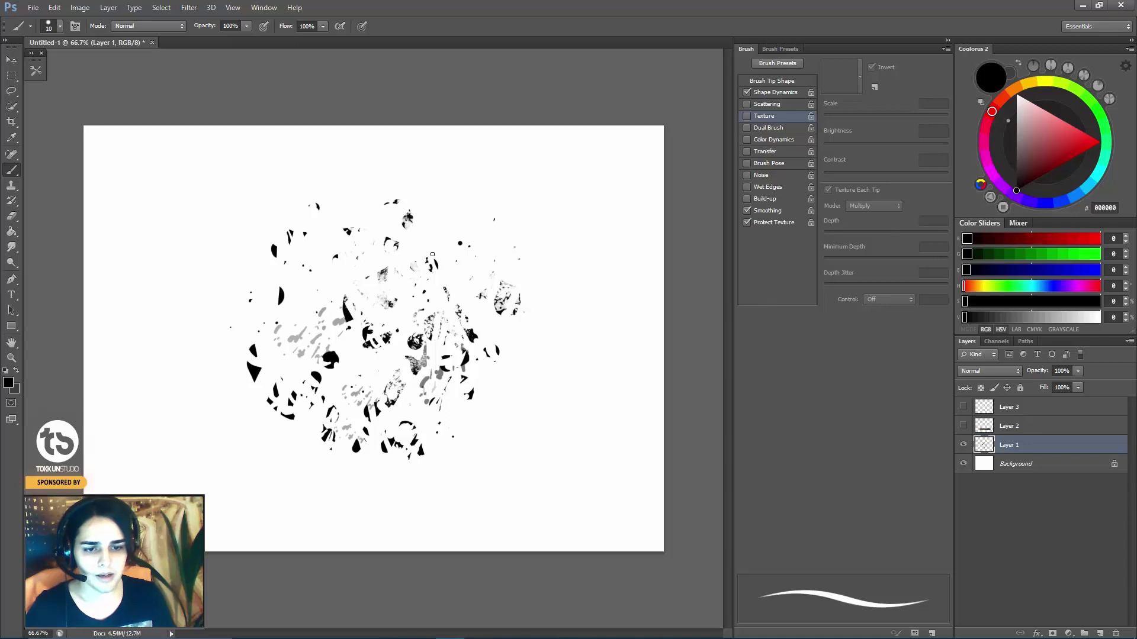
{"action": "key", "text": "bracketleft"}
{"action": "key", "text": "bracketleft"}
{"action": "key", "text": "bracketleft"}
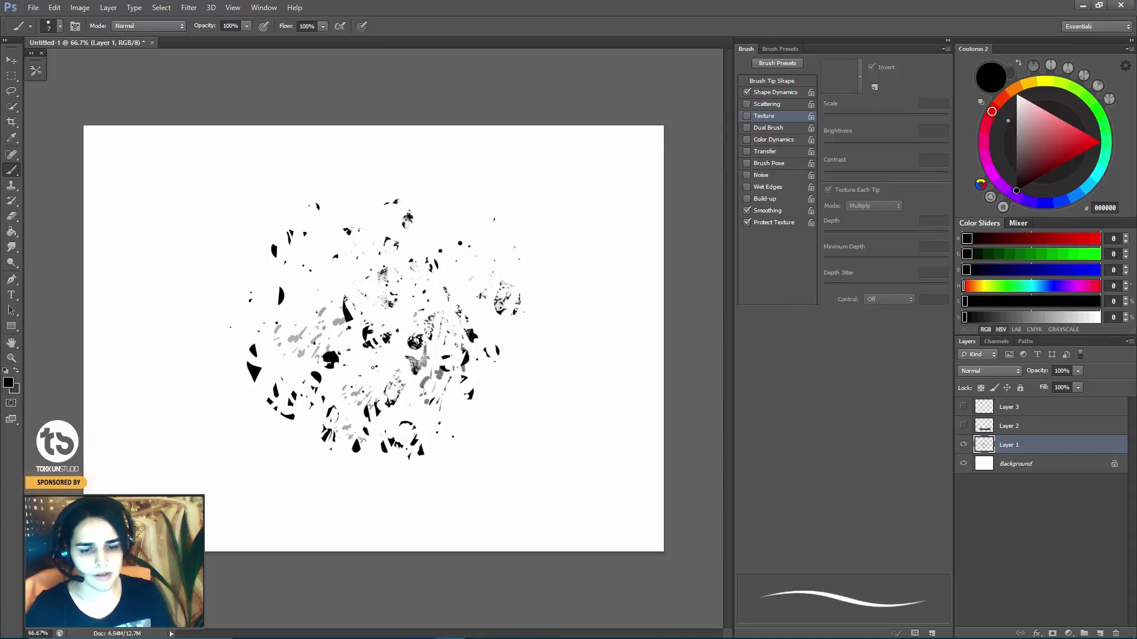
{"action": "key", "text": "e"}
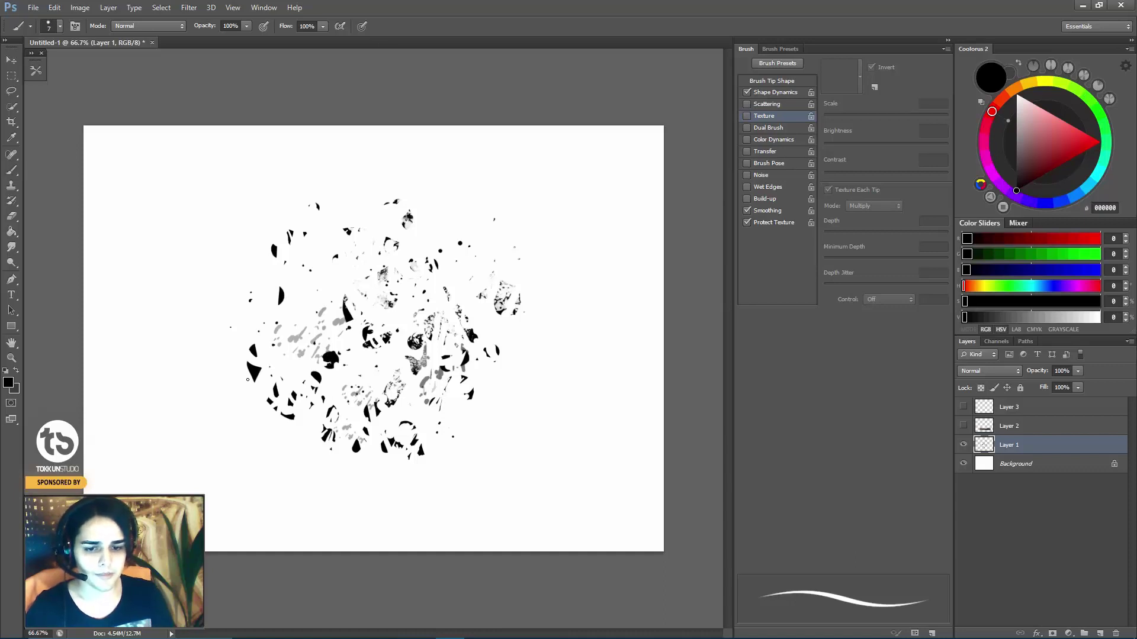
{"action": "key", "text": "b"}
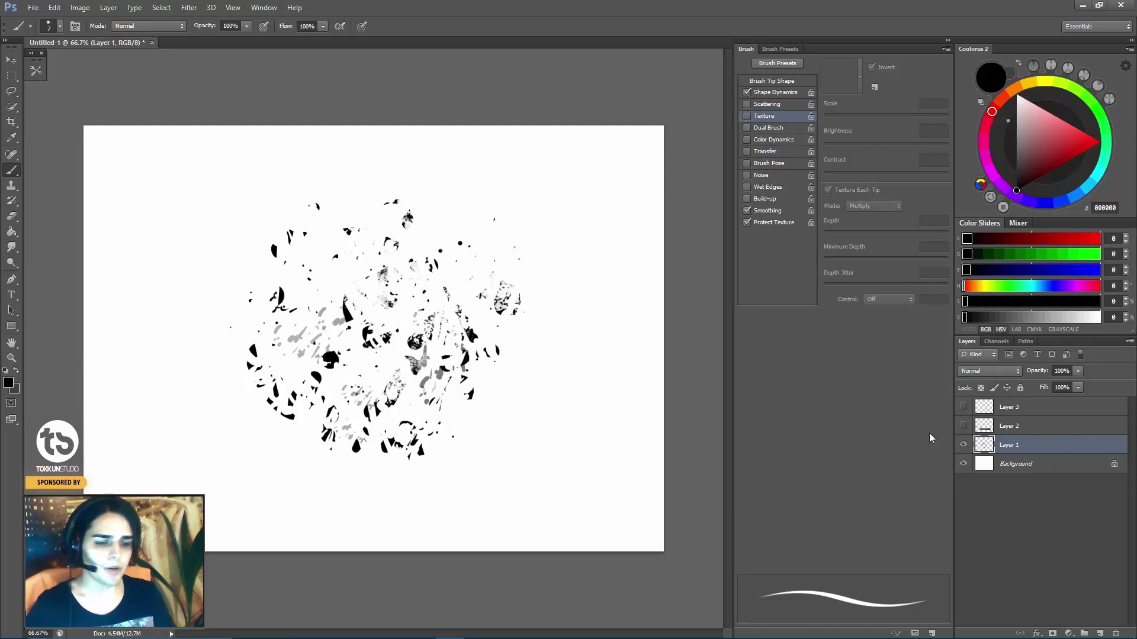
Define the Layer 1 splatter as brush preset 'Sampled Brush 33' via Edit > Define Brush Preset.
{"action": "left_click", "coordinate": [54, 7]}
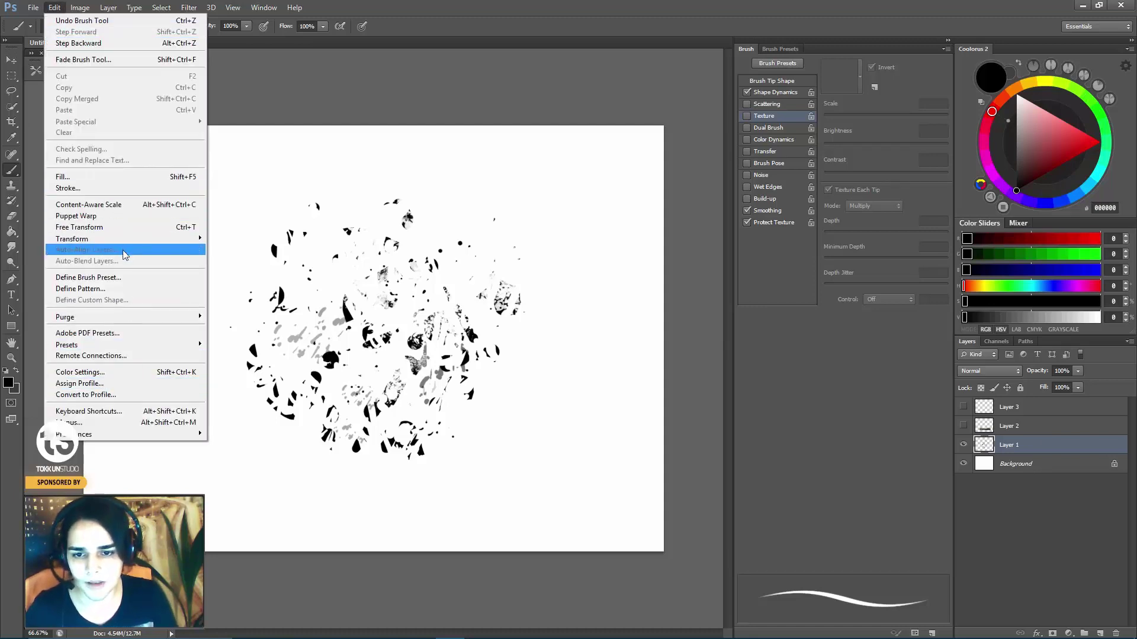
{"action": "left_click", "coordinate": [124, 277]}
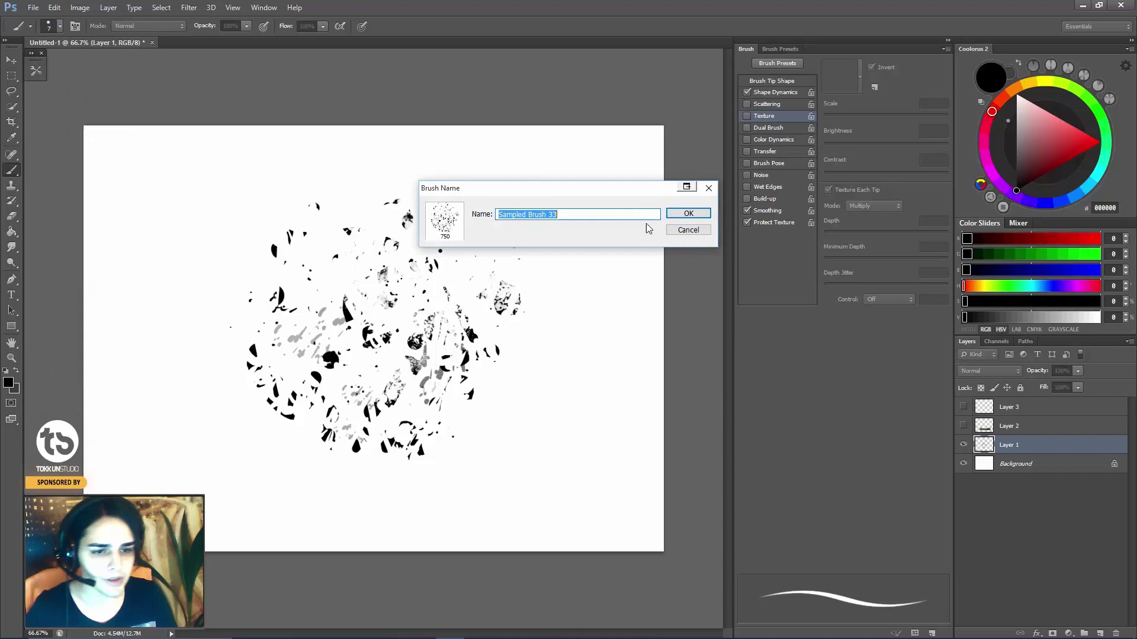
{"action": "left_click", "coordinate": [696, 217]}
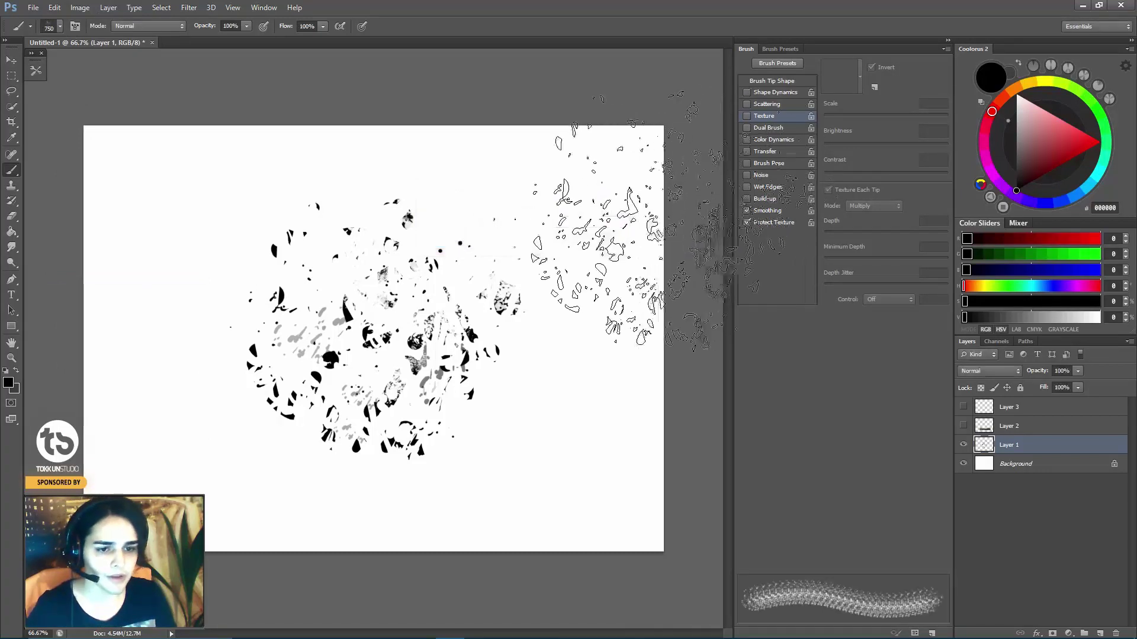
{"action": "left_click", "coordinate": [762, 93]}
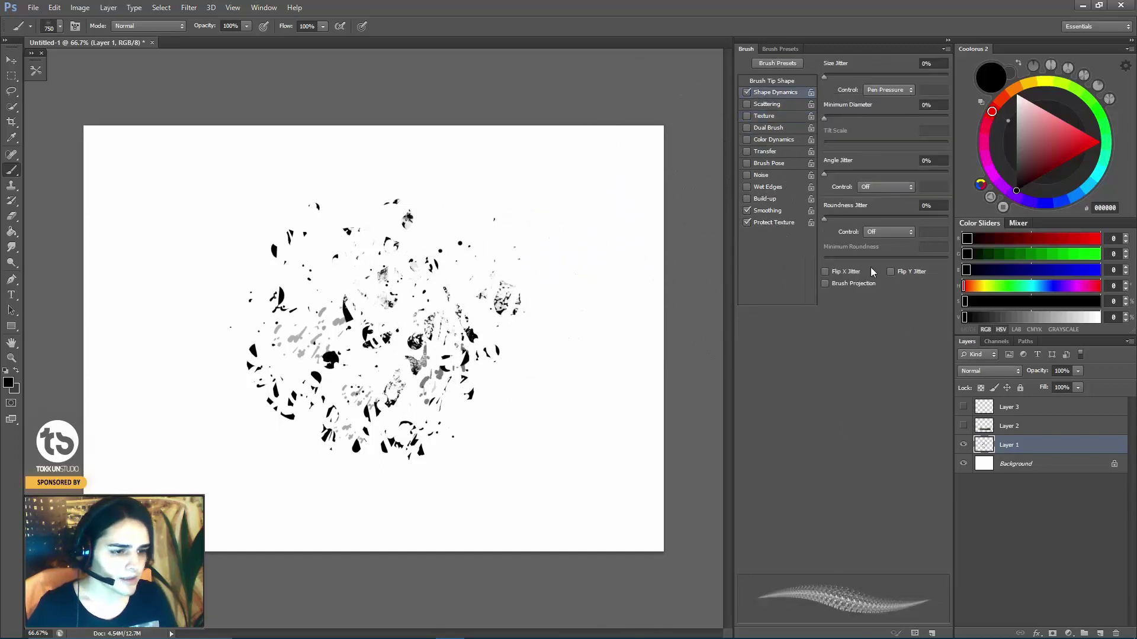
{"action": "left_click", "coordinate": [747, 92]}
{"action": "left_click", "coordinate": [771, 81]}
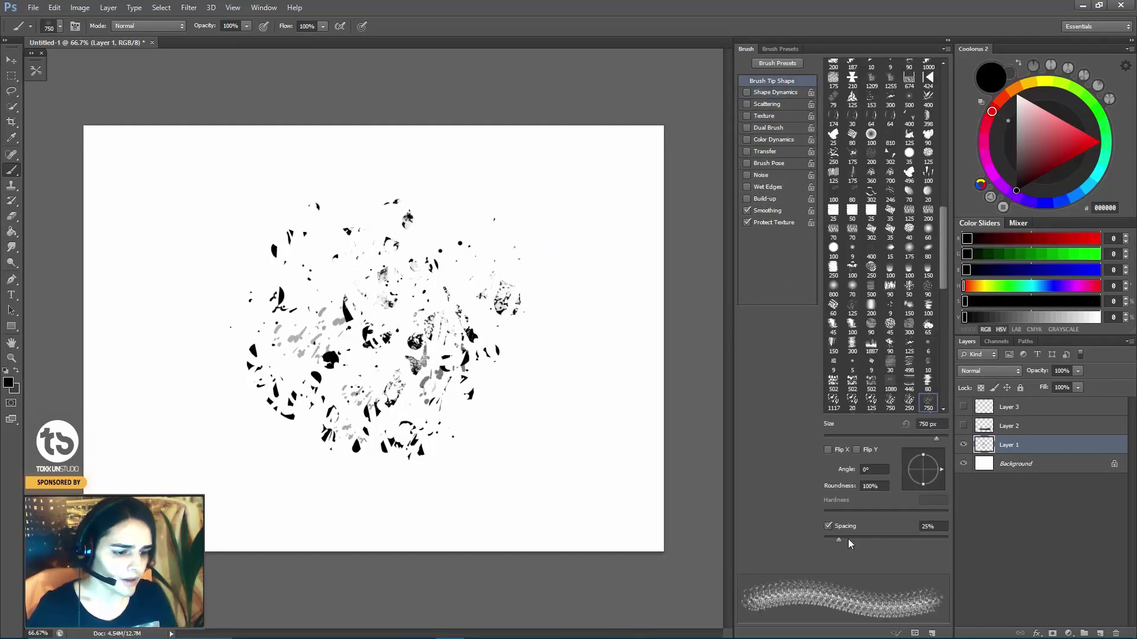
Set spacing to 78% and enable Shape Dynamics with ~70% minimum diameter and angle jitter.
{"action": "mouse_move", "coordinate": [839, 538]}
{"action": "left_mouse_down"}
{"action": "mouse_move", "coordinate": [883, 536]}
{"action": "mouse_move", "coordinate": [873, 537]}
{"action": "left_mouse_up"}
{"action": "left_click", "coordinate": [769, 91]}
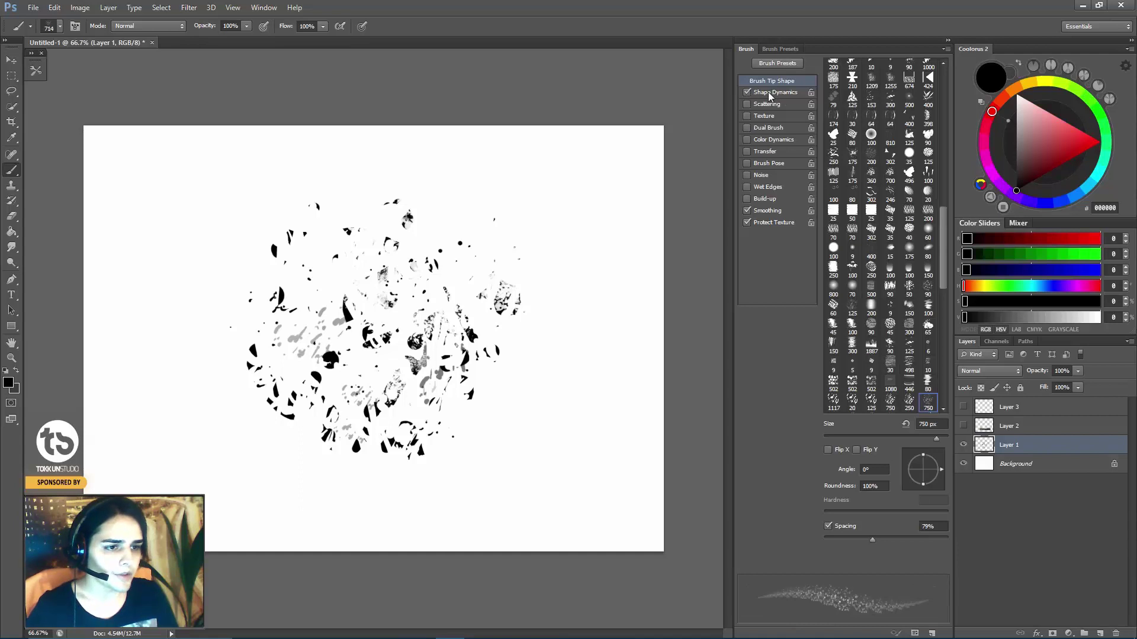
{"action": "mouse_move", "coordinate": [830, 119]}
{"action": "left_mouse_down"}
{"action": "mouse_move", "coordinate": [955, 112]}
{"action": "mouse_move", "coordinate": [907, 124]}
{"action": "mouse_move", "coordinate": [919, 119]}
{"action": "left_mouse_up"}
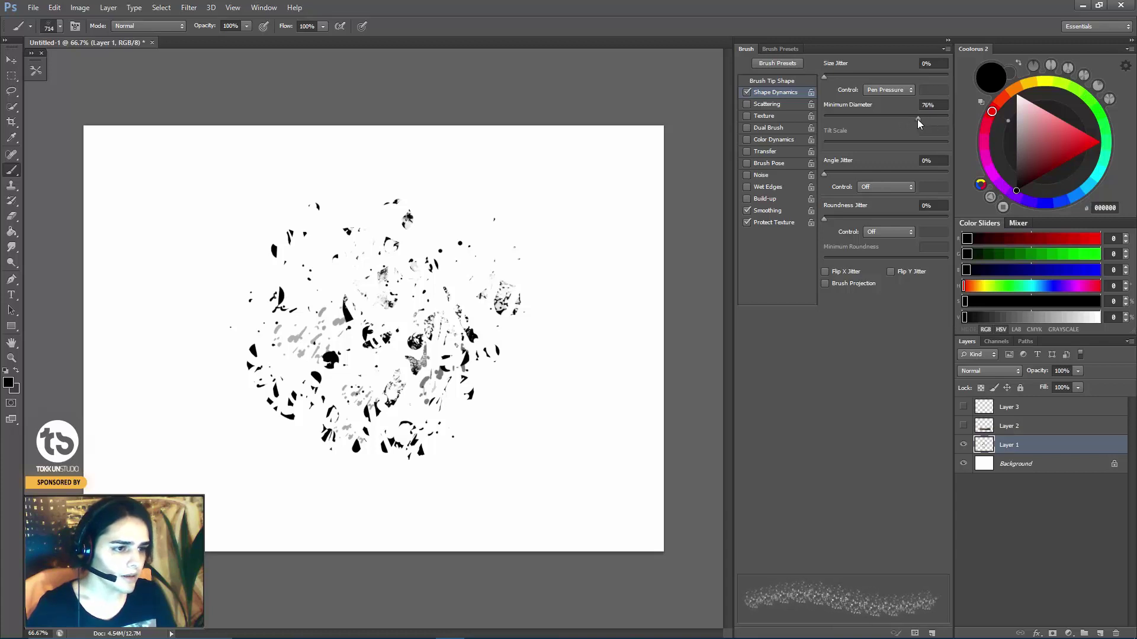
{"action": "left_click_drag", "start_coordinate": [824, 174], "coordinate": [876, 173]}
{"action": "mouse_move", "coordinate": [826, 217]}
{"action": "left_mouse_down"}
{"action": "mouse_move", "coordinate": [862, 219]}
{"action": "mouse_move", "coordinate": [813, 224]}
{"action": "left_mouse_up"}
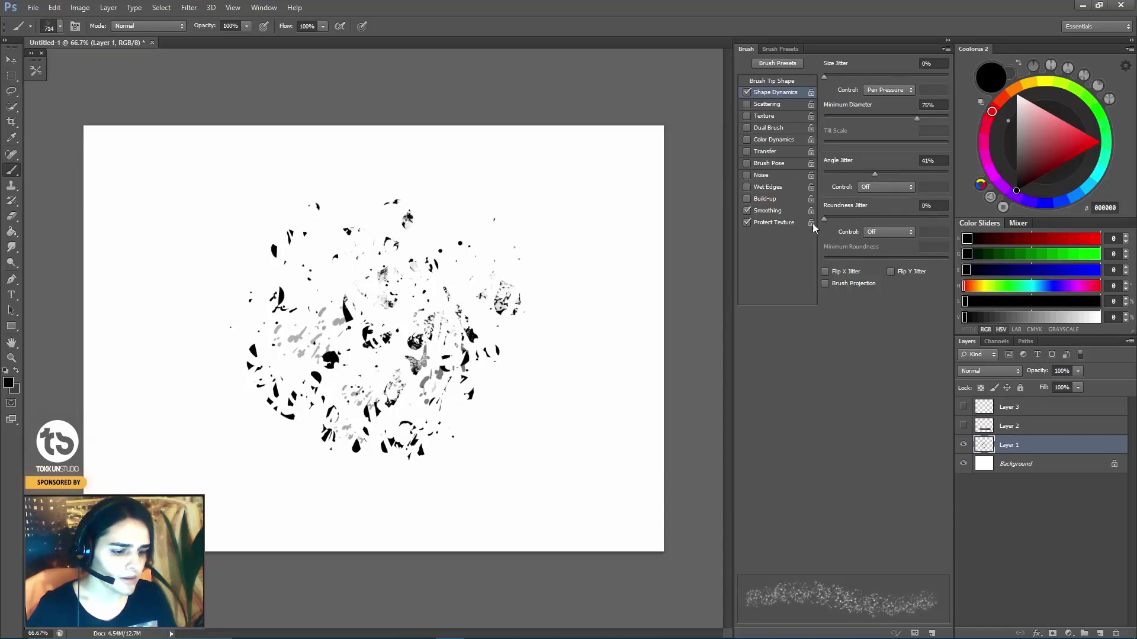
Enable Scattering and test the brush at 300 px, undoing most test strokes.
{"action": "left_click", "coordinate": [747, 104]}
{"action": "left_click", "coordinate": [763, 104]}
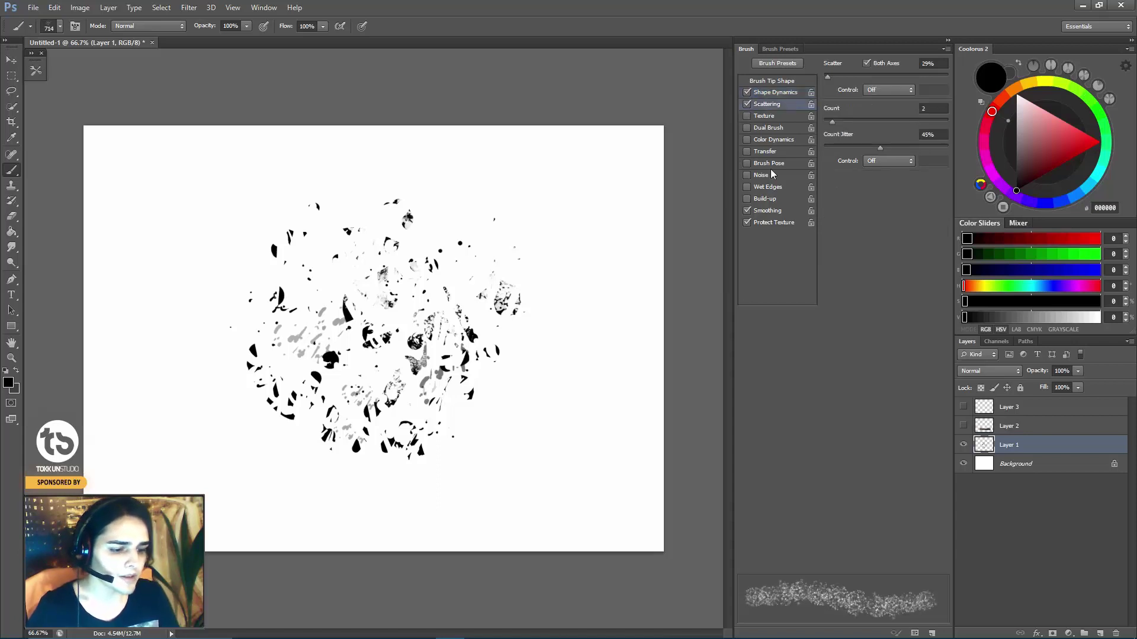
{"action": "mouse_move", "coordinate": [586, 201]}
{"action": "left_mouse_down"}
{"action": "mouse_move", "coordinate": [565, 237]}
{"action": "mouse_move", "coordinate": [574, 255]}
{"action": "left_mouse_up"}
{"action": "key", "text": "bracketleft"}
{"action": "key", "text": "bracketleft"}
{"action": "key", "text": "bracketleft"}
{"action": "key", "text": "bracketleft"}
{"action": "key", "text": "bracketleft"}
{"action": "key", "text": "ctrl+z"}
{"action": "mouse_move", "coordinate": [575, 206]}
{"action": "left_mouse_down"}
{"action": "mouse_move", "coordinate": [533, 384]}
{"action": "mouse_move", "coordinate": [550, 268]}
{"action": "left_mouse_up"}
{"action": "key", "text": "ctrl+z"}
{"action": "key", "text": "ctrl+z"}
{"action": "left_click", "coordinate": [552, 231]}
{"action": "key", "text": "ctrl+z"}
{"action": "left_click", "coordinate": [556, 250]}
{"action": "mouse_move", "coordinate": [609, 370]}
{"action": "left_mouse_down"}
{"action": "mouse_move", "coordinate": [565, 273]}
{"action": "mouse_move", "coordinate": [598, 331]}
{"action": "mouse_move", "coordinate": [569, 420]}
{"action": "mouse_move", "coordinate": [521, 355]}
{"action": "left_mouse_up"}
{"action": "key", "text": "ctrl+z"}
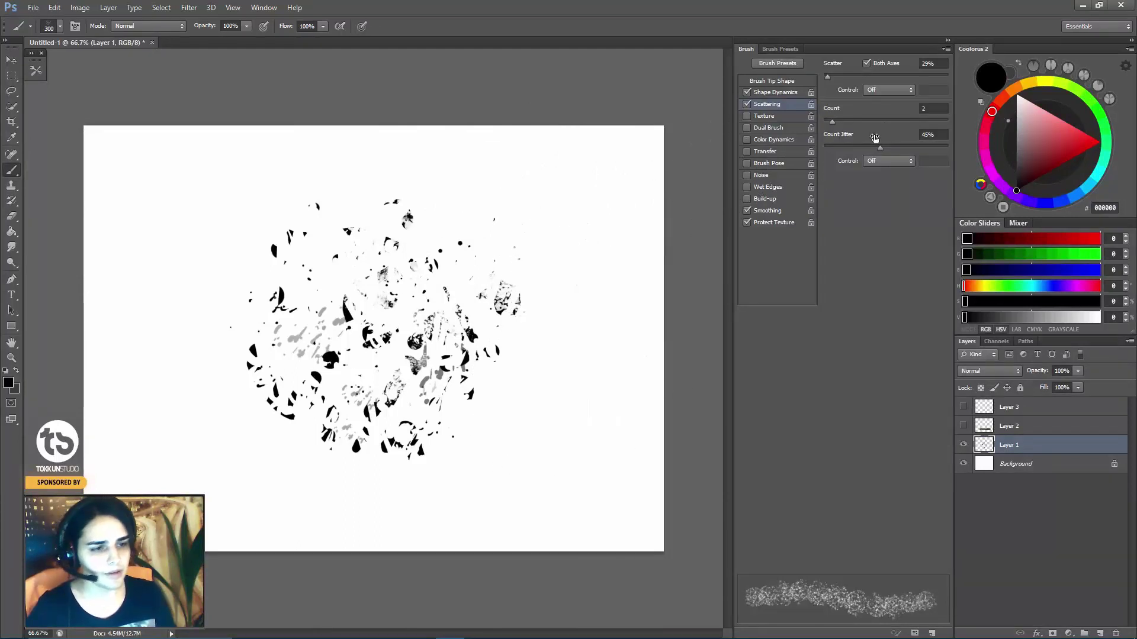
Test 6% spacing, settle on 63% spacing, and raise the scatter count to 3.
{"action": "left_click", "coordinate": [787, 48]}
{"action": "left_click", "coordinate": [747, 49]}
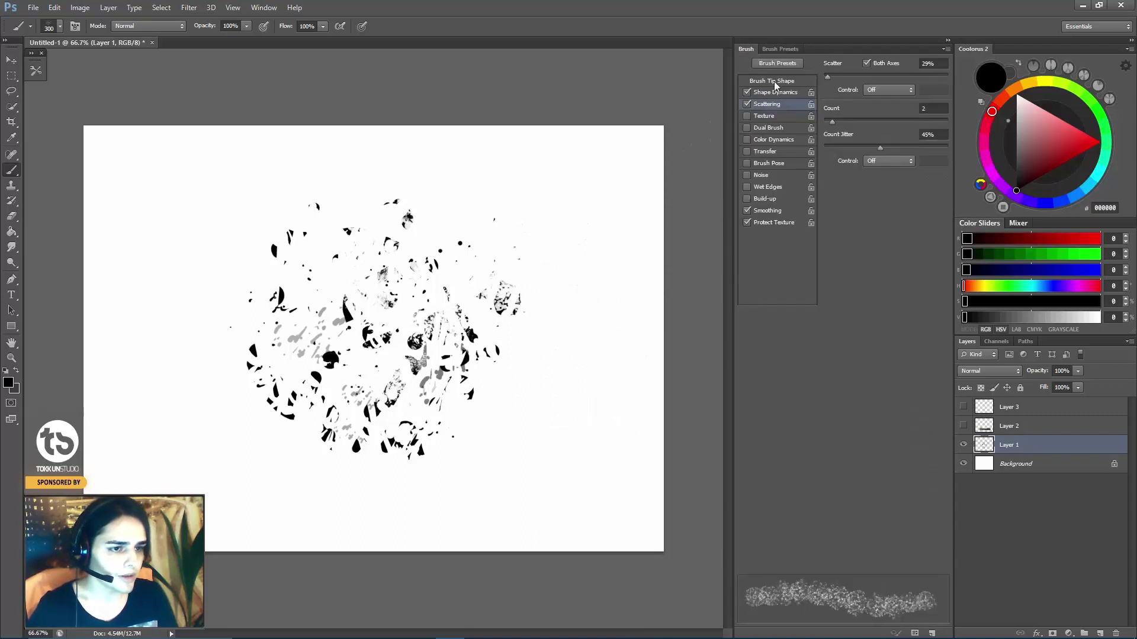
{"action": "left_click_drag", "start_coordinate": [868, 541], "coordinate": [827, 541]}
{"action": "left_click_drag", "start_coordinate": [544, 225], "coordinate": [571, 394]}
{"action": "key", "text": "ctrl+z"}
{"action": "mouse_move", "coordinate": [827, 538]}
{"action": "left_mouse_down"}
{"action": "mouse_move", "coordinate": [876, 540]}
{"action": "mouse_move", "coordinate": [859, 542]}
{"action": "left_mouse_up"}
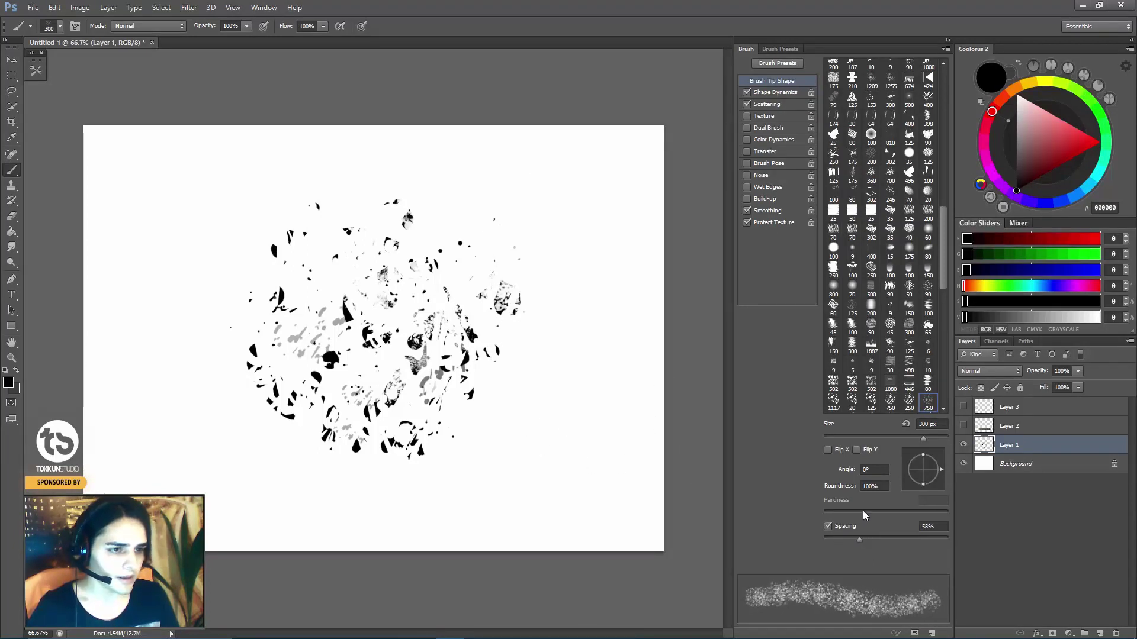
{"action": "left_click", "coordinate": [780, 104]}
{"action": "mouse_move", "coordinate": [848, 121]}
{"action": "left_mouse_down"}
{"action": "mouse_move", "coordinate": [838, 125]}
{"action": "mouse_move", "coordinate": [892, 145]}
{"action": "mouse_move", "coordinate": [847, 149]}
{"action": "mouse_move", "coordinate": [855, 120]}
{"action": "mouse_move", "coordinate": [841, 122]}
{"action": "left_mouse_up"}
Paint scattered test strokes and clusters across the canvas, erasing some along the way.
{"action": "left_click_drag", "start_coordinate": [572, 214], "coordinate": [564, 332]}
{"action": "key", "text": "ctrl+z"}
{"action": "left_click", "coordinate": [574, 285]}
{"action": "left_click_drag", "start_coordinate": [543, 402], "coordinate": [548, 455]}
{"action": "mouse_move", "coordinate": [533, 331]}
{"action": "left_mouse_down"}
{"action": "mouse_move", "coordinate": [485, 450]}
{"action": "mouse_move", "coordinate": [503, 415]}
{"action": "mouse_move", "coordinate": [533, 486]}
{"action": "left_mouse_up"}
{"action": "key", "text": "ctrl+z"}
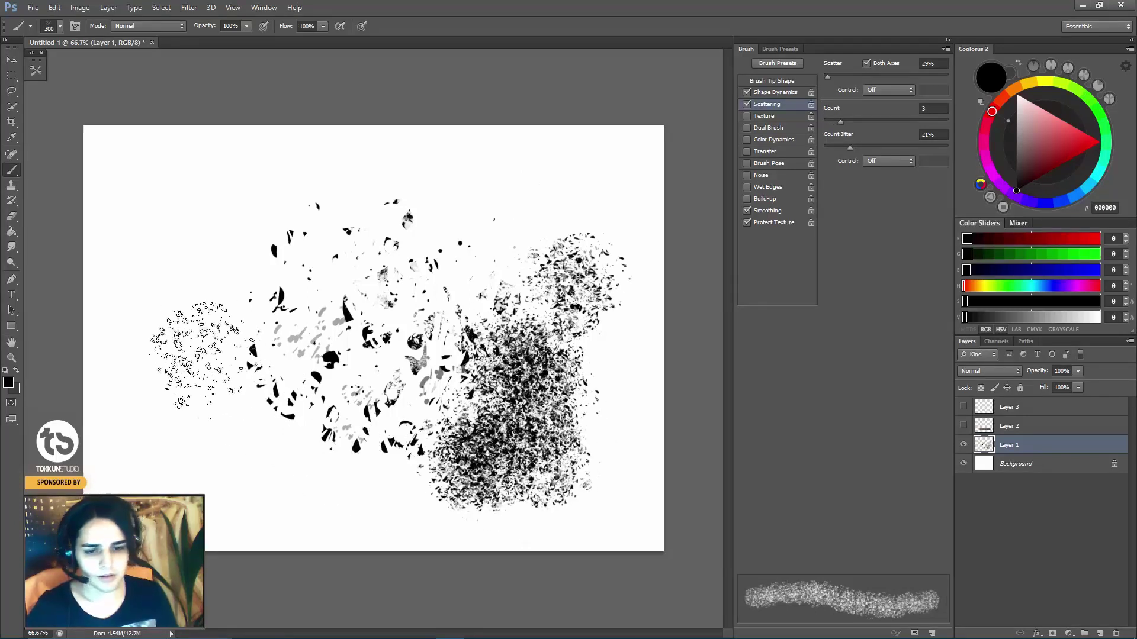
{"action": "left_click", "coordinate": [181, 364]}
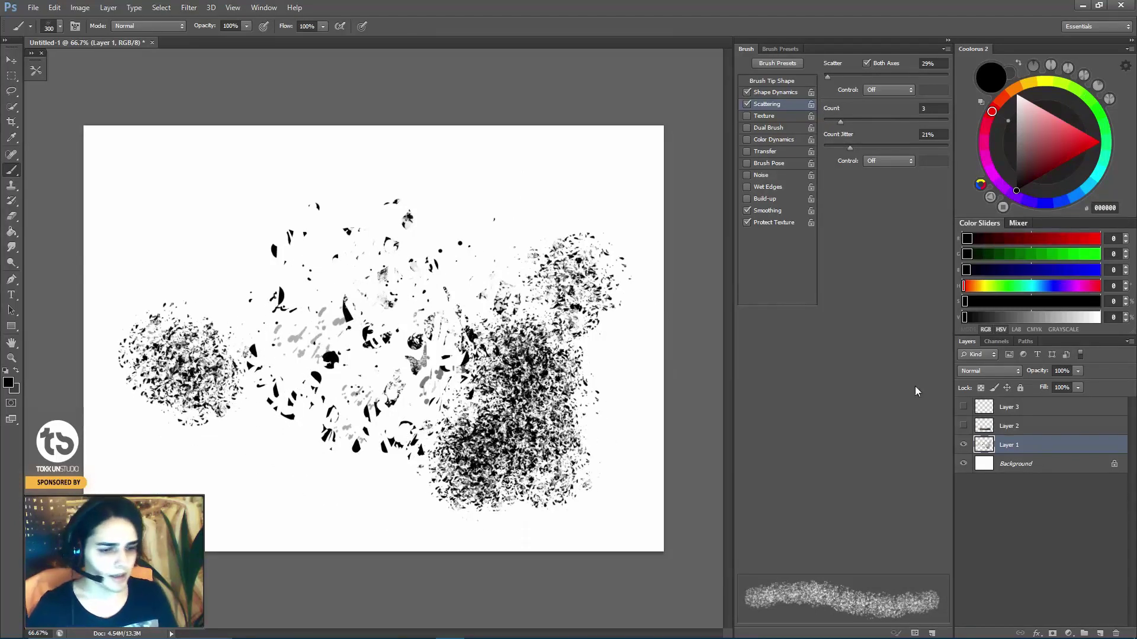
{"action": "key", "text": "e"}
{"action": "mouse_move", "coordinate": [248, 317]}
{"action": "left_mouse_down"}
{"action": "mouse_move", "coordinate": [198, 355]}
{"action": "mouse_move", "coordinate": [508, 457]}
{"action": "mouse_move", "coordinate": [508, 325]}
{"action": "mouse_move", "coordinate": [447, 369]}
{"action": "mouse_move", "coordinate": [446, 231]}
{"action": "mouse_move", "coordinate": [334, 205]}
{"action": "mouse_move", "coordinate": [329, 343]}
{"action": "left_mouse_up"}
{"action": "key", "text": "b"}
{"action": "mouse_move", "coordinate": [136, 219]}
{"action": "left_mouse_down"}
{"action": "mouse_move", "coordinate": [278, 379]}
{"action": "mouse_move", "coordinate": [450, 249]}
{"action": "mouse_move", "coordinate": [527, 349]}
{"action": "left_mouse_up"}
{"action": "mouse_move", "coordinate": [516, 422]}
{"action": "left_mouse_down"}
{"action": "mouse_move", "coordinate": [464, 453]}
{"action": "mouse_move", "coordinate": [403, 468]}
{"action": "left_mouse_up"}
Enable Transfer with 5% pen-pressure opacity jitter, test at 500 px, and erase all test marks.
{"action": "left_click", "coordinate": [759, 151]}
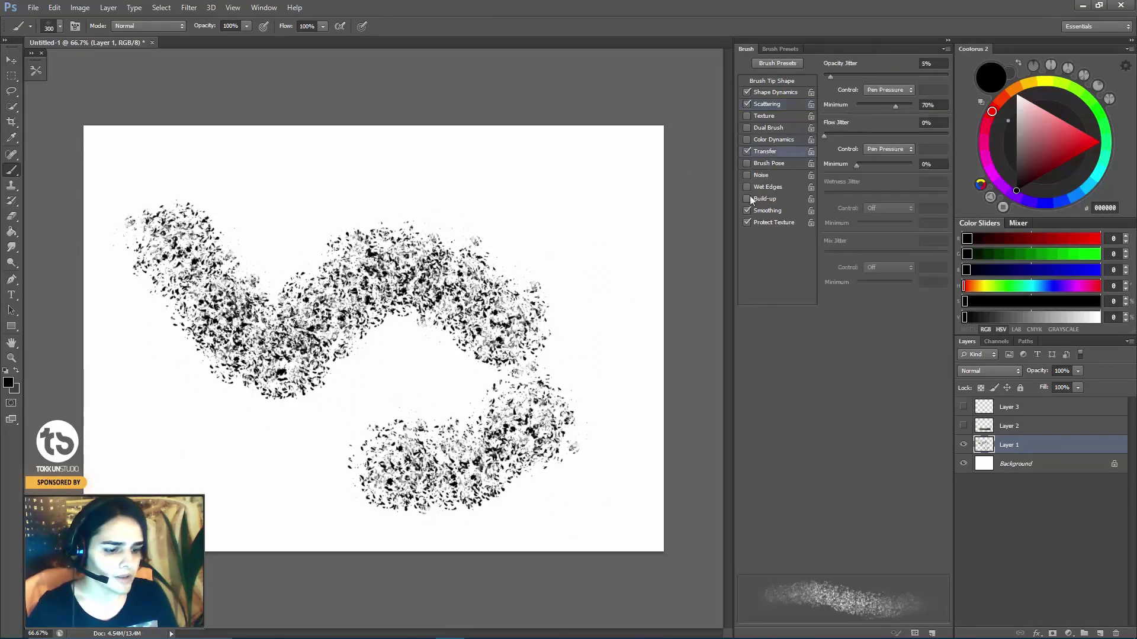
{"action": "key", "text": "e"}
{"action": "mouse_move", "coordinate": [527, 379]}
{"action": "left_mouse_down"}
{"action": "mouse_move", "coordinate": [331, 335]}
{"action": "mouse_move", "coordinate": [185, 246]}
{"action": "left_mouse_up"}
{"action": "key", "text": "b"}
{"action": "mouse_move", "coordinate": [282, 296]}
{"action": "left_mouse_down"}
{"action": "mouse_move", "coordinate": [299, 323]}
{"action": "mouse_move", "coordinate": [321, 320]}
{"action": "mouse_move", "coordinate": [344, 260]}
{"action": "mouse_move", "coordinate": [348, 327]}
{"action": "mouse_move", "coordinate": [442, 253]}
{"action": "mouse_move", "coordinate": [483, 259]}
{"action": "mouse_move", "coordinate": [457, 292]}
{"action": "mouse_move", "coordinate": [415, 198]}
{"action": "mouse_move", "coordinate": [379, 219]}
{"action": "mouse_move", "coordinate": [393, 366]}
{"action": "mouse_move", "coordinate": [400, 288]}
{"action": "mouse_move", "coordinate": [369, 382]}
{"action": "mouse_move", "coordinate": [388, 394]}
{"action": "mouse_move", "coordinate": [403, 294]}
{"action": "mouse_move", "coordinate": [405, 326]}
{"action": "mouse_move", "coordinate": [377, 317]}
{"action": "mouse_move", "coordinate": [388, 335]}
{"action": "mouse_move", "coordinate": [430, 323]}
{"action": "mouse_move", "coordinate": [393, 289]}
{"action": "mouse_move", "coordinate": [454, 302]}
{"action": "mouse_move", "coordinate": [432, 347]}
{"action": "mouse_move", "coordinate": [344, 322]}
{"action": "mouse_move", "coordinate": [338, 293]}
{"action": "mouse_move", "coordinate": [296, 314]}
{"action": "left_mouse_up"}
{"action": "key", "text": "bracketright"}
{"action": "key", "text": "bracketright"}
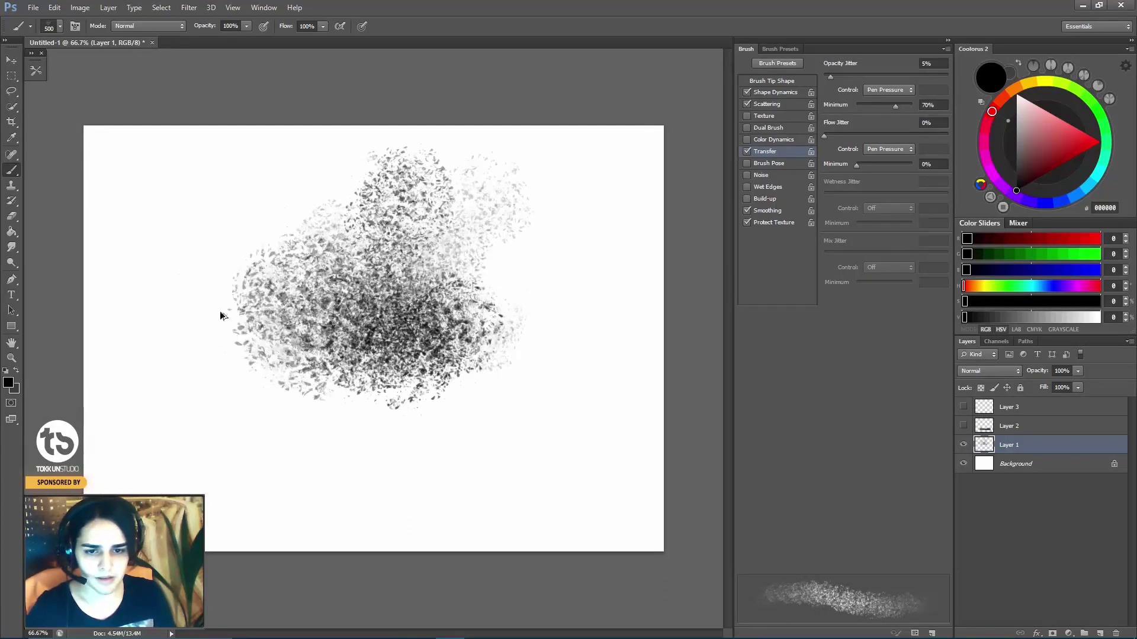
{"action": "left_click_drag", "start_coordinate": [221, 314], "coordinate": [234, 317]}
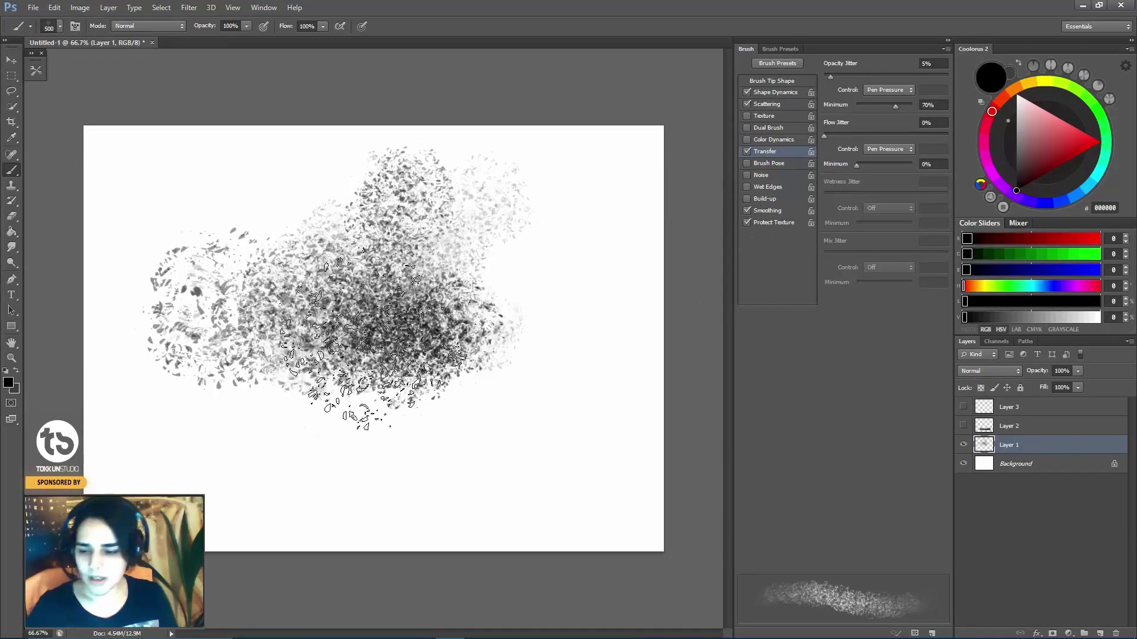
{"action": "key", "text": "e"}
{"action": "mouse_move", "coordinate": [428, 199]}
{"action": "left_mouse_down"}
{"action": "mouse_move", "coordinate": [447, 234]}
{"action": "mouse_move", "coordinate": [254, 286]}
{"action": "left_mouse_up"}
{"action": "key", "text": "b"}
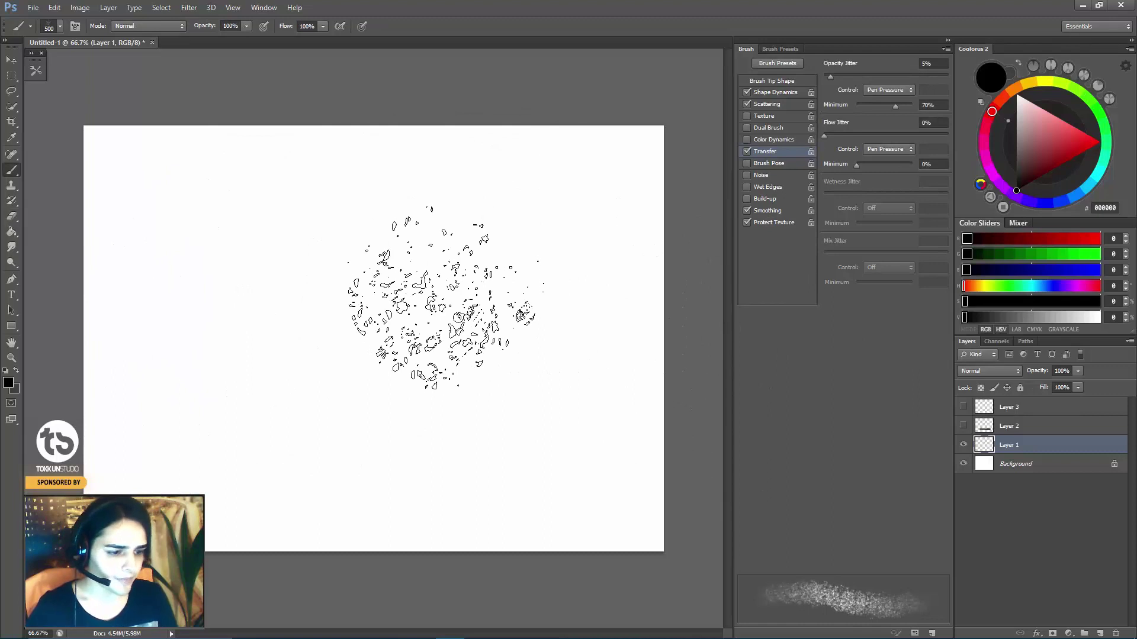
Save the 500 px tuned brush as preset 'Thick Dusty FX' and confirm it in the preset list.
{"action": "right_click", "coordinate": [445, 302]}
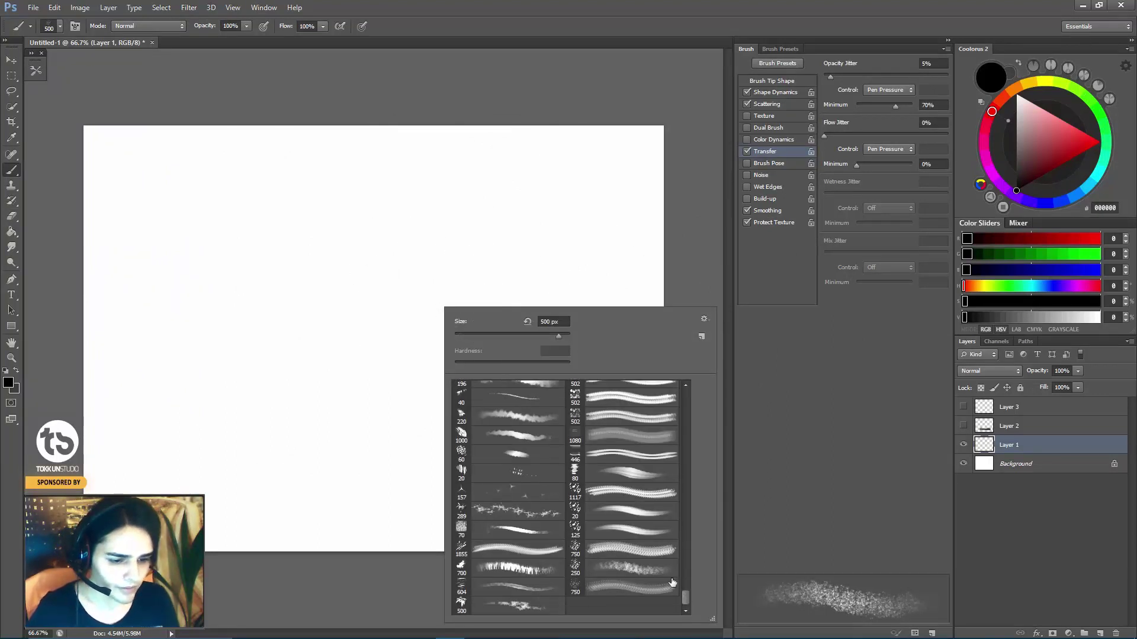
{"action": "left_click", "coordinate": [932, 634]}
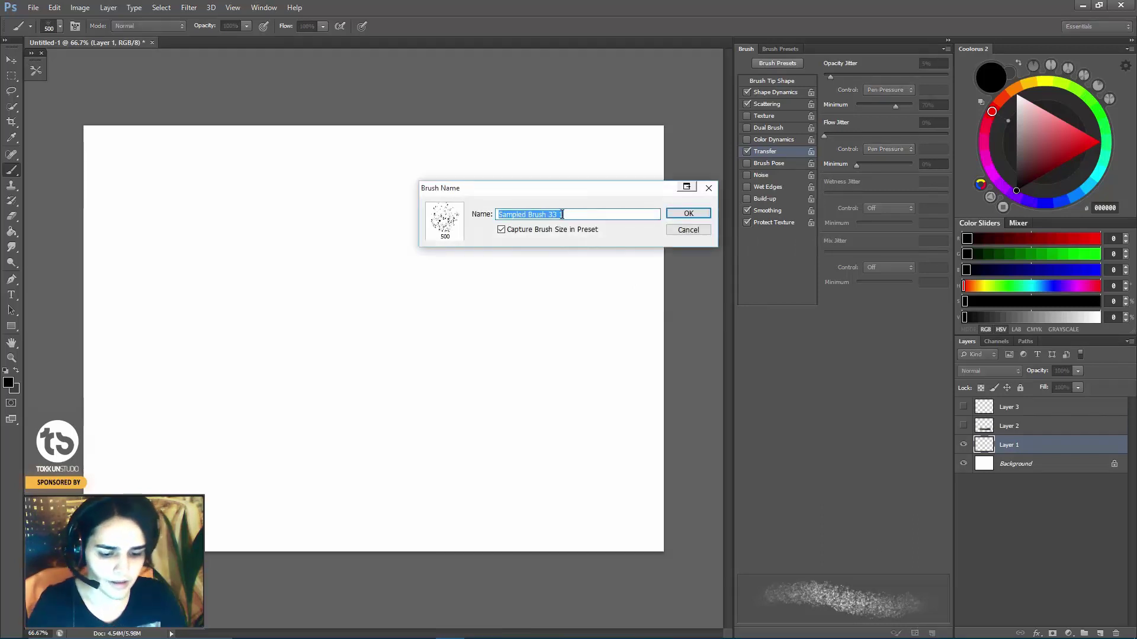
{"action": "type", "text": "Thick"}
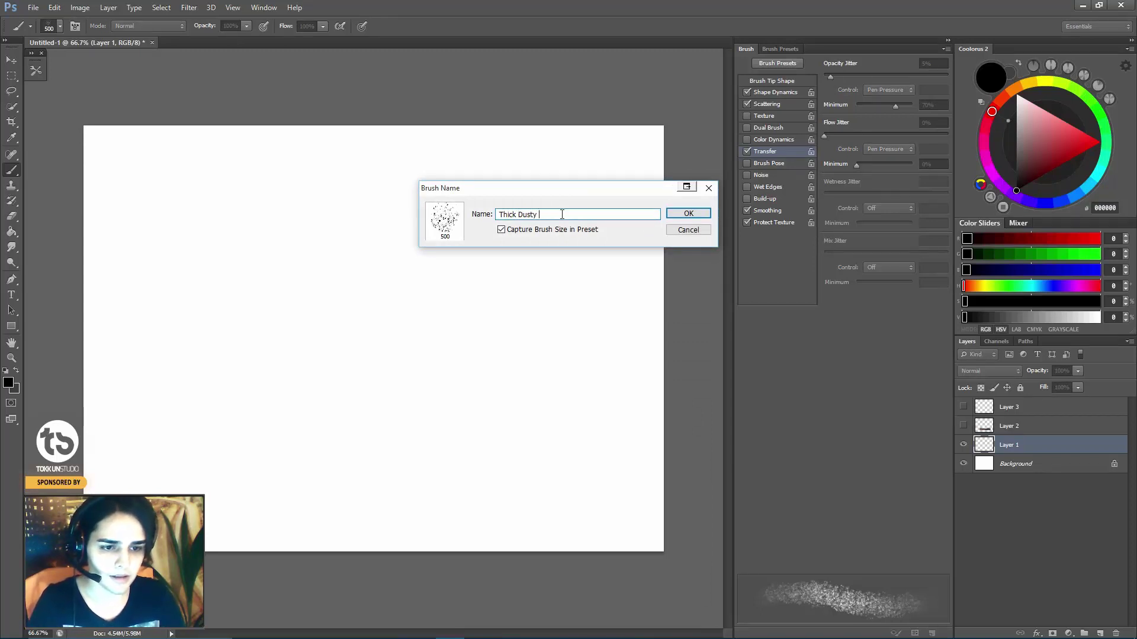
{"action": "type", "text": "Dusty FX"}
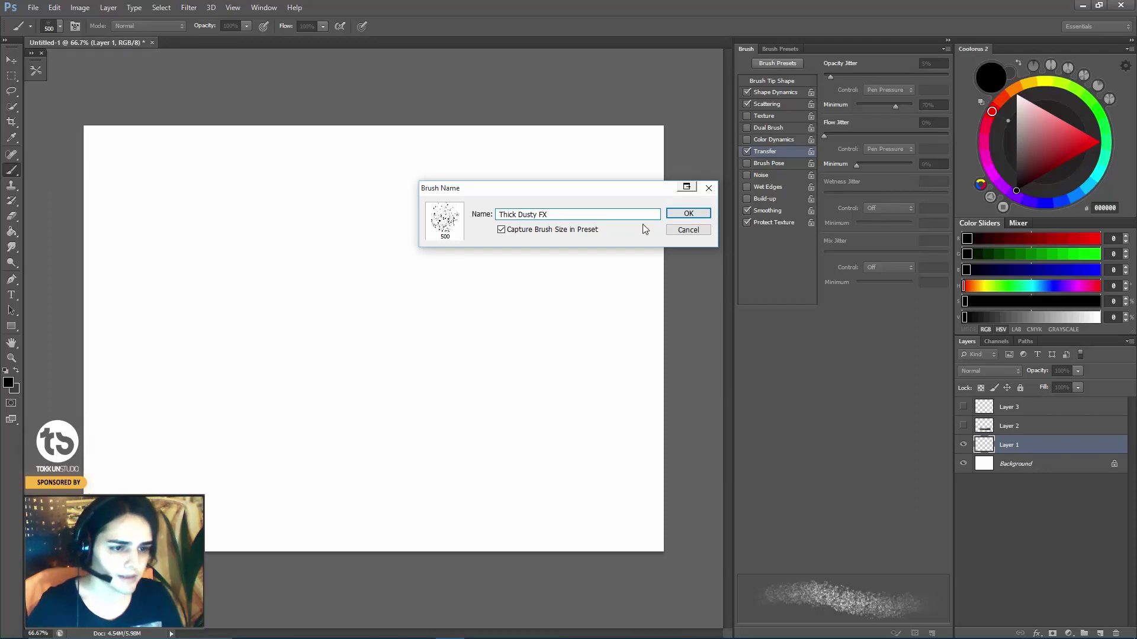
{"action": "left_click", "coordinate": [688, 213]}
{"action": "right_click", "coordinate": [511, 325]}
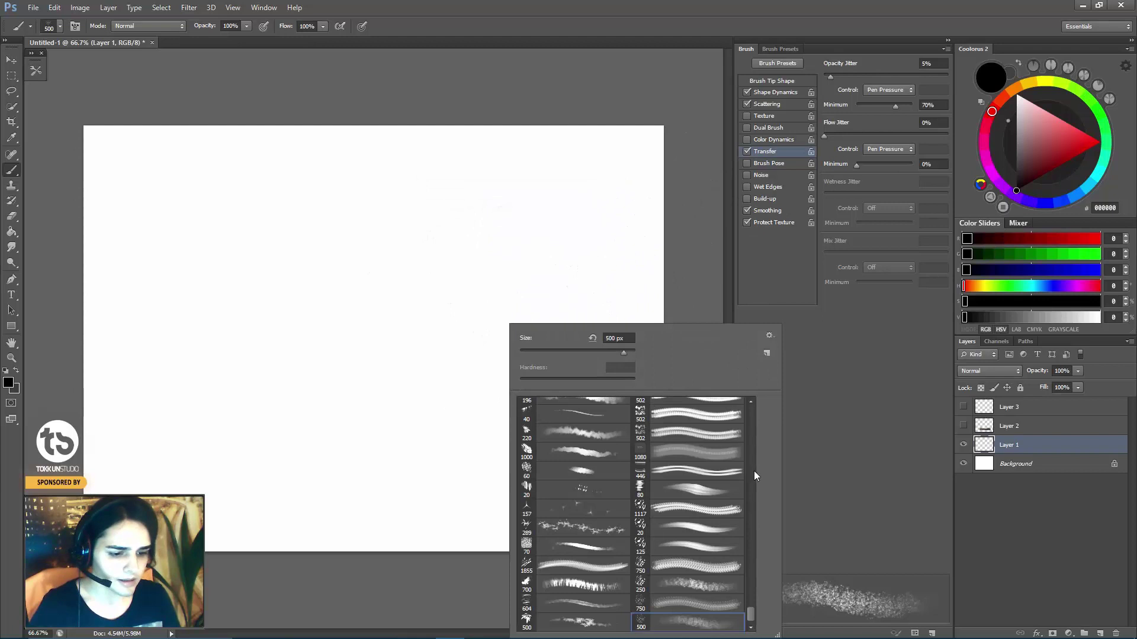
Select the 9 px hard round brush and set the painting colour to black.
{"action": "key", "text": "Escape"}
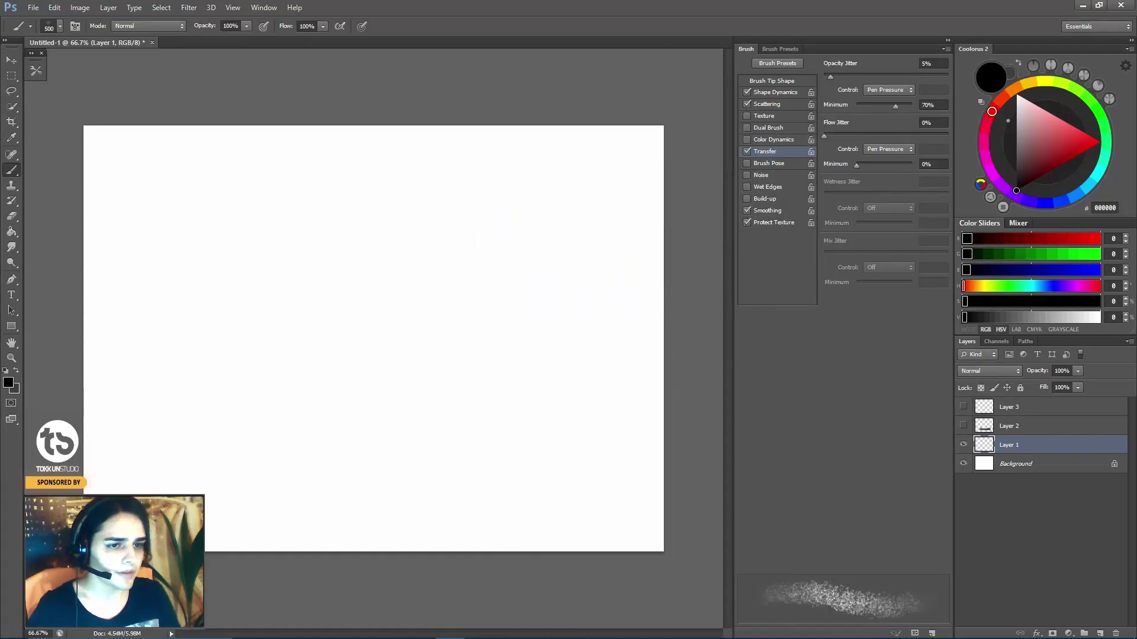
{"action": "key", "text": "bracketright"}
{"action": "key", "text": "bracketright"}
{"action": "key", "text": "bracketright"}
{"action": "key", "text": "bracketright"}
{"action": "right_click", "coordinate": [416, 368]}
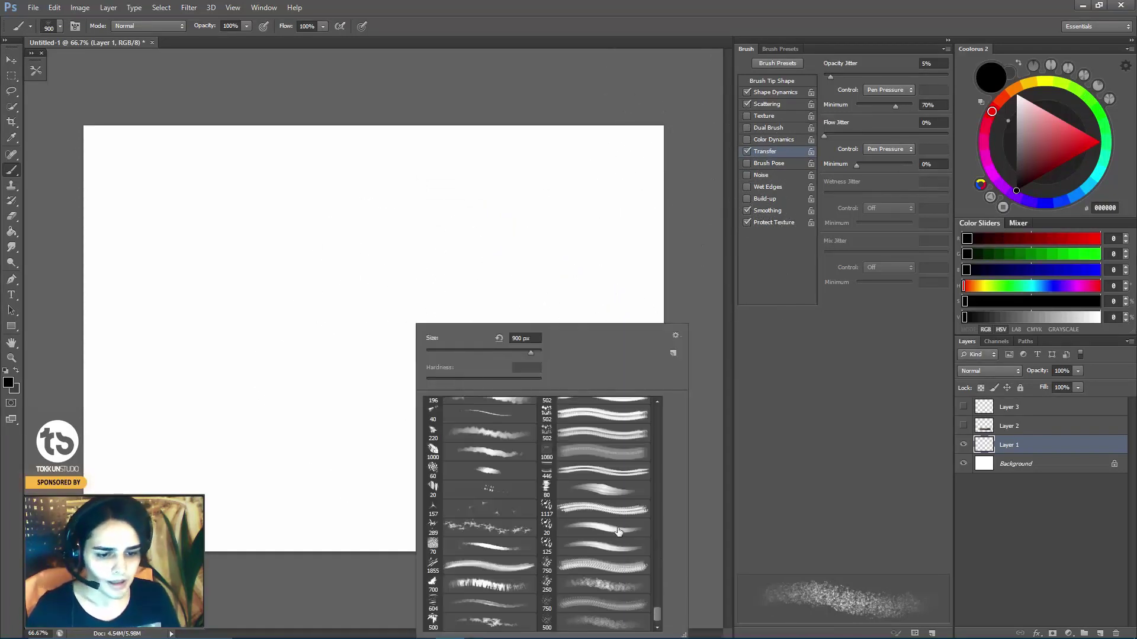
{"action": "left_click_drag", "start_coordinate": [658, 614], "coordinate": [652, 464]}
{"action": "scroll", "coordinate": [655, 429], "scroll_direction": "up", "scroll_amount": 3}
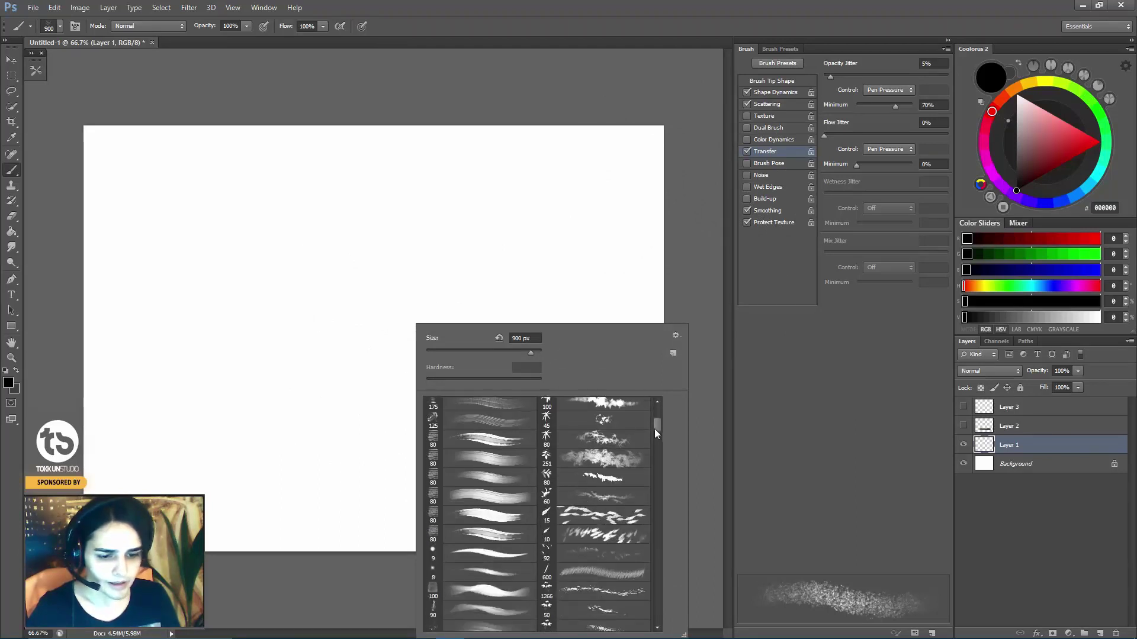
{"action": "left_click", "coordinate": [480, 564]}
{"action": "left_click", "coordinate": [1036, 140]}
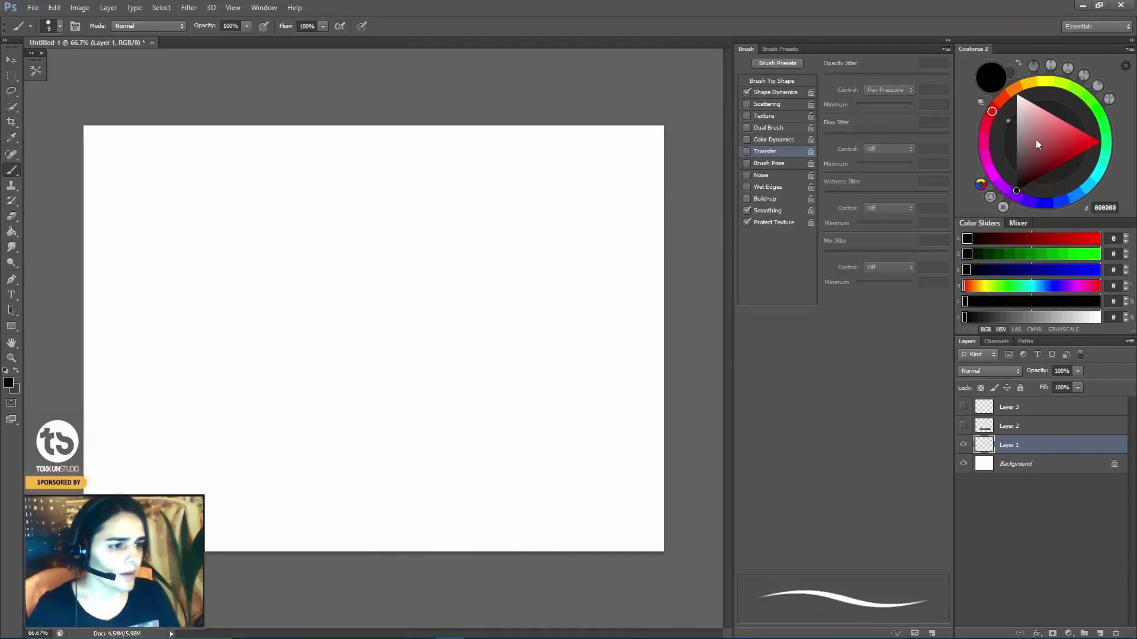
{"action": "left_click_drag", "start_coordinate": [1035, 140], "coordinate": [1001, 200]}
{"action": "key", "text": "bracketright"}
{"action": "key", "text": "bracketright"}
{"action": "key", "text": "bracketright"}
{"action": "key", "text": "bracketright"}
{"action": "key", "text": "bracketright"}
{"action": "key", "text": "bracketright"}
{"action": "key", "text": "bracketright"}
{"action": "key", "text": "bracketright"}
{"action": "key", "text": "bracketright"}
{"action": "key", "text": "bracketright"}
{"action": "key", "text": "bracketright"}
Paint several larger black dots across Layer 1, undoing the misplaced ones.
{"action": "left_click", "coordinate": [233, 396]}
{"action": "left_click", "coordinate": [305, 255]}
{"action": "left_click", "coordinate": [333, 454]}
{"action": "left_click", "coordinate": [356, 361]}
{"action": "left_click", "coordinate": [478, 424]}
{"action": "key", "text": "ctrl+z"}
{"action": "left_click", "coordinate": [470, 396]}
{"action": "left_click", "coordinate": [431, 245]}
{"action": "key", "text": "ctrl+z"}
{"action": "left_click", "coordinate": [413, 270]}
{"action": "key", "text": "ctrl+z"}
Add smaller black dots around the canvas, shrinking the brush down to 40 px.
{"action": "left_click", "coordinate": [433, 296]}
{"action": "left_click", "coordinate": [397, 296]}
{"action": "left_click", "coordinate": [436, 516]}
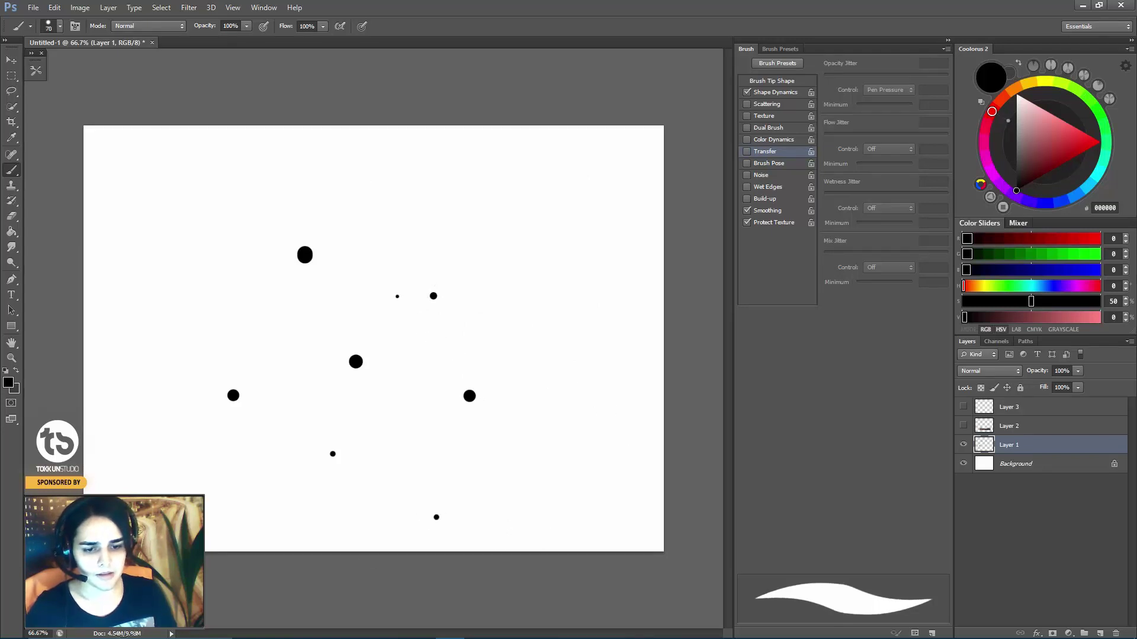
{"action": "left_click", "coordinate": [259, 467]}
{"action": "key", "text": "ctrl+z"}
{"action": "left_click", "coordinate": [537, 258]}
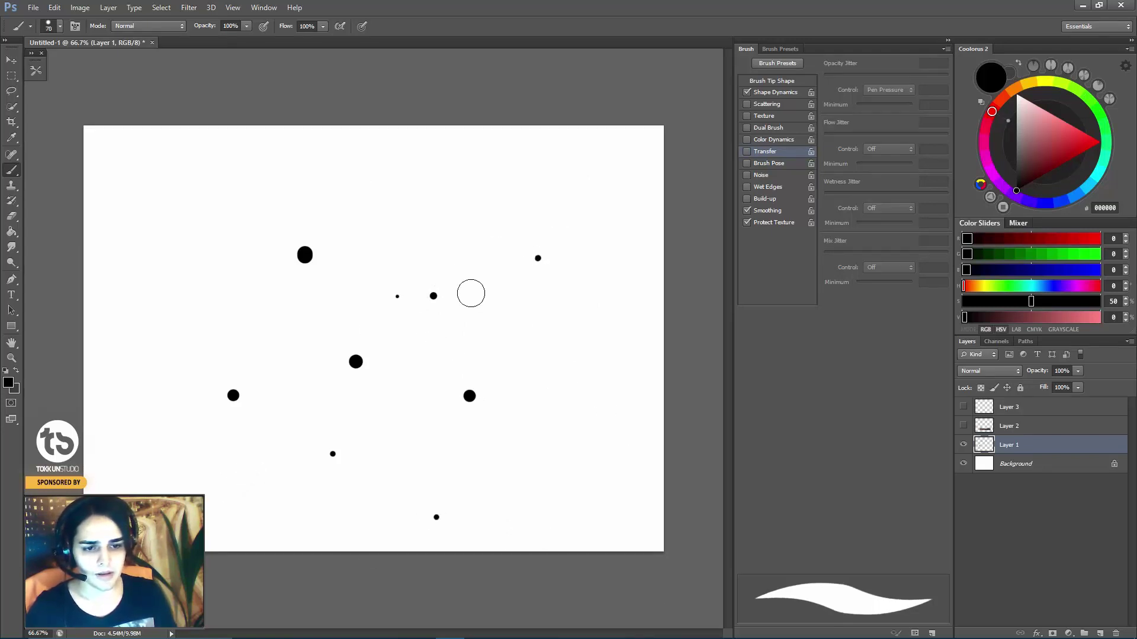
{"action": "key", "text": "bracketleft"}
{"action": "key", "text": "bracketleft"}
{"action": "key", "text": "bracketleft"}
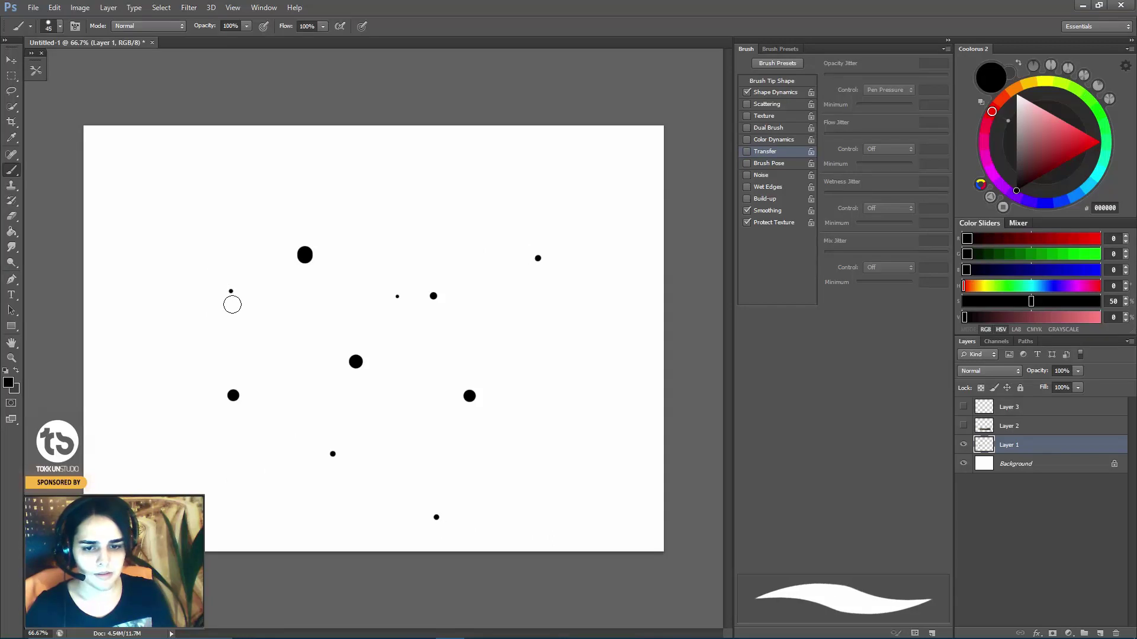
{"action": "left_click", "coordinate": [196, 291]}
{"action": "left_click", "coordinate": [412, 181]}
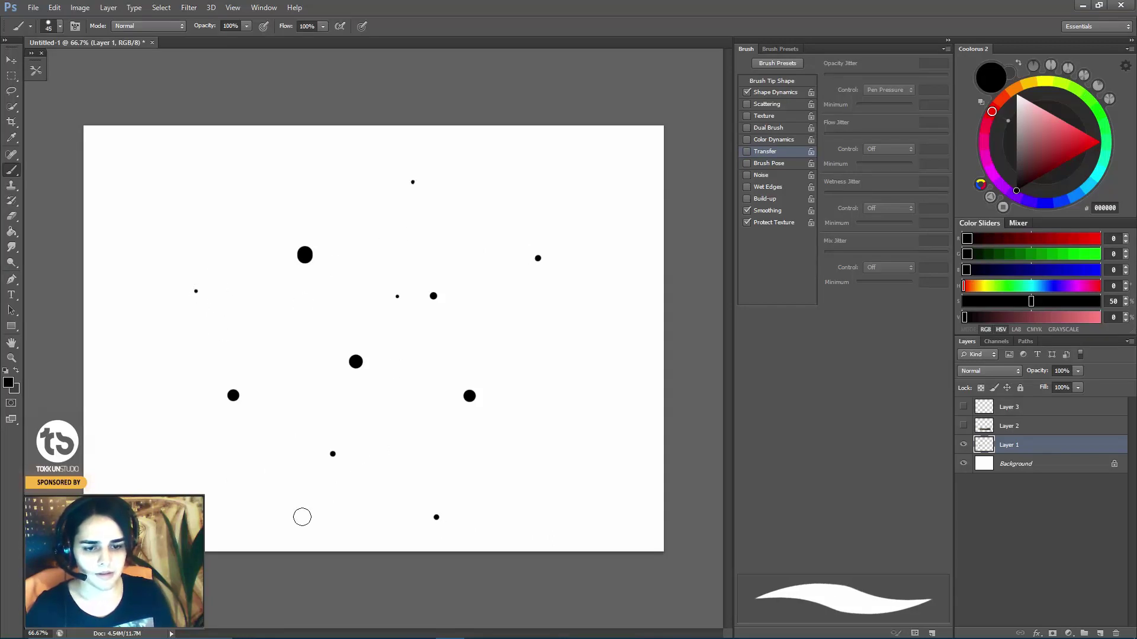
{"action": "key", "text": "bracketleft"}
{"action": "left_click", "coordinate": [271, 482]}
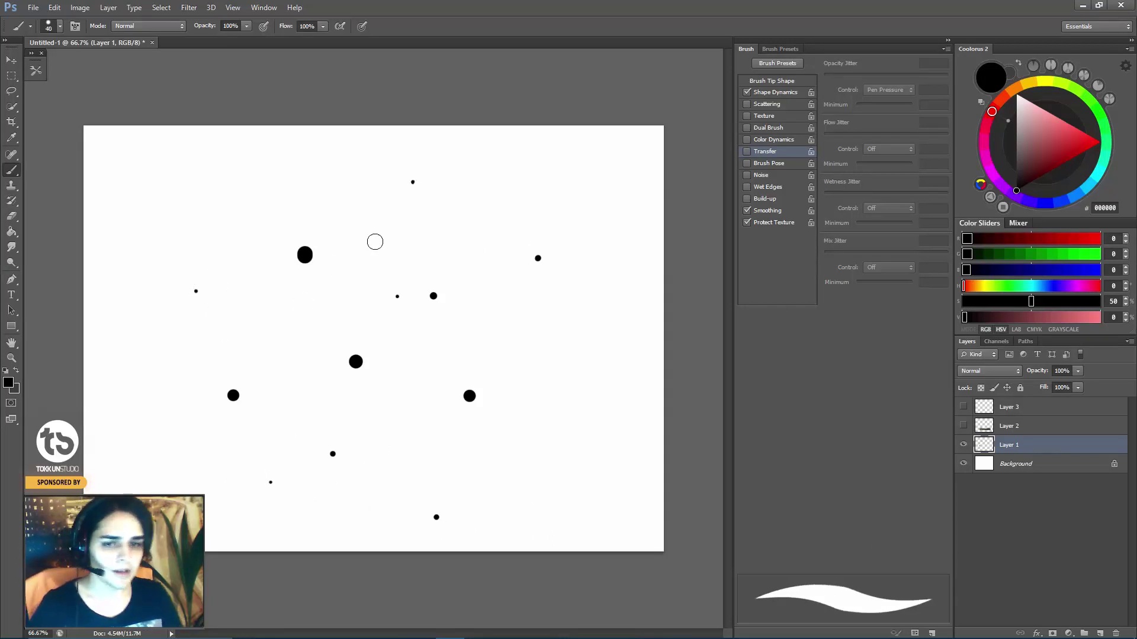
{"action": "left_click", "coordinate": [54, 7]}
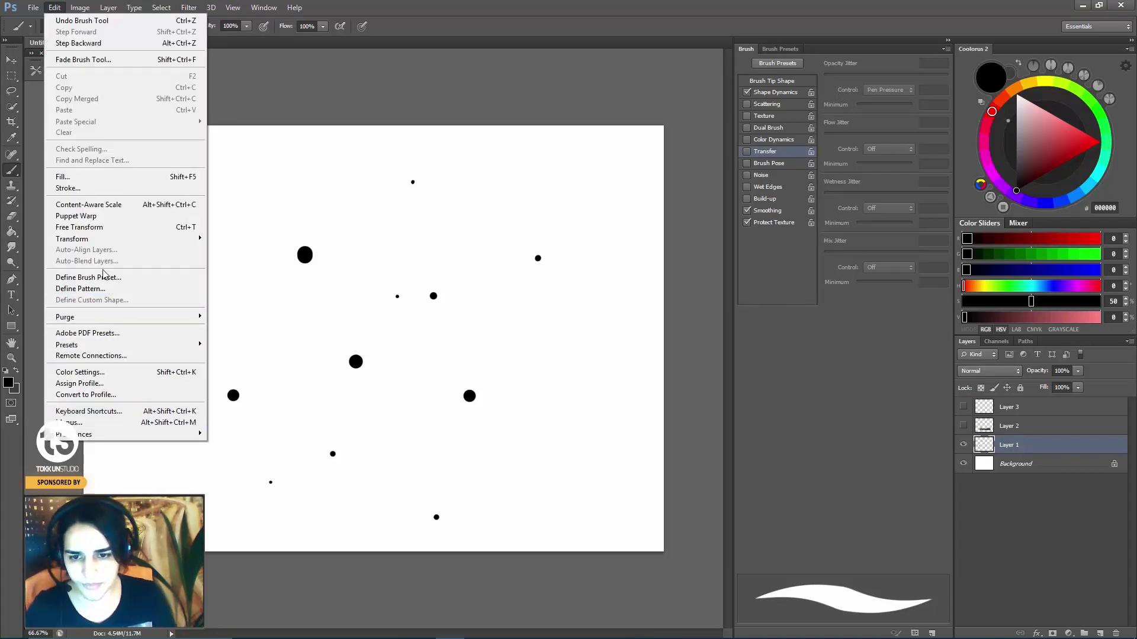
Define the dots as a brush preset, hide Layer 1 and add a new test layer.
{"action": "left_click", "coordinate": [105, 277]}
{"action": "left_click", "coordinate": [689, 214]}
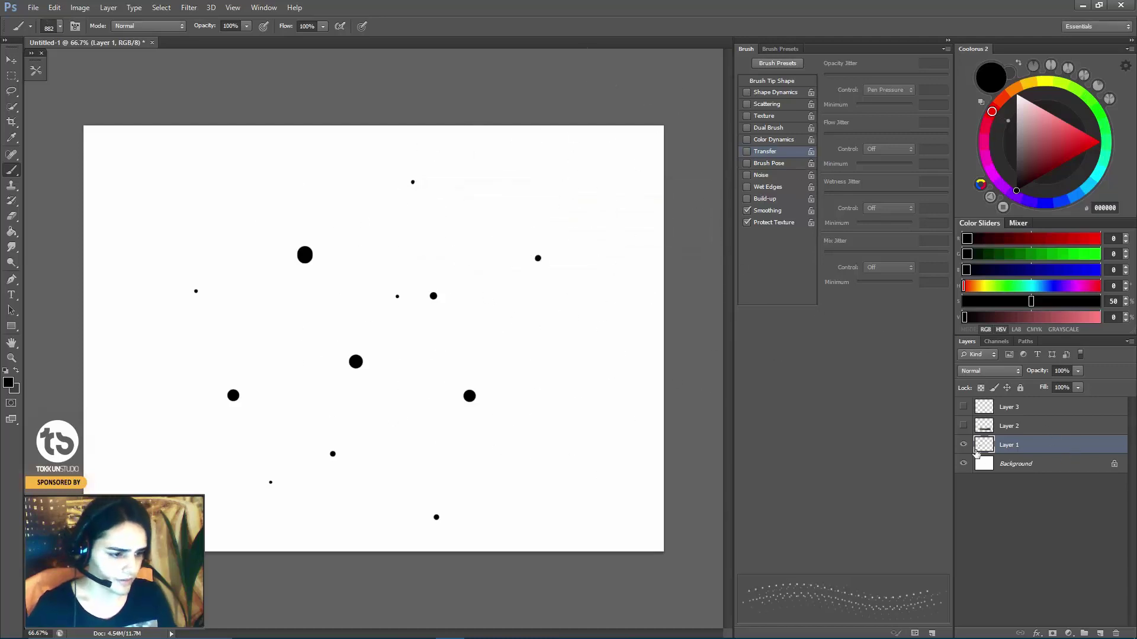
{"action": "left_click", "coordinate": [963, 444]}
{"action": "left_click", "coordinate": [1101, 633]}
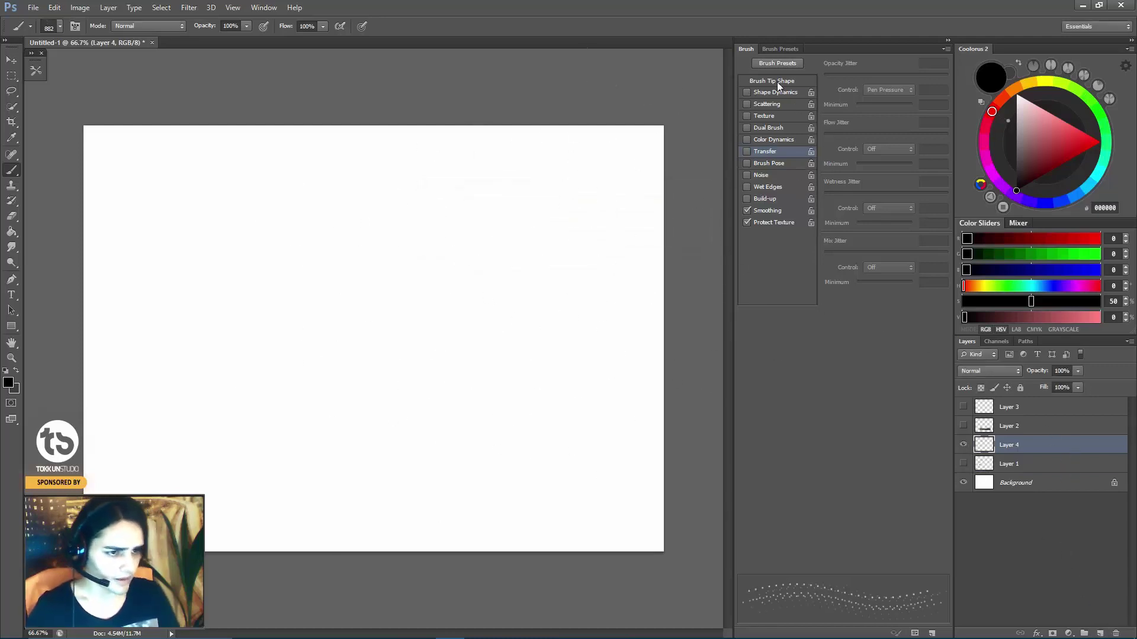
Widen the brush tip spacing to 81%.
{"action": "left_click", "coordinate": [756, 81]}
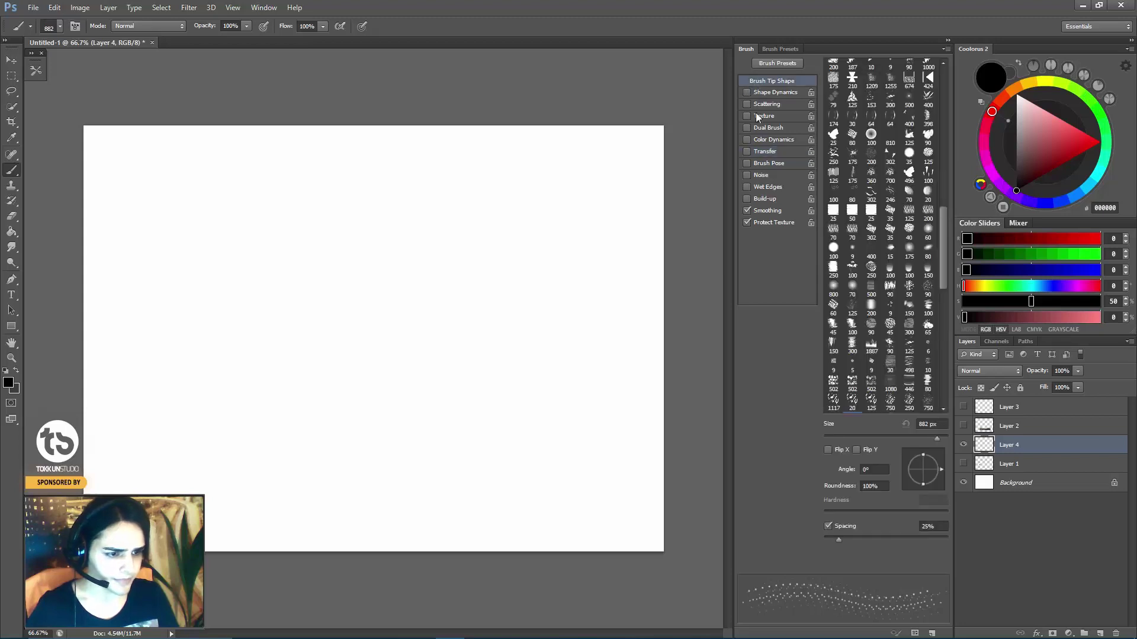
{"action": "left_click", "coordinate": [873, 541]}
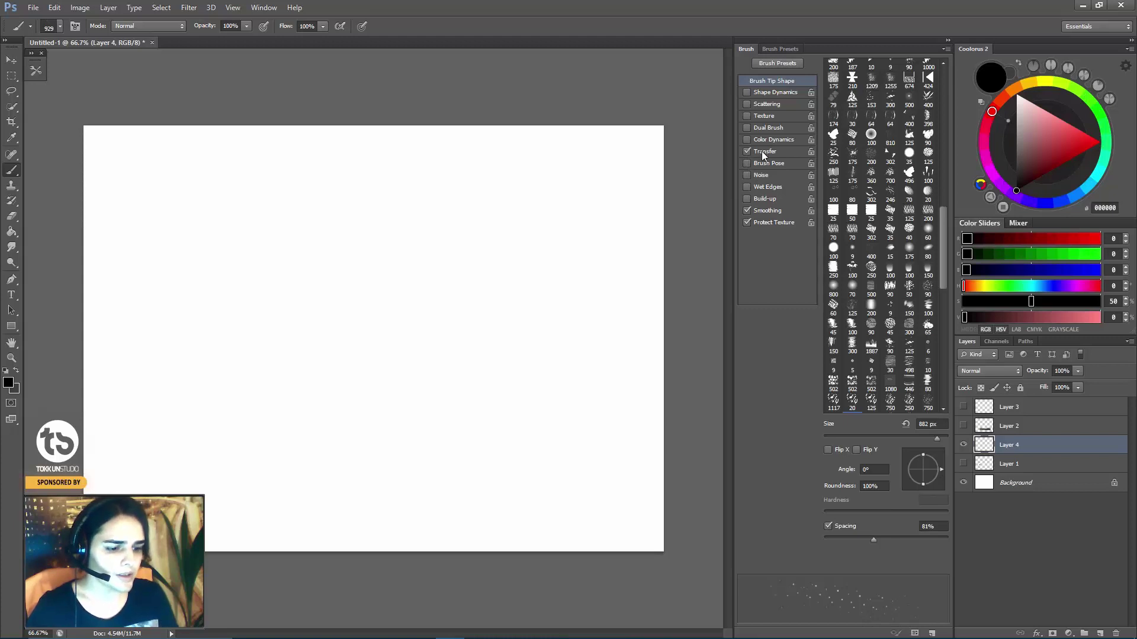
{"action": "left_click", "coordinate": [747, 92]}
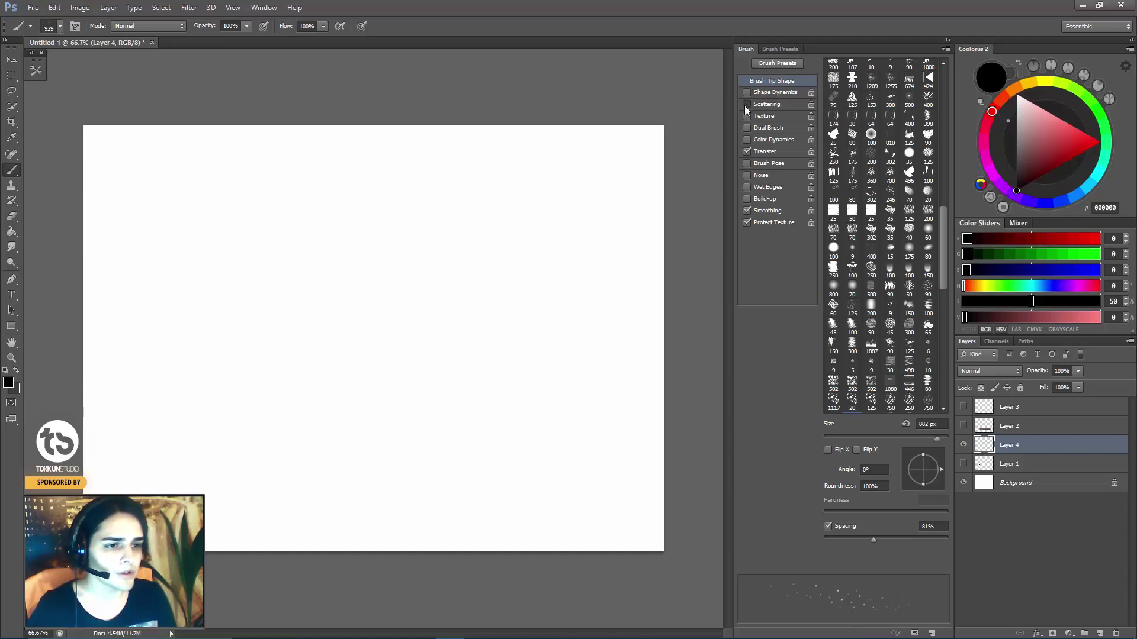
Enable Scattering at 119% with count 1 and 9% count jitter, undoing test dabs.
{"action": "left_click", "coordinate": [769, 105]}
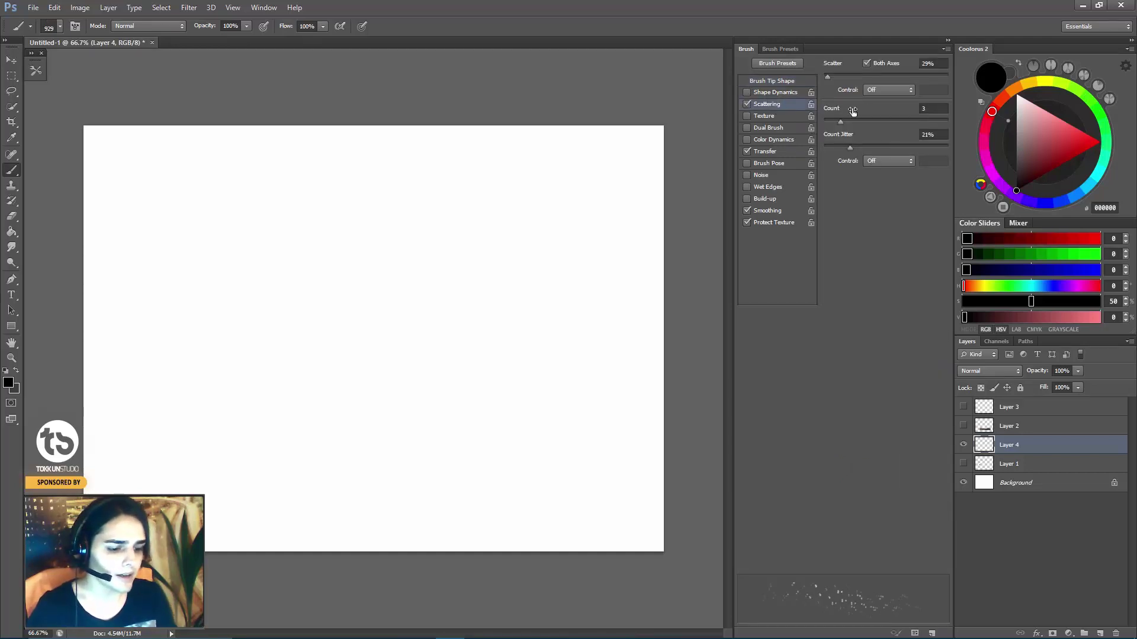
{"action": "left_click_drag", "start_coordinate": [828, 76], "coordinate": [852, 78]}
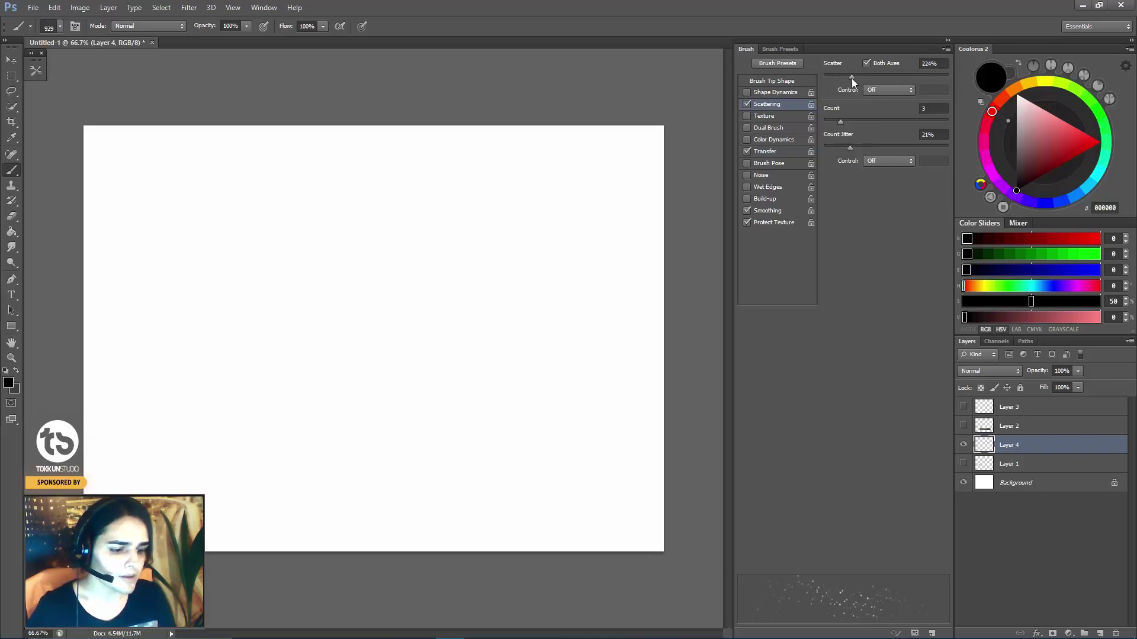
{"action": "key", "text": "bracketleft"}
{"action": "key", "text": "bracketleft"}
{"action": "key", "text": "bracketleft"}
{"action": "key", "text": "bracketleft"}
{"action": "key", "text": "bracketleft"}
{"action": "key", "text": "bracketleft"}
{"action": "key", "text": "bracketleft"}
{"action": "key", "text": "bracketleft"}
{"action": "key", "text": "bracketleft"}
{"action": "key", "text": "bracketleft"}
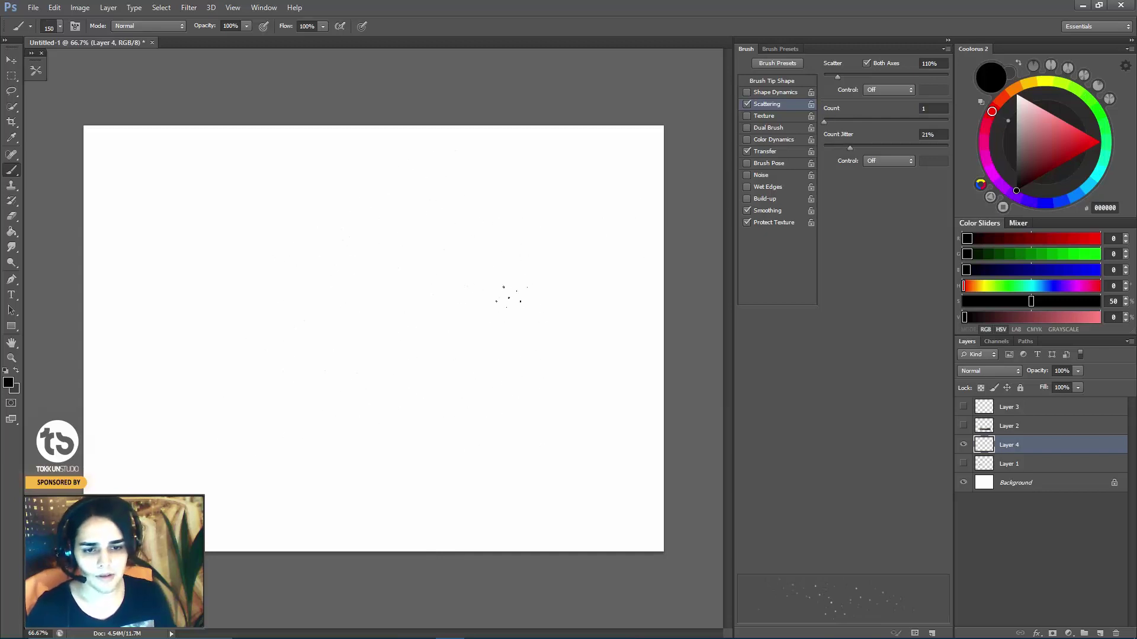
{"action": "left_click_drag", "start_coordinate": [872, 147], "coordinate": [835, 148]}
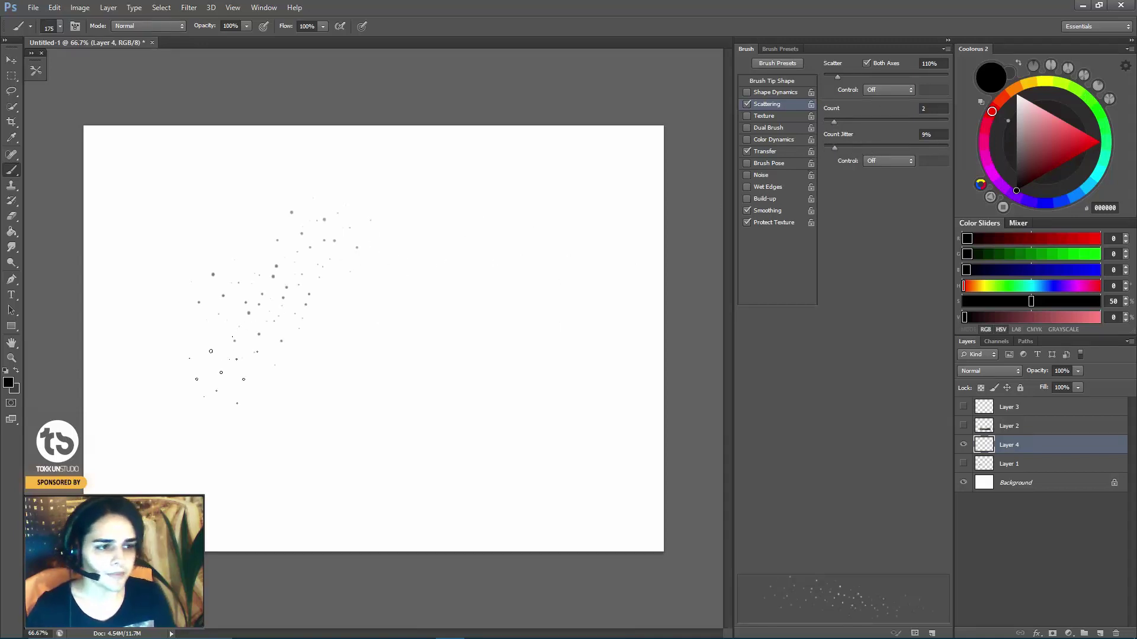
{"action": "key", "text": "ctrl+z"}
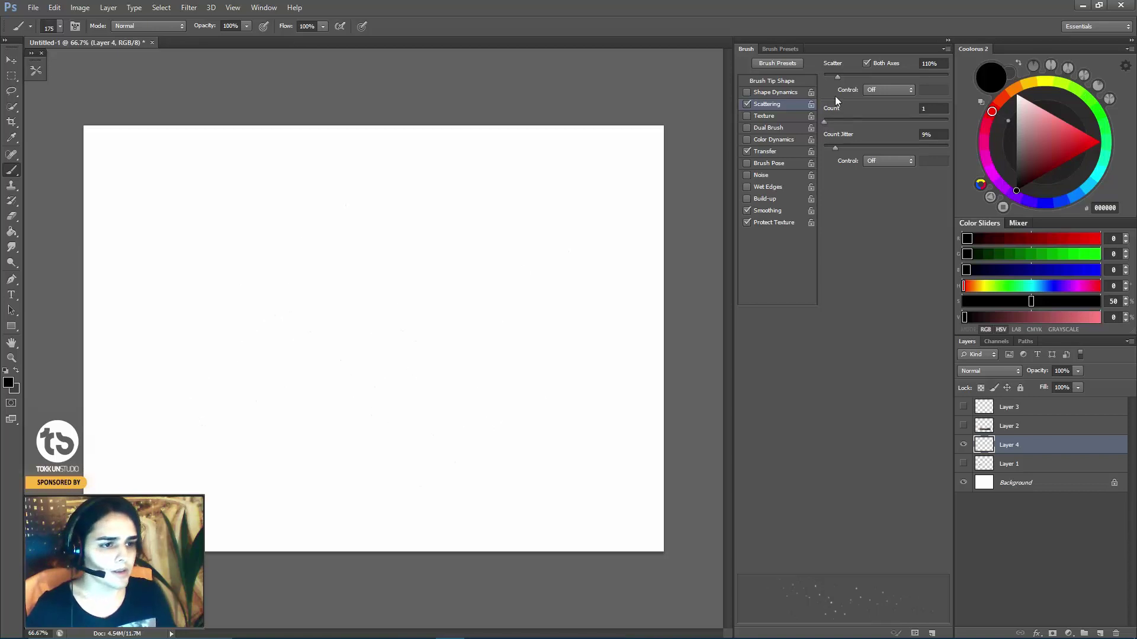
{"action": "mouse_move", "coordinate": [847, 74]}
{"action": "left_mouse_down"}
{"action": "mouse_move", "coordinate": [813, 90]}
{"action": "mouse_move", "coordinate": [837, 85]}
{"action": "left_mouse_up"}
{"action": "left_click", "coordinate": [328, 270]}
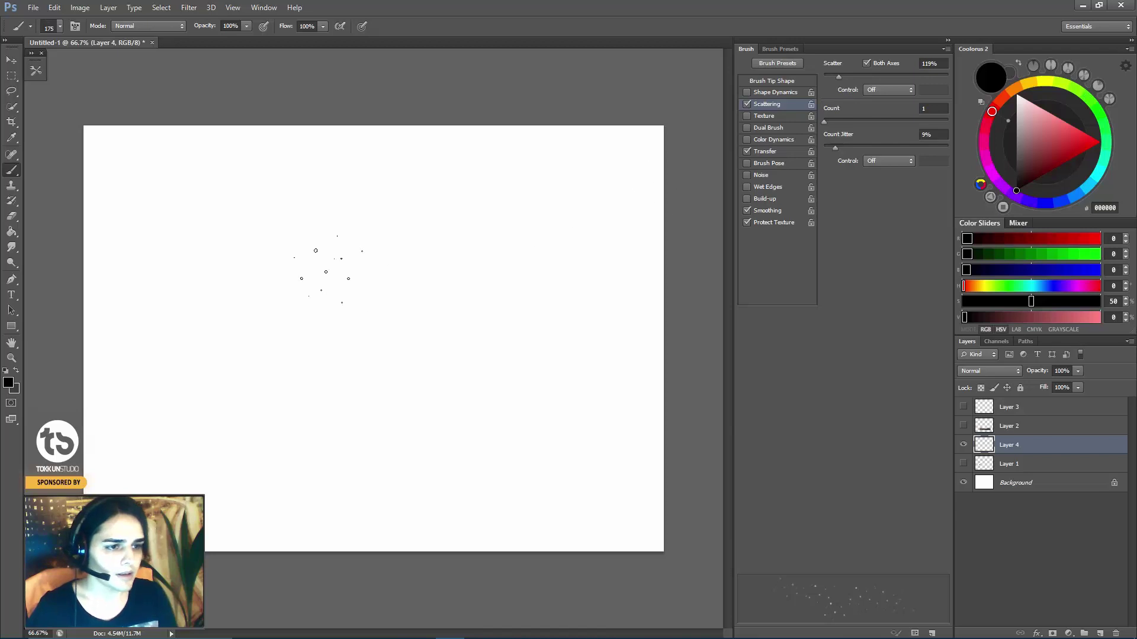
{"action": "key", "text": "ctrl+z"}
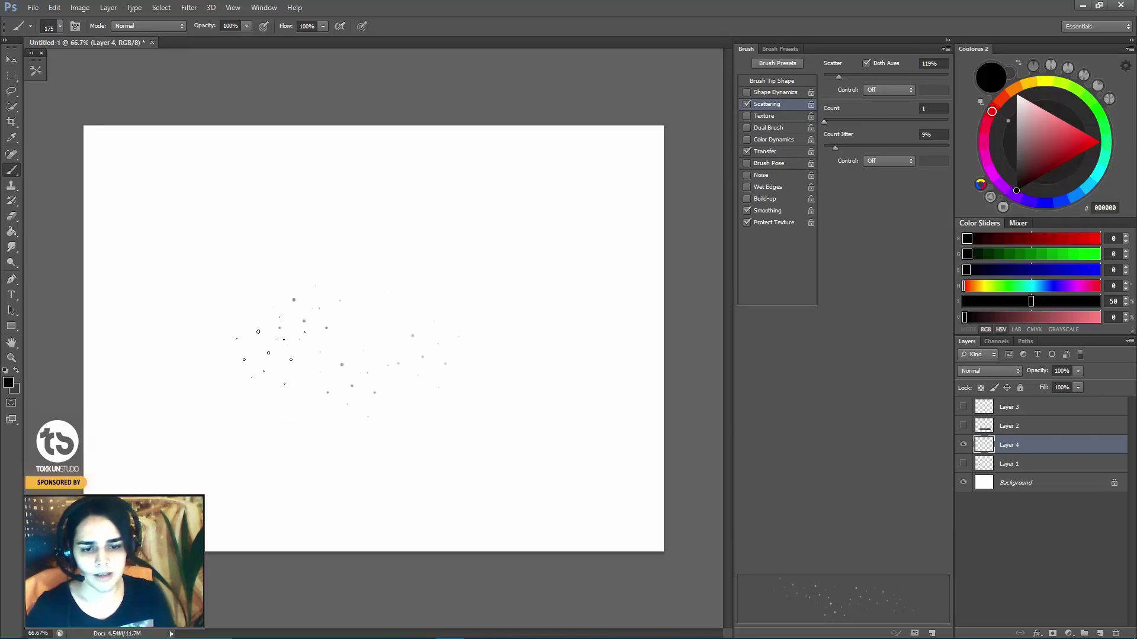
{"action": "key", "text": "ctrl+z"}
{"action": "key", "text": "ctrl+z"}
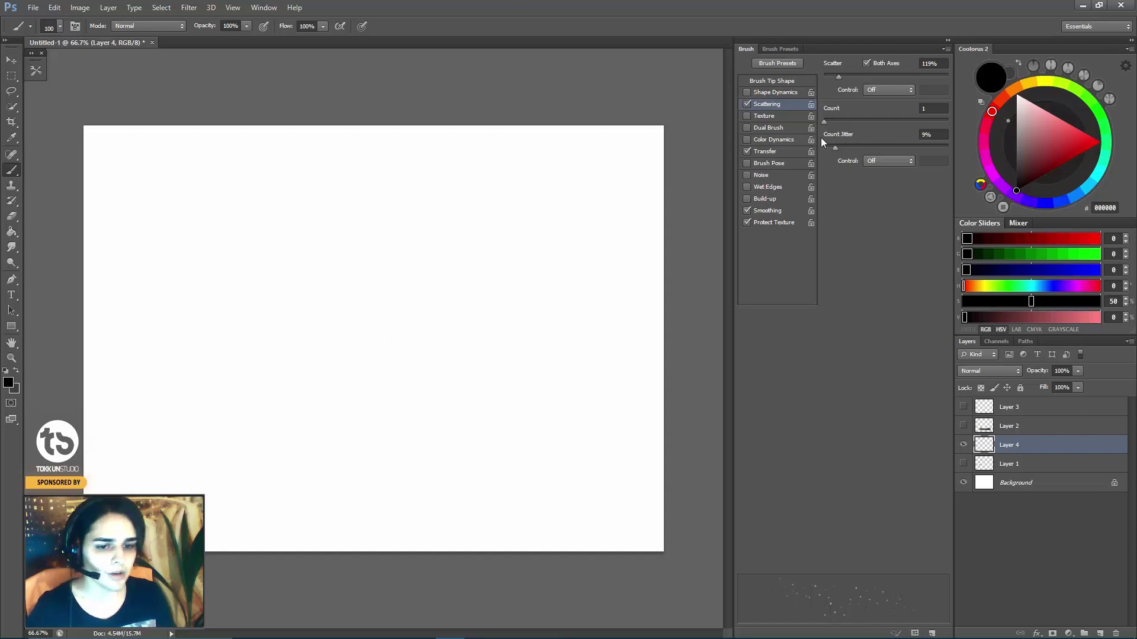
Enable Shape Dynamics with 25% size jitter, 73% angle jitter and 76% minimum roundness, clearing test strokes.
{"action": "left_click", "coordinate": [780, 92]}
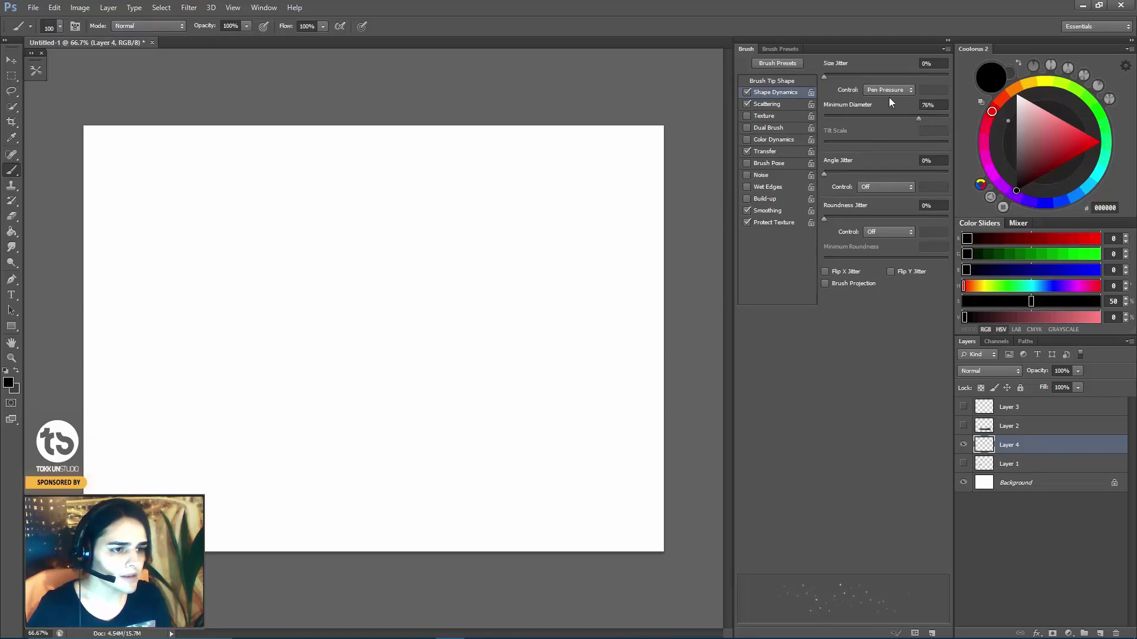
{"action": "left_click_drag", "start_coordinate": [825, 173], "coordinate": [878, 173]}
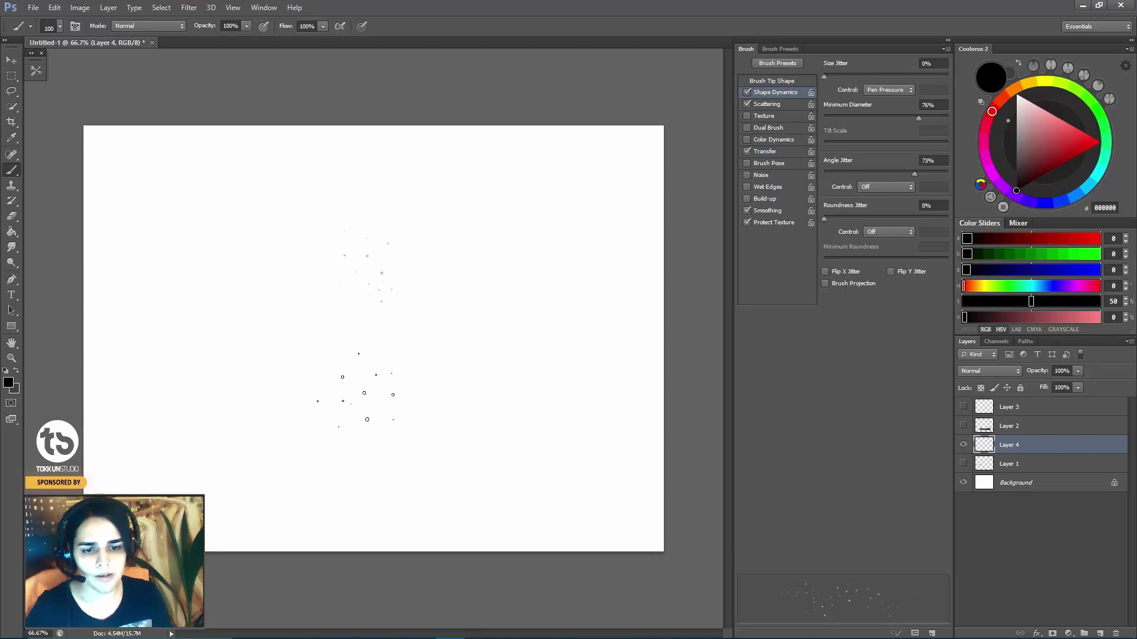
{"action": "mouse_move", "coordinate": [379, 239]}
{"action": "left_mouse_down"}
{"action": "mouse_move", "coordinate": [355, 417]}
{"action": "mouse_move", "coordinate": [356, 294]}
{"action": "mouse_move", "coordinate": [361, 421]}
{"action": "mouse_move", "coordinate": [367, 311]}
{"action": "mouse_move", "coordinate": [403, 323]}
{"action": "left_mouse_up"}
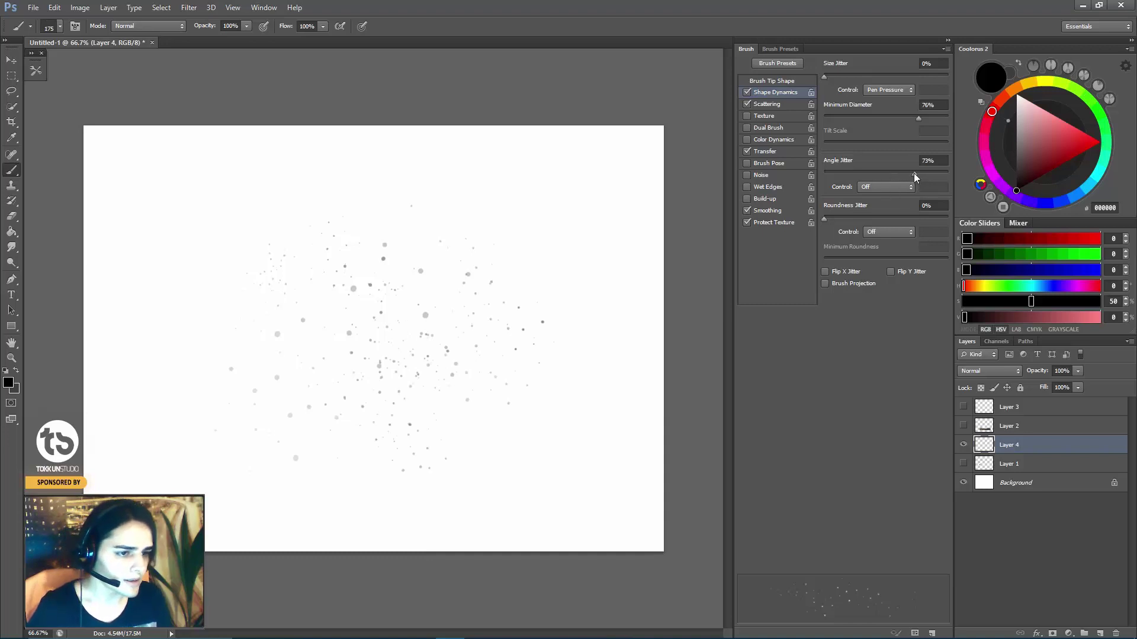
{"action": "mouse_move", "coordinate": [824, 220]}
{"action": "left_mouse_down"}
{"action": "mouse_move", "coordinate": [912, 217]}
{"action": "mouse_move", "coordinate": [823, 225]}
{"action": "left_mouse_up"}
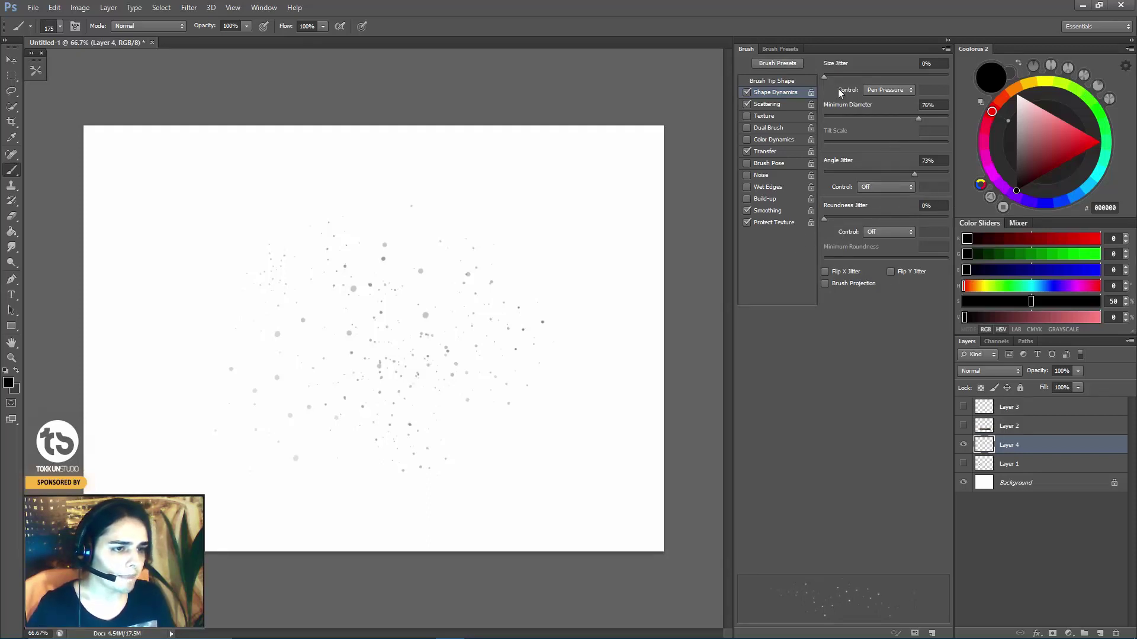
{"action": "left_click_drag", "start_coordinate": [835, 76], "coordinate": [865, 90]}
{"action": "left_click_drag", "start_coordinate": [444, 364], "coordinate": [453, 344]}
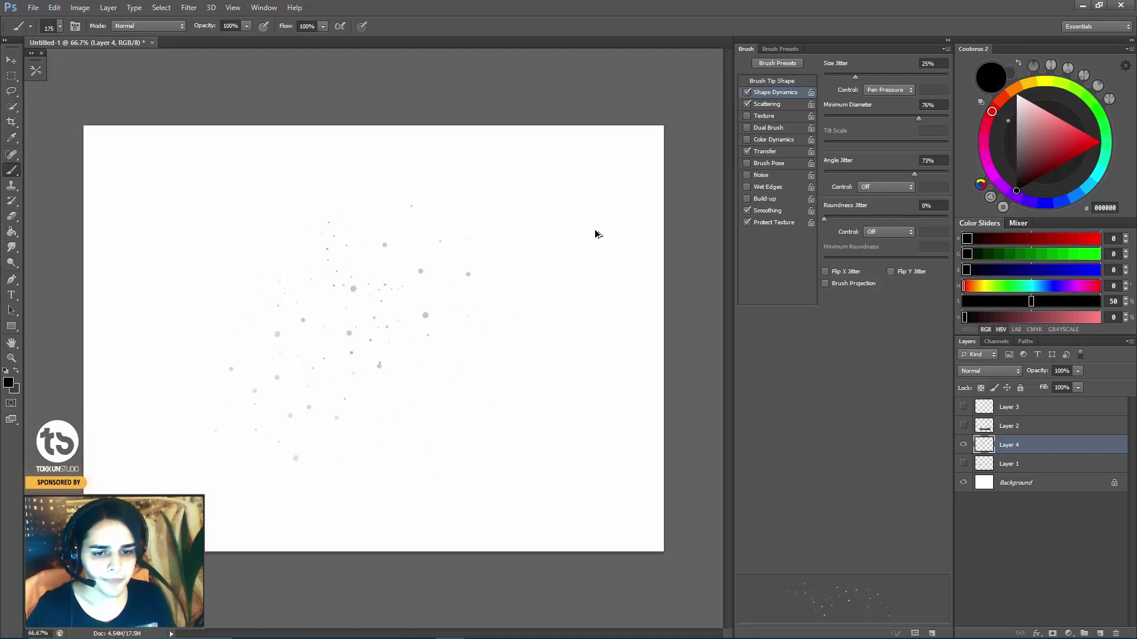
{"action": "key", "text": "ctrl+alt+z"}
{"action": "key", "text": "ctrl+alt+z"}
{"action": "key", "text": "ctrl+alt+z"}
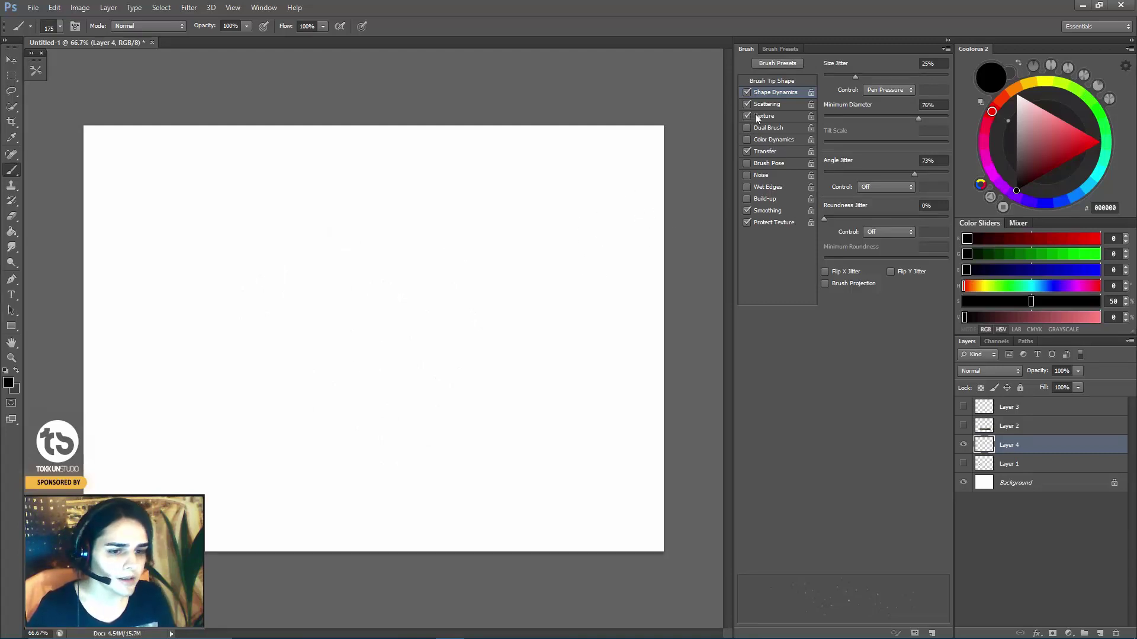
Enable Texture and choose the grey pattern after comparing it with the light one.
{"action": "left_click", "coordinate": [769, 114]}
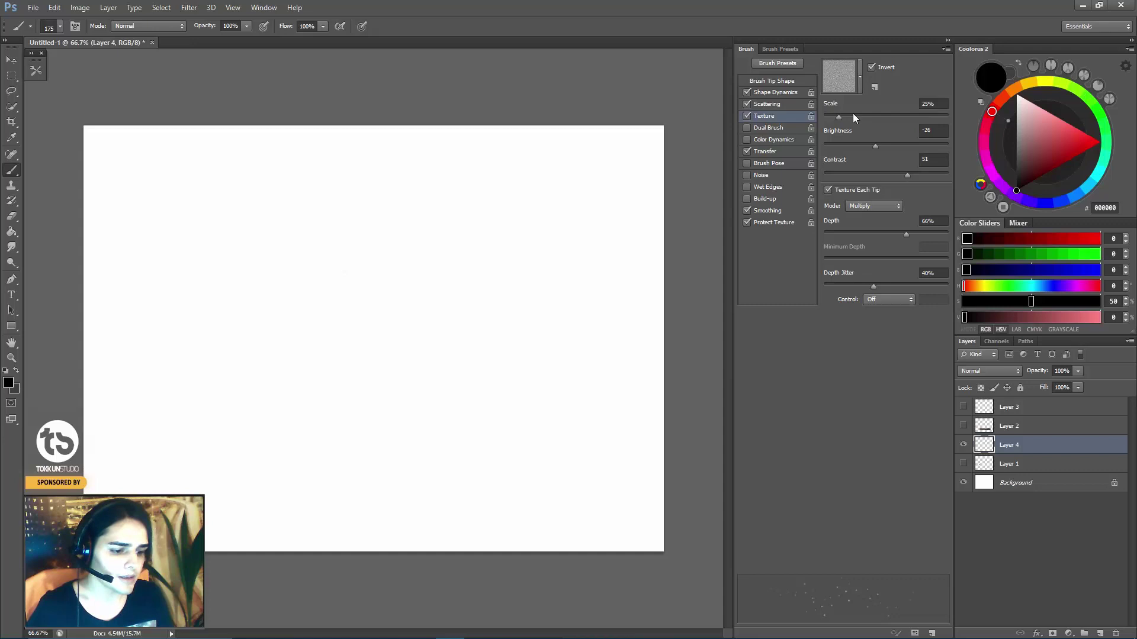
{"action": "mouse_move", "coordinate": [850, 117]}
{"action": "left_mouse_down"}
{"action": "mouse_move", "coordinate": [882, 116]}
{"action": "mouse_move", "coordinate": [833, 116]}
{"action": "left_mouse_up"}
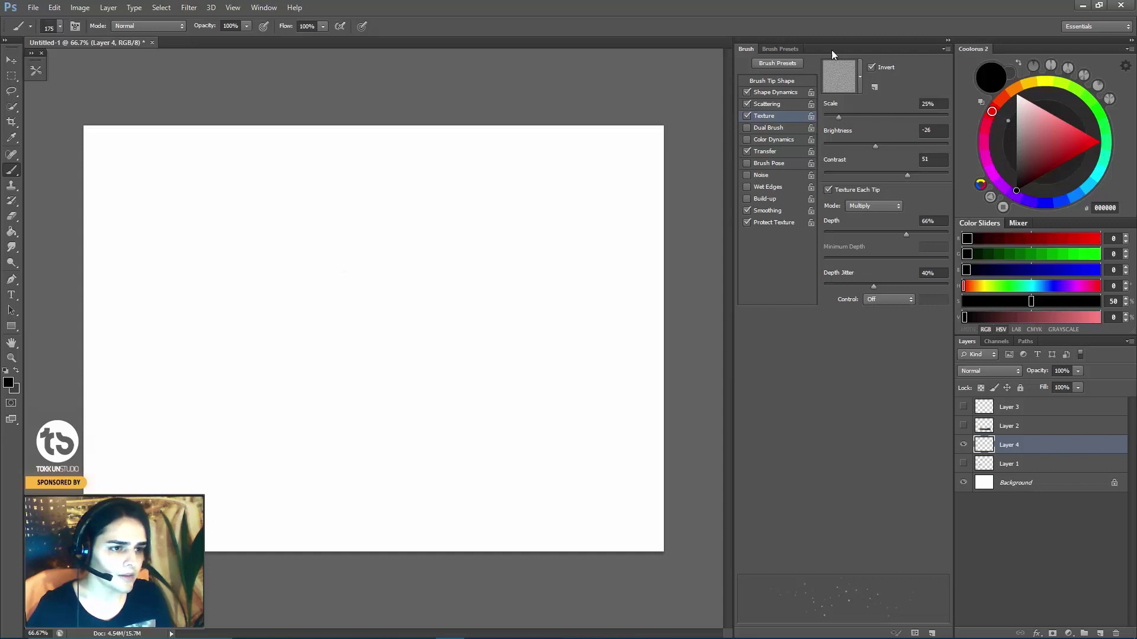
{"action": "left_click", "coordinate": [845, 83]}
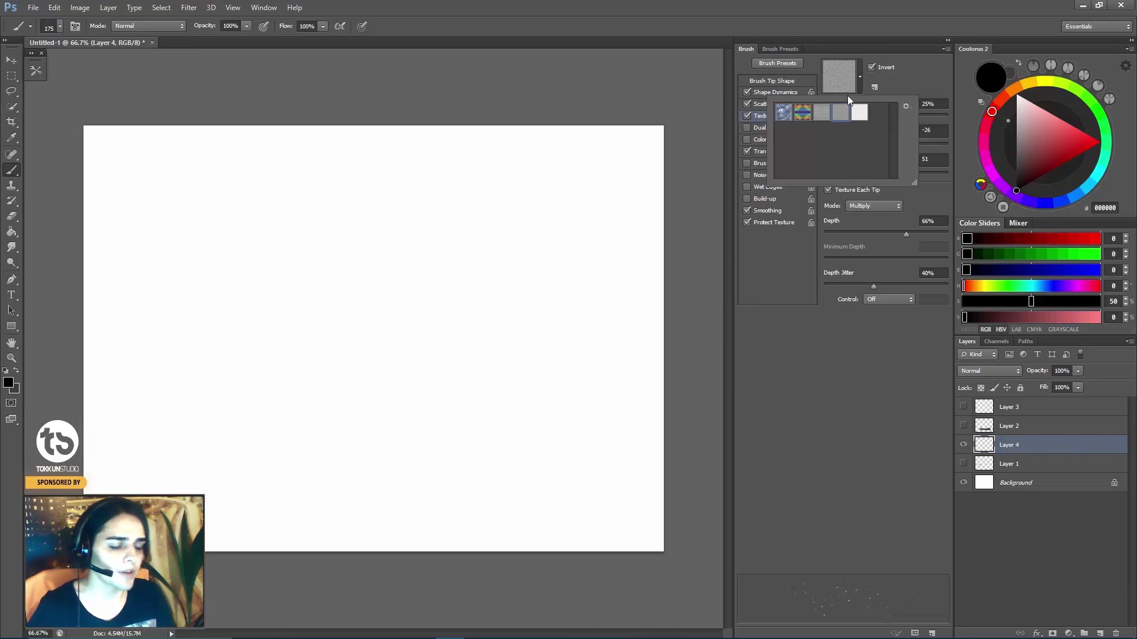
{"action": "left_click", "coordinate": [859, 112]}
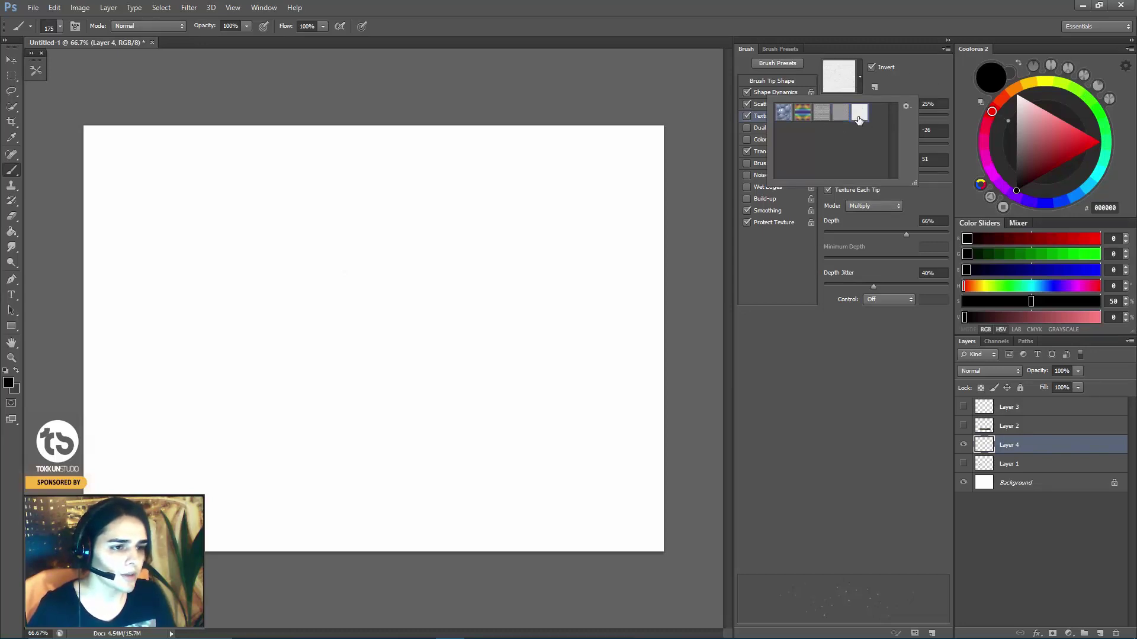
{"action": "left_click", "coordinate": [839, 113]}
{"action": "left_click", "coordinate": [857, 114]}
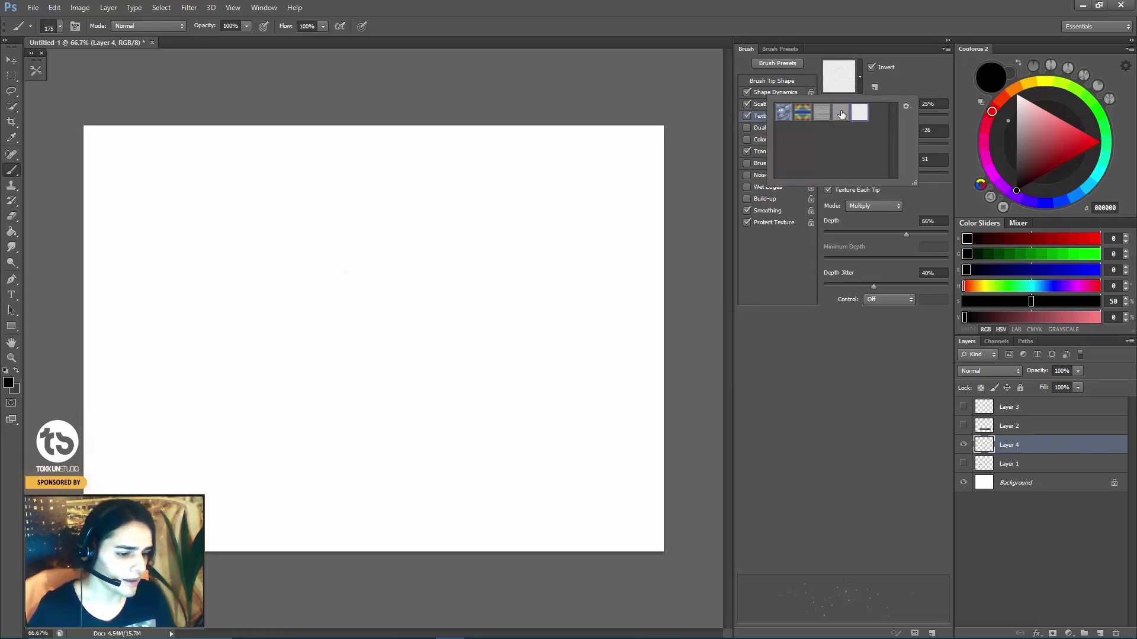
{"action": "left_click", "coordinate": [842, 114]}
{"action": "left_click", "coordinate": [929, 74]}
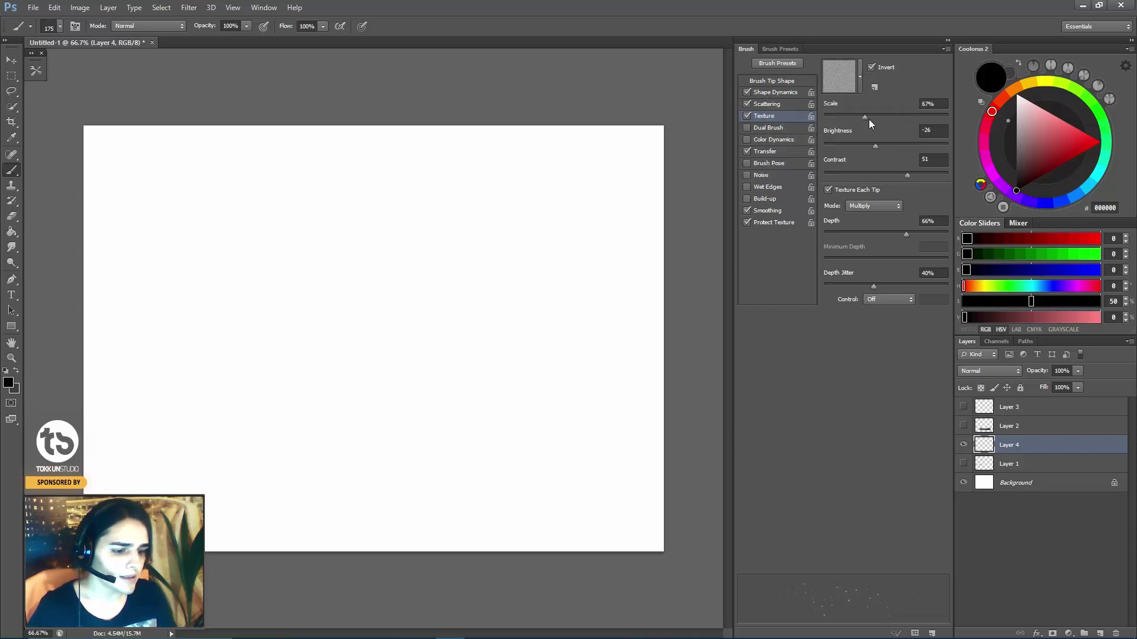
Set texture scale to 54% and contrast to 52, then test and undo a stroke.
{"action": "mouse_move", "coordinate": [874, 120]}
{"action": "left_mouse_down"}
{"action": "mouse_move", "coordinate": [826, 125]}
{"action": "mouse_move", "coordinate": [857, 122]}
{"action": "left_mouse_up"}
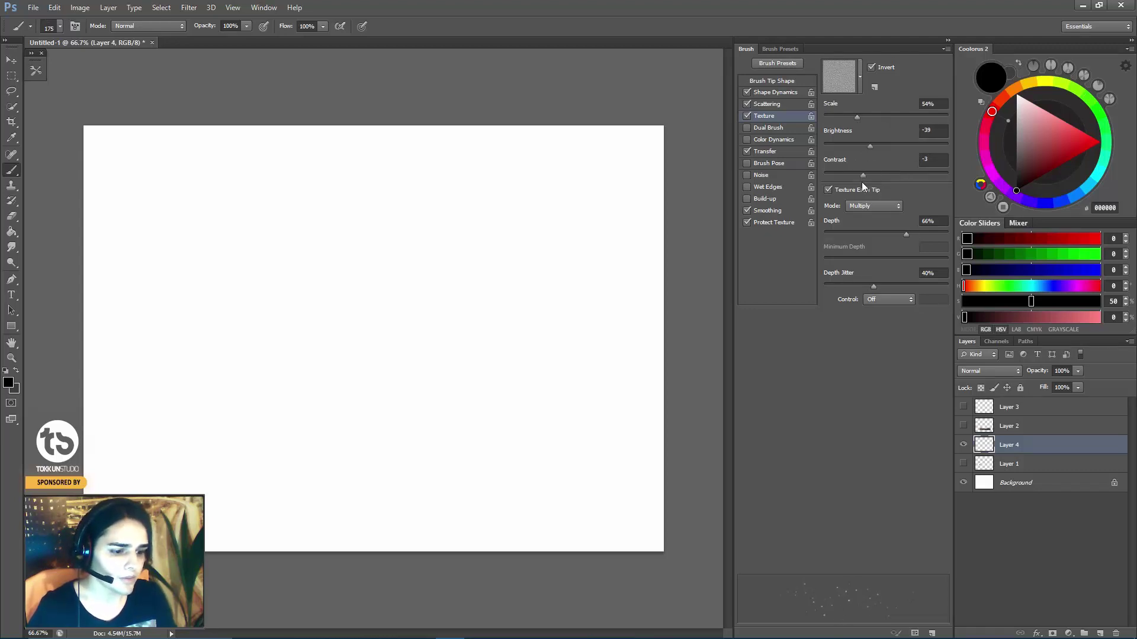
{"action": "left_click_drag", "start_coordinate": [932, 176], "coordinate": [908, 178]}
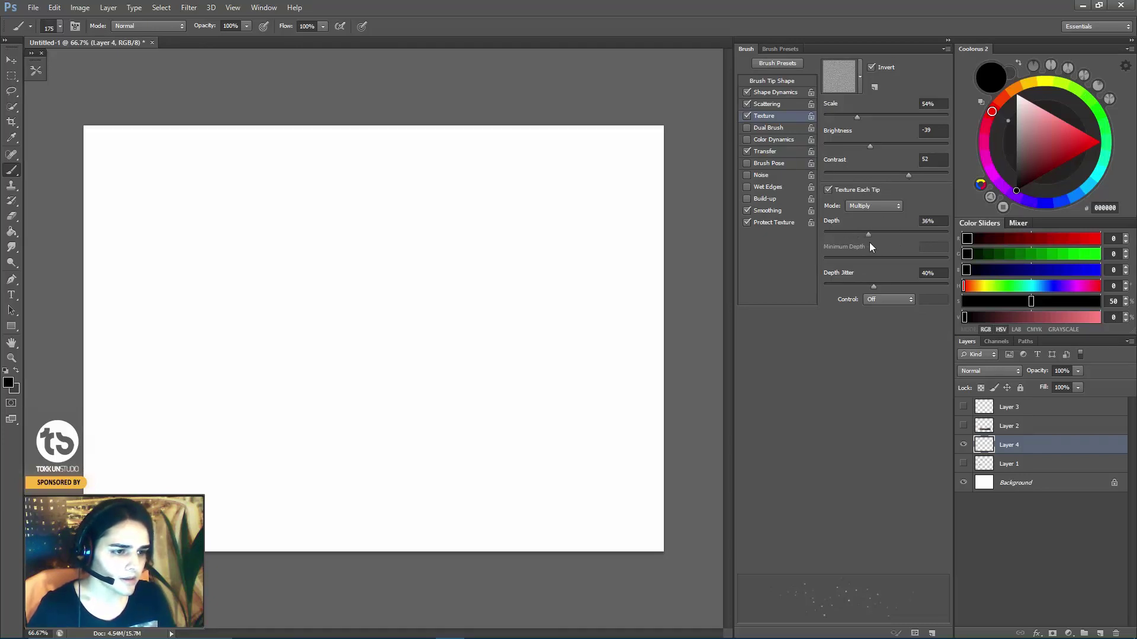
{"action": "mouse_move", "coordinate": [476, 252]}
{"action": "left_mouse_down"}
{"action": "mouse_move", "coordinate": [412, 348]}
{"action": "mouse_move", "coordinate": [346, 417]}
{"action": "left_mouse_up"}
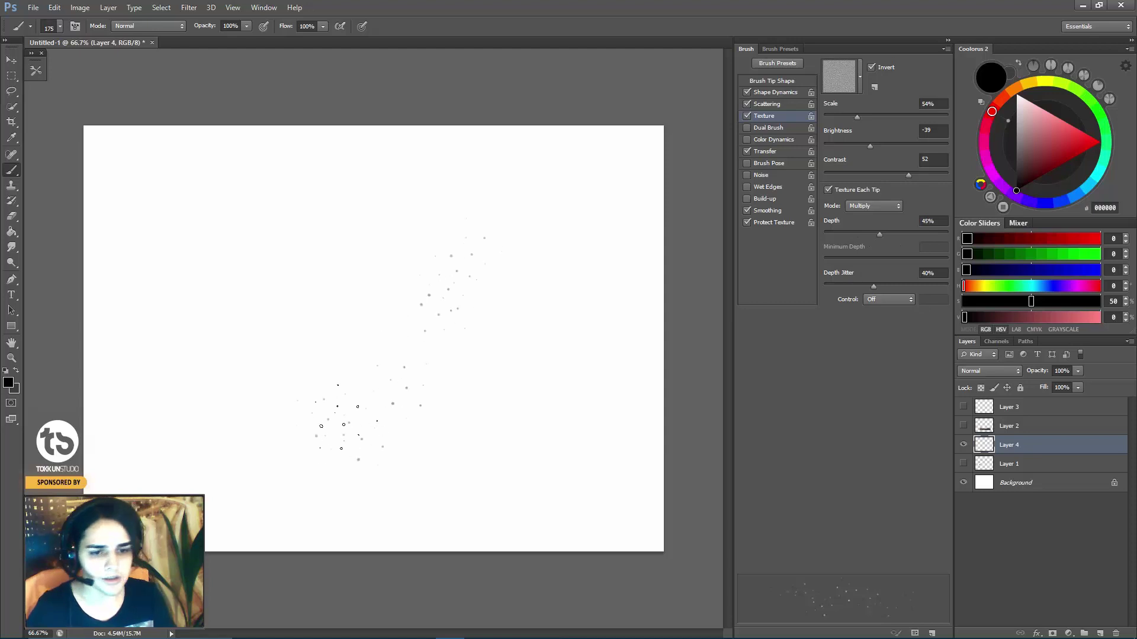
{"action": "key", "text": "ctrl+z"}
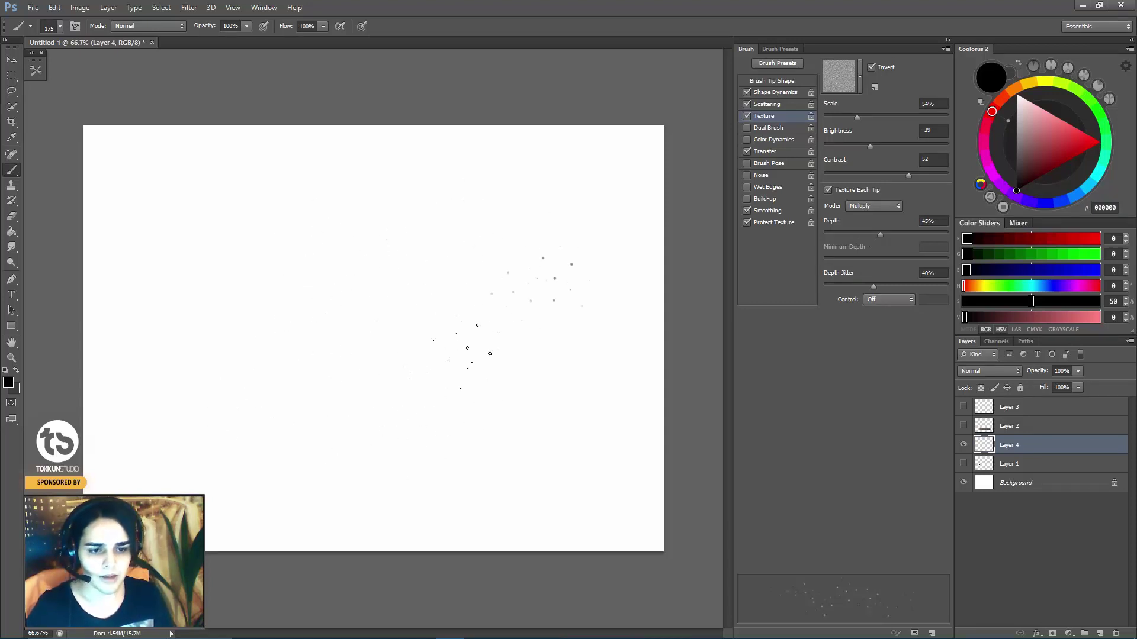
Pick red C92F2F and paint test strokes, settling the brush at 250 px.
{"action": "left_click", "coordinate": [1066, 143]}
{"action": "left_click_drag", "start_coordinate": [308, 349], "coordinate": [368, 308]}
{"action": "key", "text": "bracketleft"}
{"action": "key", "text": "bracketleft"}
{"action": "key", "text": "bracketleft"}
{"action": "key", "text": "bracketleft"}
{"action": "left_click_drag", "start_coordinate": [305, 391], "coordinate": [360, 314]}
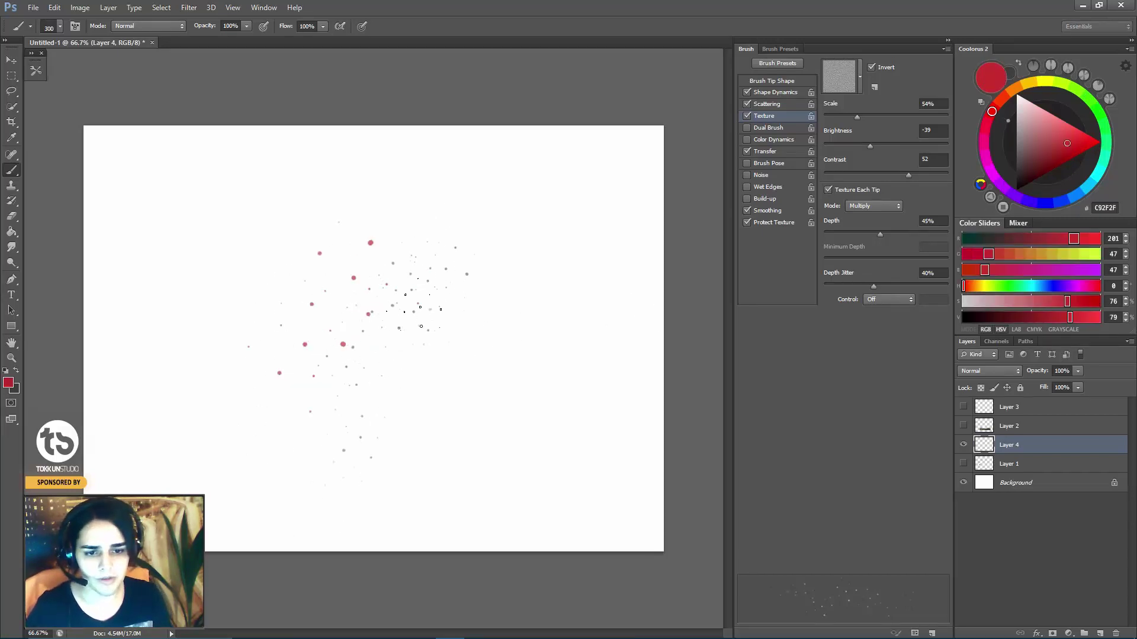
{"action": "key", "text": "bracketleft"}
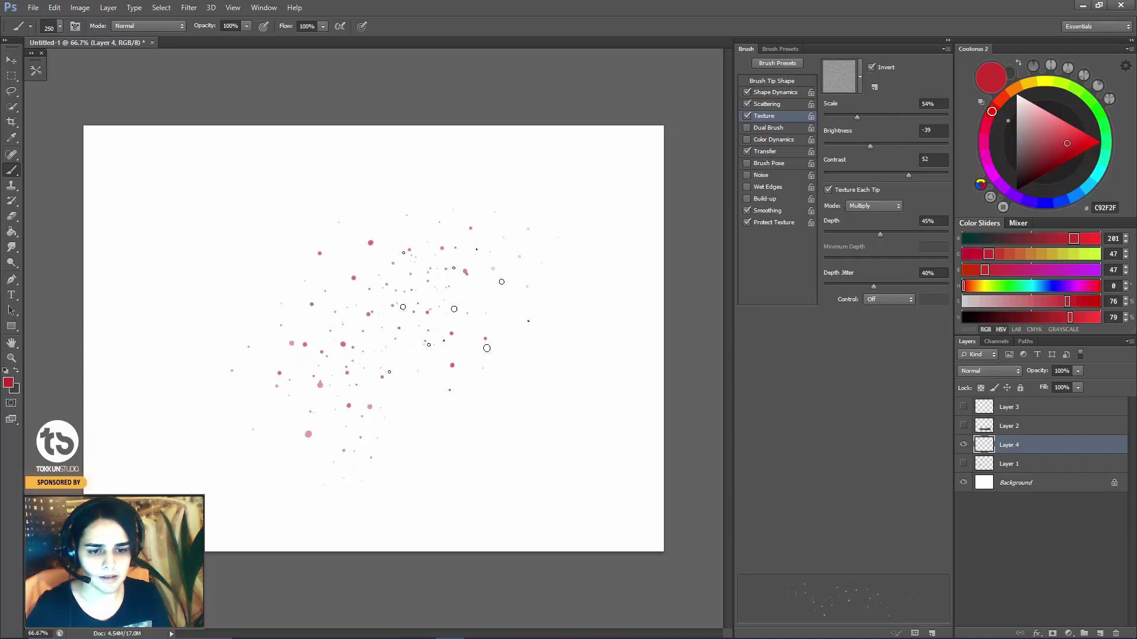
{"action": "mouse_move", "coordinate": [382, 367]}
{"action": "left_mouse_down"}
{"action": "mouse_move", "coordinate": [491, 222]}
{"action": "mouse_move", "coordinate": [390, 353]}
{"action": "mouse_move", "coordinate": [486, 216]}
{"action": "left_mouse_up"}
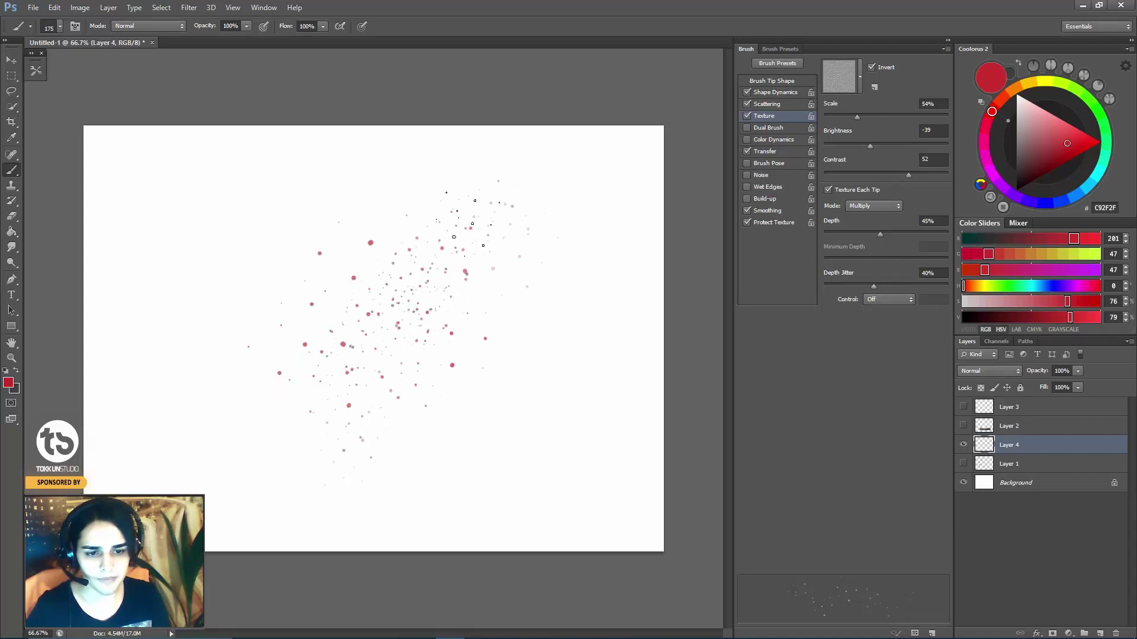
{"action": "key", "text": "ctrl+z"}
{"action": "left_click_drag", "start_coordinate": [379, 355], "coordinate": [474, 210]}
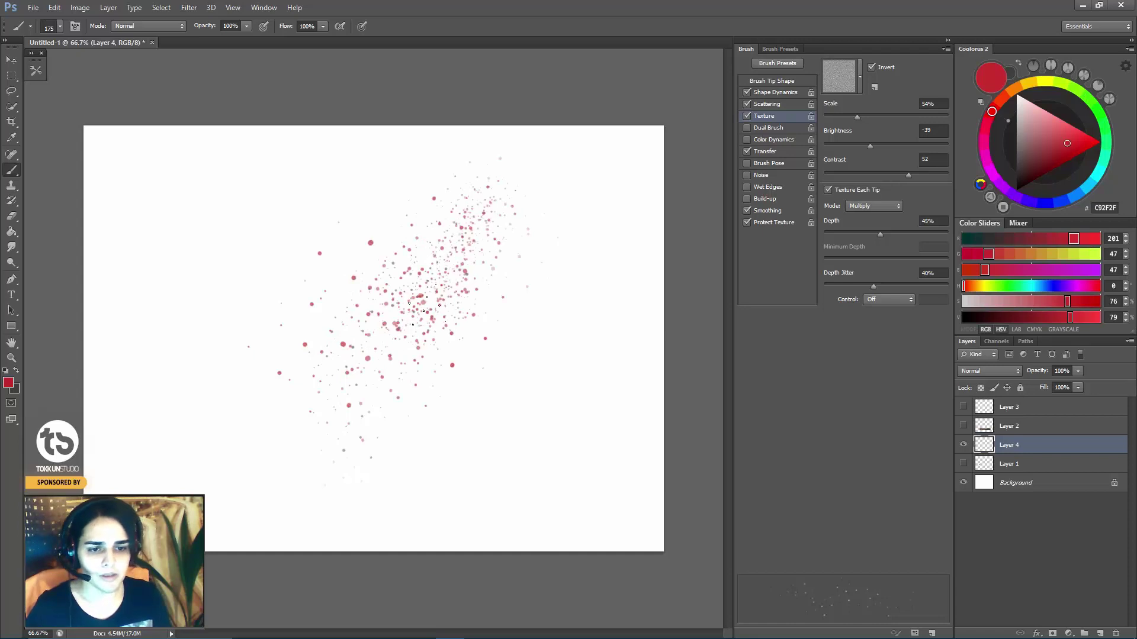
{"action": "key", "text": "bracketright"}
{"action": "key", "text": "bracketright"}
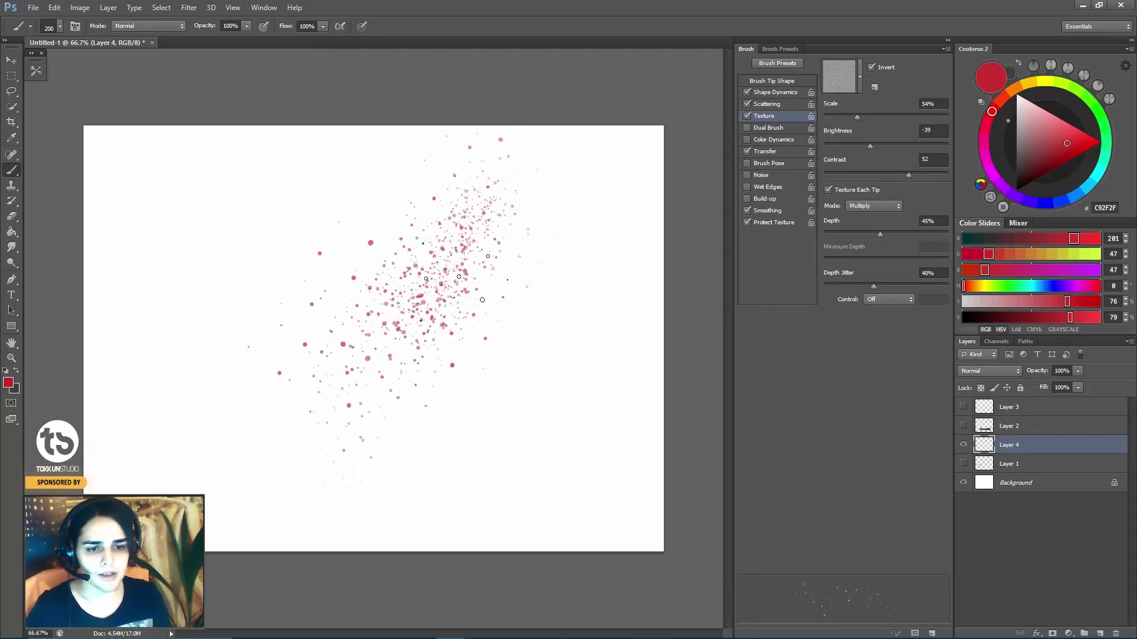
Raise the Scattering count to 8, test the denser scatter, and hide Layer 4.
{"action": "left_click", "coordinate": [767, 104]}
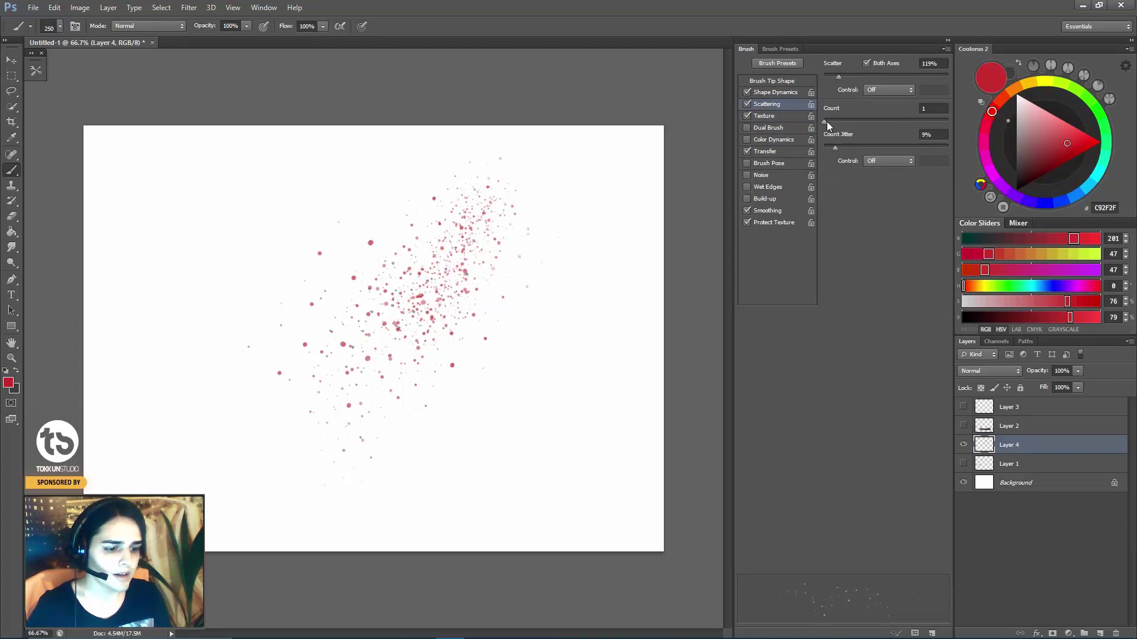
{"action": "left_click_drag", "start_coordinate": [828, 121], "coordinate": [880, 119]}
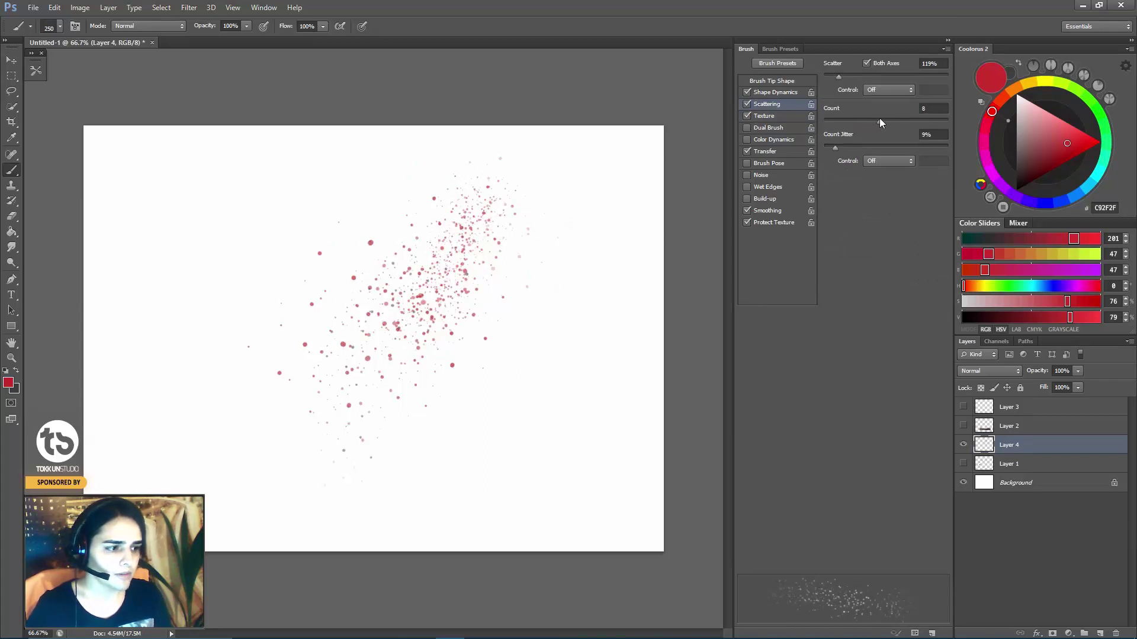
{"action": "mouse_move", "coordinate": [222, 325]}
{"action": "left_mouse_down"}
{"action": "mouse_move", "coordinate": [242, 284]}
{"action": "mouse_move", "coordinate": [355, 290]}
{"action": "mouse_move", "coordinate": [436, 341]}
{"action": "left_mouse_up"}
{"action": "key", "text": "ctrl+z"}
{"action": "key", "text": "bracketleft"}
{"action": "key", "text": "bracketleft"}
{"action": "key", "text": "bracketleft"}
{"action": "key", "text": "bracketleft"}
{"action": "mouse_move", "coordinate": [511, 299]}
{"action": "left_mouse_down"}
{"action": "mouse_move", "coordinate": [412, 350]}
{"action": "mouse_move", "coordinate": [533, 385]}
{"action": "mouse_move", "coordinate": [465, 450]}
{"action": "mouse_move", "coordinate": [254, 420]}
{"action": "left_mouse_up"}
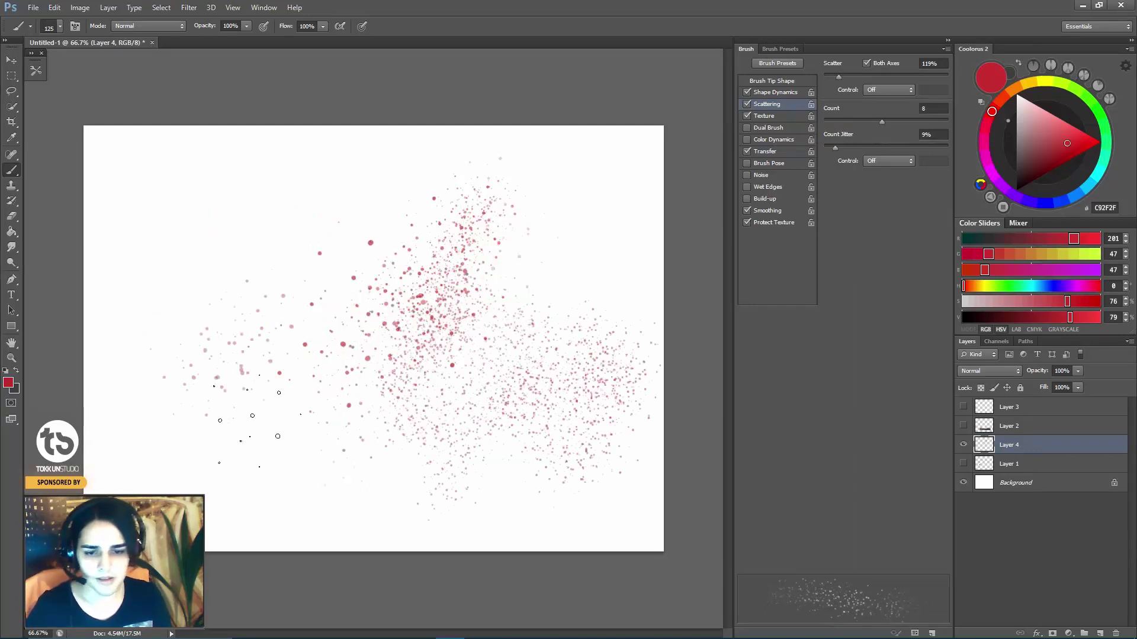
{"action": "key", "text": "ctrl+z"}
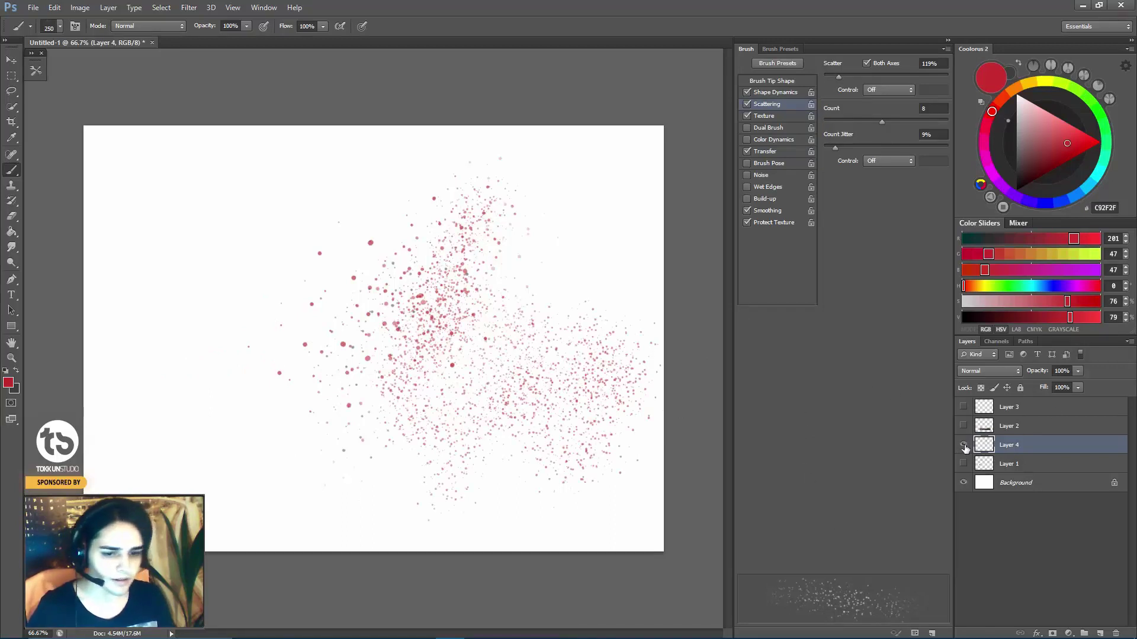
{"action": "left_click", "coordinate": [962, 445]}
Save the speck brush as a new preset named 'Fine Dusty'.
{"action": "left_click", "coordinate": [932, 633]}
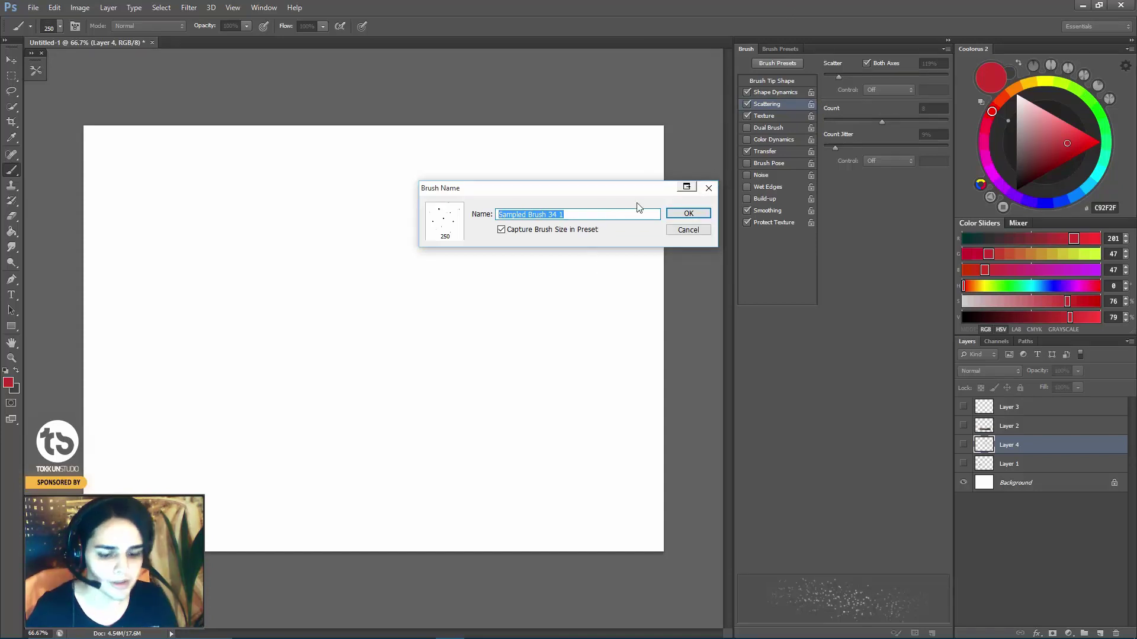
{"action": "type", "text": "Fin"}
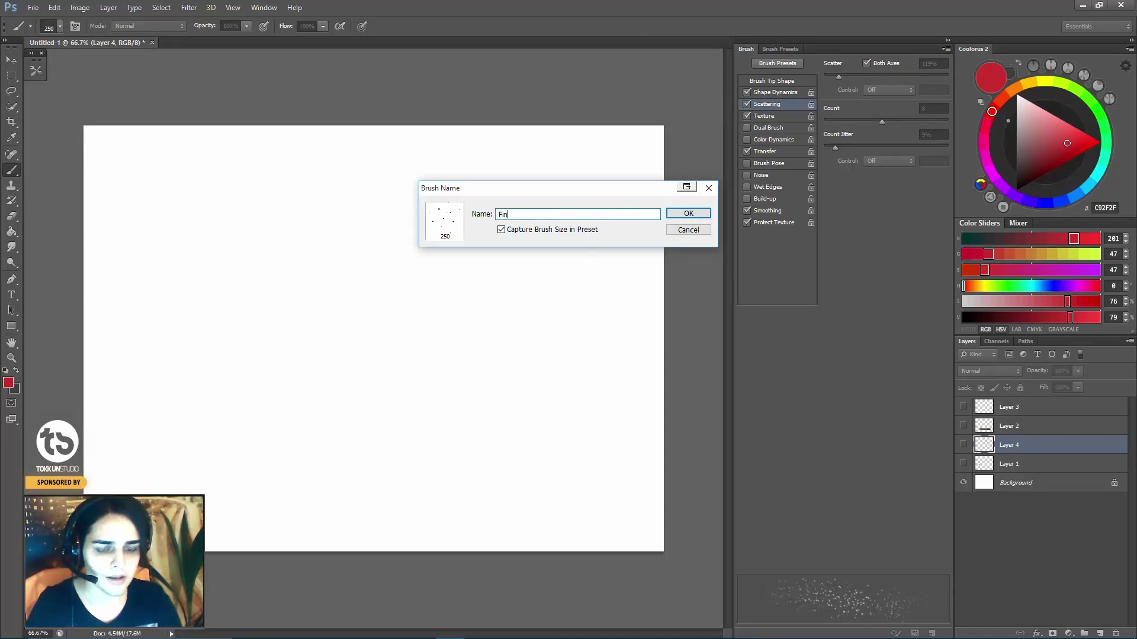
{"action": "type", "text": "e Dusty FX"}
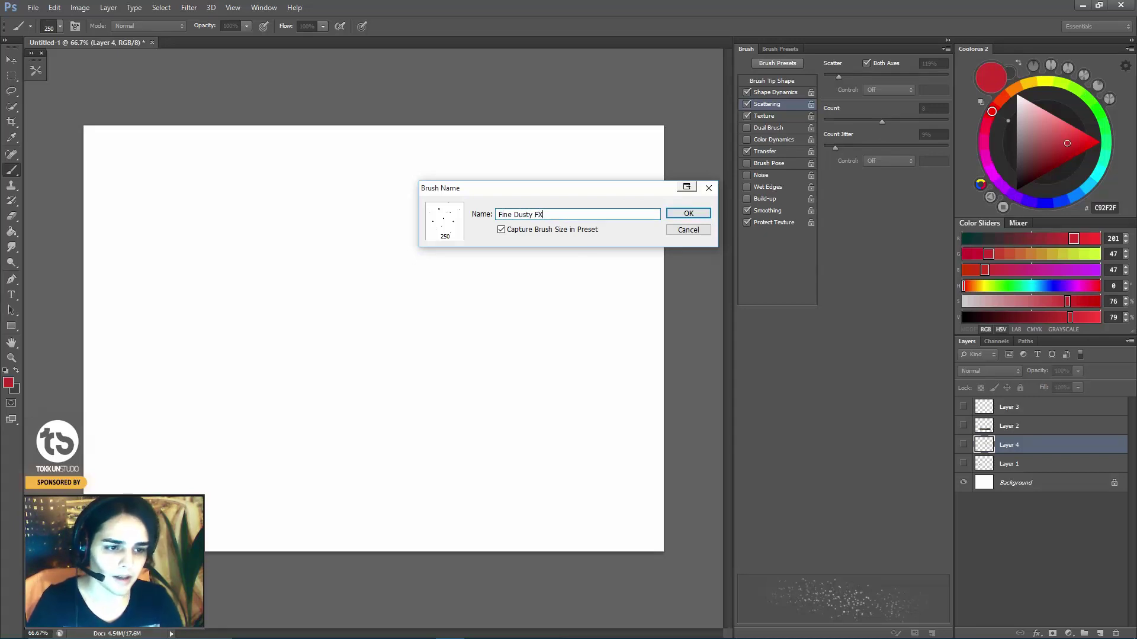
{"action": "key", "text": "Return"}
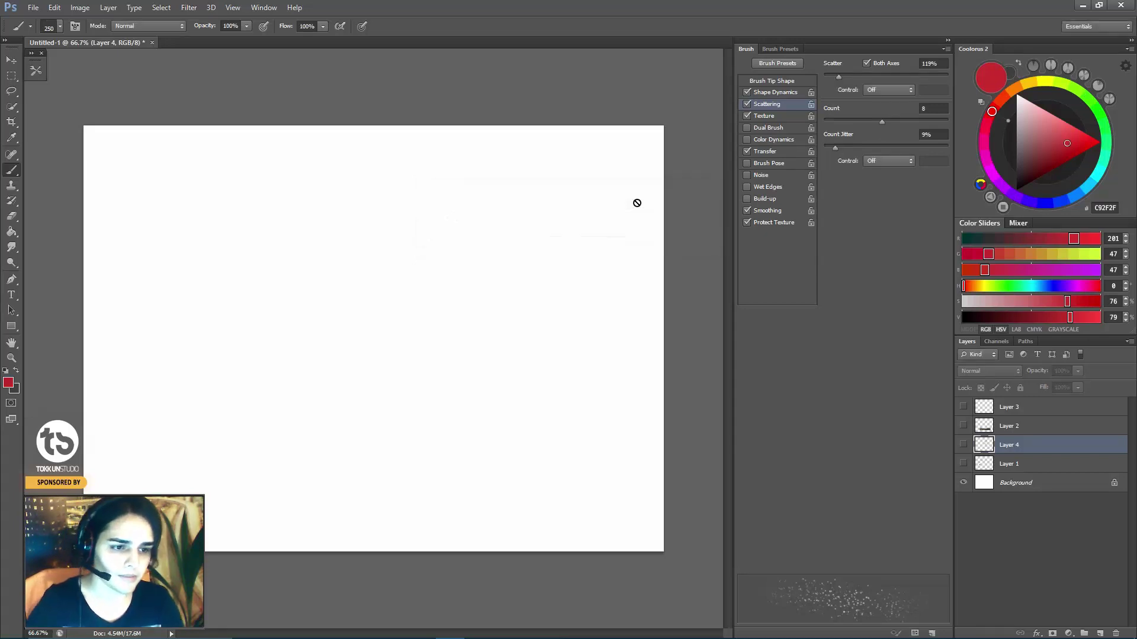